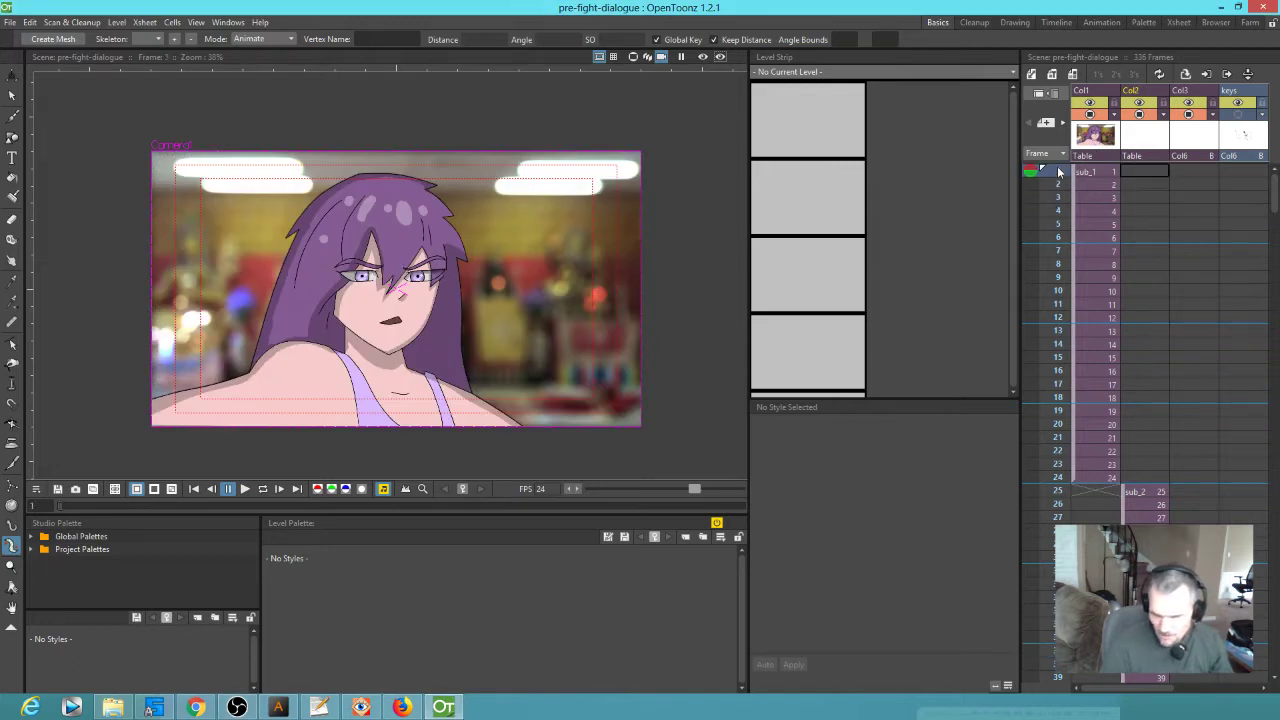
Examine the purple-haired woman's close-up and its background in the opening frames of the scene
{"action": "left_click", "coordinate": [1060, 186]}
{"action": "mouse_move", "coordinate": [1060, 190]}
{"action": "left_mouse_down"}
{"action": "mouse_move", "coordinate": [1050, 345]}
{"action": "mouse_move", "coordinate": [1072, 160]}
{"action": "mouse_move", "coordinate": [1064, 228]}
{"action": "left_mouse_up"}
{"action": "scroll", "coordinate": [337, 318], "scroll_direction": "up", "scroll_amount": 6}
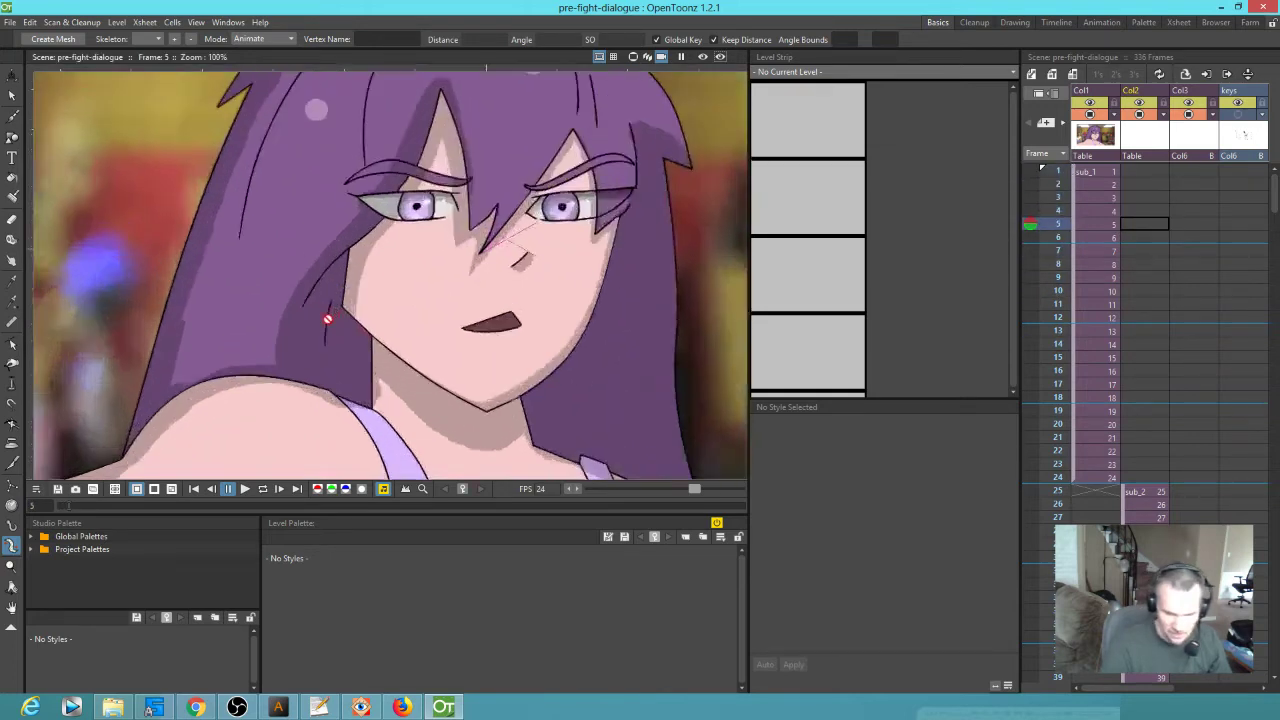
{"action": "scroll", "coordinate": [435, 303], "scroll_direction": "down", "scroll_amount": 5}
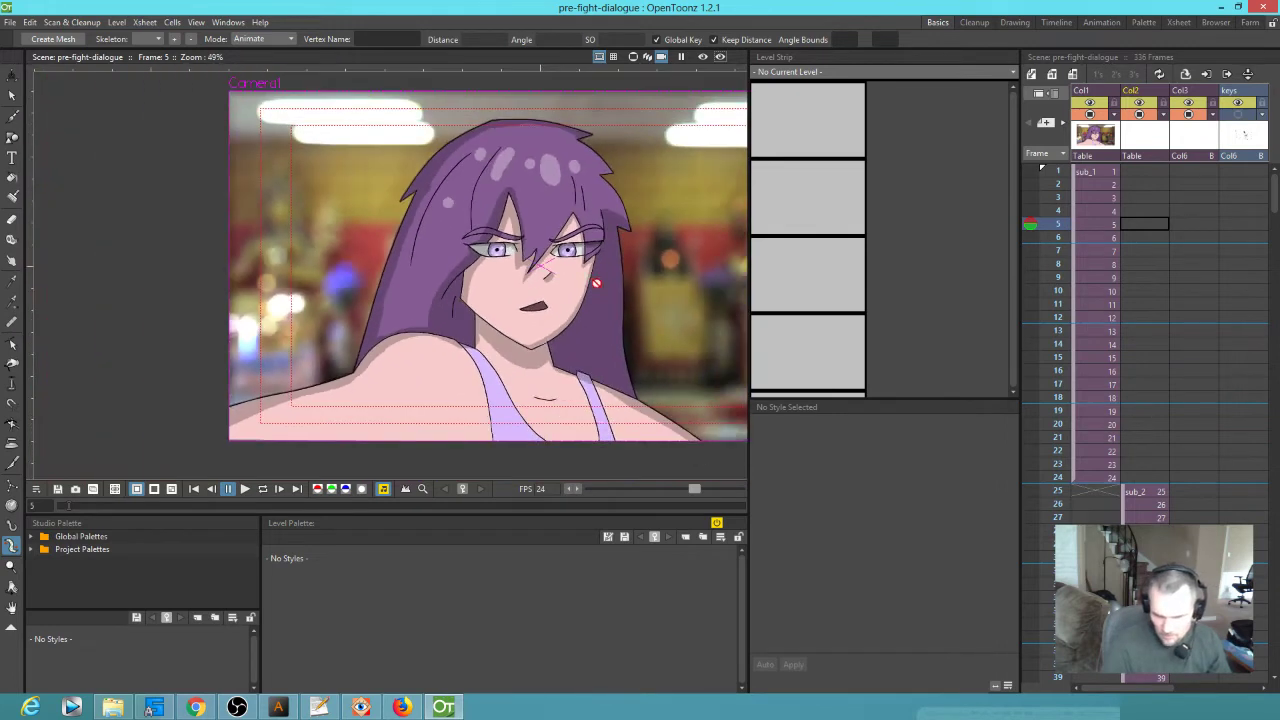
{"action": "scroll", "coordinate": [521, 239], "scroll_direction": "up", "scroll_amount": 4}
{"action": "scroll", "coordinate": [521, 239], "scroll_direction": "down", "scroll_amount": 2}
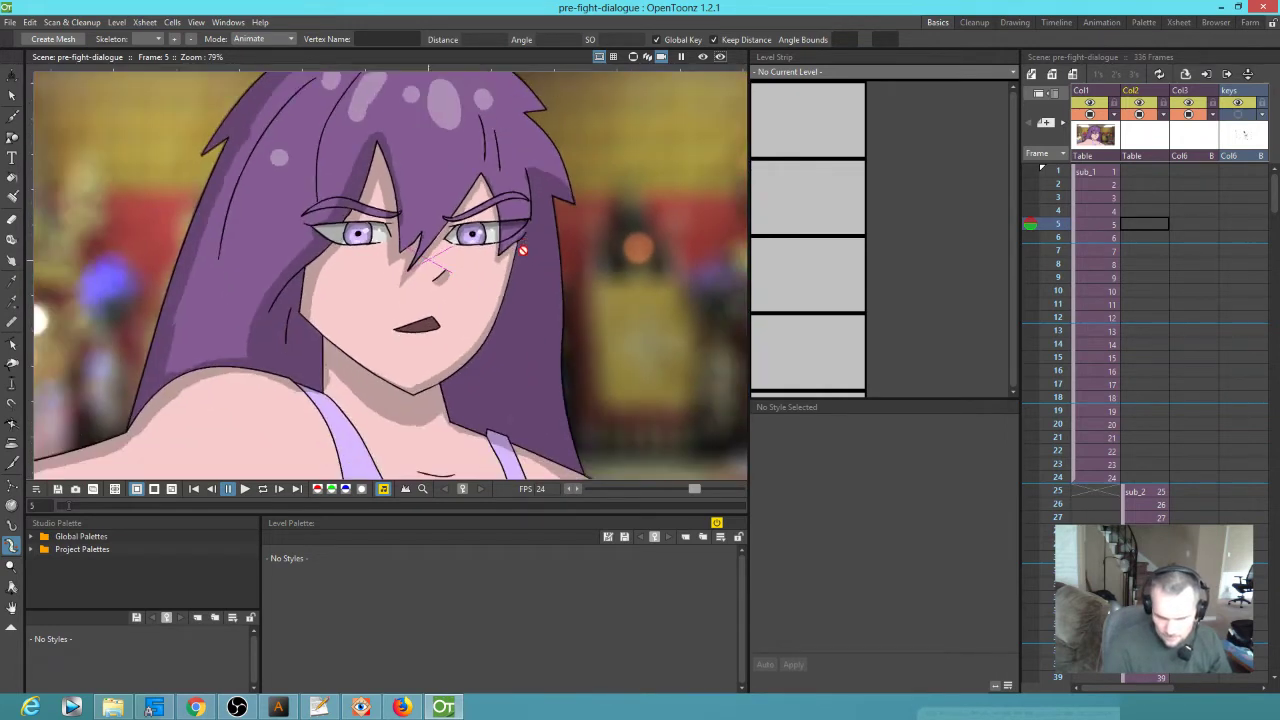
{"action": "scroll", "coordinate": [537, 251], "scroll_direction": "down", "scroll_amount": 2}
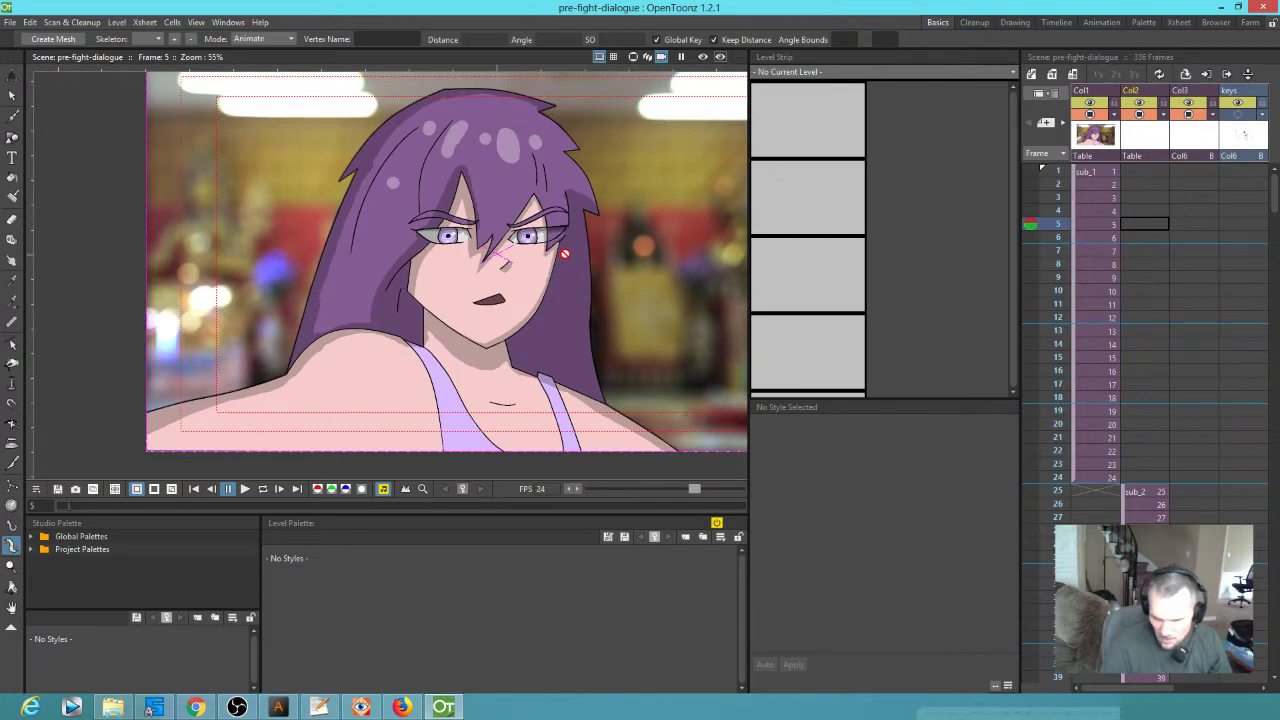
{"action": "scroll", "coordinate": [565, 254], "scroll_direction": "up", "scroll_amount": 2}
{"action": "scroll", "coordinate": [548, 255], "scroll_direction": "down", "scroll_amount": 1}
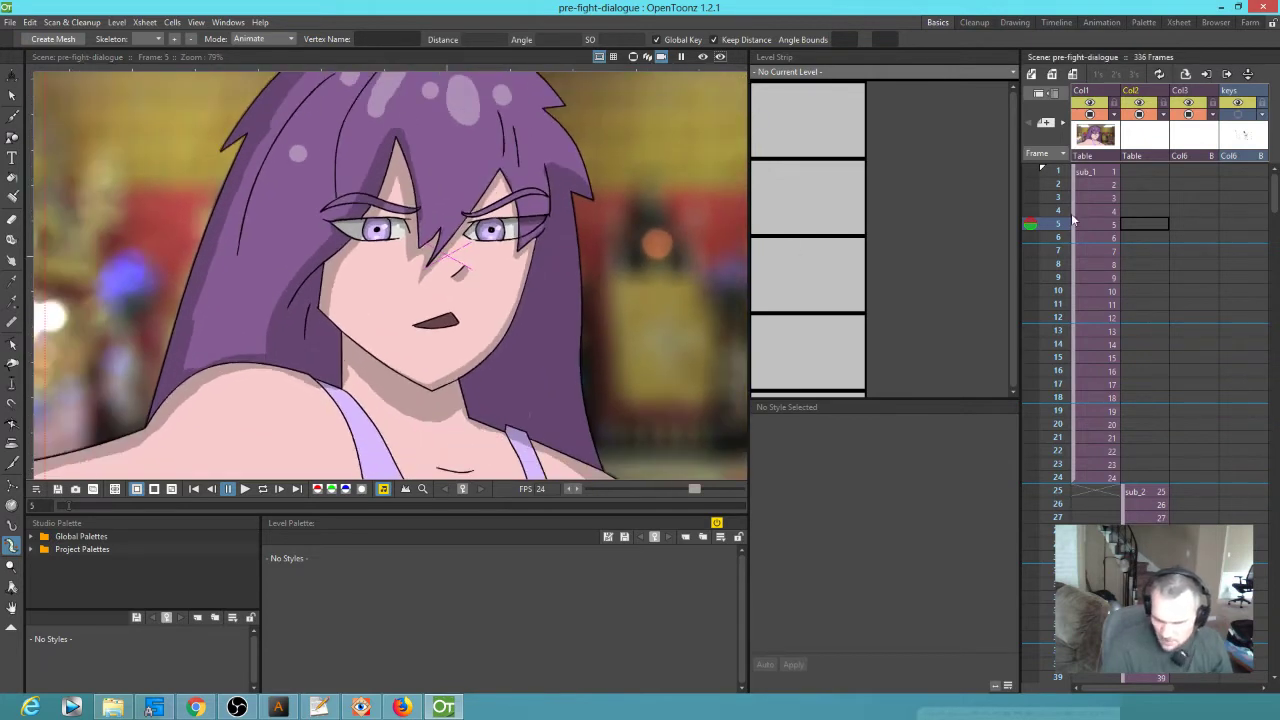
Check the background of the reused sub_1 shot in Col1 at frames 125 and 128
{"action": "scroll", "coordinate": [1104, 410], "scroll_direction": "down", "scroll_amount": 6}
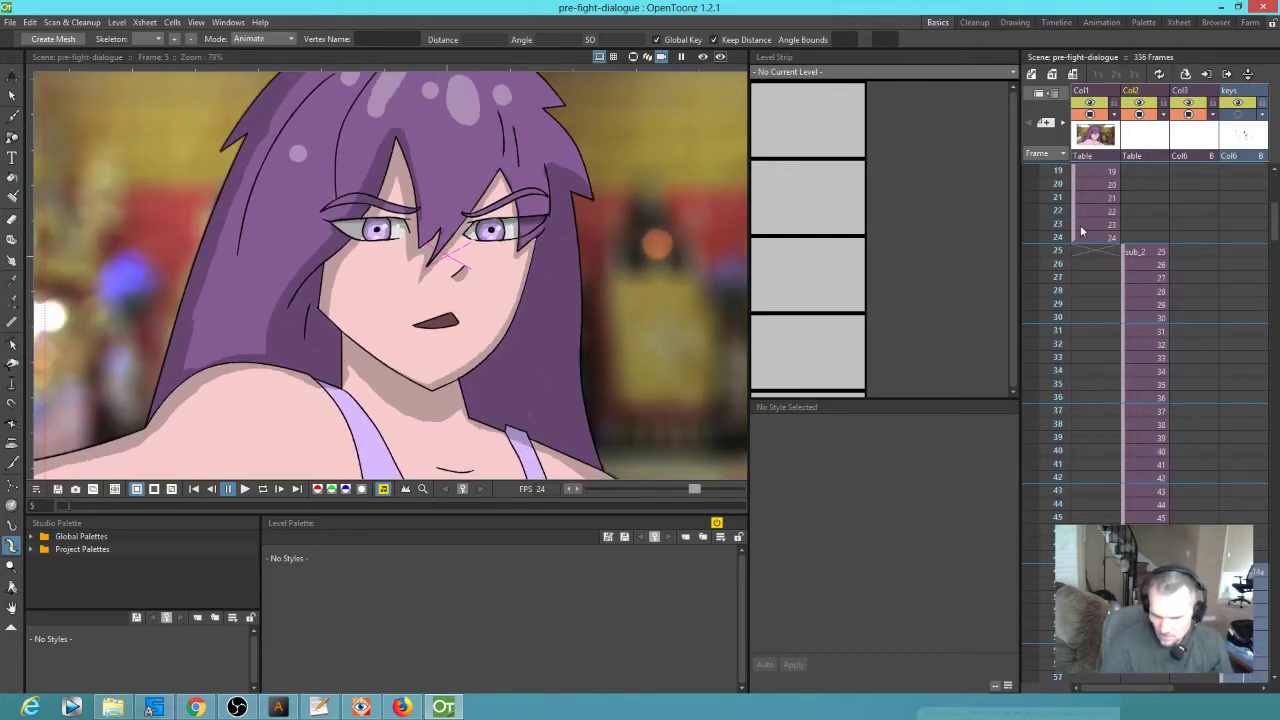
{"action": "left_click", "coordinate": [1081, 231]}
{"action": "scroll", "coordinate": [1097, 351], "scroll_direction": "down", "scroll_amount": 6}
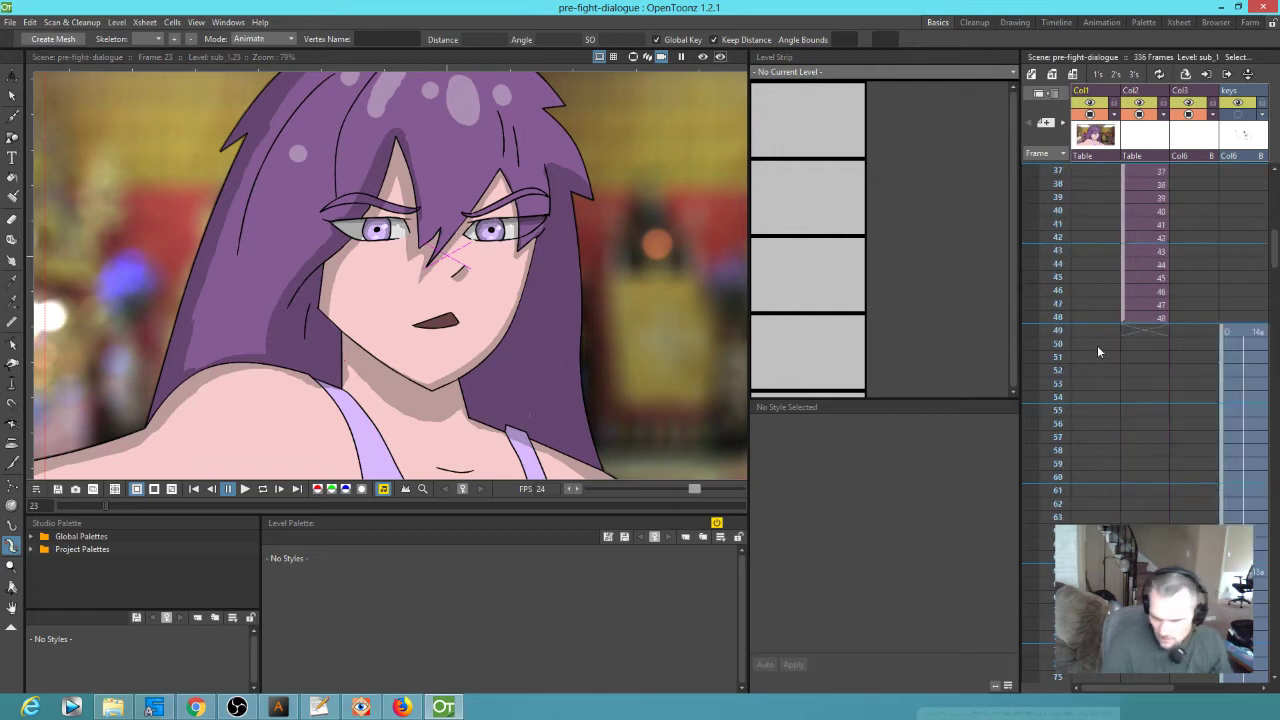
{"action": "scroll", "coordinate": [1097, 351], "scroll_direction": "down", "scroll_amount": 20}
{"action": "left_click", "coordinate": [1092, 304]}
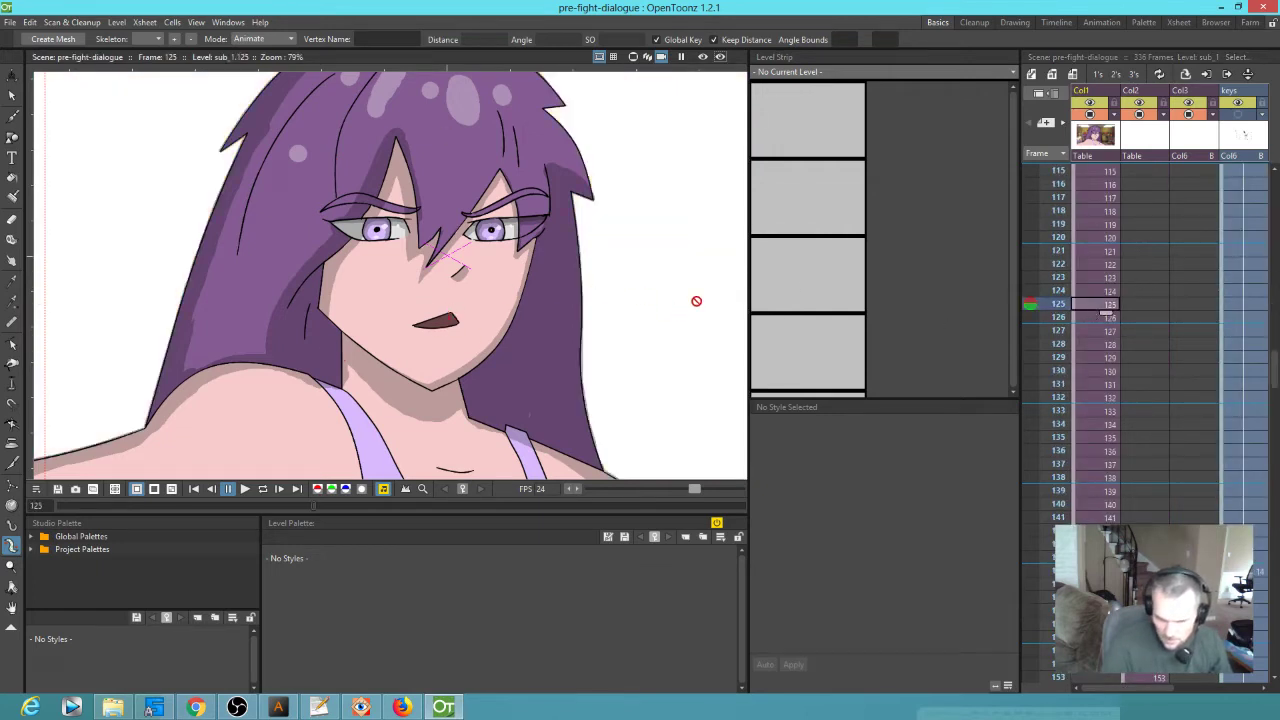
{"action": "left_click", "coordinate": [1098, 344]}
{"action": "scroll", "coordinate": [1102, 362], "scroll_direction": "down", "scroll_amount": 12}
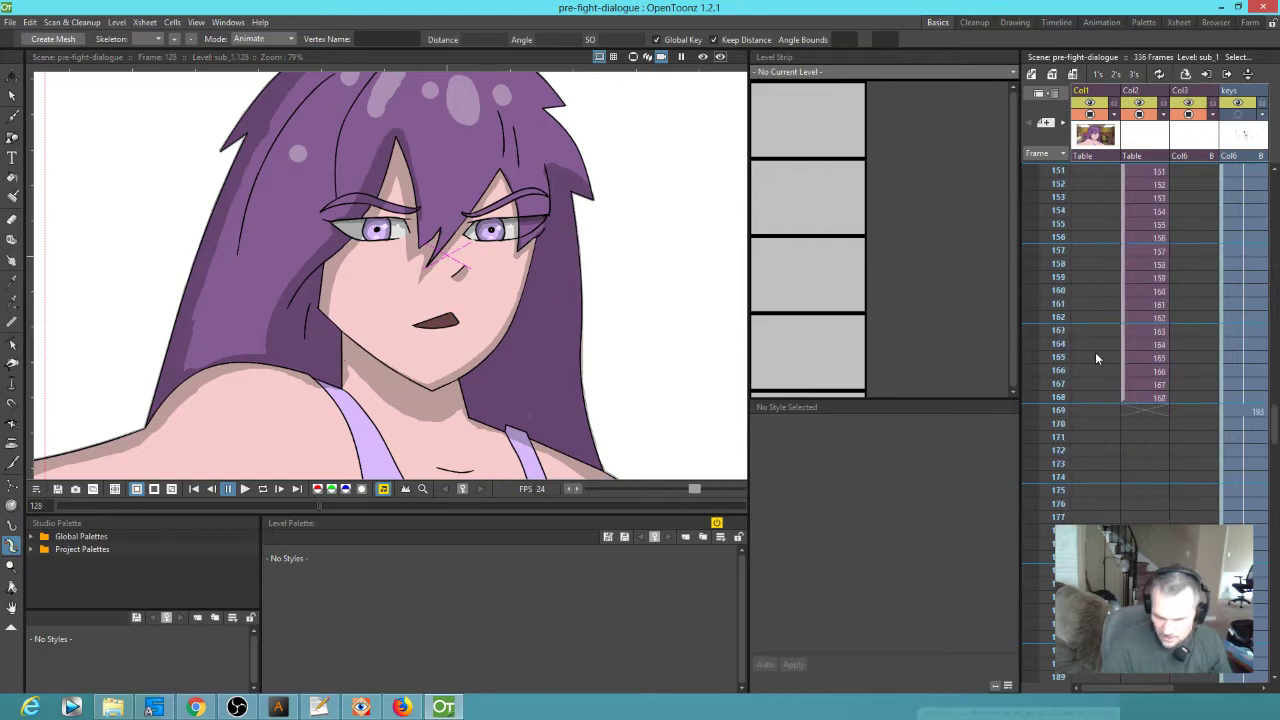
{"action": "scroll", "coordinate": [1095, 355], "scroll_direction": "up", "scroll_amount": 20}
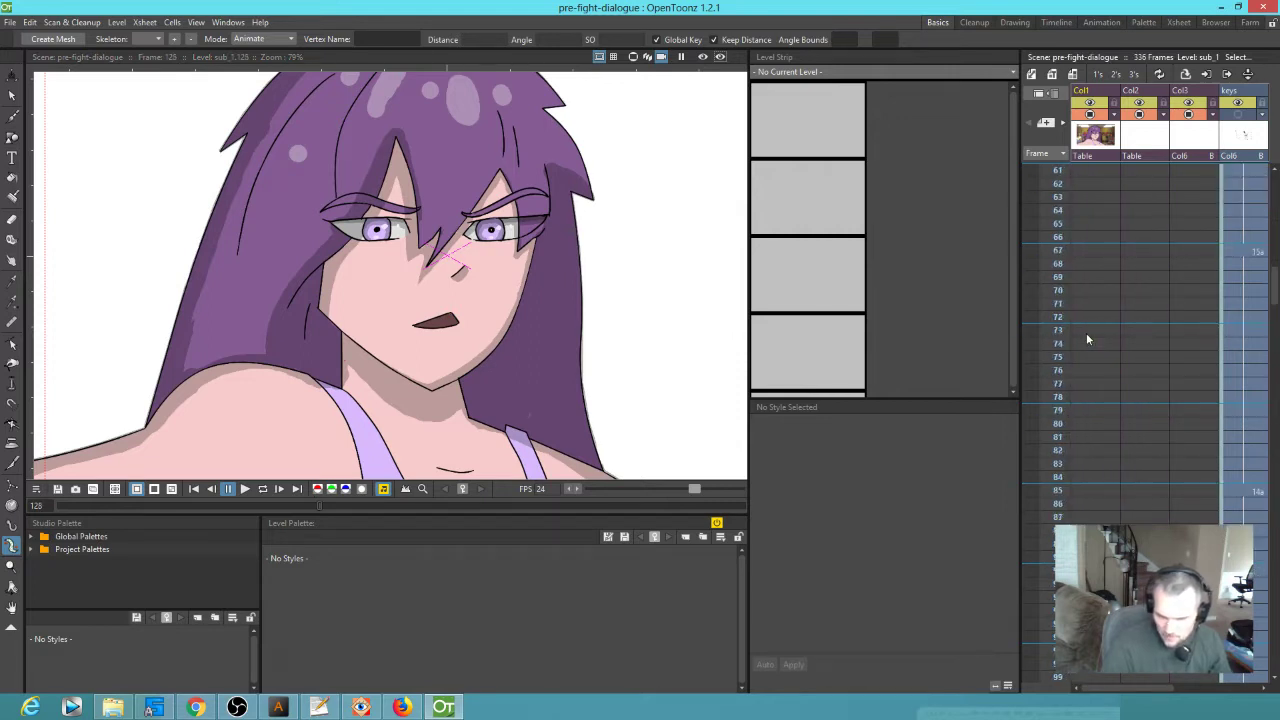
{"action": "scroll", "coordinate": [1087, 340], "scroll_direction": "up", "scroll_amount": 20}
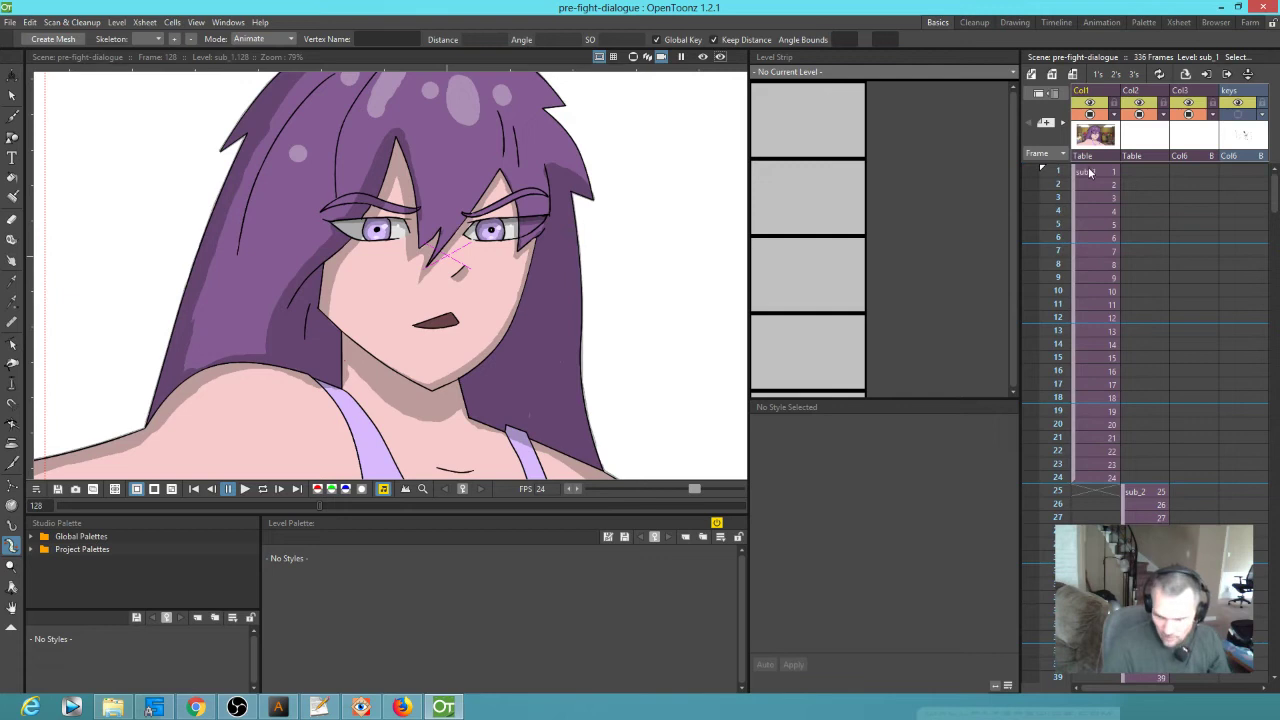
Open the sub_1 sub-Xsheet and copy its Col1 shrine background from frames 1–24 to frame 109, extending it alongside the character cells
{"action": "left_click", "coordinate": [1090, 173]}
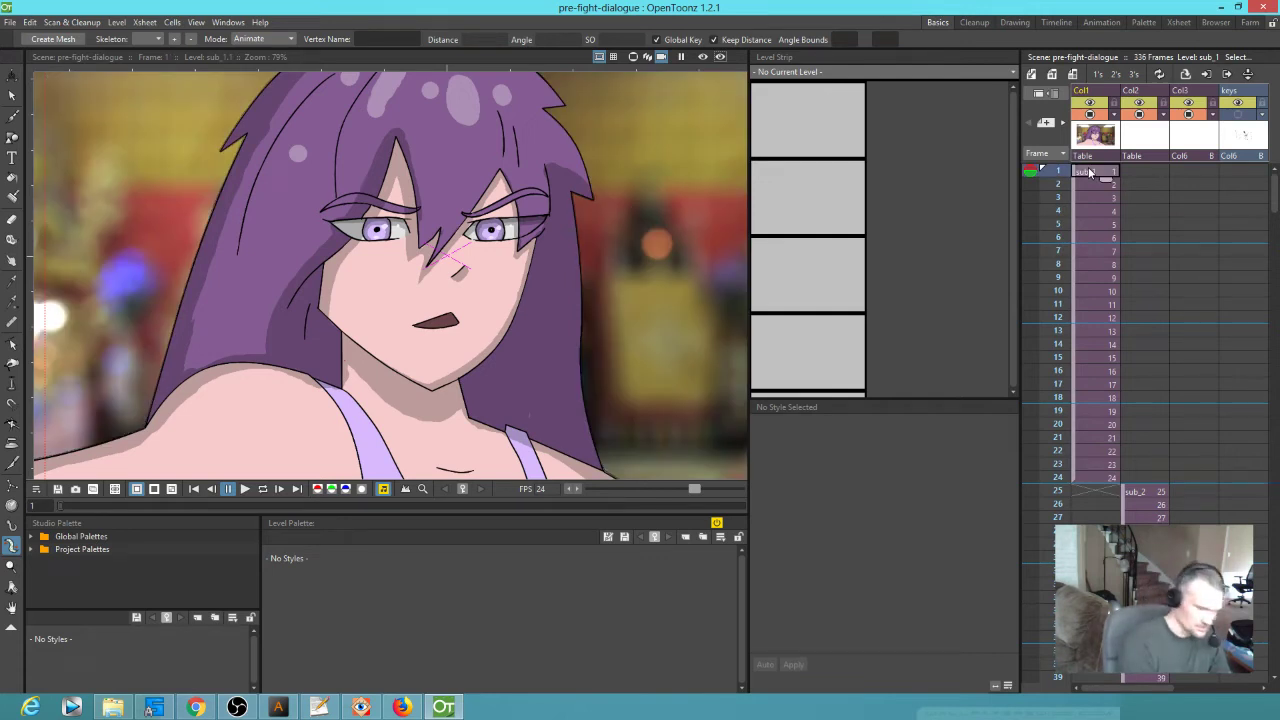
{"action": "double_click", "coordinate": [1090, 173]}
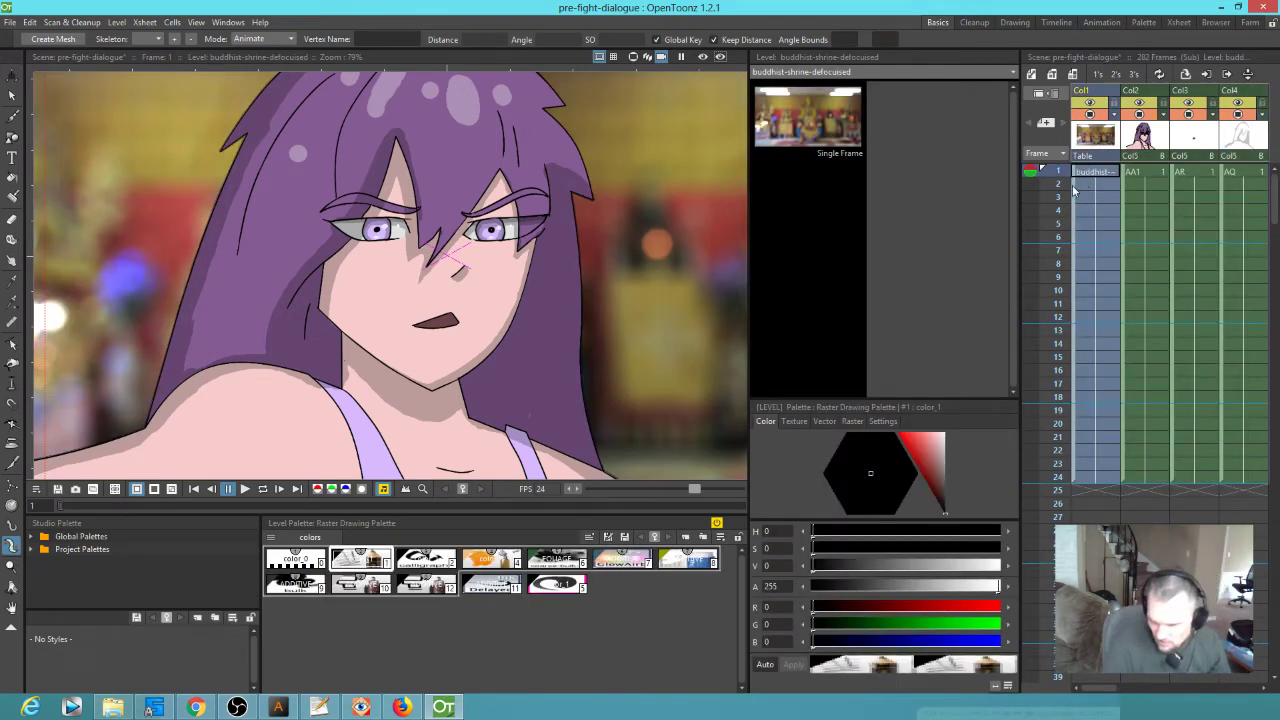
{"action": "left_click", "coordinate": [1074, 191]}
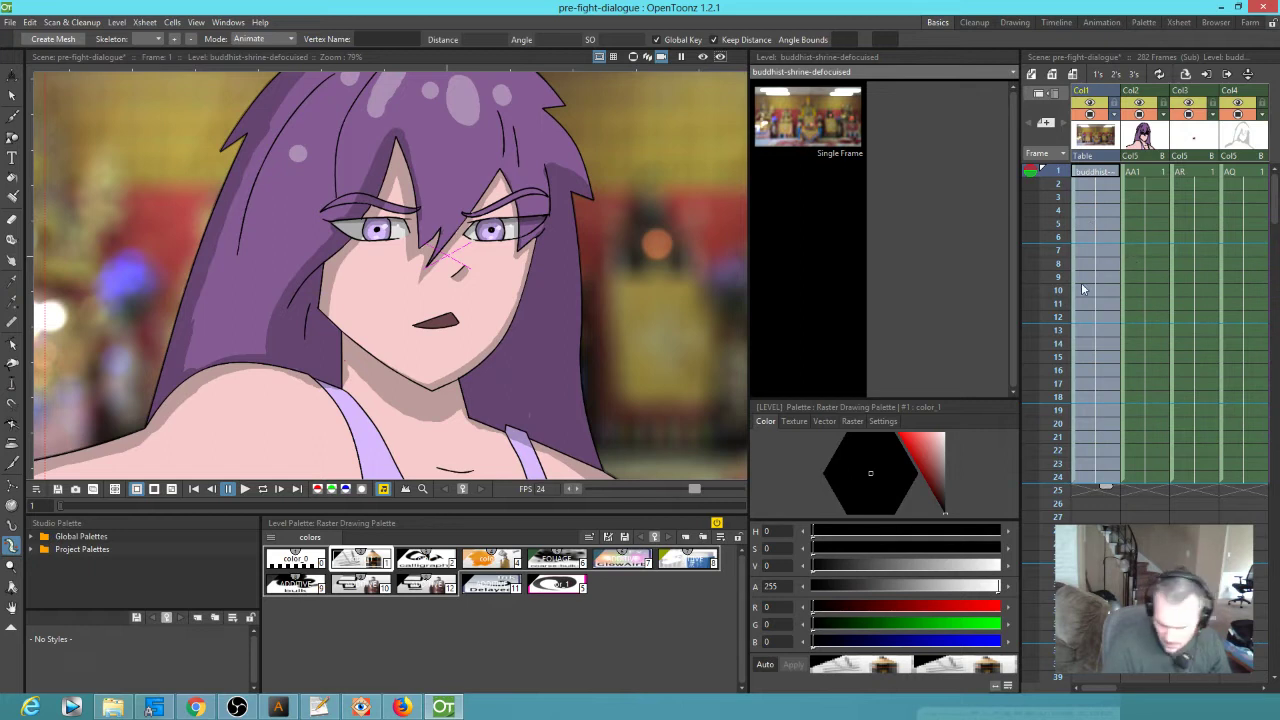
{"action": "scroll", "coordinate": [1082, 289], "scroll_direction": "down", "scroll_amount": 10}
{"action": "left_click", "coordinate": [1088, 252]}
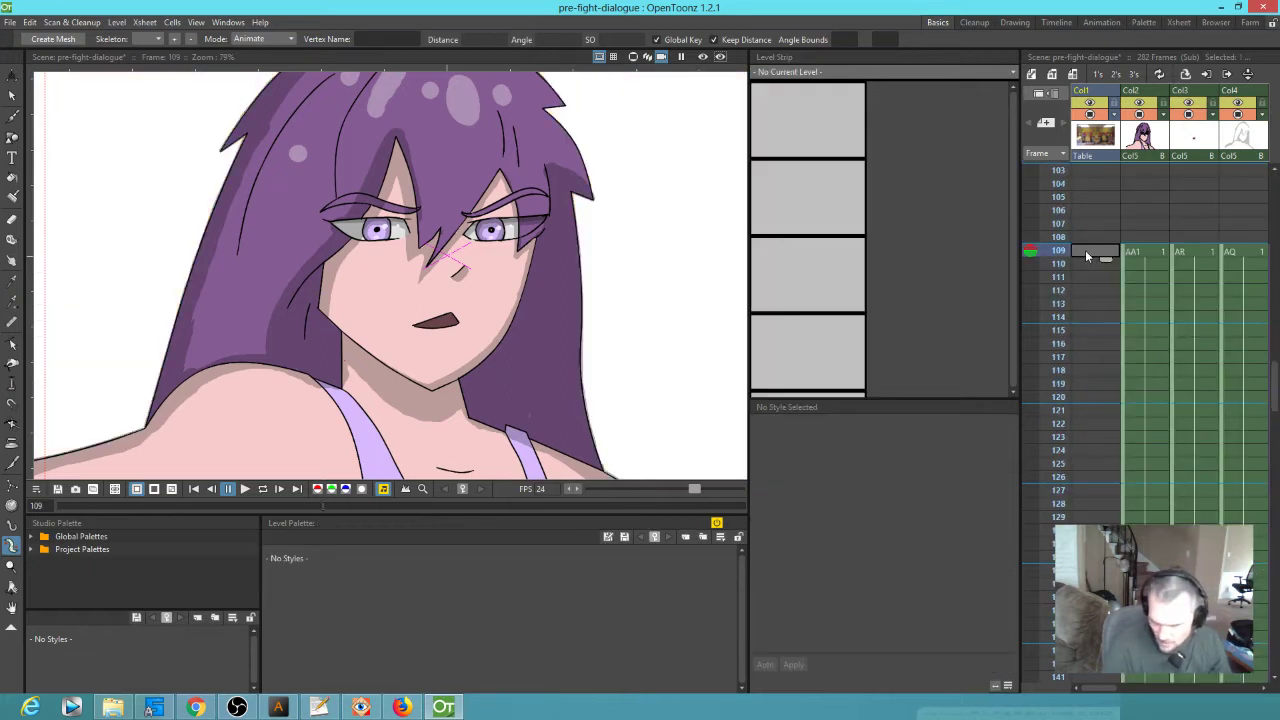
{"action": "key", "text": "ctrl+v"}
{"action": "scroll", "coordinate": [1091, 396], "scroll_direction": "down", "scroll_amount": 2}
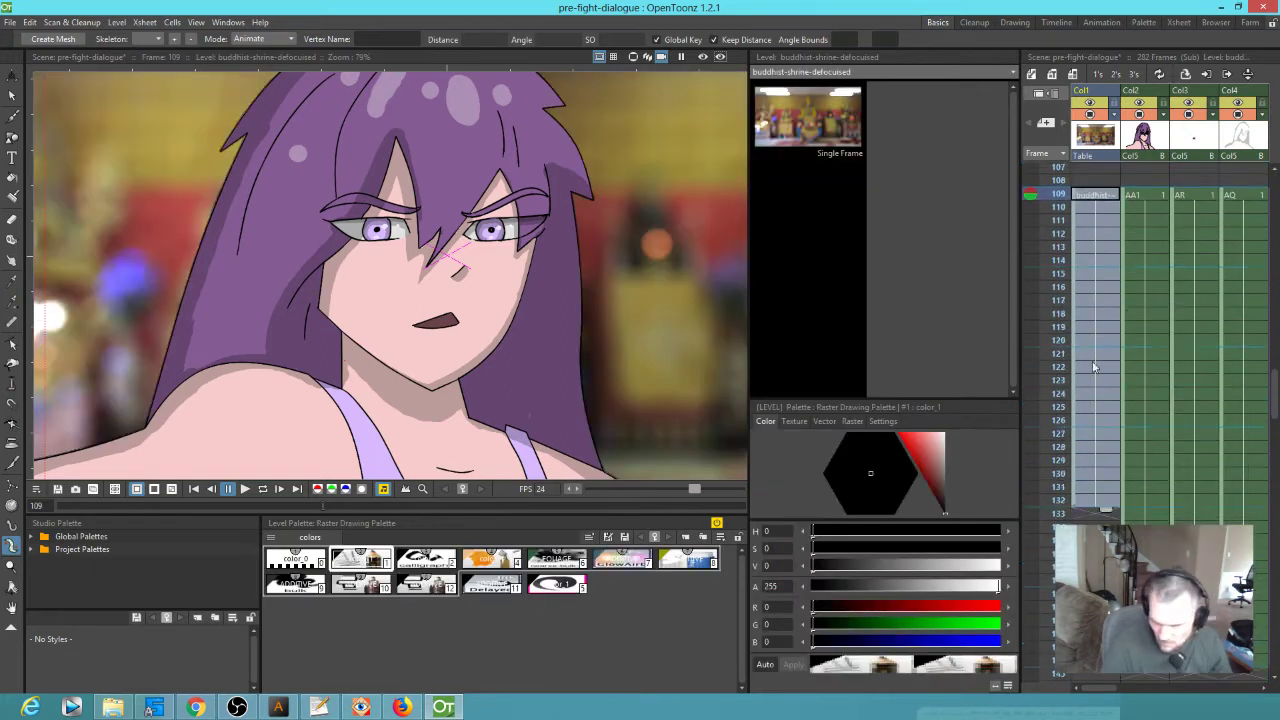
{"action": "left_click_drag", "start_coordinate": [1108, 352], "coordinate": [1108, 512]}
{"action": "scroll", "coordinate": [1162, 268], "scroll_direction": "down", "scroll_amount": 2}
{"action": "scroll", "coordinate": [1169, 362], "scroll_direction": "down", "scroll_amount": 20}
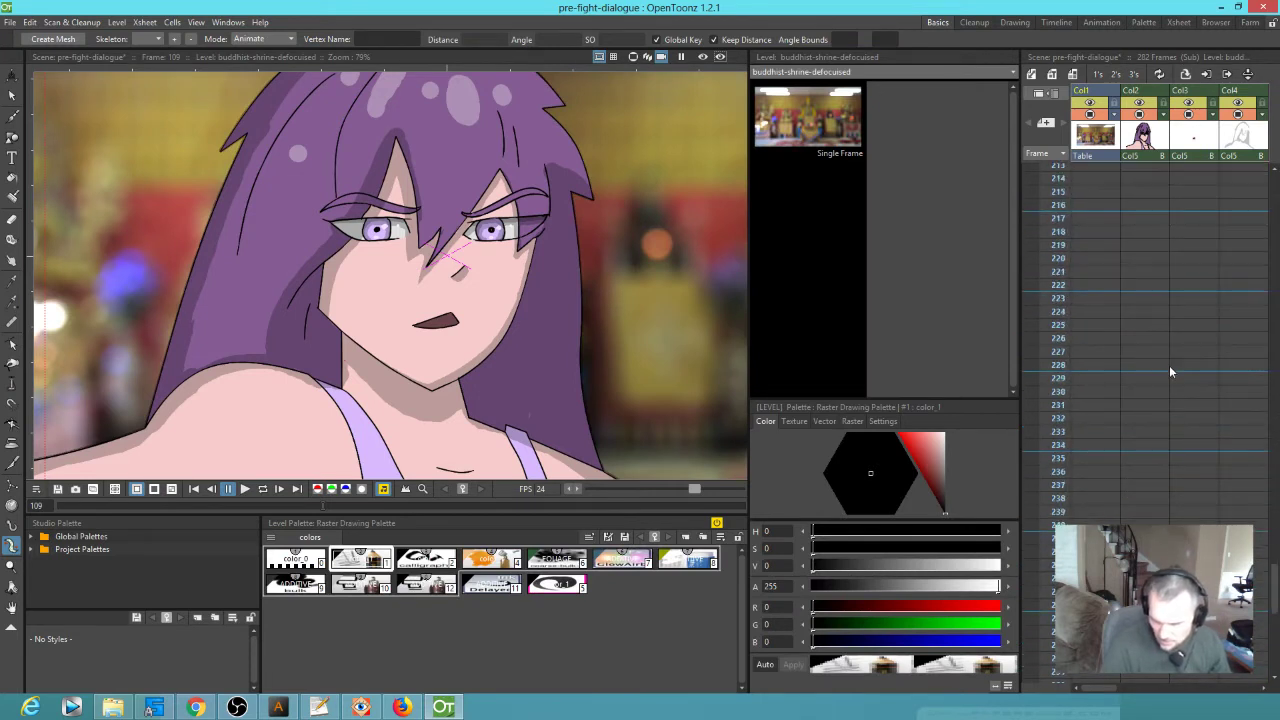
Paste the shrine background cells into Col1 at frame 259, beside the last block of character cells
{"action": "left_click", "coordinate": [1095, 220]}
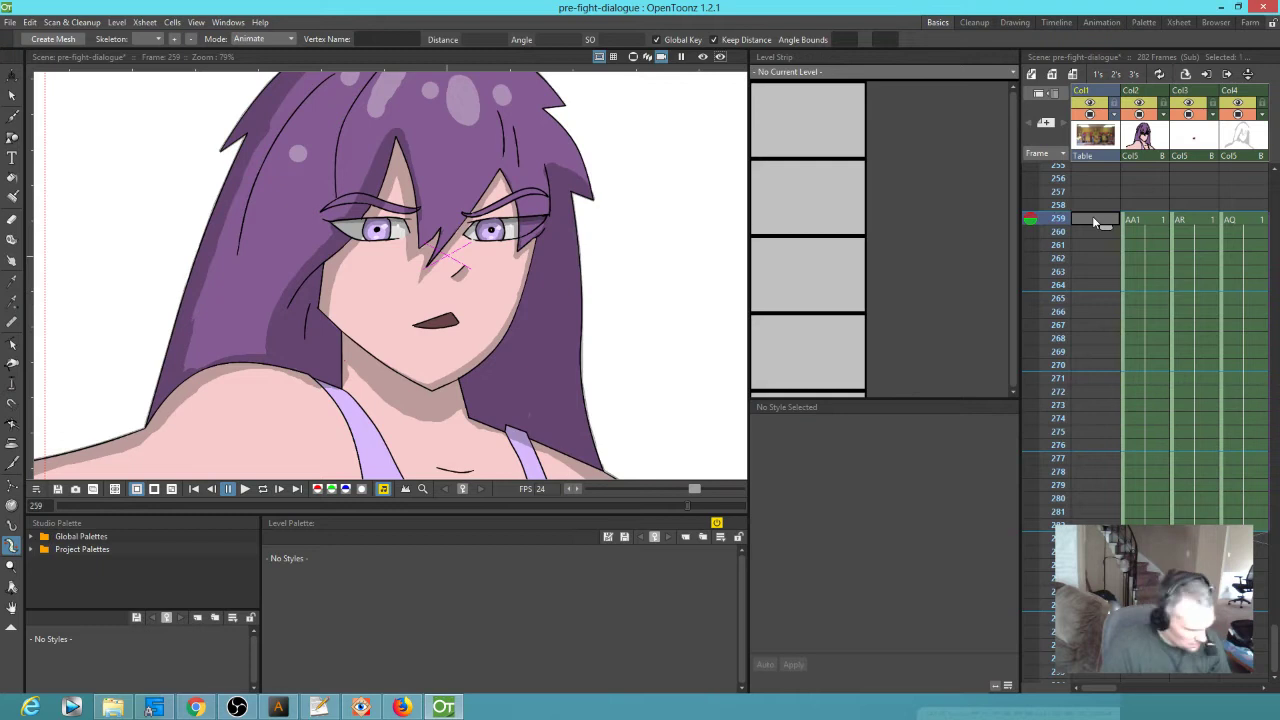
{"action": "key", "text": "ctrl+v"}
{"action": "scroll", "coordinate": [1122, 307], "scroll_direction": "up", "scroll_amount": 15}
{"action": "scroll", "coordinate": [1134, 316], "scroll_direction": "up", "scroll_amount": 20}
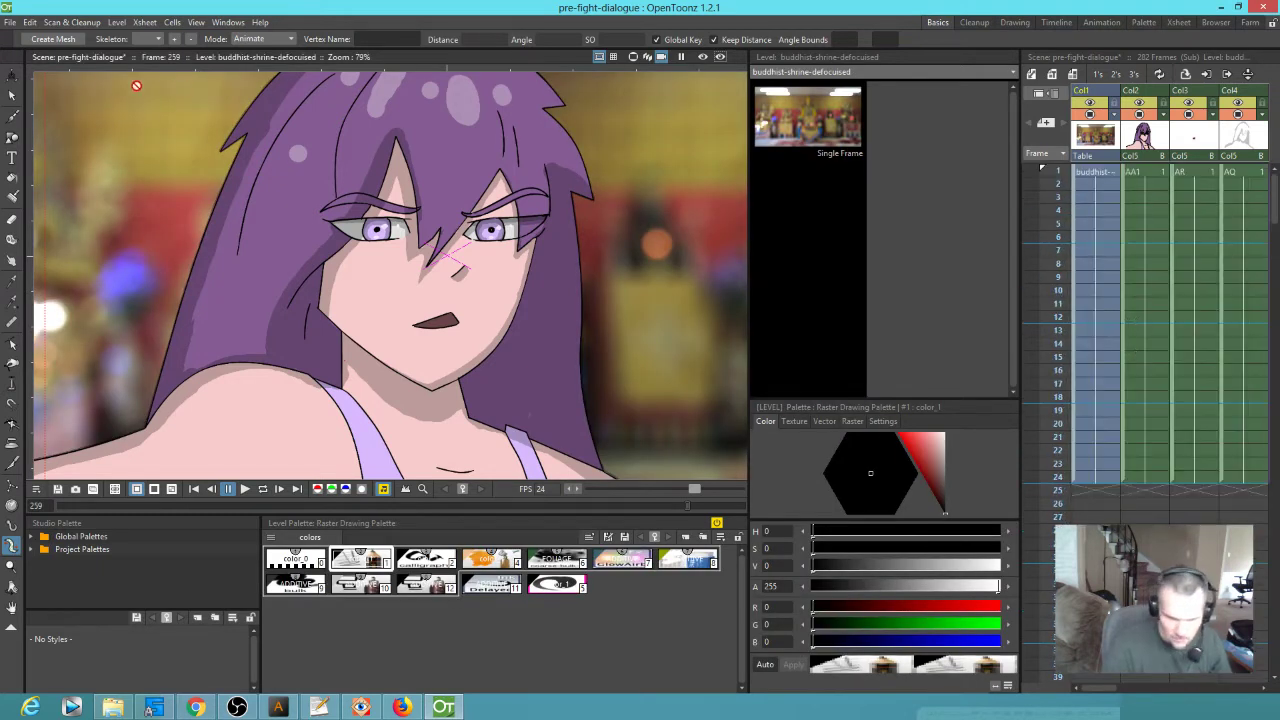
Save the scene and return to the main Xsheet
{"action": "left_click", "coordinate": [9, 22]}
{"action": "left_click", "coordinate": [75, 80]}
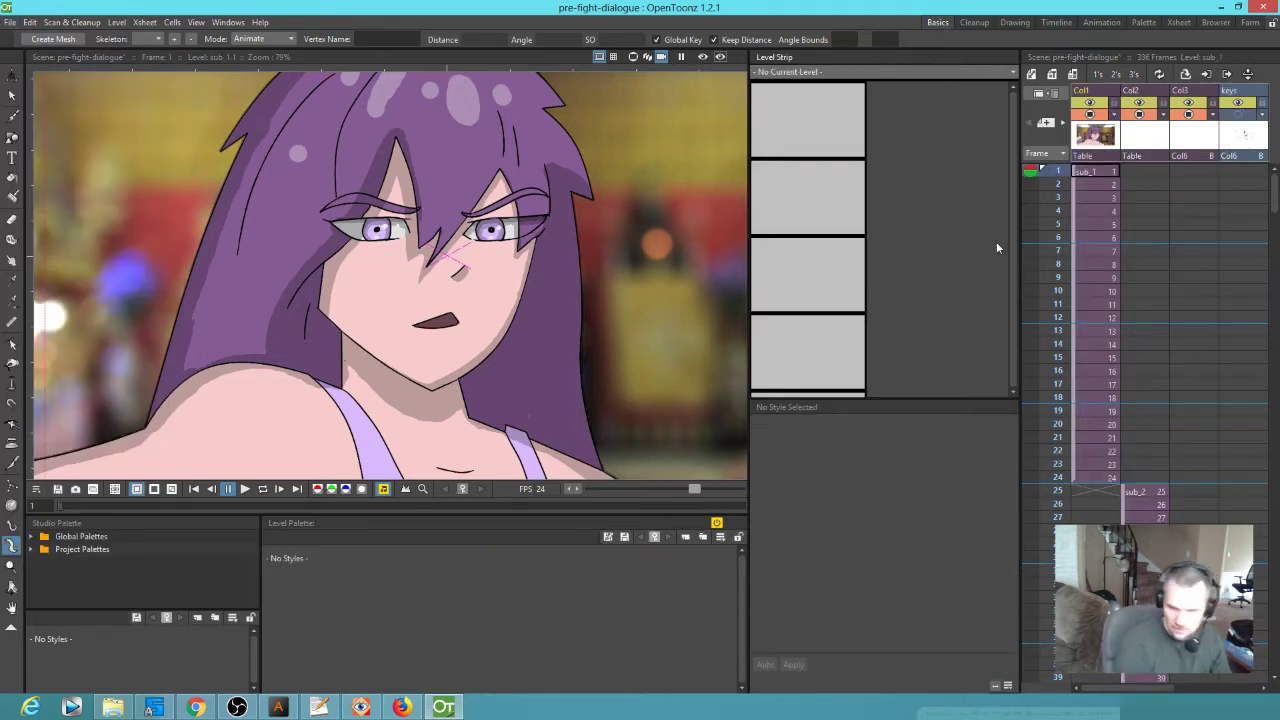
Review the masked ninja's close-up in sub_2 by scrubbing from frame 25 to frame 45
{"action": "left_click", "coordinate": [1148, 494]}
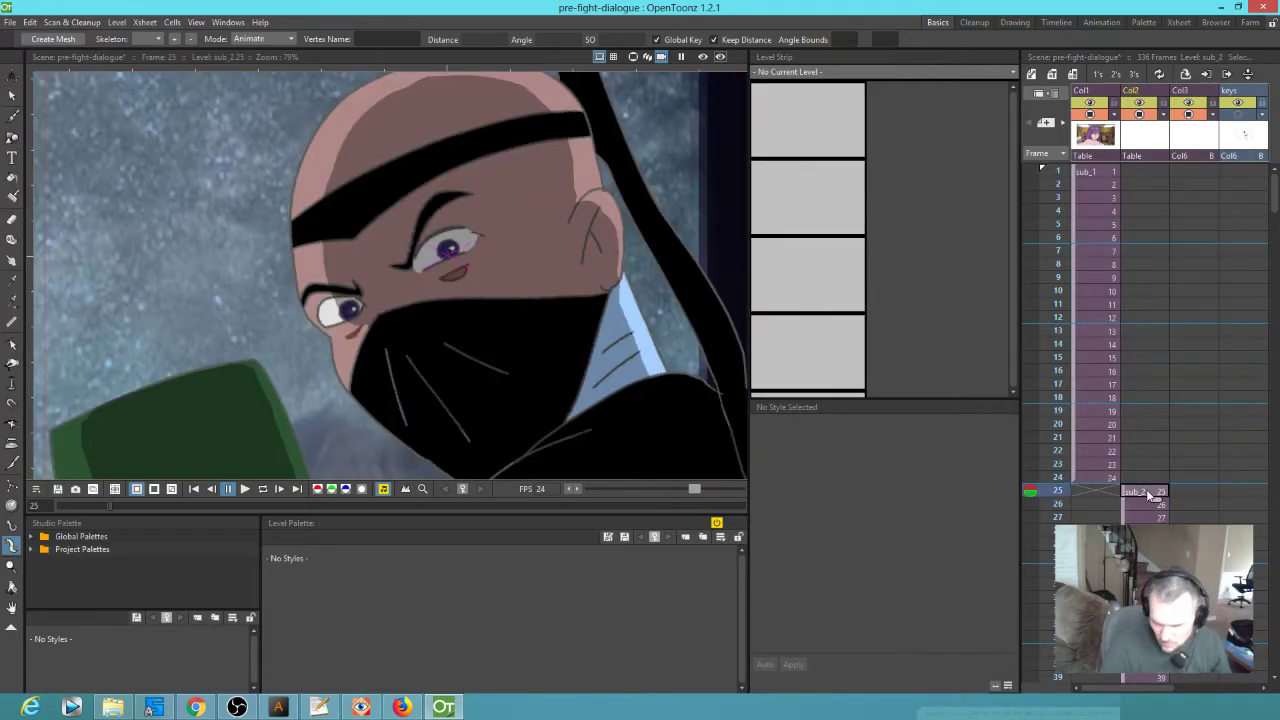
{"action": "scroll", "coordinate": [632, 297], "scroll_direction": "down", "scroll_amount": 3}
{"action": "left_click_drag", "start_coordinate": [644, 315], "coordinate": [415, 278]}
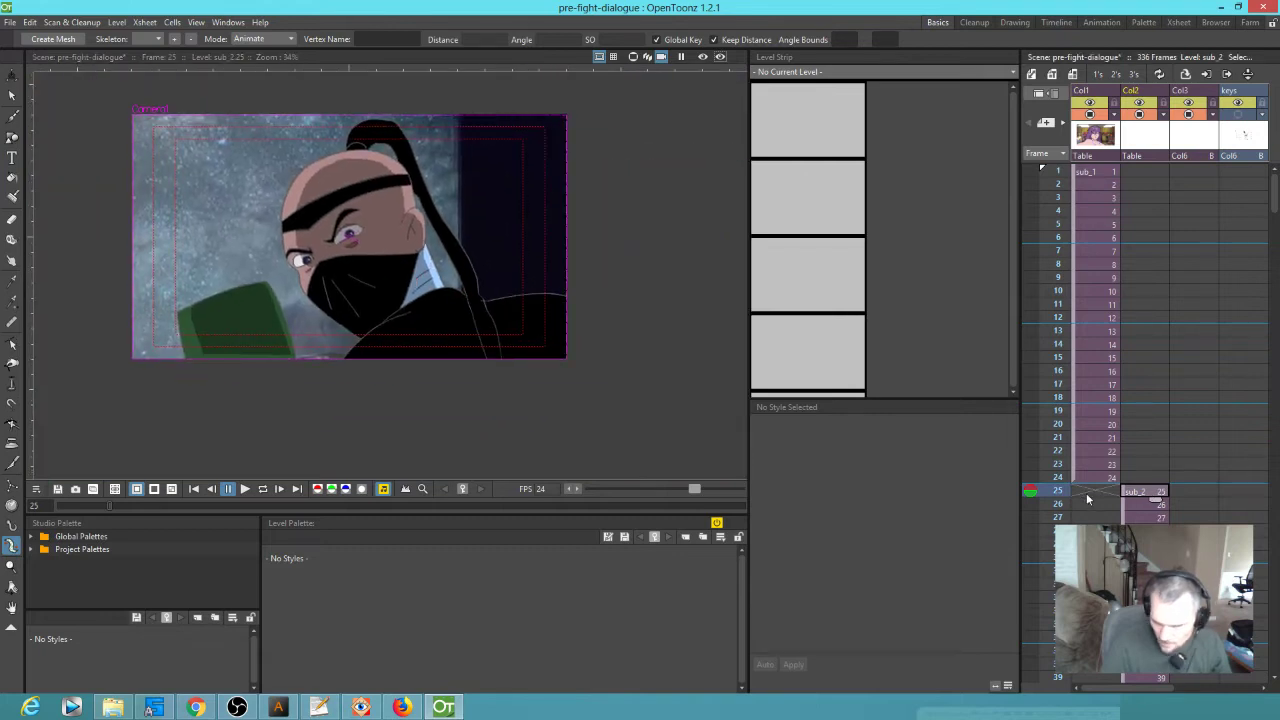
{"action": "scroll", "coordinate": [1145, 503], "scroll_direction": "down", "scroll_amount": 2}
{"action": "scroll", "coordinate": [1138, 468], "scroll_direction": "down", "scroll_amount": 8}
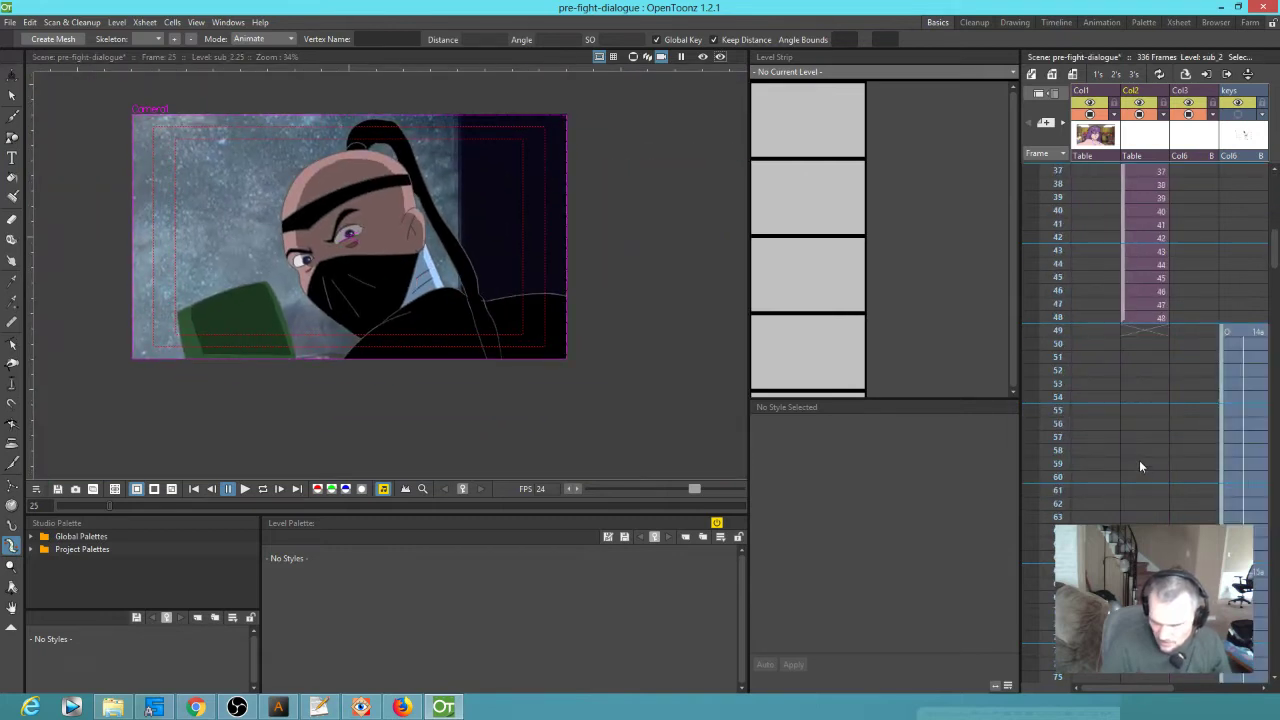
{"action": "scroll", "coordinate": [1175, 329], "scroll_direction": "up", "scroll_amount": 6}
{"action": "mouse_move", "coordinate": [1062, 335]}
{"action": "left_mouse_down"}
{"action": "mouse_move", "coordinate": [1058, 508]}
{"action": "mouse_move", "coordinate": [1040, 360]}
{"action": "mouse_move", "coordinate": [1021, 521]}
{"action": "mouse_move", "coordinate": [1023, 320]}
{"action": "mouse_move", "coordinate": [981, 645]}
{"action": "mouse_move", "coordinate": [985, 594]}
{"action": "mouse_move", "coordinate": [982, 604]}
{"action": "left_mouse_up"}
{"action": "scroll", "coordinate": [1107, 287], "scroll_direction": "down", "scroll_amount": 5}
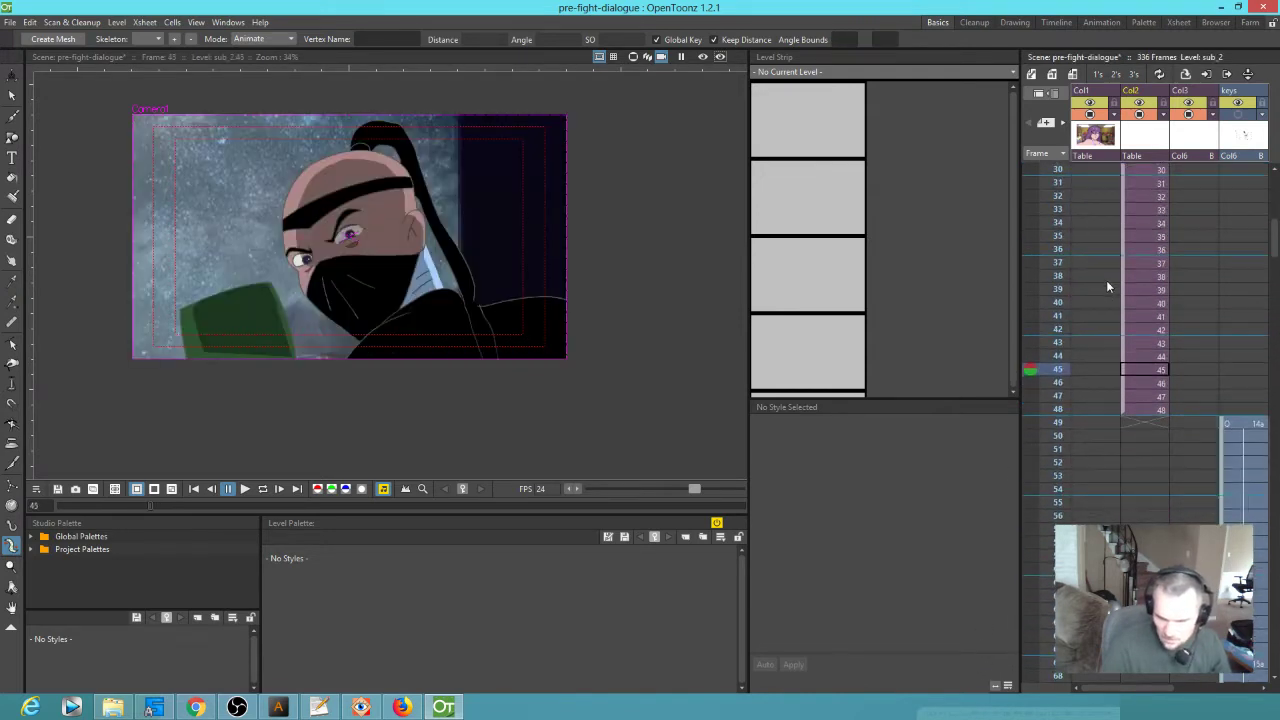
Go to frame 49 and open the sub_3 sub-Xsheet in Col5
{"action": "mouse_move", "coordinate": [1060, 373]}
{"action": "left_mouse_down"}
{"action": "mouse_move", "coordinate": [1054, 432]}
{"action": "mouse_move", "coordinate": [1074, 351]}
{"action": "mouse_move", "coordinate": [1062, 425]}
{"action": "left_mouse_up"}
{"action": "left_click_drag", "start_coordinate": [1236, 427], "coordinate": [1137, 407]}
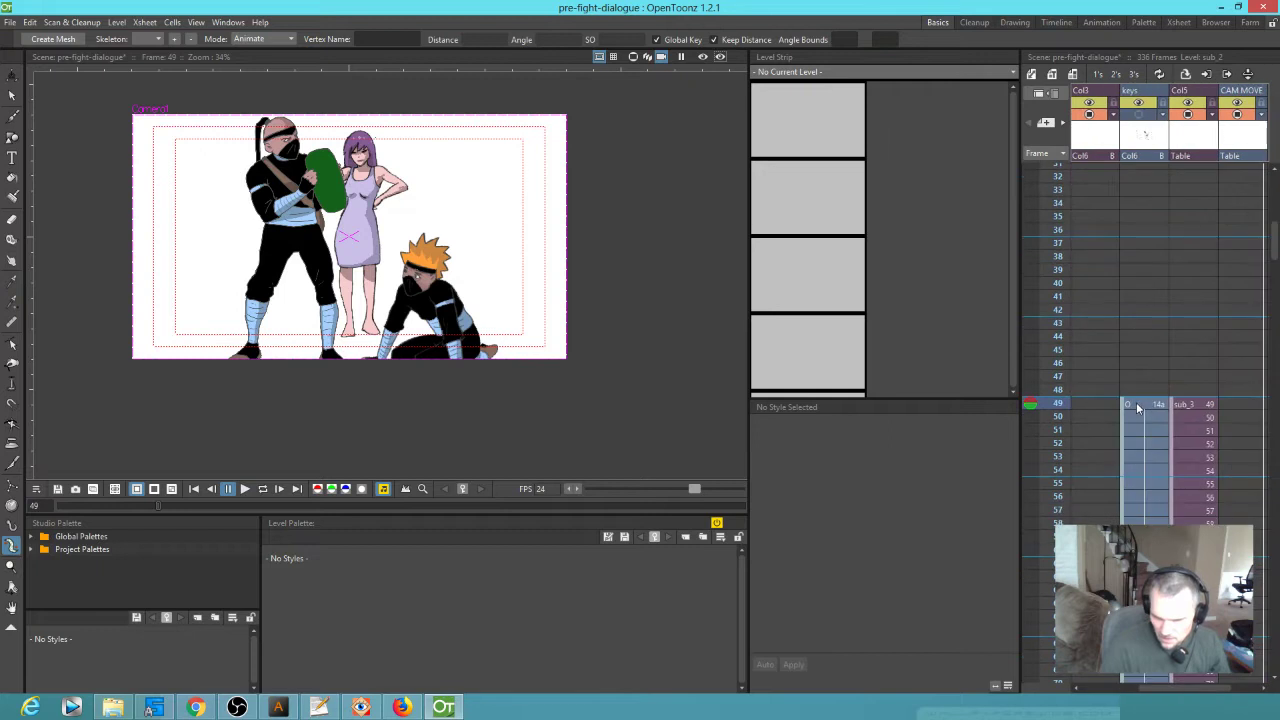
{"action": "left_click", "coordinate": [1200, 409]}
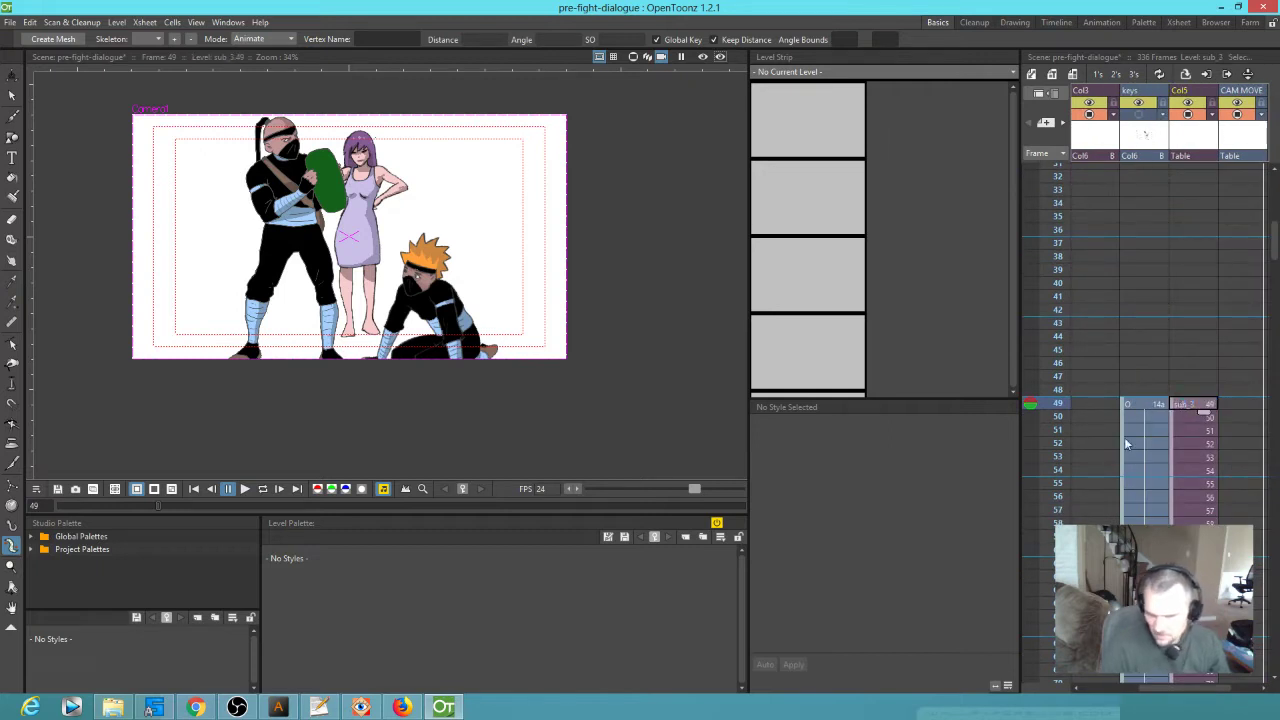
{"action": "scroll", "coordinate": [1170, 403], "scroll_direction": "left", "scroll_amount": 2}
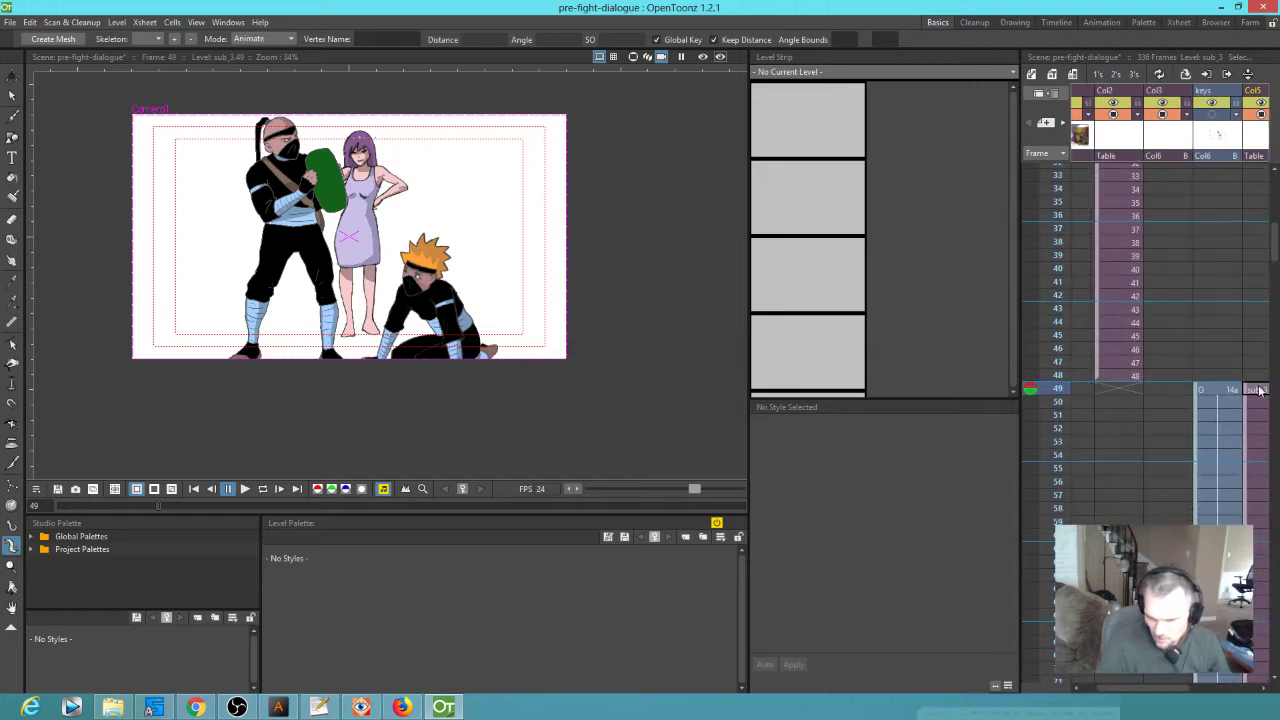
{"action": "scroll", "coordinate": [1258, 390], "scroll_direction": "right", "scroll_amount": 2}
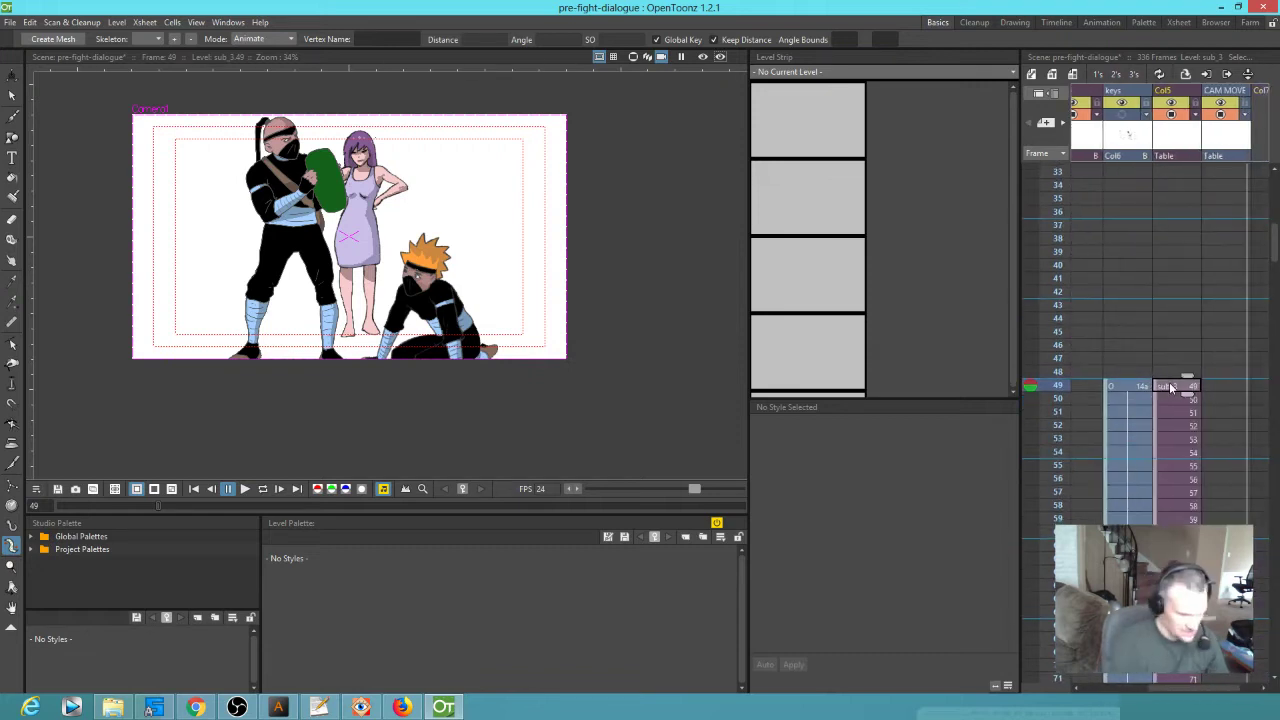
{"action": "left_click", "coordinate": [1170, 387]}
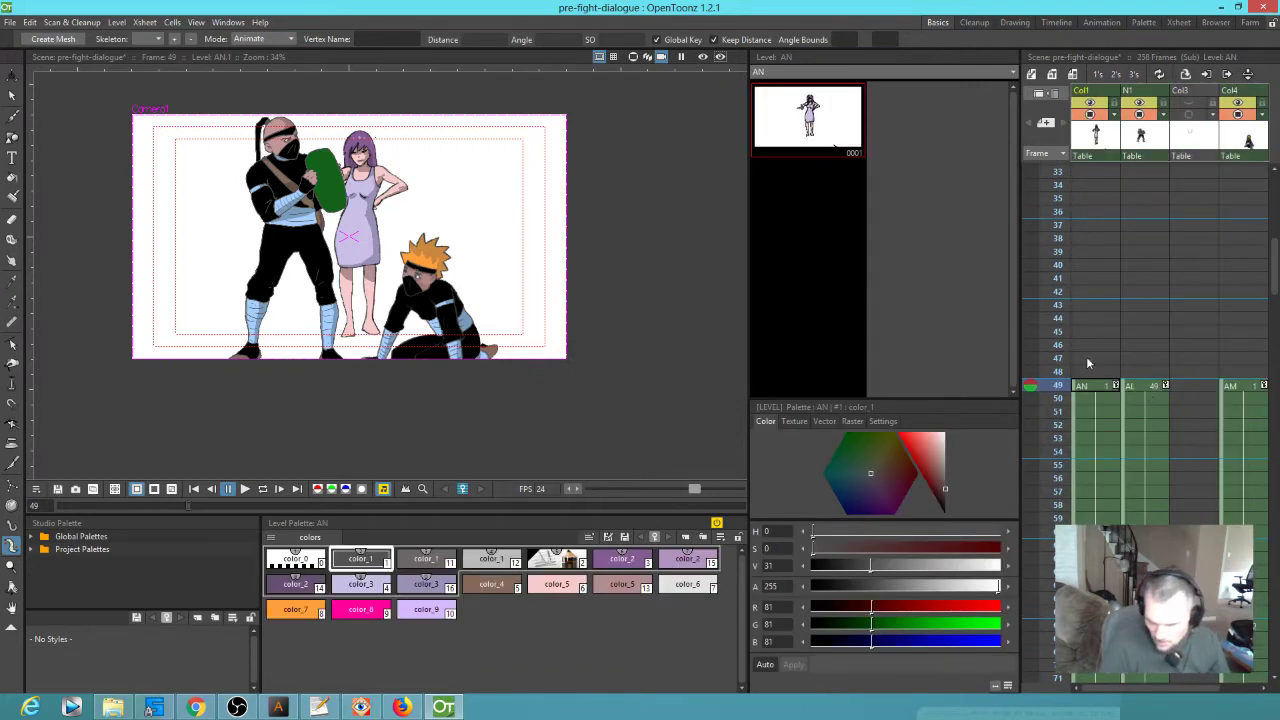
Identify the standing woman's column by toggling its visibility, and insert an empty column before it
{"action": "left_click", "coordinate": [1091, 114]}
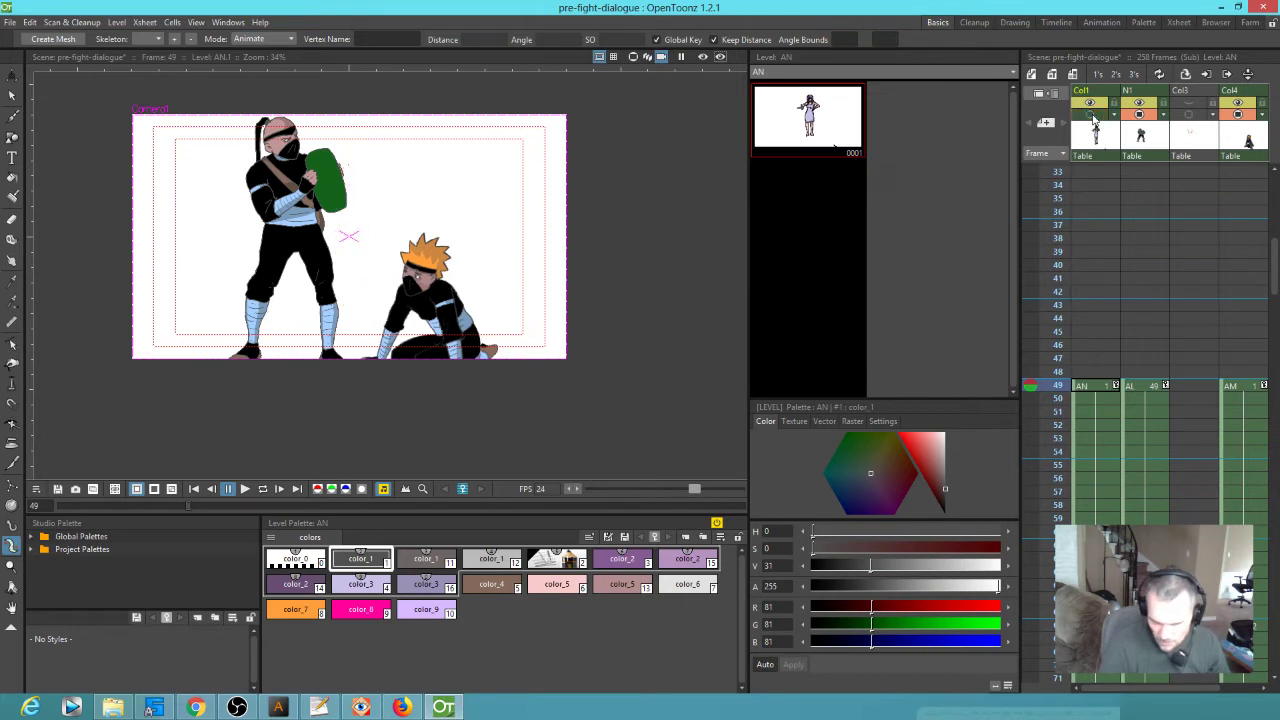
{"action": "left_click", "coordinate": [1091, 114]}
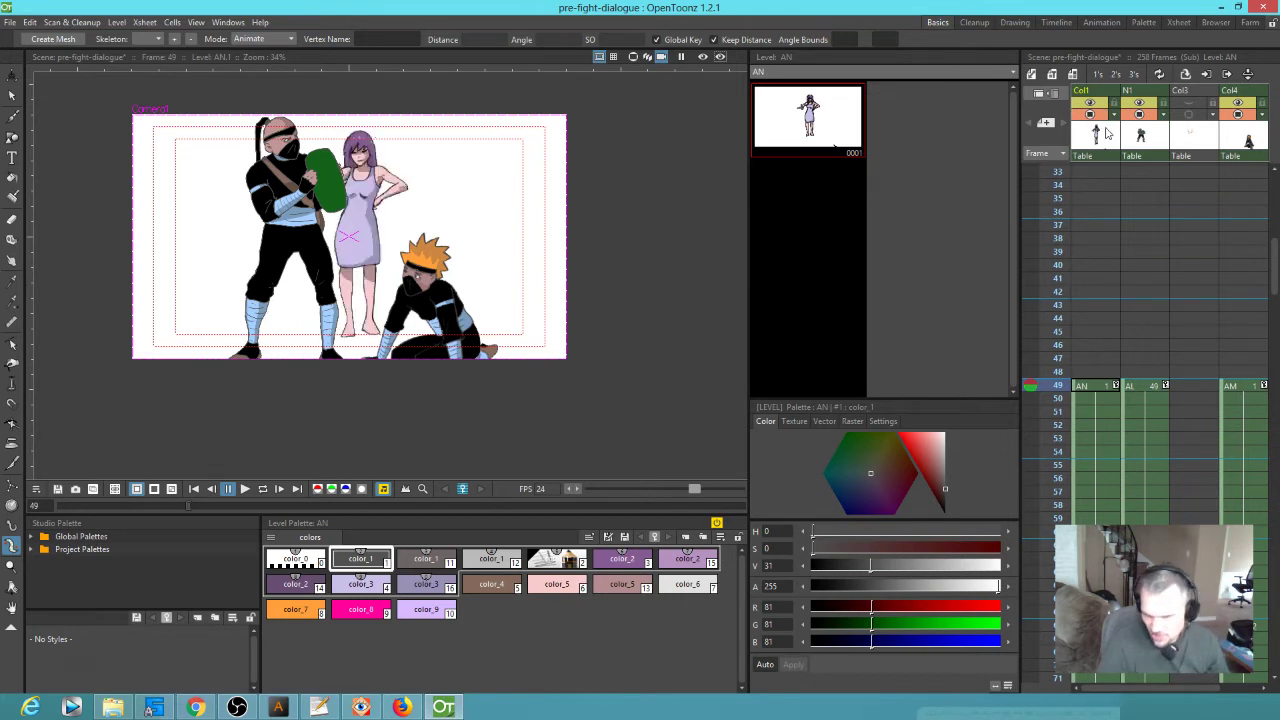
{"action": "key", "text": "Insert"}
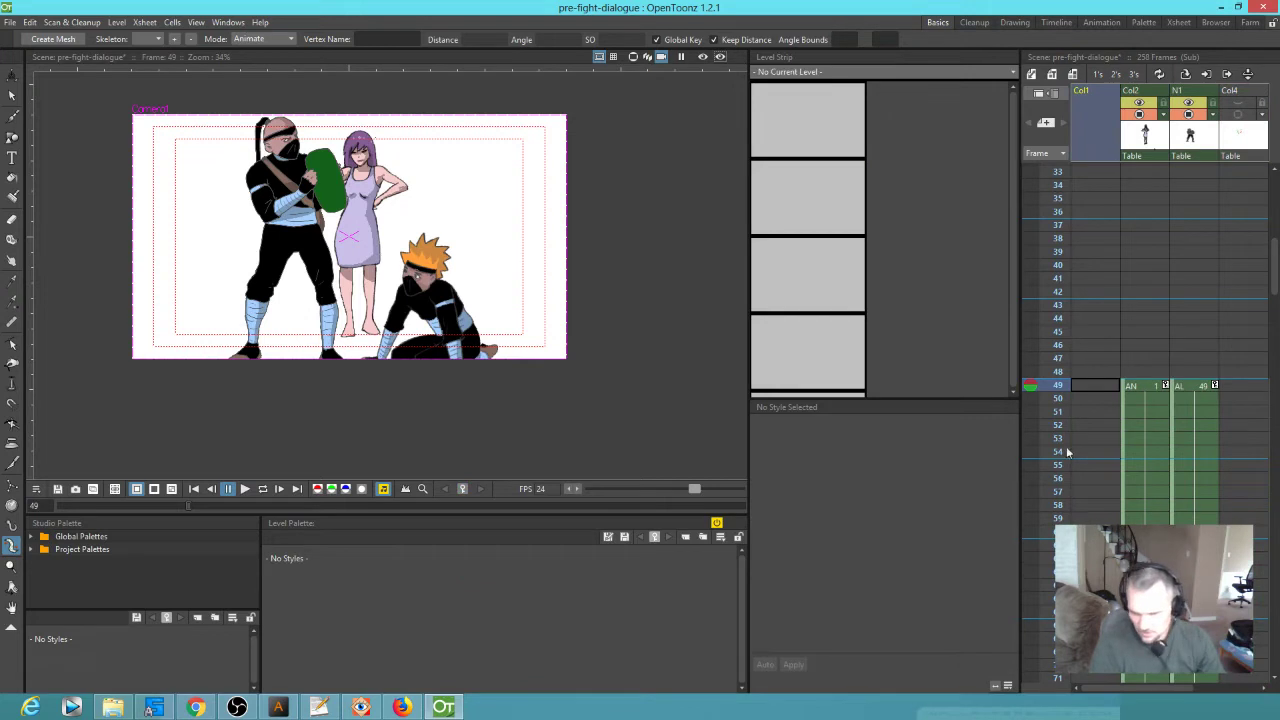
{"action": "left_click", "coordinate": [1104, 385]}
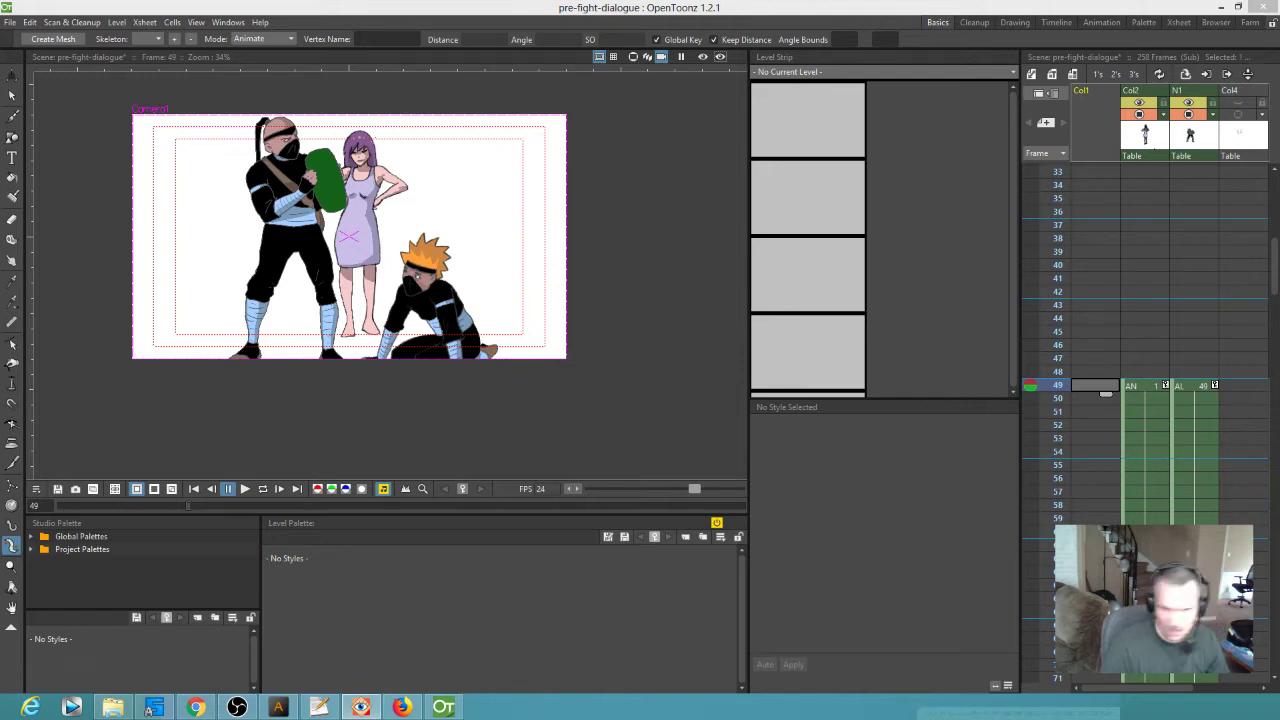
Place the buddhist-shrine-defocuised image in the empty first column at frame 49 and extend its exposure through frame 108
{"action": "left_click_drag", "start_coordinate": [726, 374], "coordinate": [1100, 390]}
{"action": "left_click", "coordinate": [636, 373]}
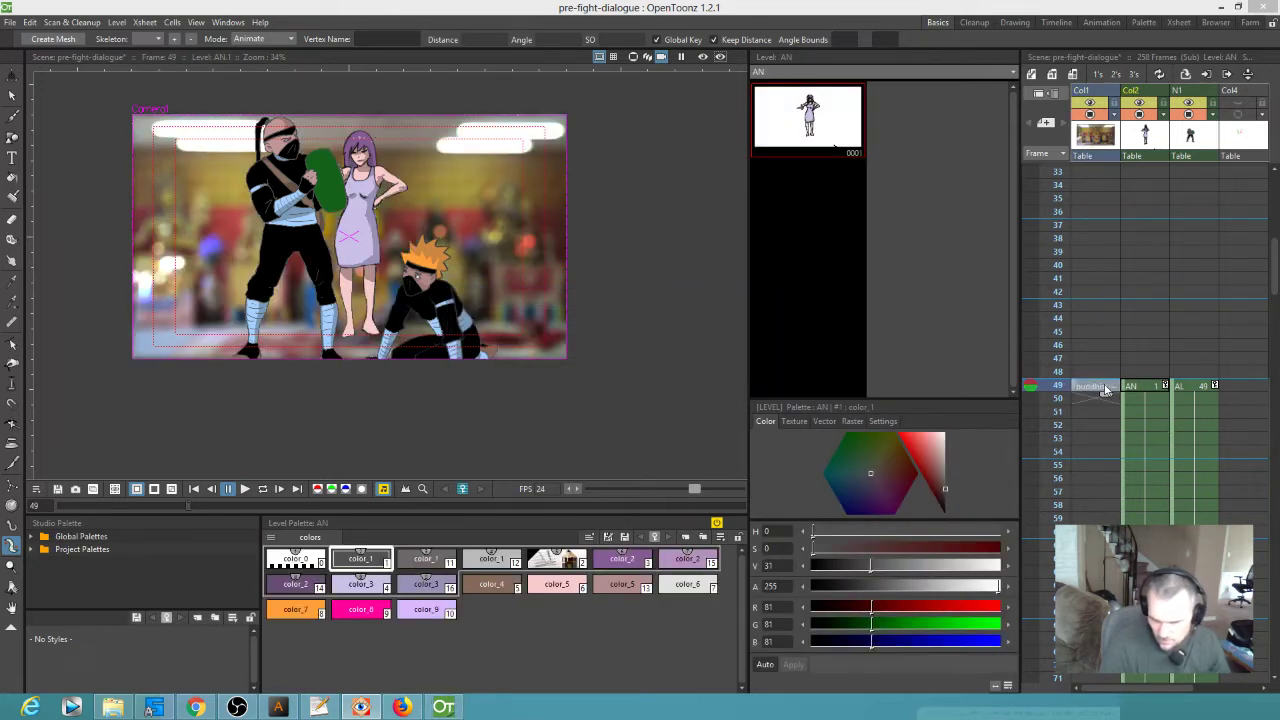
{"action": "left_click", "coordinate": [1105, 390]}
{"action": "left_click_drag", "start_coordinate": [1110, 397], "coordinate": [1108, 615]}
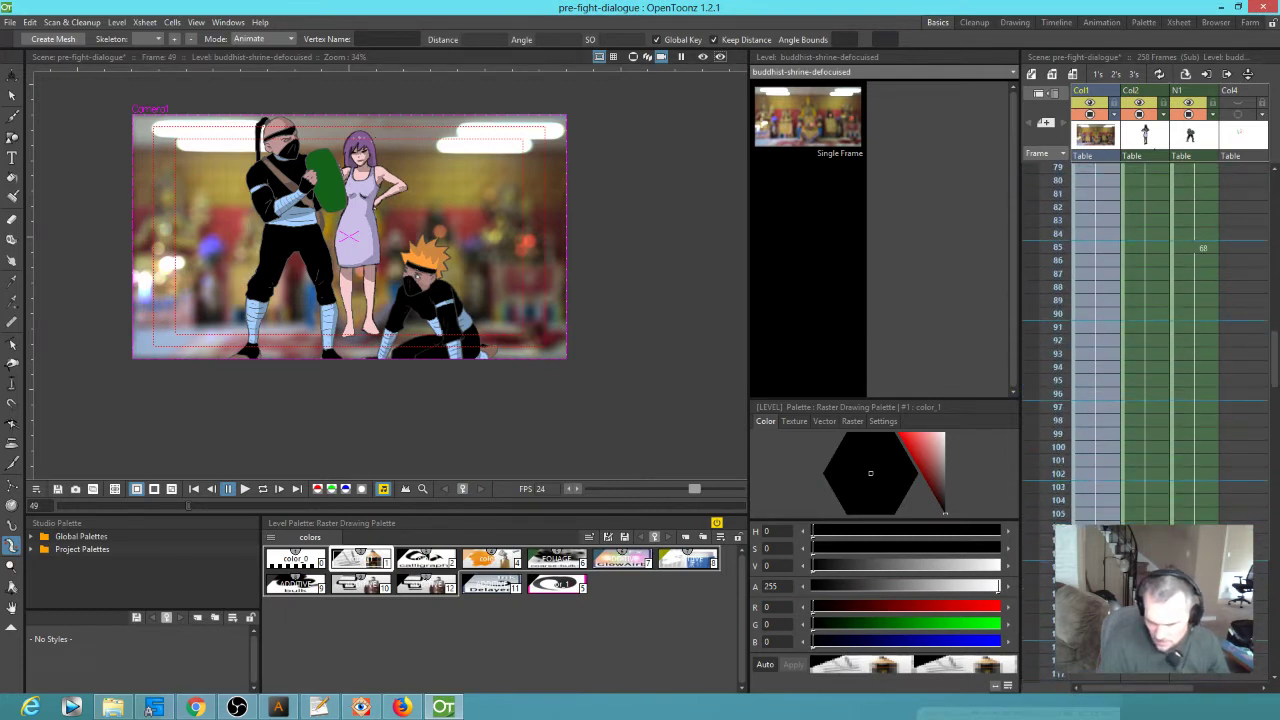
{"action": "scroll", "coordinate": [1146, 466], "scroll_direction": "down", "scroll_amount": 10}
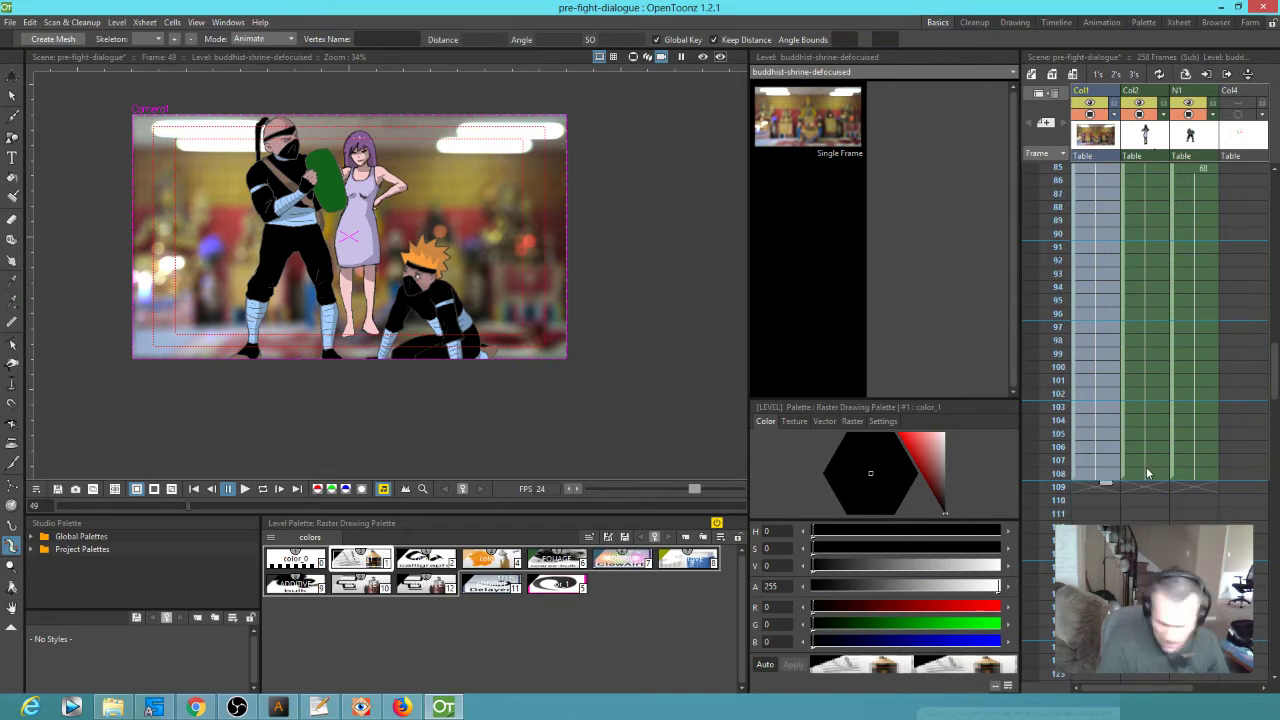
Add the shrine background again at frame 169 of the first column and extend it alongside the characters' remaining frames
{"action": "left_click", "coordinate": [1058, 567]}
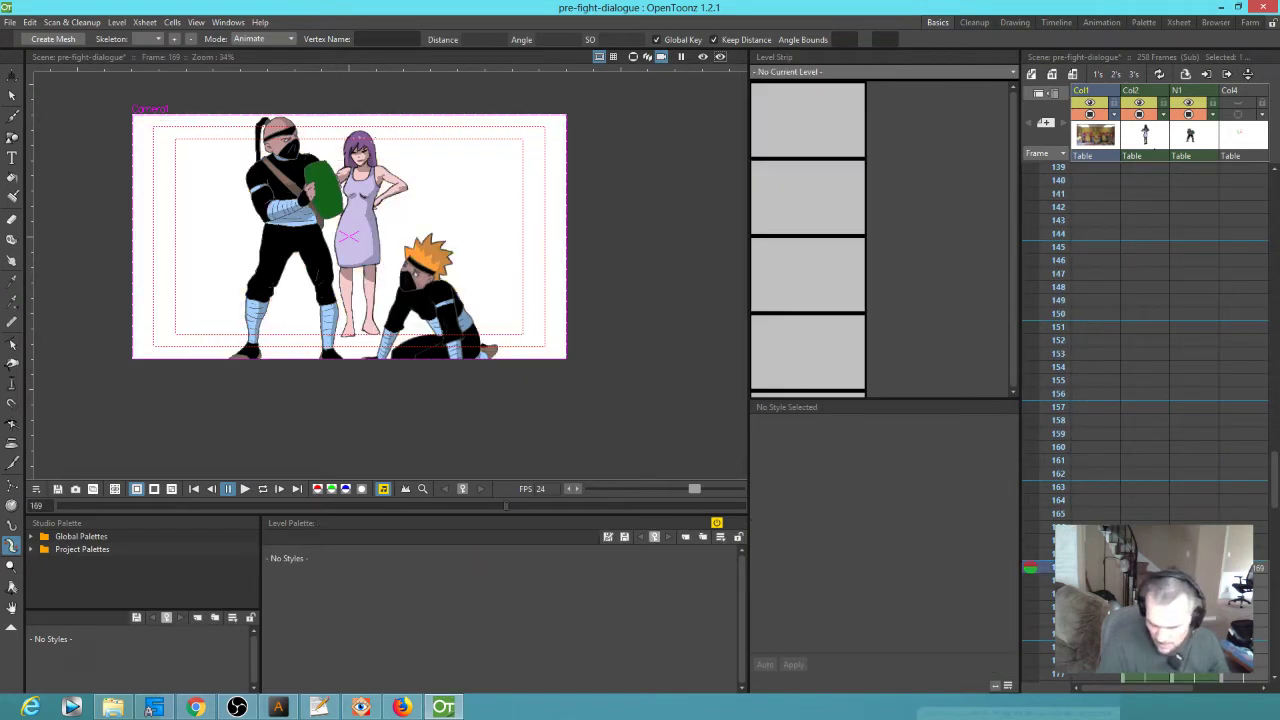
{"action": "scroll", "coordinate": [1123, 515], "scroll_direction": "down", "scroll_amount": 12}
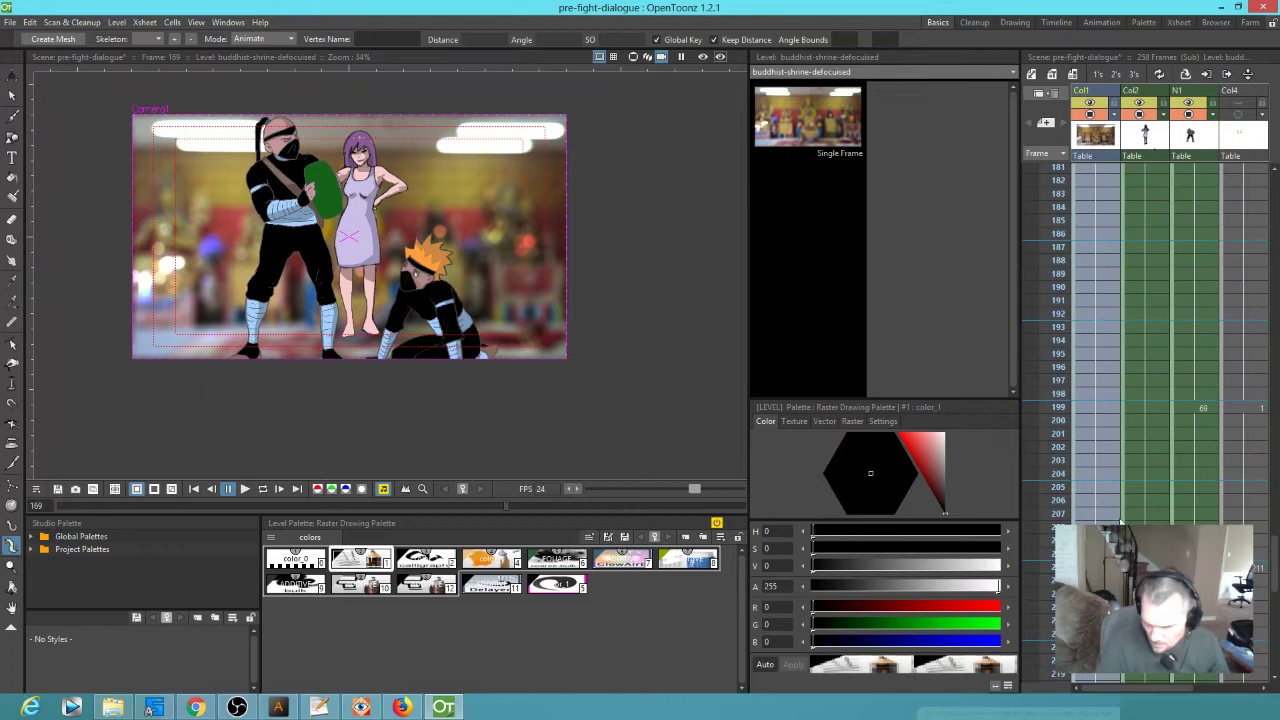
{"action": "left_click_drag", "start_coordinate": [1106, 406], "coordinate": [1100, 680]}
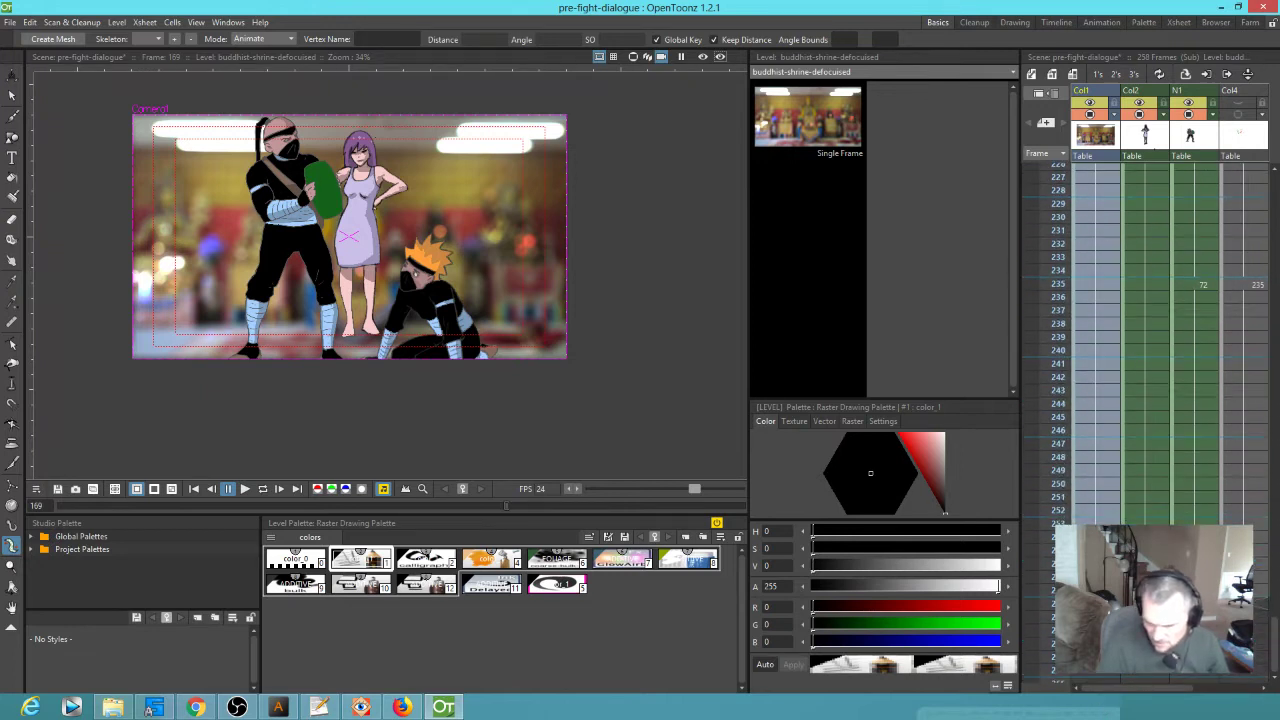
At frame 49, move the shrine background's center point down to the woman's feet, at about 6.23 mm E/W and -77.91 mm N/S
{"action": "scroll", "coordinate": [1100, 324], "scroll_direction": "up", "scroll_amount": 14}
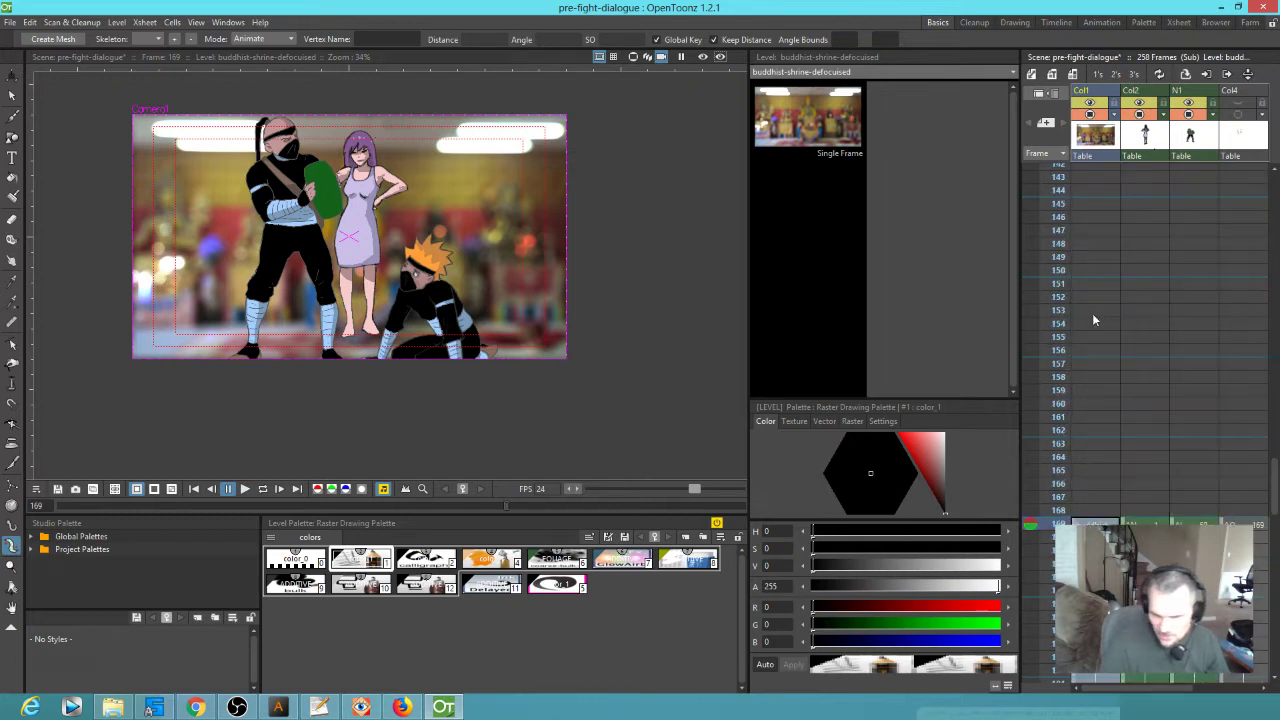
{"action": "scroll", "coordinate": [1094, 320], "scroll_direction": "up", "scroll_amount": 20}
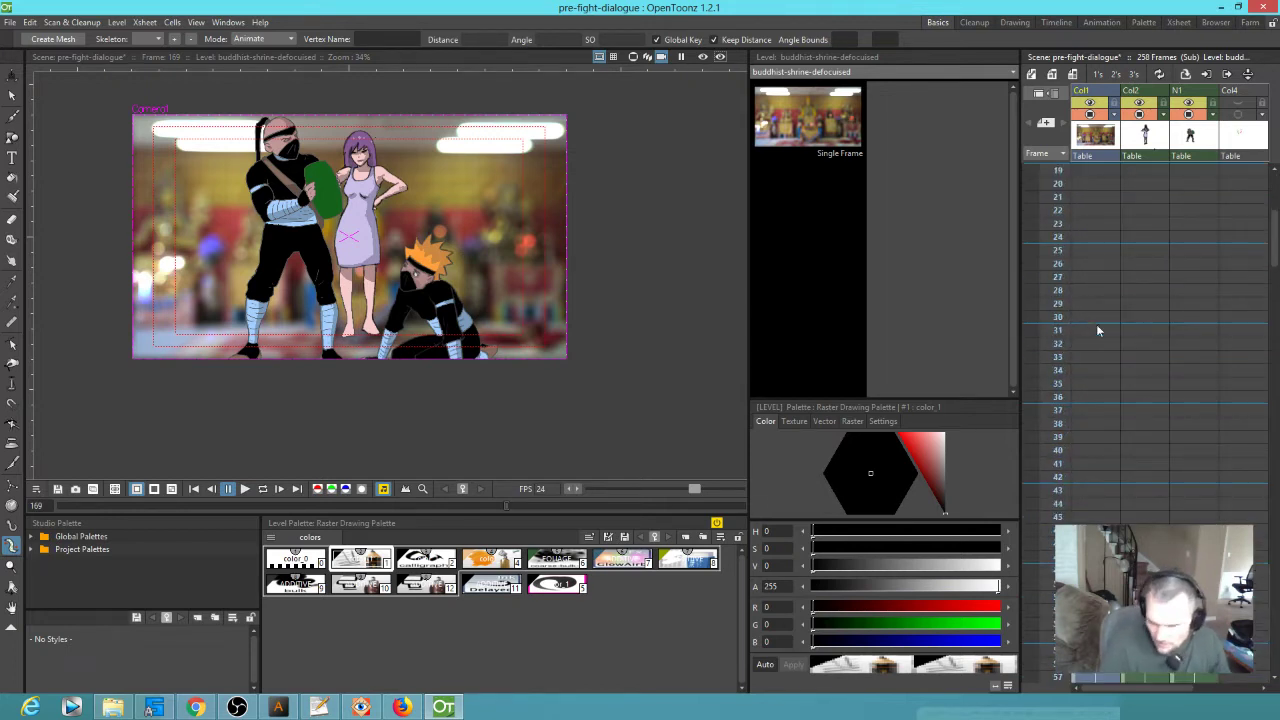
{"action": "scroll", "coordinate": [1088, 318], "scroll_direction": "down", "scroll_amount": 6}
{"action": "left_click", "coordinate": [1096, 250]}
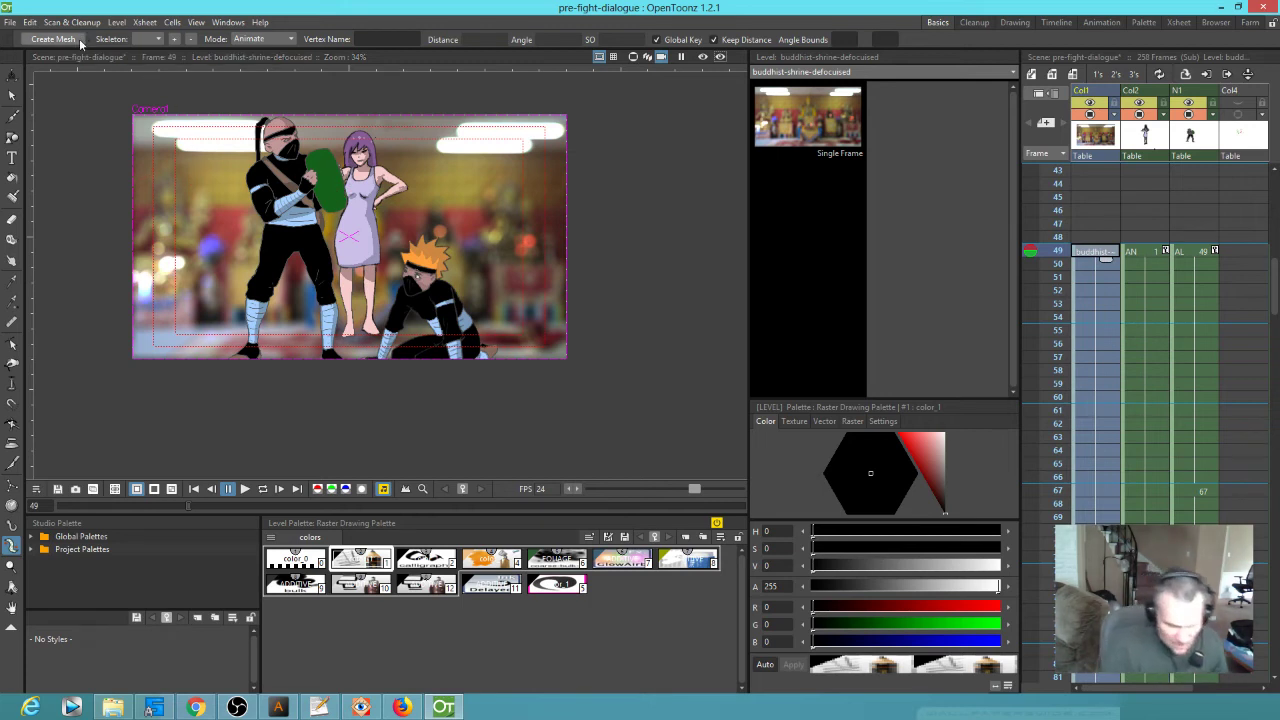
{"action": "key", "text": "a"}
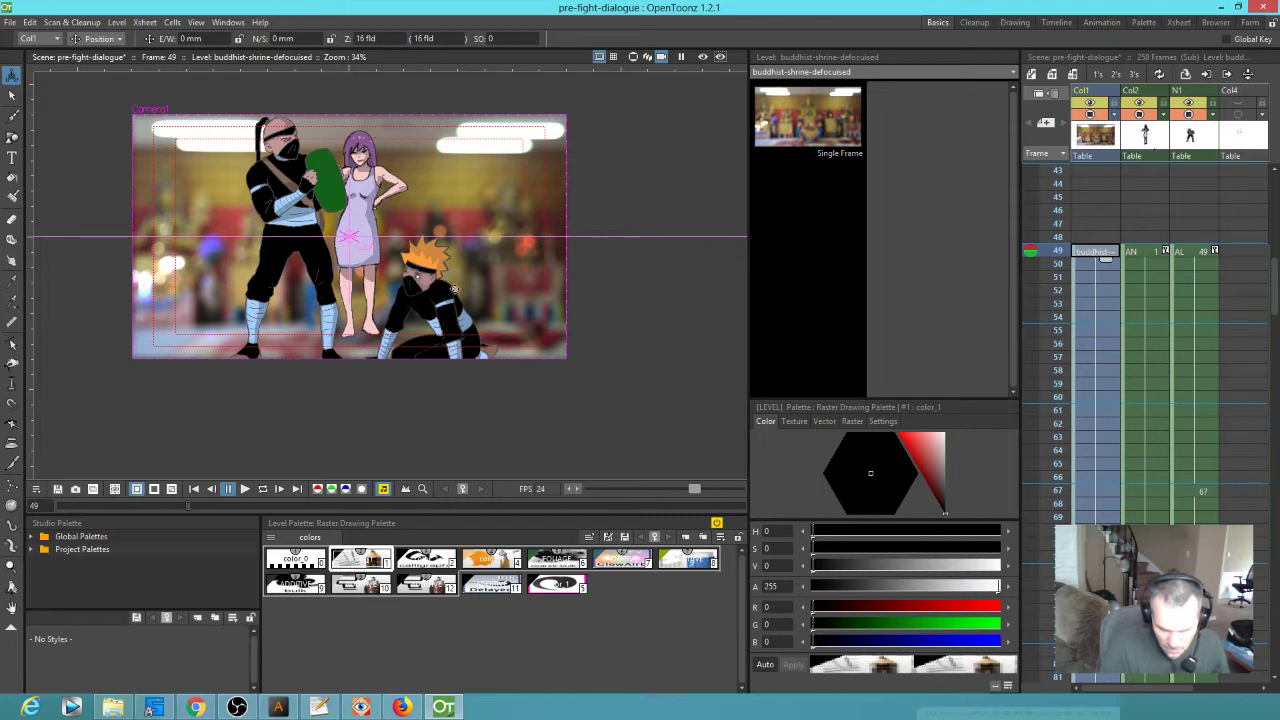
{"action": "left_click", "coordinate": [117, 38]}
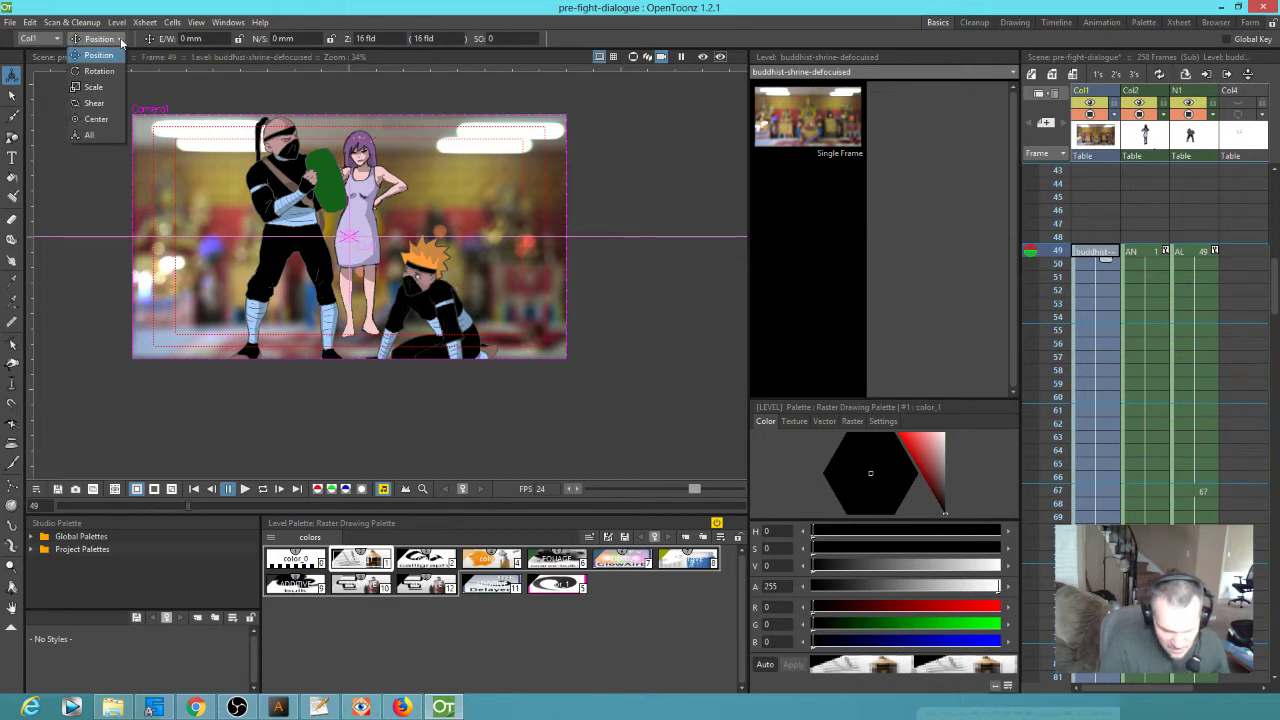
{"action": "left_click", "coordinate": [96, 119]}
{"action": "mouse_move", "coordinate": [349, 232]}
{"action": "left_mouse_down"}
{"action": "mouse_move", "coordinate": [368, 330]}
{"action": "mouse_move", "coordinate": [355, 312]}
{"action": "left_mouse_up"}
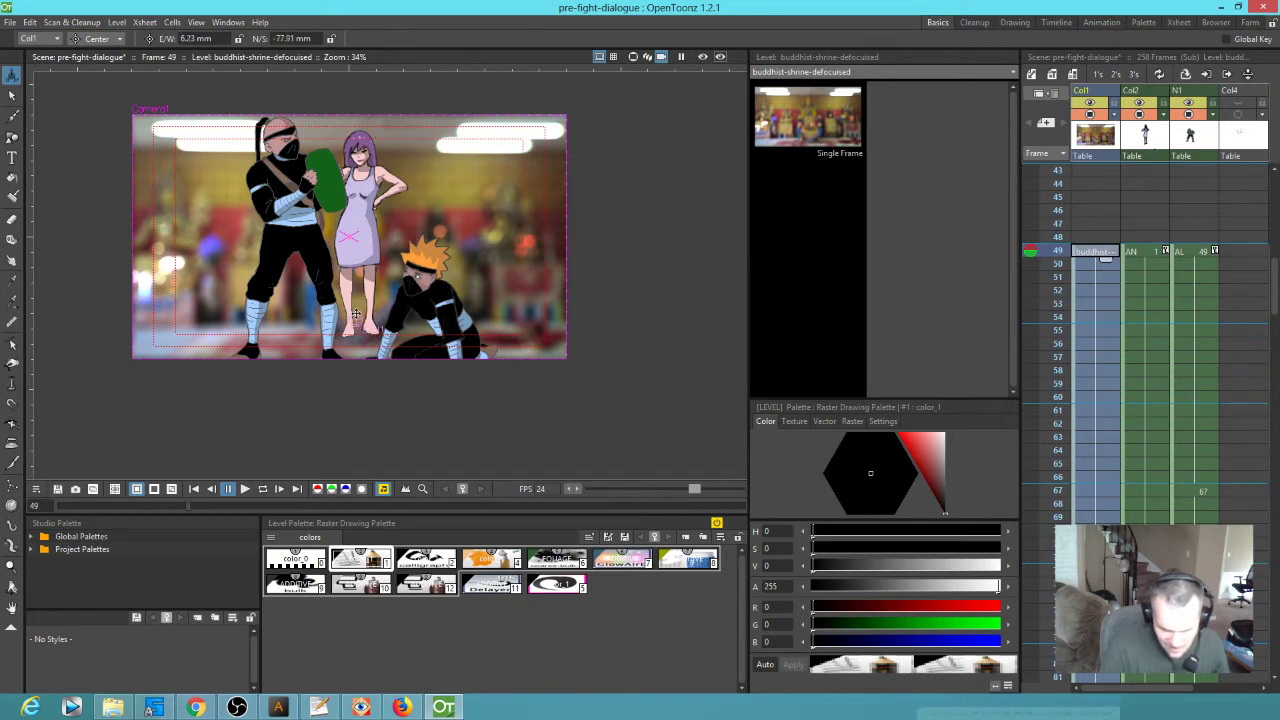
Shift the shrine background up and to the right in the camera frame and scale it to about 93.63%
{"action": "left_click", "coordinate": [96, 38]}
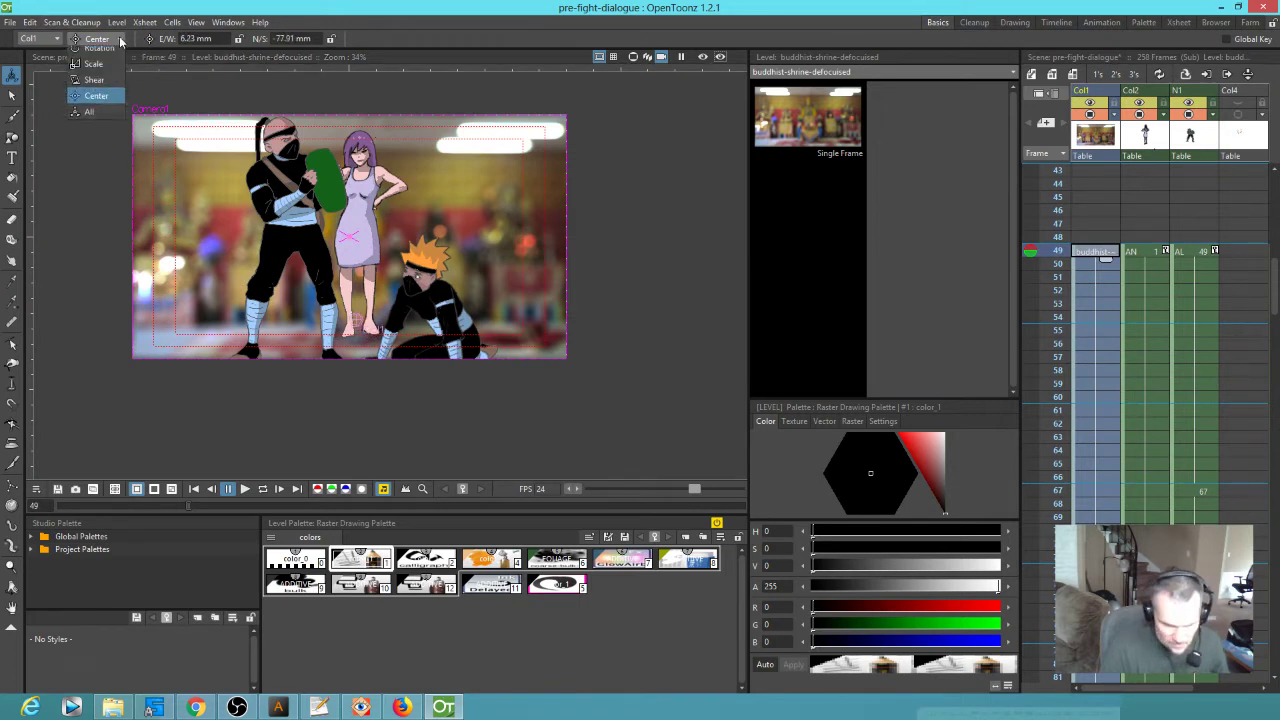
{"action": "left_click", "coordinate": [90, 51]}
{"action": "left_click_drag", "start_coordinate": [425, 263], "coordinate": [485, 221]}
{"action": "left_click", "coordinate": [118, 38]}
{"action": "left_click", "coordinate": [93, 87]}
{"action": "left_click_drag", "start_coordinate": [282, 205], "coordinate": [346, 301]}
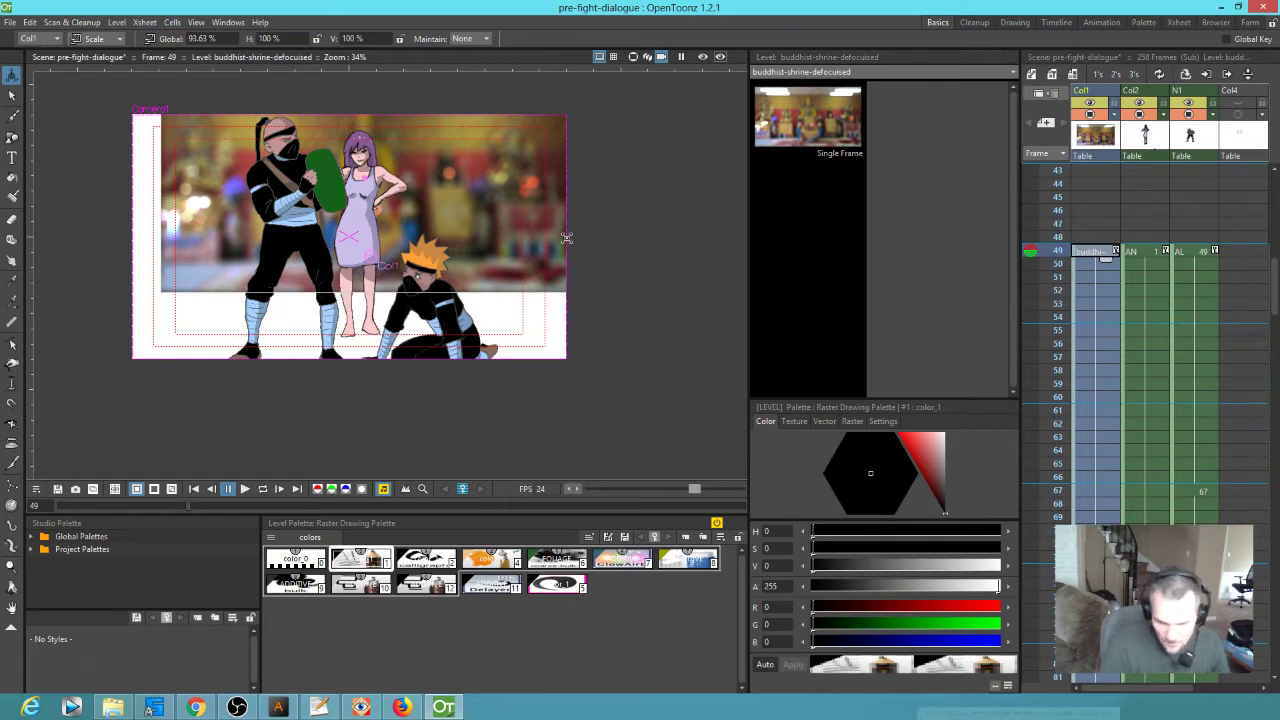
{"action": "scroll", "coordinate": [524, 270], "scroll_direction": "up", "scroll_amount": 1}
{"action": "scroll", "coordinate": [530, 265], "scroll_direction": "down", "scroll_amount": 1}
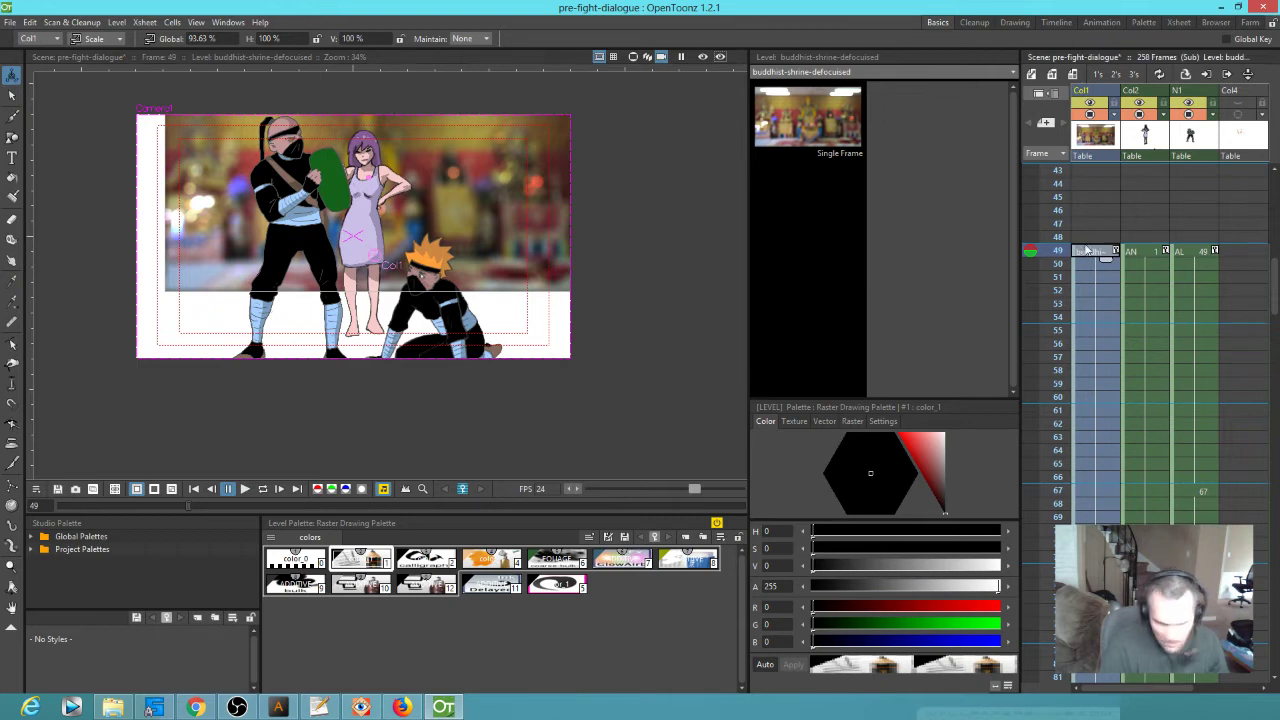
Insert an empty column before the shrine background and start a raster drawing in it at frame 49 using brush style 4
{"action": "left_click", "coordinate": [1115, 150]}
{"action": "key", "text": "Insert"}
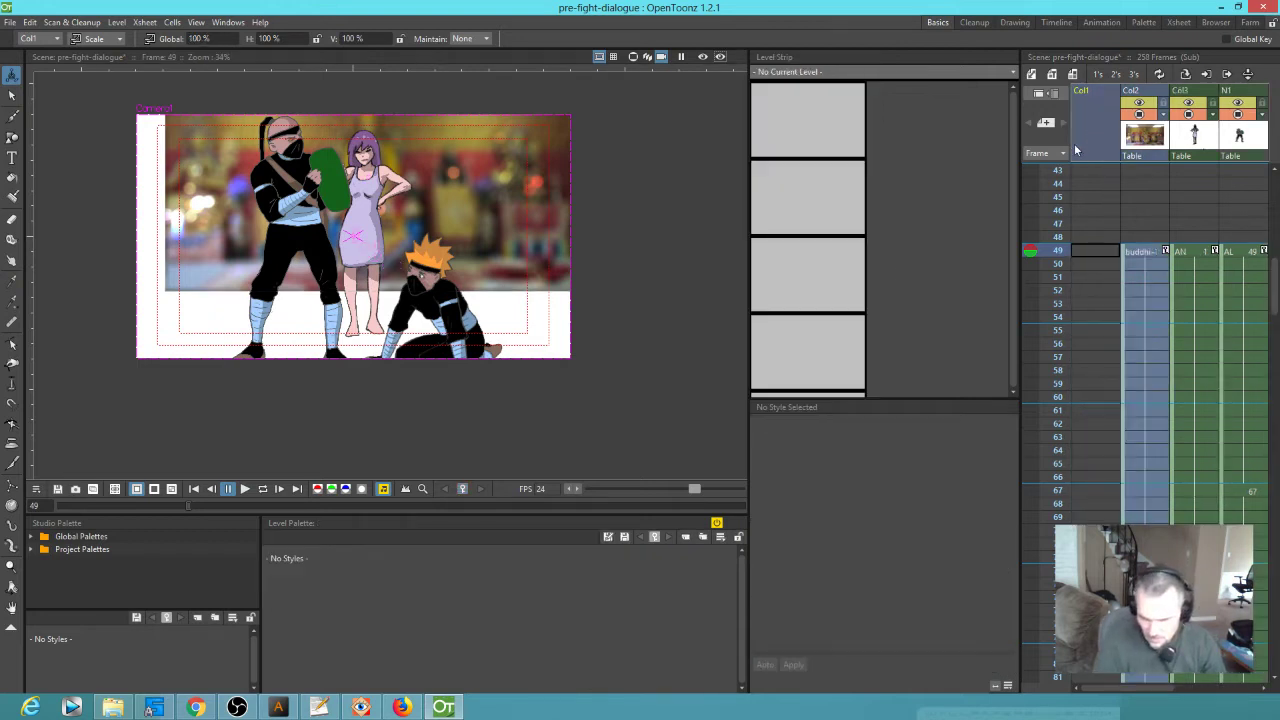
{"action": "left_click", "coordinate": [1110, 251]}
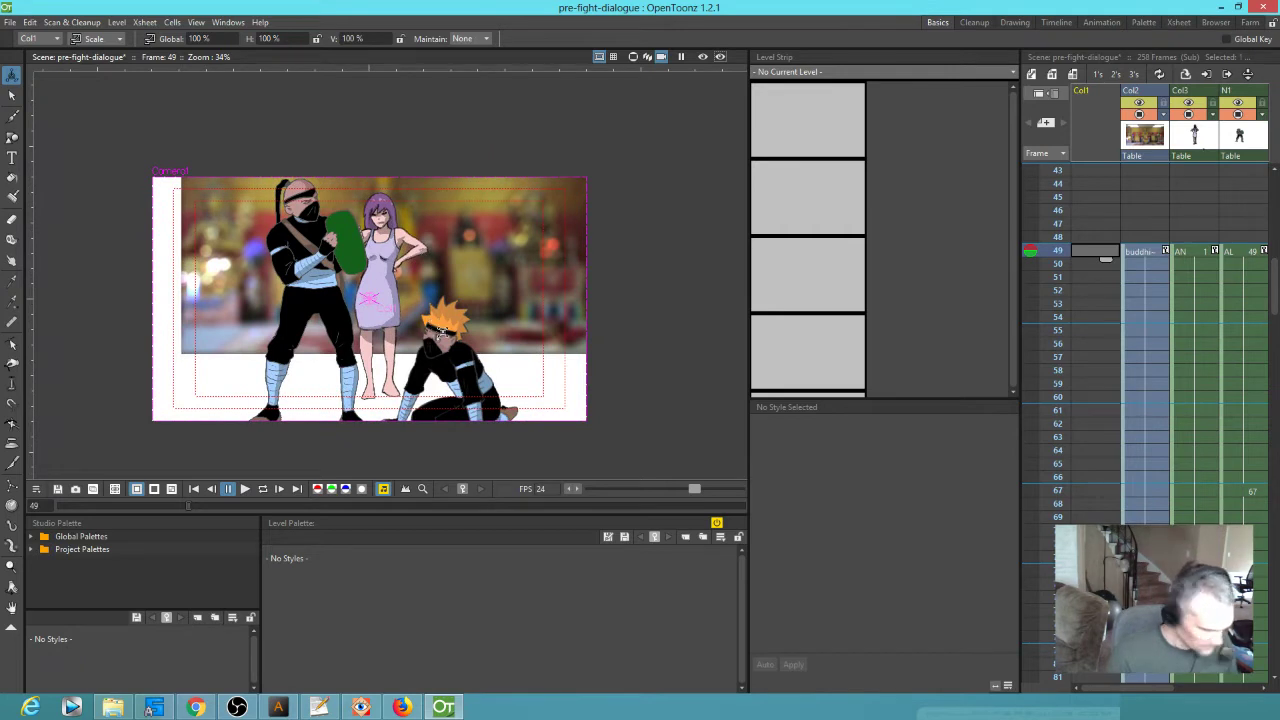
{"action": "key", "text": "b"}
{"action": "left_click", "coordinate": [526, 329]}
{"action": "left_click", "coordinate": [490, 562]}
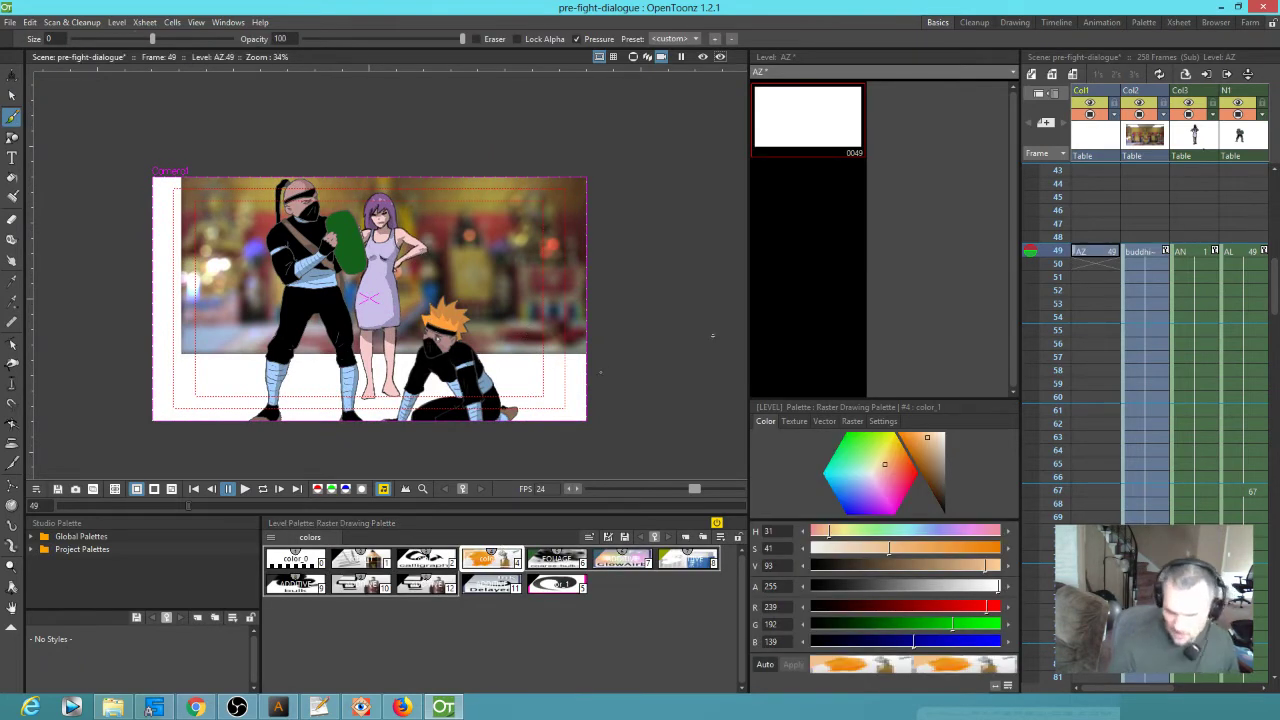
Extend the new AZ drawing's exposure from frame 49 down the column alongside the shrine background
{"action": "left_click", "coordinate": [1108, 263]}
{"action": "left_click_drag", "start_coordinate": [1108, 263], "coordinate": [1083, 716]}
{"action": "scroll", "coordinate": [1105, 300], "scroll_direction": "up", "scroll_amount": 10}
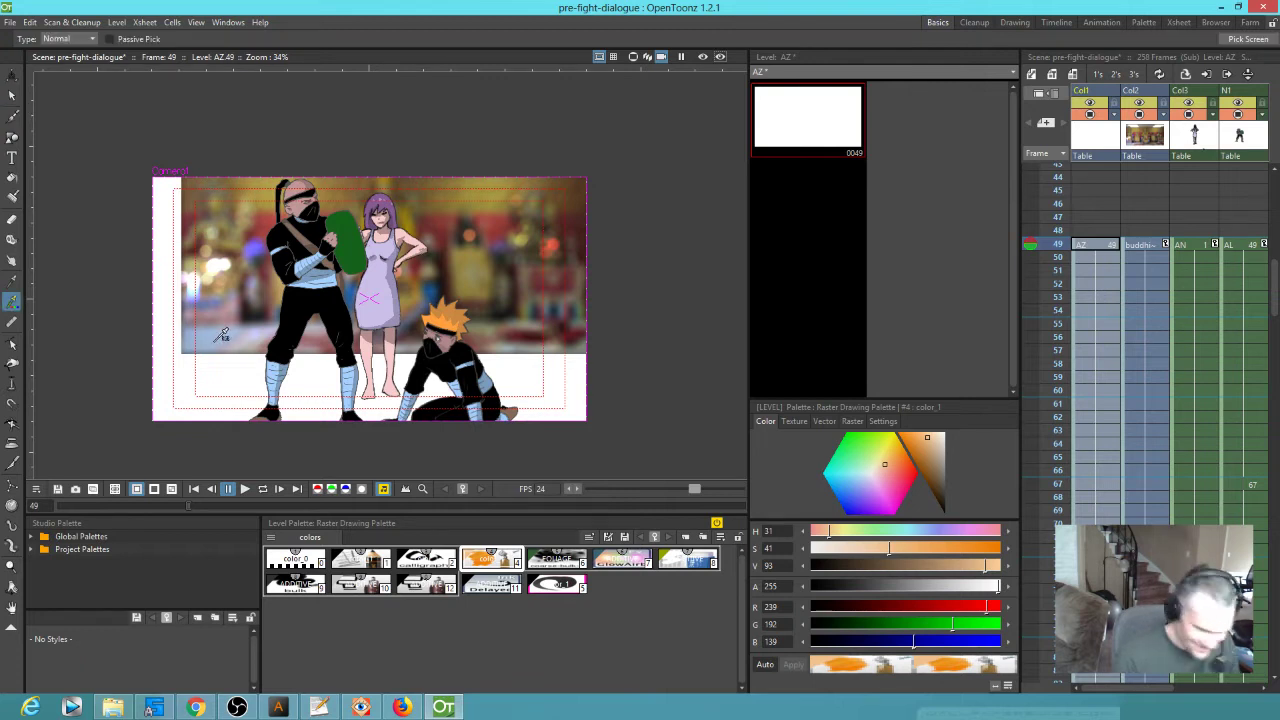
Sample the pale blue of the shrine floor and paint it past the image's lower-left corner with a 2.77 brush
{"action": "left_click", "coordinate": [216, 342]}
{"action": "left_click_drag", "start_coordinate": [177, 376], "coordinate": [201, 357]}
{"action": "left_click_drag", "start_coordinate": [152, 38], "coordinate": [225, 38]}
{"action": "mouse_move", "coordinate": [205, 342]}
{"action": "left_mouse_down"}
{"action": "mouse_move", "coordinate": [158, 392]}
{"action": "mouse_move", "coordinate": [214, 352]}
{"action": "mouse_move", "coordinate": [150, 388]}
{"action": "left_mouse_up"}
Swap the first two columns so the AZ paint drawing lies in front of the shrine background, and select AZ at frame 49
{"action": "left_click", "coordinate": [1142, 122]}
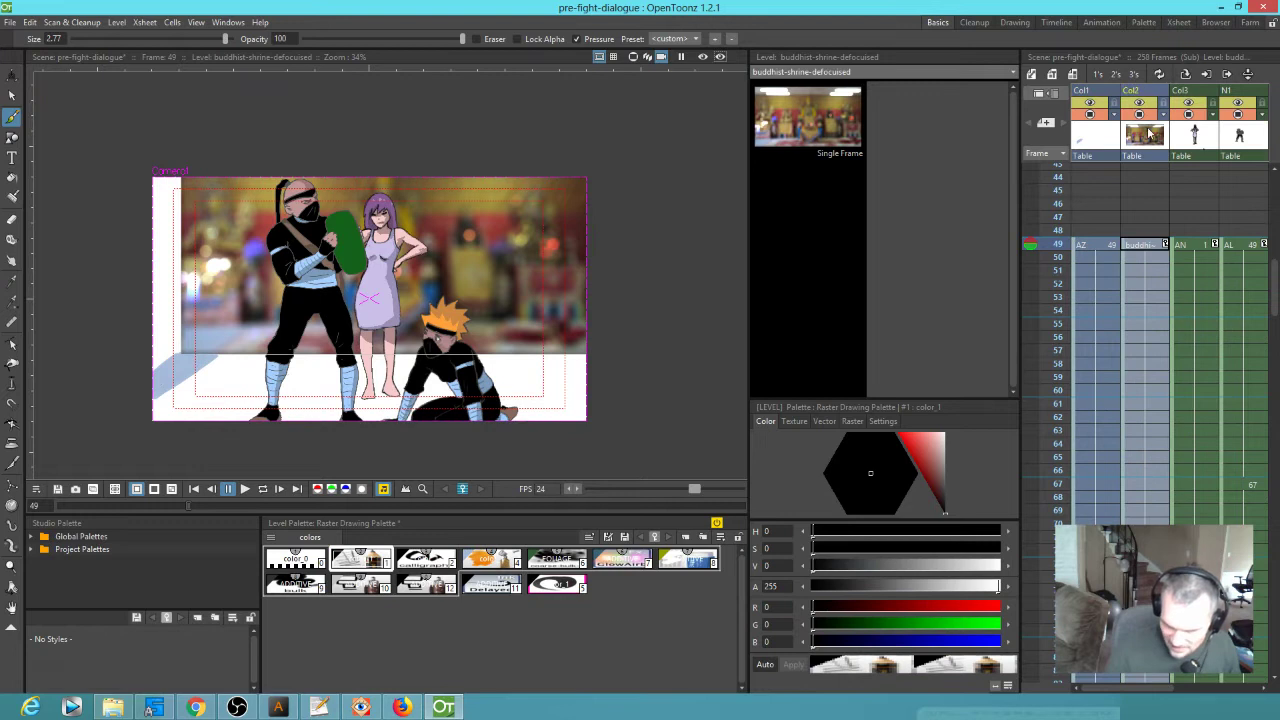
{"action": "left_click_drag", "start_coordinate": [1140, 92], "coordinate": [1108, 100]}
{"action": "left_click", "coordinate": [1148, 247]}
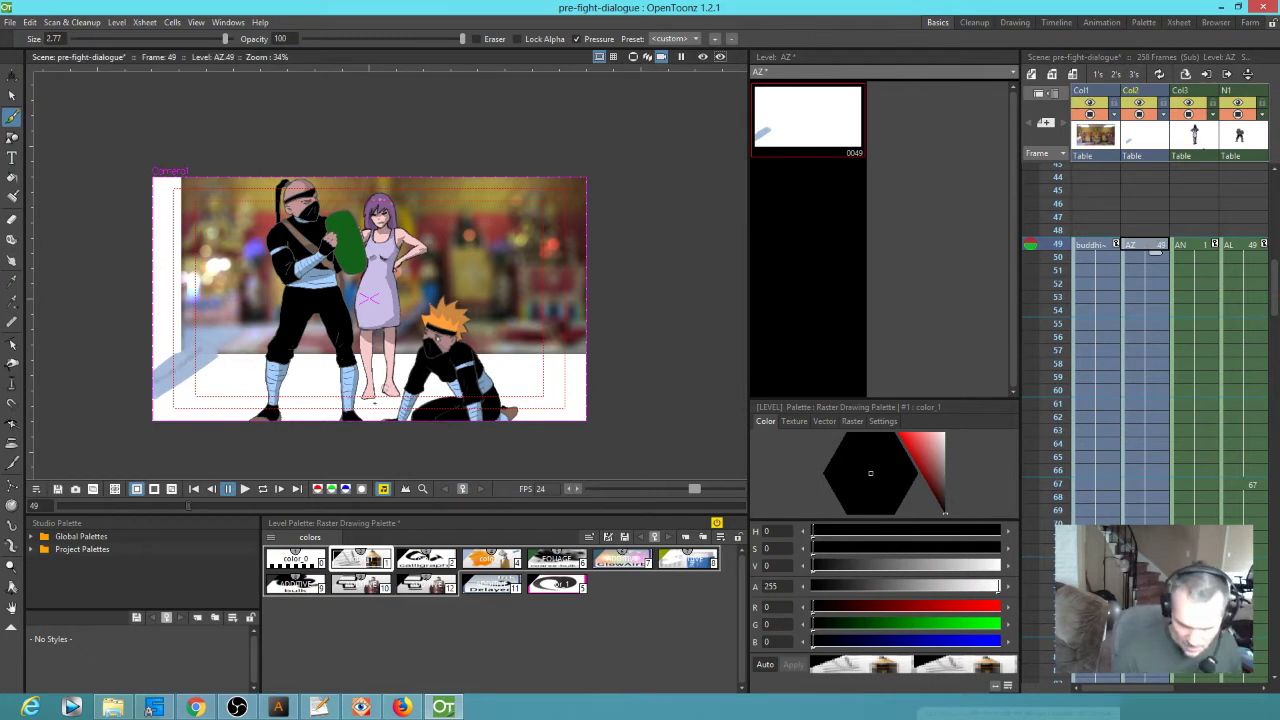
{"action": "left_click", "coordinate": [1097, 245]}
{"action": "left_click", "coordinate": [1148, 246]}
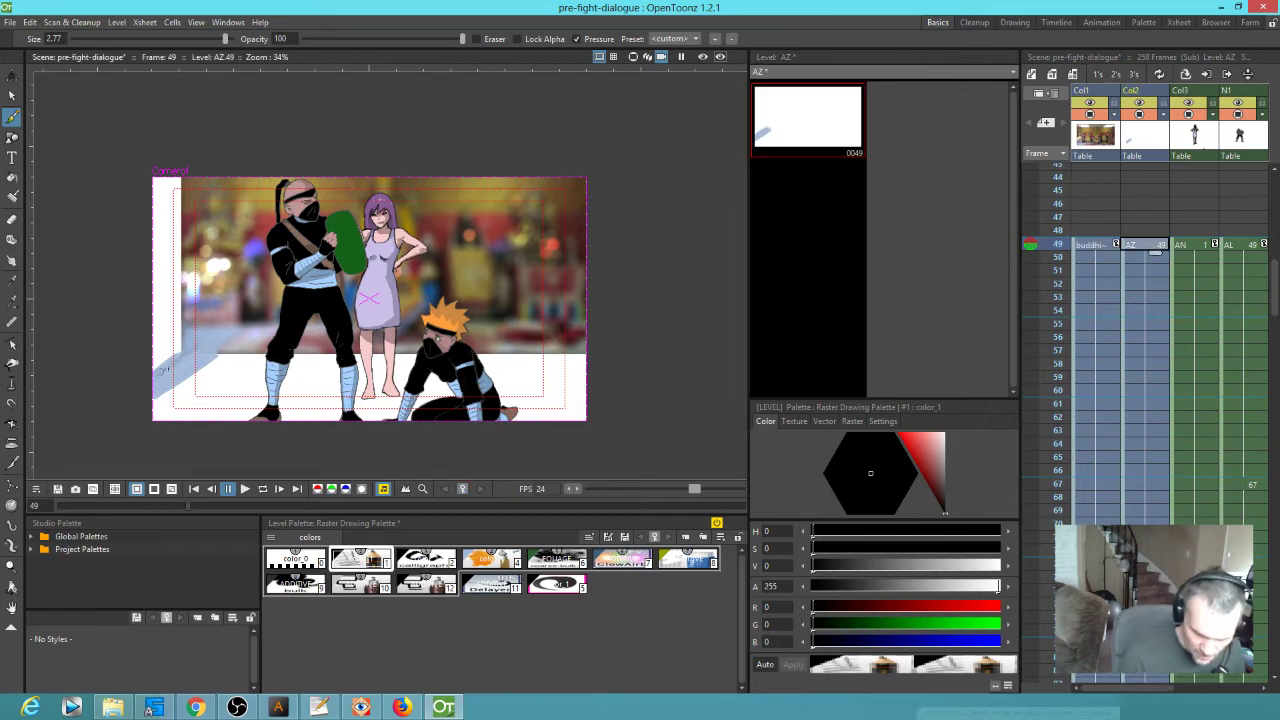
Widen the pale blue floor at the lower left of the frame and paint a sampled grey-violet floor tone beside it
{"action": "left_click", "coordinate": [497, 561]}
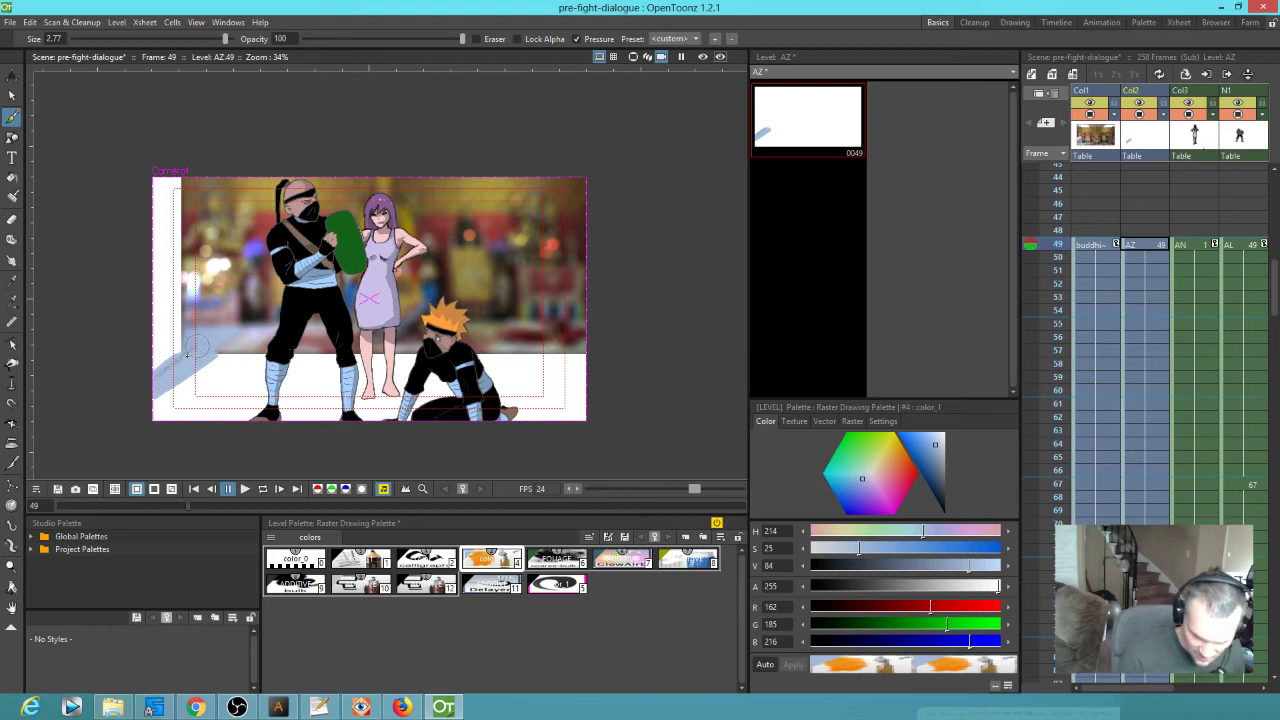
{"action": "mouse_move", "coordinate": [145, 381]}
{"action": "left_mouse_down"}
{"action": "mouse_move", "coordinate": [204, 343]}
{"action": "mouse_move", "coordinate": [165, 353]}
{"action": "mouse_move", "coordinate": [147, 372]}
{"action": "mouse_move", "coordinate": [160, 373]}
{"action": "mouse_move", "coordinate": [195, 344]}
{"action": "mouse_move", "coordinate": [147, 360]}
{"action": "mouse_move", "coordinate": [178, 337]}
{"action": "mouse_move", "coordinate": [175, 375]}
{"action": "left_mouse_up"}
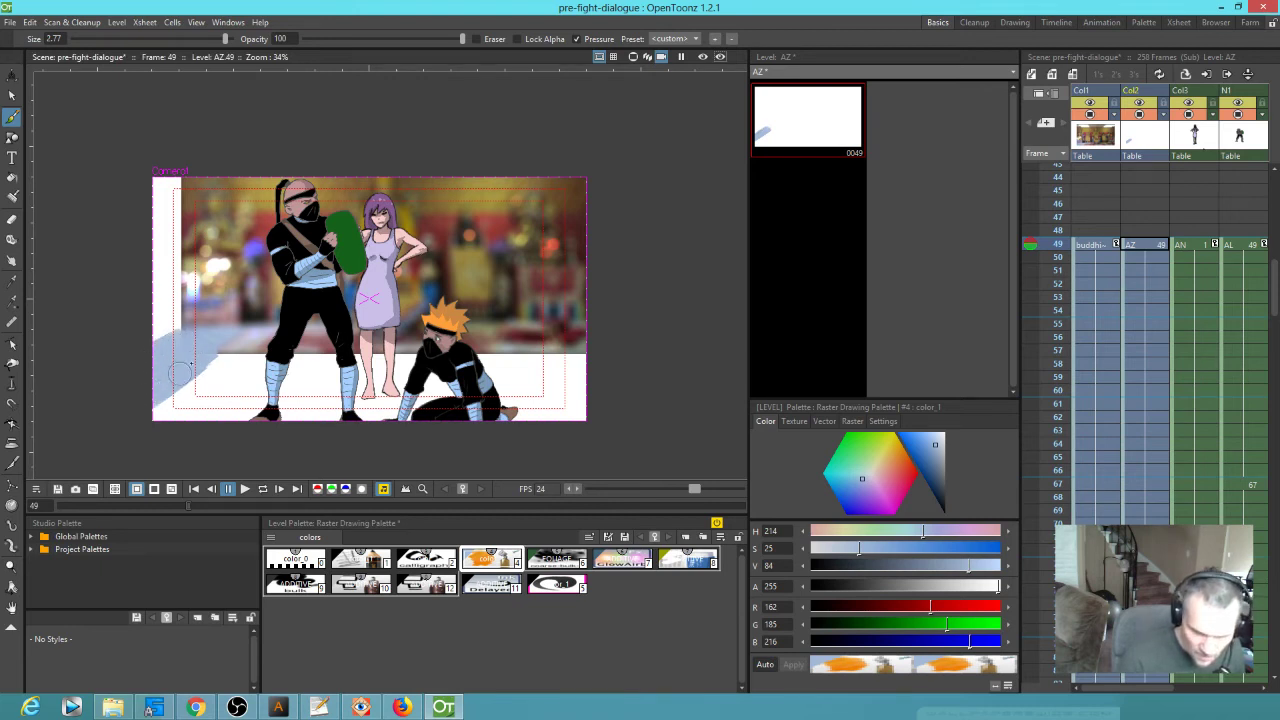
{"action": "key", "text": "r"}
{"action": "left_click", "coordinate": [238, 340]}
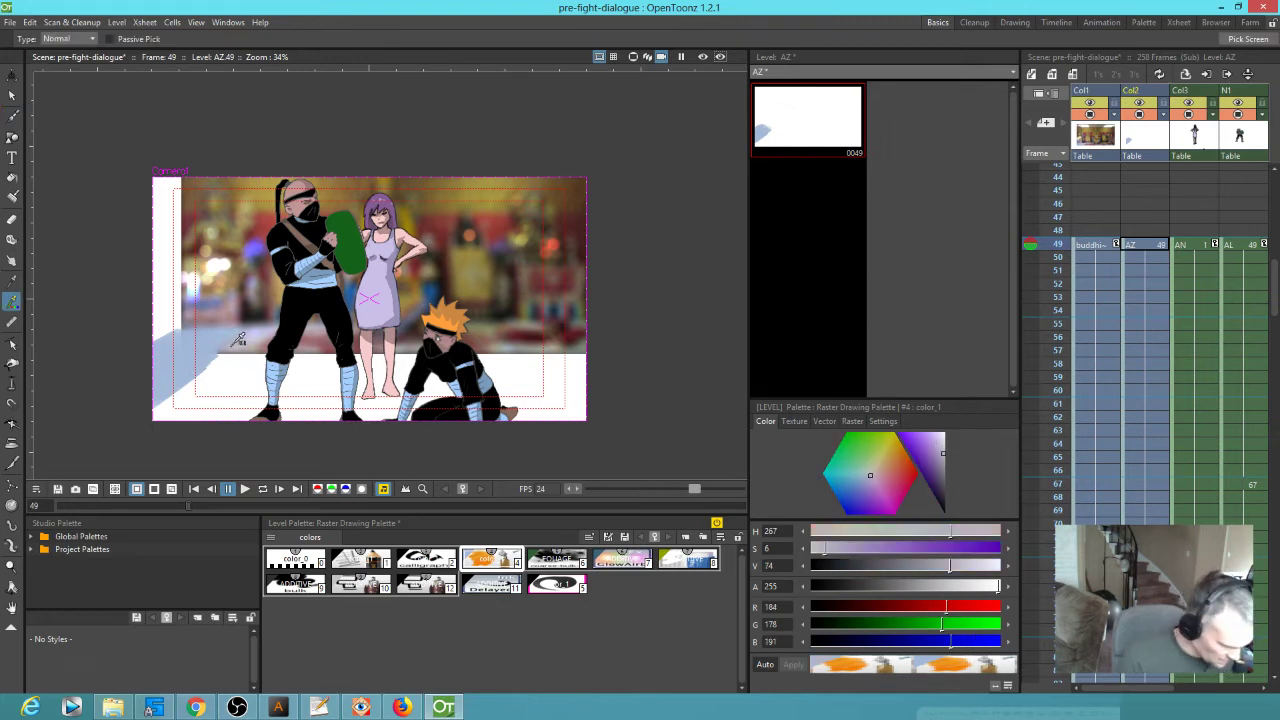
{"action": "key", "text": "b"}
{"action": "mouse_move", "coordinate": [229, 350]}
{"action": "left_mouse_down"}
{"action": "mouse_move", "coordinate": [168, 409]}
{"action": "mouse_move", "coordinate": [230, 357]}
{"action": "mouse_move", "coordinate": [194, 383]}
{"action": "mouse_move", "coordinate": [216, 353]}
{"action": "mouse_move", "coordinate": [147, 385]}
{"action": "mouse_move", "coordinate": [252, 338]}
{"action": "mouse_move", "coordinate": [180, 433]}
{"action": "mouse_move", "coordinate": [248, 340]}
{"action": "mouse_move", "coordinate": [144, 438]}
{"action": "mouse_move", "coordinate": [227, 351]}
{"action": "mouse_move", "coordinate": [205, 362]}
{"action": "mouse_move", "coordinate": [236, 348]}
{"action": "mouse_move", "coordinate": [187, 412]}
{"action": "left_mouse_up"}
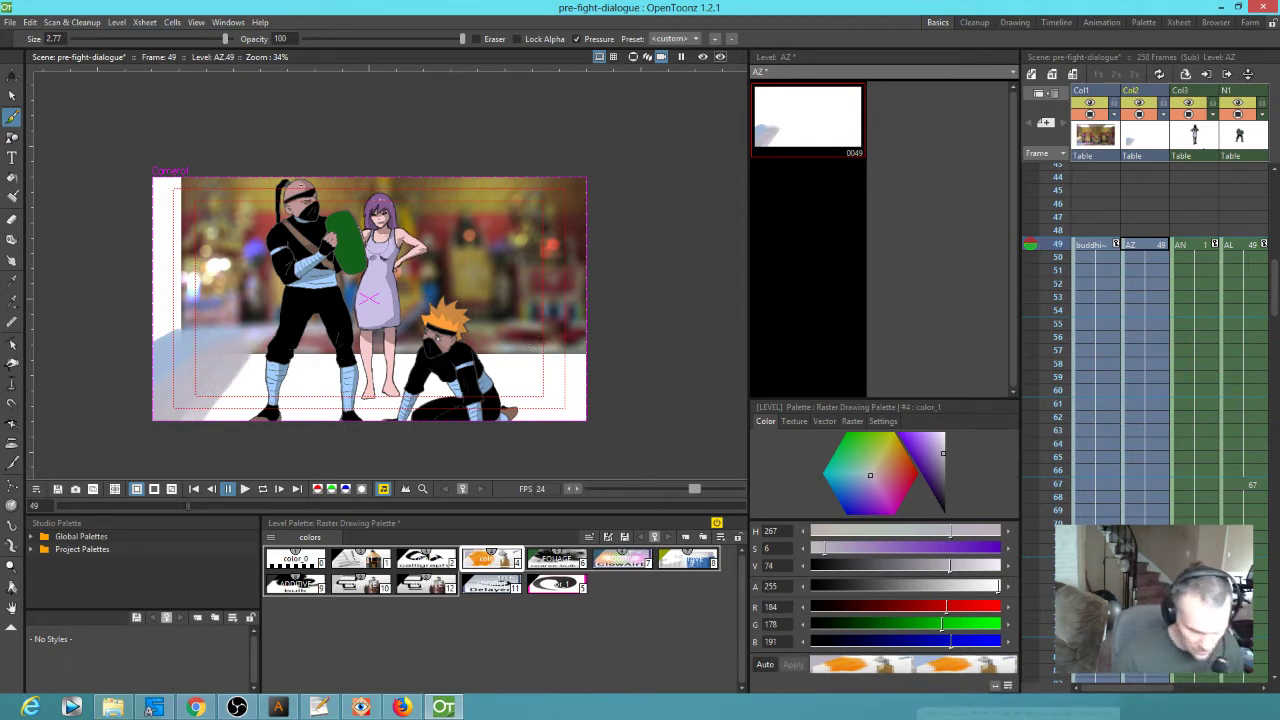
Set the brush size to 1 and paint a sampled grey floor tone along the background's lower edge, right of the kneeling character
{"action": "left_click_drag", "start_coordinate": [226, 38], "coordinate": [179, 39]}
{"action": "left_click", "coordinate": [64, 38]}
{"action": "type", "text": "2"}
{"action": "key", "text": "Return"}
{"action": "left_click", "coordinate": [61, 38]}
{"action": "type", "text": "1"}
{"action": "key", "text": "Return"}
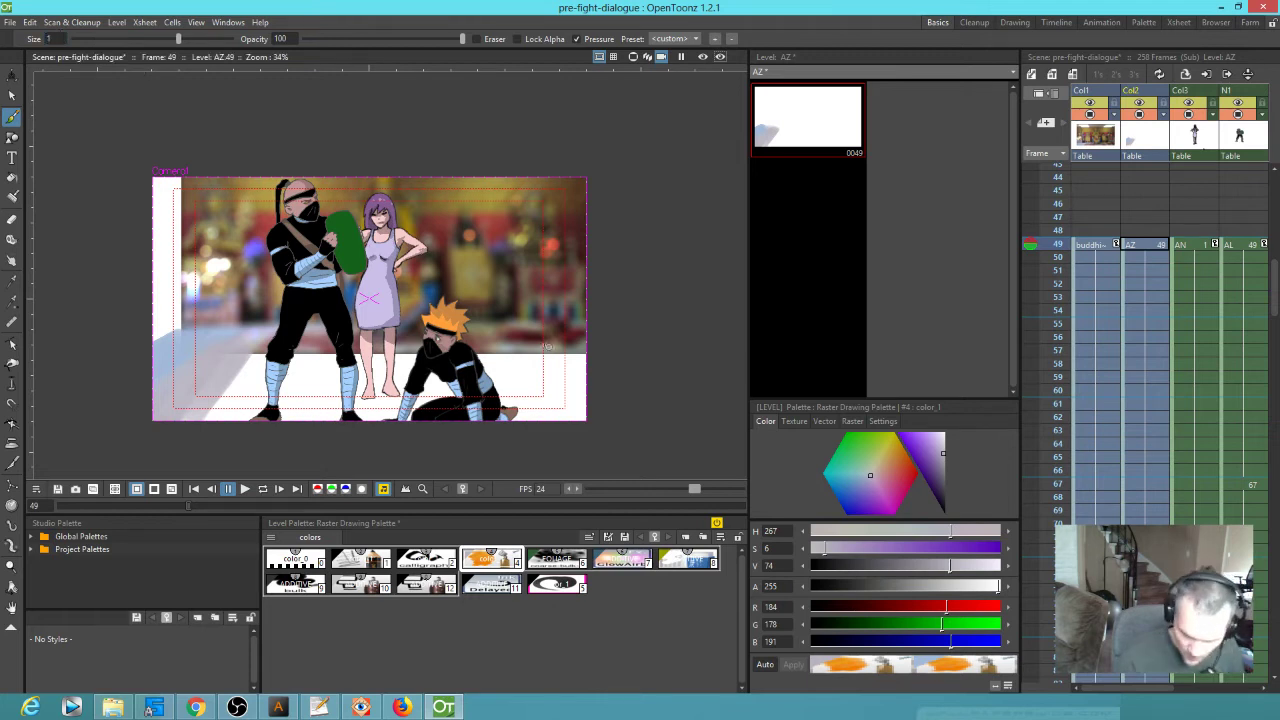
{"action": "key", "text": "r"}
{"action": "left_click", "coordinate": [543, 341]}
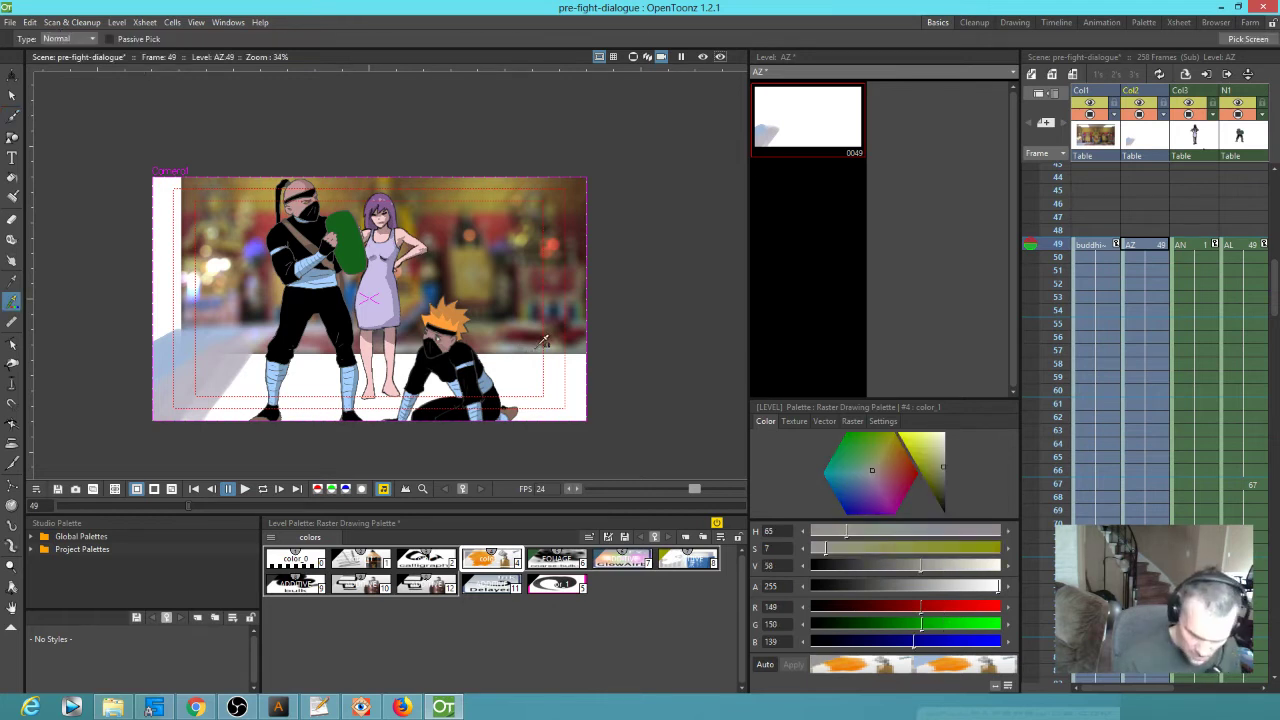
{"action": "key", "text": "b"}
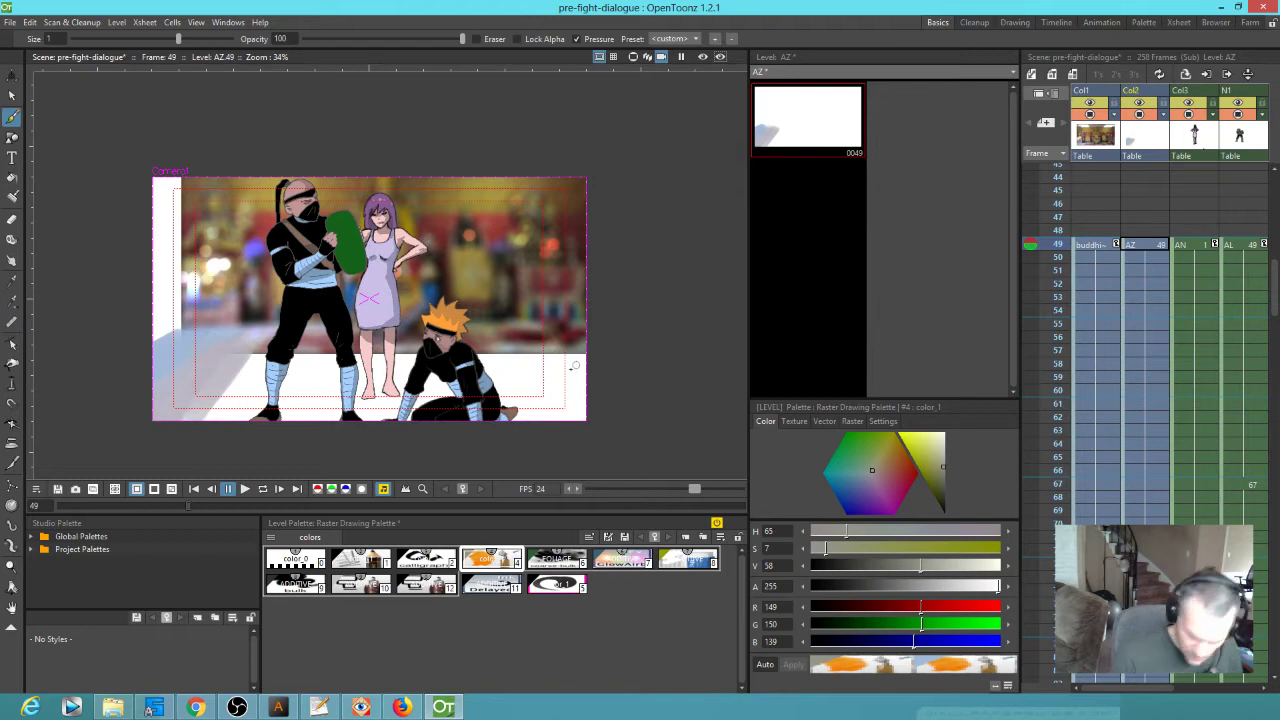
{"action": "mouse_move", "coordinate": [556, 357]}
{"action": "left_mouse_down"}
{"action": "mouse_move", "coordinate": [584, 356]}
{"action": "mouse_move", "coordinate": [565, 368]}
{"action": "mouse_move", "coordinate": [526, 350]}
{"action": "mouse_move", "coordinate": [481, 354]}
{"action": "left_mouse_up"}
Sample further floor tones near the kneeling character and continue painting the background's lower edge toward the woman's feet
{"action": "left_click", "coordinate": [477, 344]}
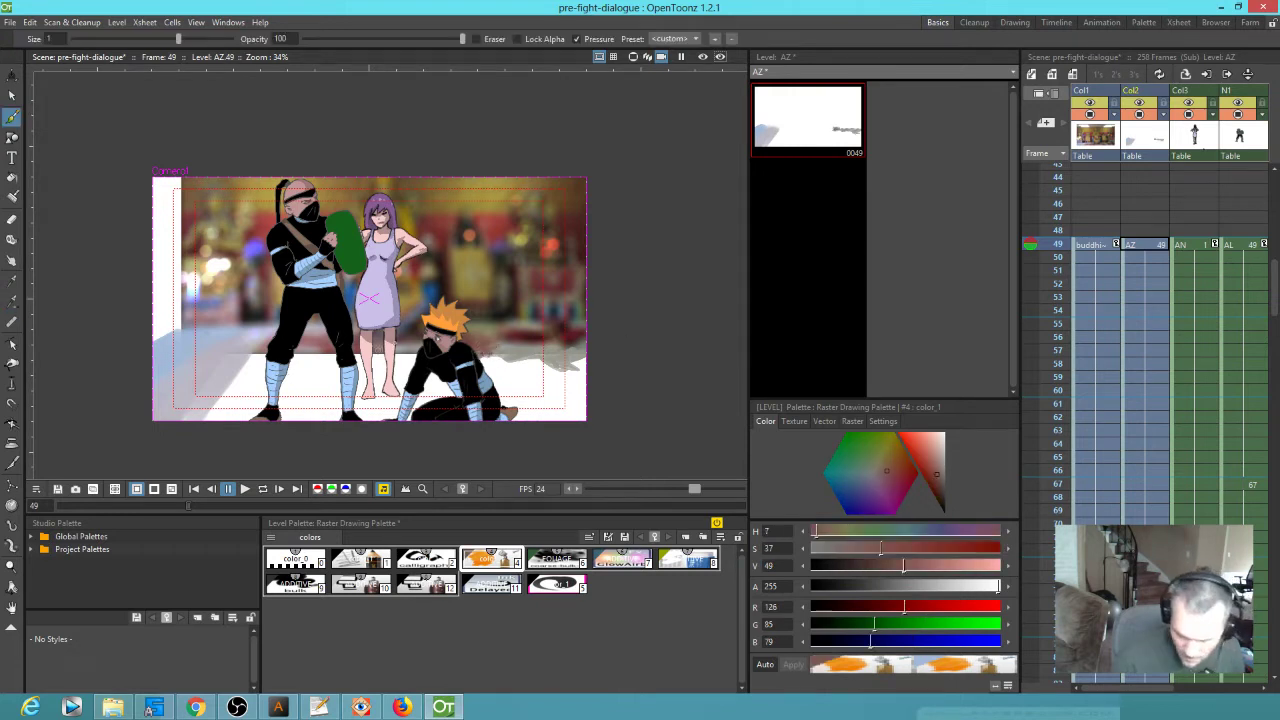
{"action": "key", "text": "r"}
{"action": "left_click", "coordinate": [424, 340]}
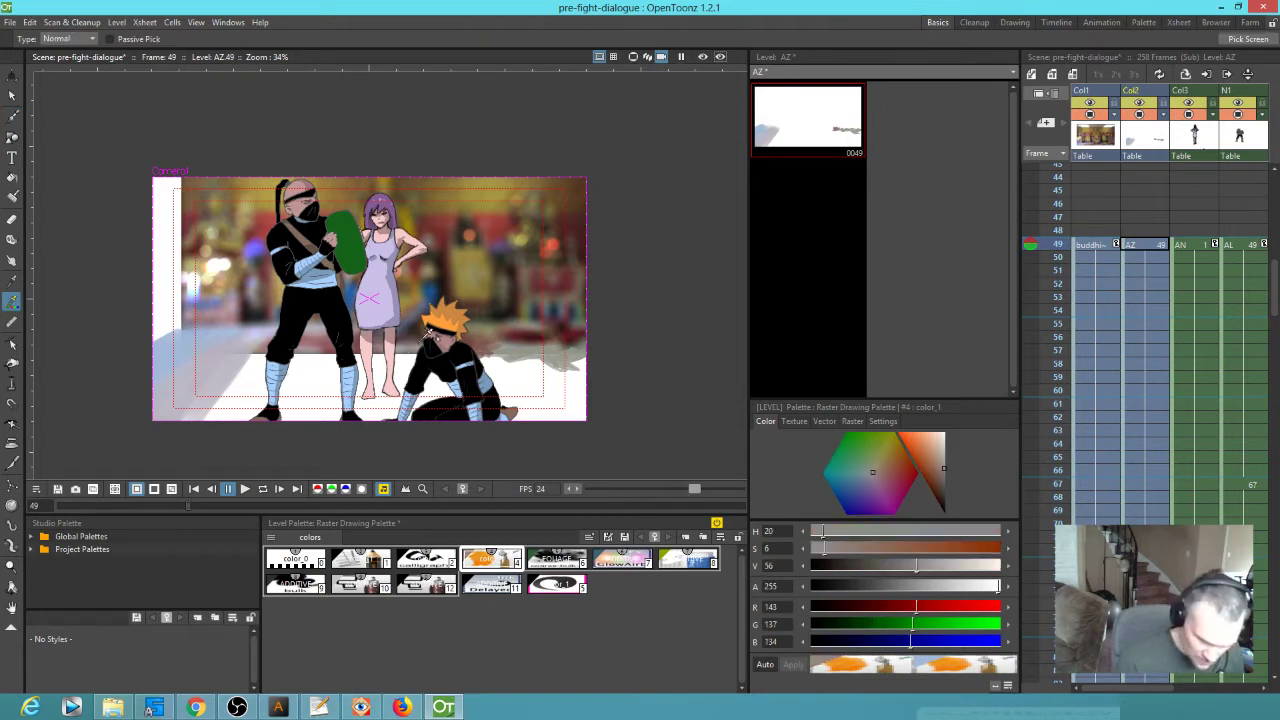
{"action": "key", "text": "b"}
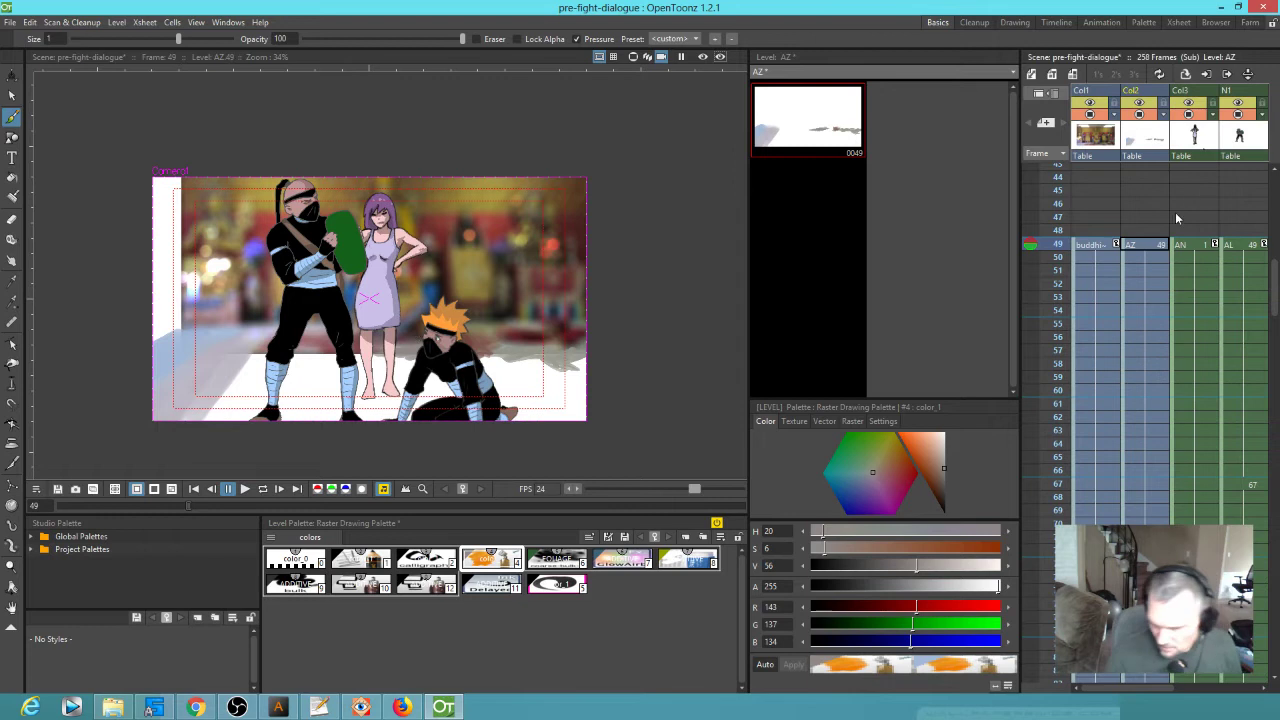
Hide the woman, standing ninja and kneeling character columns from the camera view, and reselect the AZ drawing at frame 49
{"action": "scroll", "coordinate": [1093, 217], "scroll_direction": "right", "scroll_amount": 2}
{"action": "left_click", "coordinate": [1101, 113]}
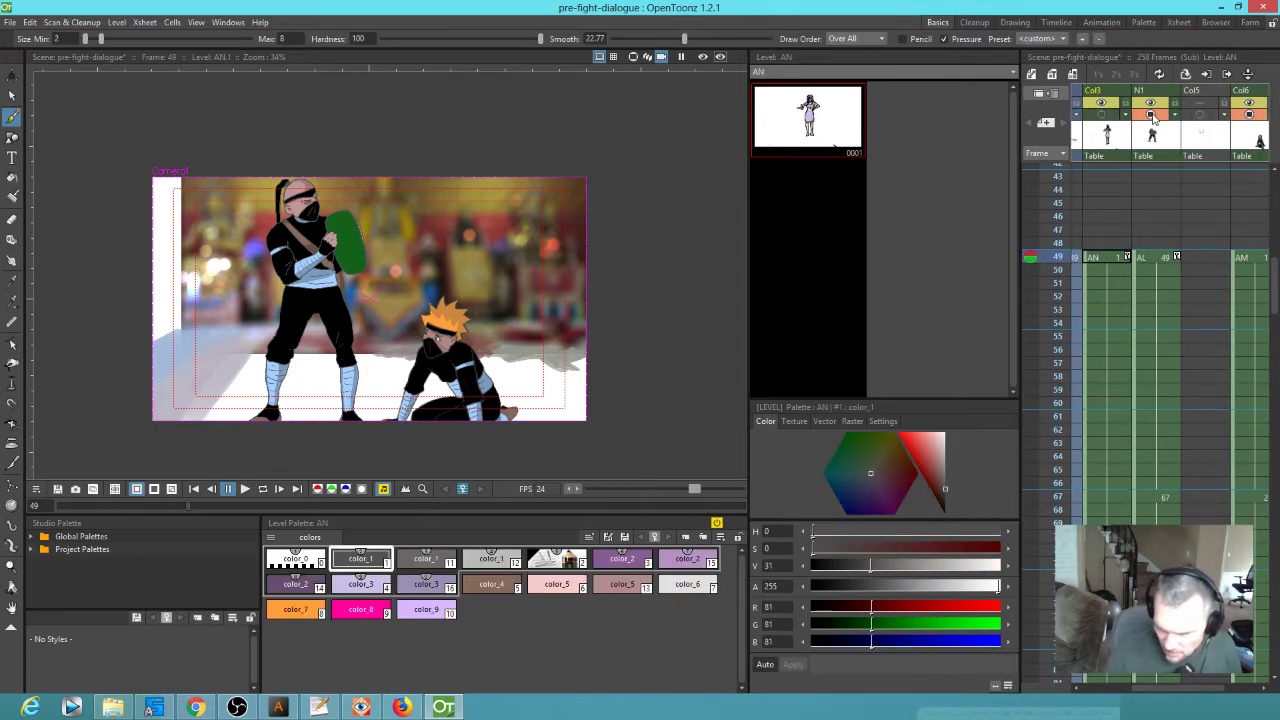
{"action": "left_click", "coordinate": [1150, 114]}
{"action": "left_click", "coordinate": [1249, 114]}
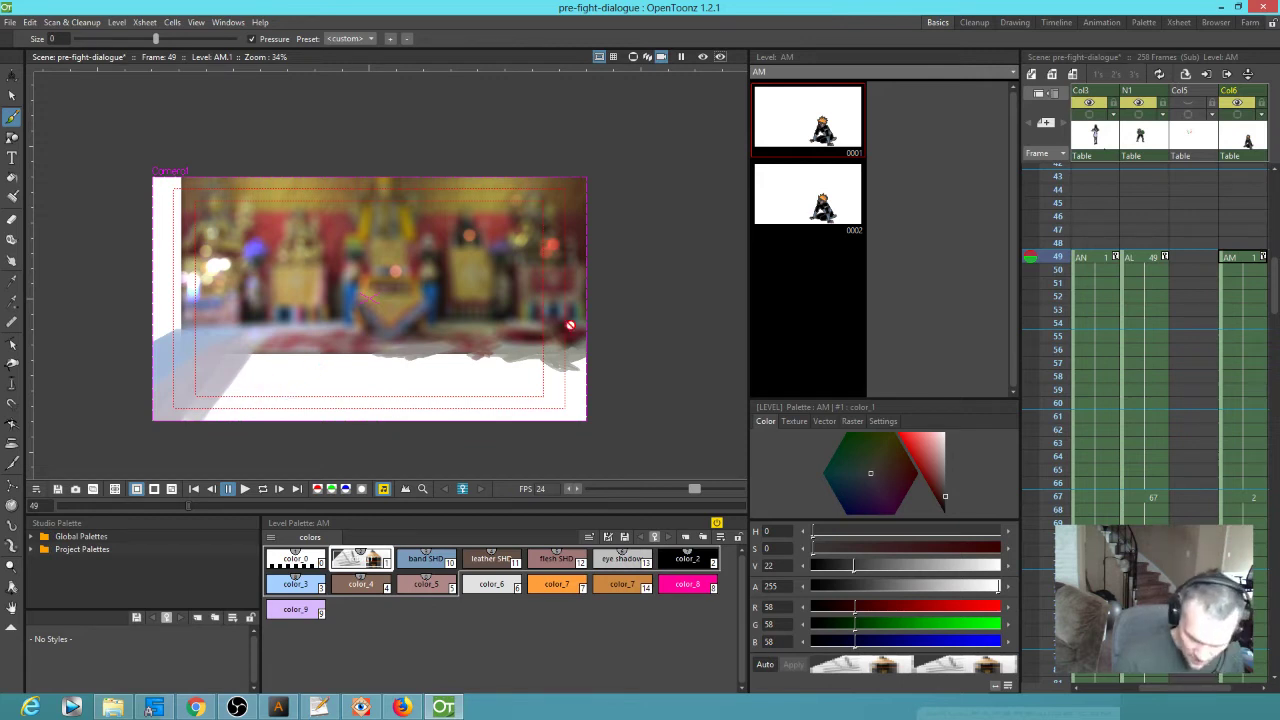
{"action": "scroll", "coordinate": [1171, 289], "scroll_direction": "left", "scroll_amount": 2}
{"action": "left_click", "coordinate": [1145, 268]}
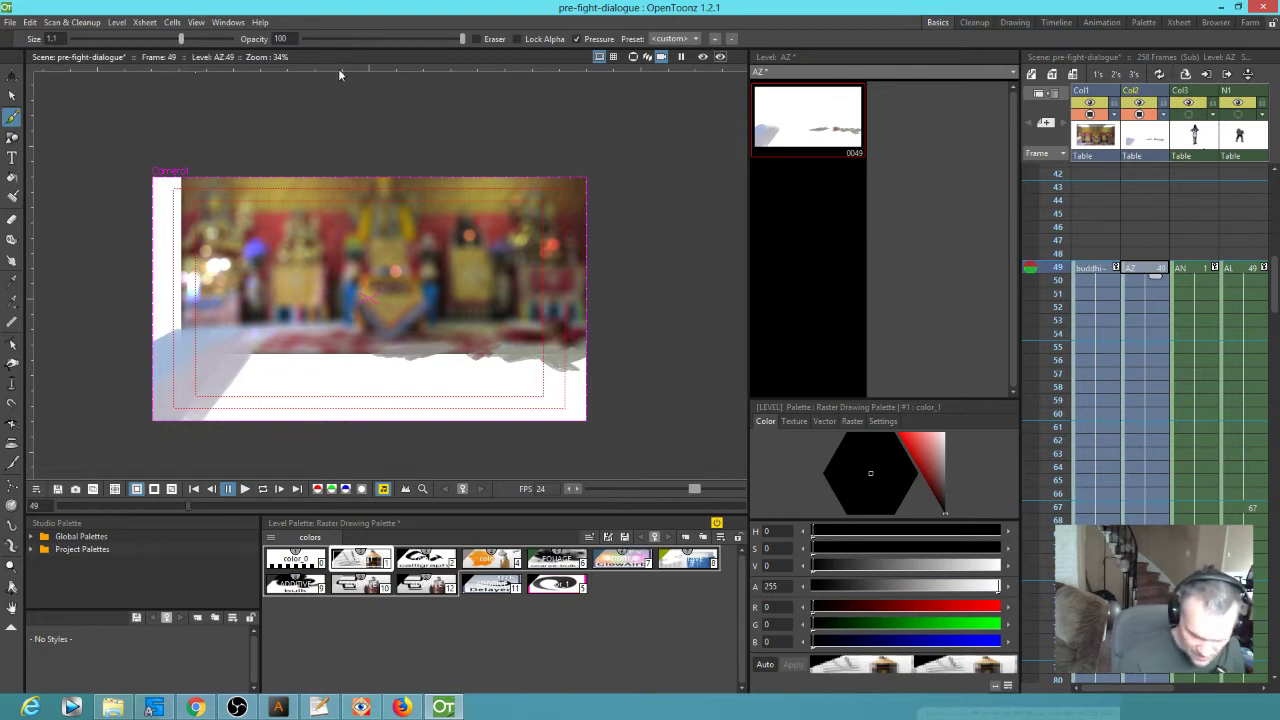
Set the brush size to 3, switch to the orange brush style #4, and fill the white gap below the background with grey floor tone
{"action": "left_click_drag", "start_coordinate": [179, 38], "coordinate": [230, 38]}
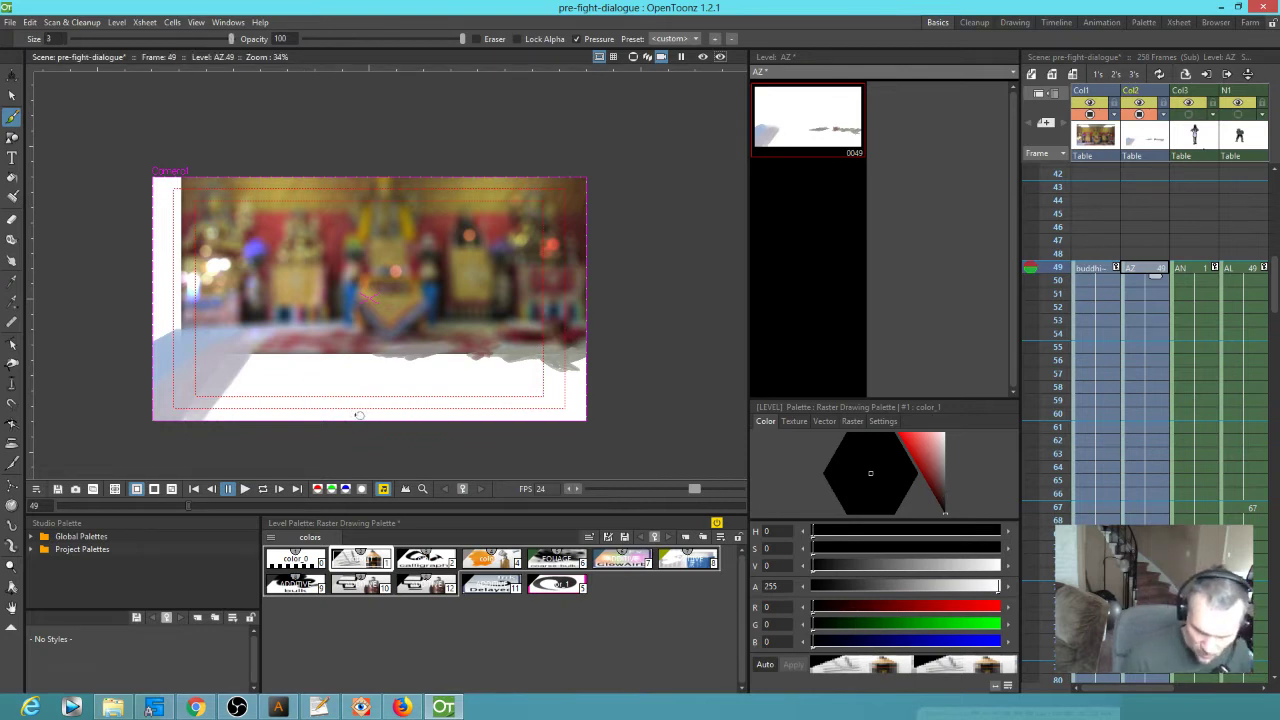
{"action": "mouse_move", "coordinate": [400, 415]}
{"action": "left_mouse_down"}
{"action": "mouse_move", "coordinate": [497, 417]}
{"action": "mouse_move", "coordinate": [565, 400]}
{"action": "mouse_move", "coordinate": [533, 430]}
{"action": "mouse_move", "coordinate": [488, 439]}
{"action": "mouse_move", "coordinate": [498, 430]}
{"action": "mouse_move", "coordinate": [478, 425]}
{"action": "mouse_move", "coordinate": [500, 413]}
{"action": "mouse_move", "coordinate": [416, 416]}
{"action": "mouse_move", "coordinate": [431, 403]}
{"action": "mouse_move", "coordinate": [398, 398]}
{"action": "mouse_move", "coordinate": [301, 417]}
{"action": "mouse_move", "coordinate": [277, 406]}
{"action": "mouse_move", "coordinate": [282, 391]}
{"action": "mouse_move", "coordinate": [188, 427]}
{"action": "mouse_move", "coordinate": [219, 390]}
{"action": "mouse_move", "coordinate": [205, 380]}
{"action": "mouse_move", "coordinate": [238, 373]}
{"action": "mouse_move", "coordinate": [214, 404]}
{"action": "mouse_move", "coordinate": [609, 370]}
{"action": "mouse_move", "coordinate": [502, 404]}
{"action": "mouse_move", "coordinate": [572, 361]}
{"action": "mouse_move", "coordinate": [477, 370]}
{"action": "mouse_move", "coordinate": [595, 376]}
{"action": "mouse_move", "coordinate": [604, 397]}
{"action": "mouse_move", "coordinate": [511, 381]}
{"action": "mouse_move", "coordinate": [497, 359]}
{"action": "mouse_move", "coordinate": [417, 372]}
{"action": "mouse_move", "coordinate": [441, 356]}
{"action": "mouse_move", "coordinate": [392, 371]}
{"action": "mouse_move", "coordinate": [396, 359]}
{"action": "mouse_move", "coordinate": [247, 364]}
{"action": "mouse_move", "coordinate": [358, 372]}
{"action": "mouse_move", "coordinate": [326, 378]}
{"action": "mouse_move", "coordinate": [322, 420]}
{"action": "mouse_move", "coordinate": [527, 376]}
{"action": "mouse_move", "coordinate": [552, 394]}
{"action": "mouse_move", "coordinate": [528, 419]}
{"action": "mouse_move", "coordinate": [478, 378]}
{"action": "mouse_move", "coordinate": [497, 355]}
{"action": "mouse_move", "coordinate": [544, 358]}
{"action": "left_mouse_up"}
{"action": "left_click", "coordinate": [491, 558]}
{"action": "mouse_move", "coordinate": [420, 366]}
{"action": "left_mouse_down"}
{"action": "mouse_move", "coordinate": [281, 360]}
{"action": "mouse_move", "coordinate": [219, 400]}
{"action": "left_mouse_up"}
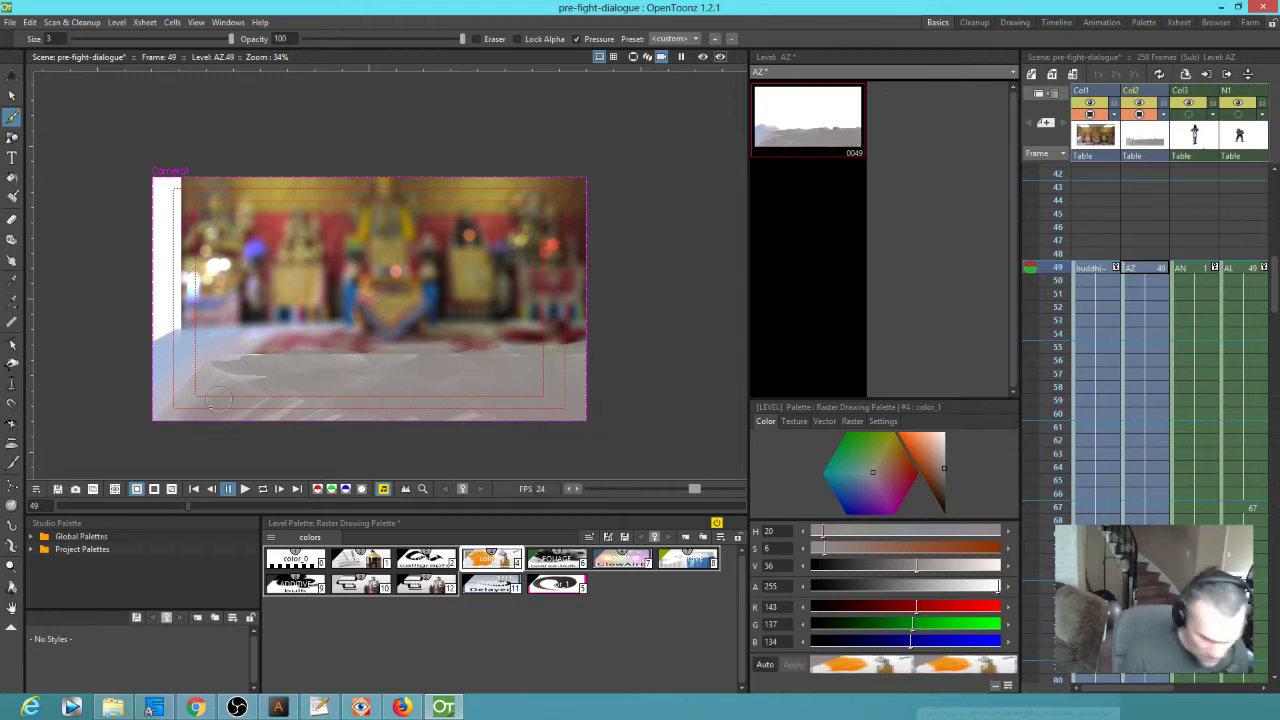
Sample a grey tone from the painted floor and brush it over the floor's left part and the pale blue border
{"action": "key", "text": "r"}
{"action": "left_click", "coordinate": [212, 396]}
{"action": "key", "text": "b"}
{"action": "left_click_drag", "start_coordinate": [258, 344], "coordinate": [198, 395]}
{"action": "left_click_drag", "start_coordinate": [240, 340], "coordinate": [165, 410]}
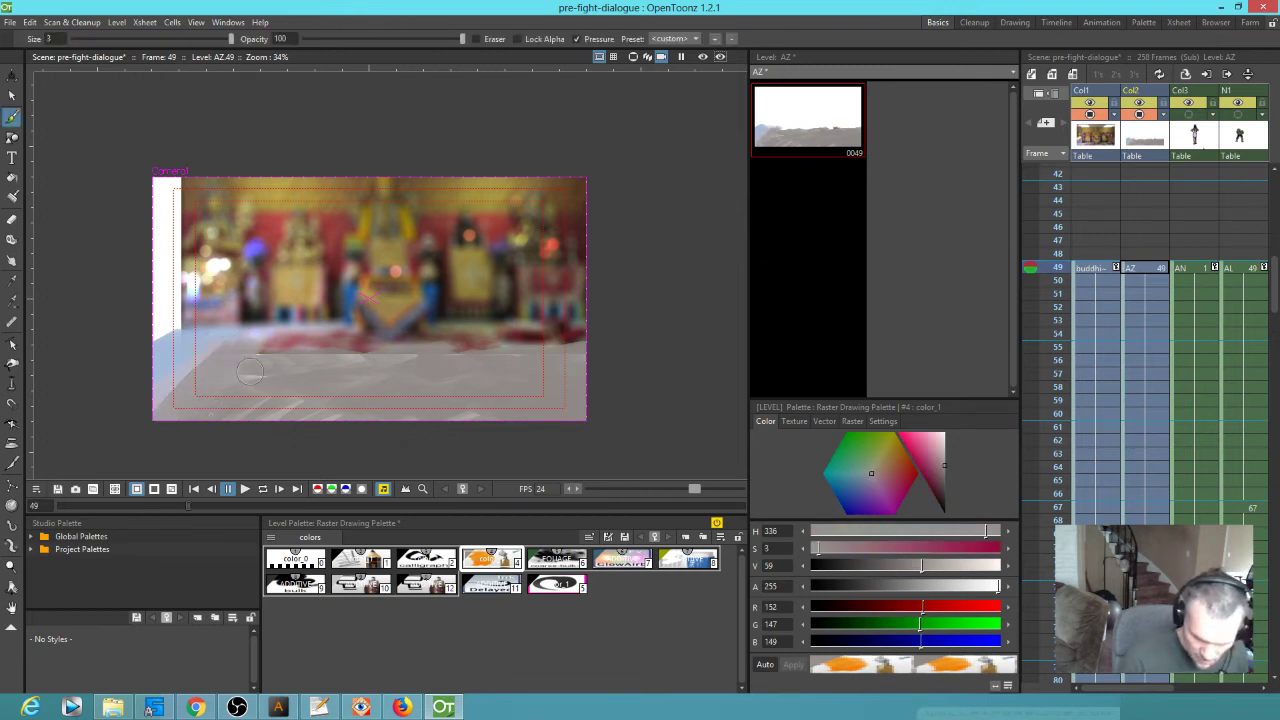
Sample a dusty pink-red from the red stain on the floor and extend it down over the left part of the floor
{"action": "key", "text": "r"}
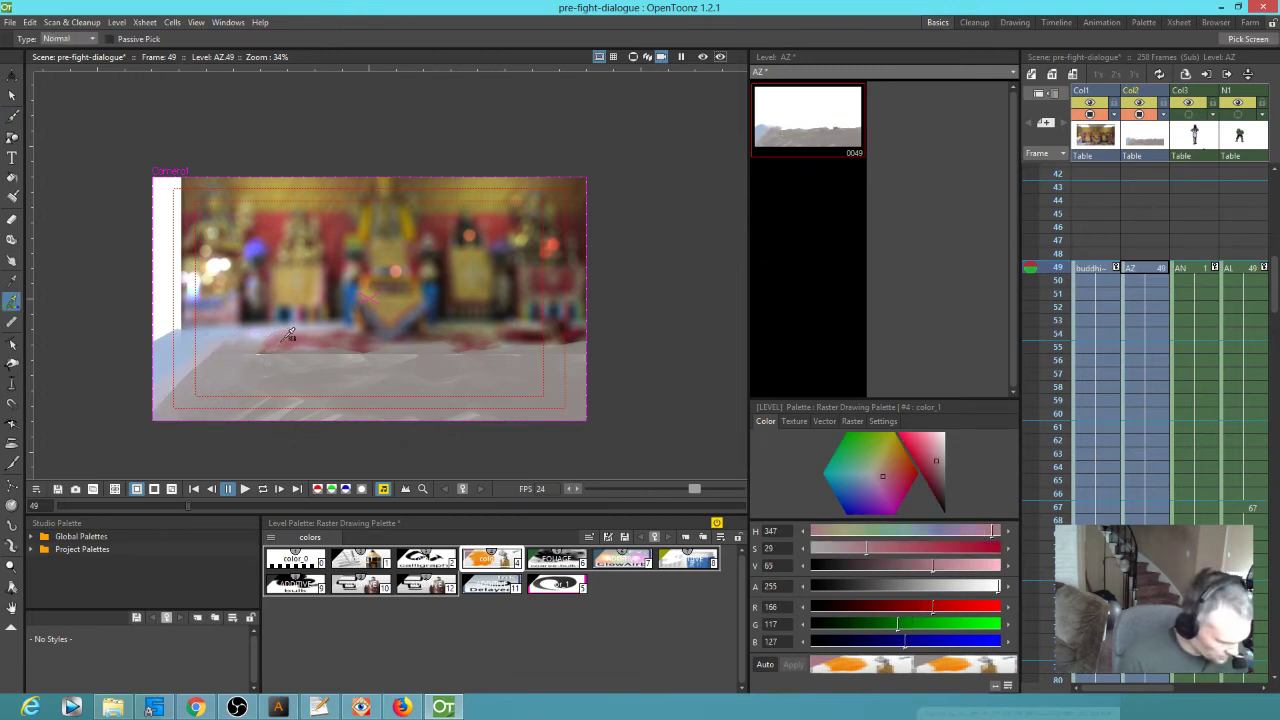
{"action": "left_click", "coordinate": [280, 342]}
{"action": "key", "text": "b"}
{"action": "left_click_drag", "start_coordinate": [278, 348], "coordinate": [242, 390]}
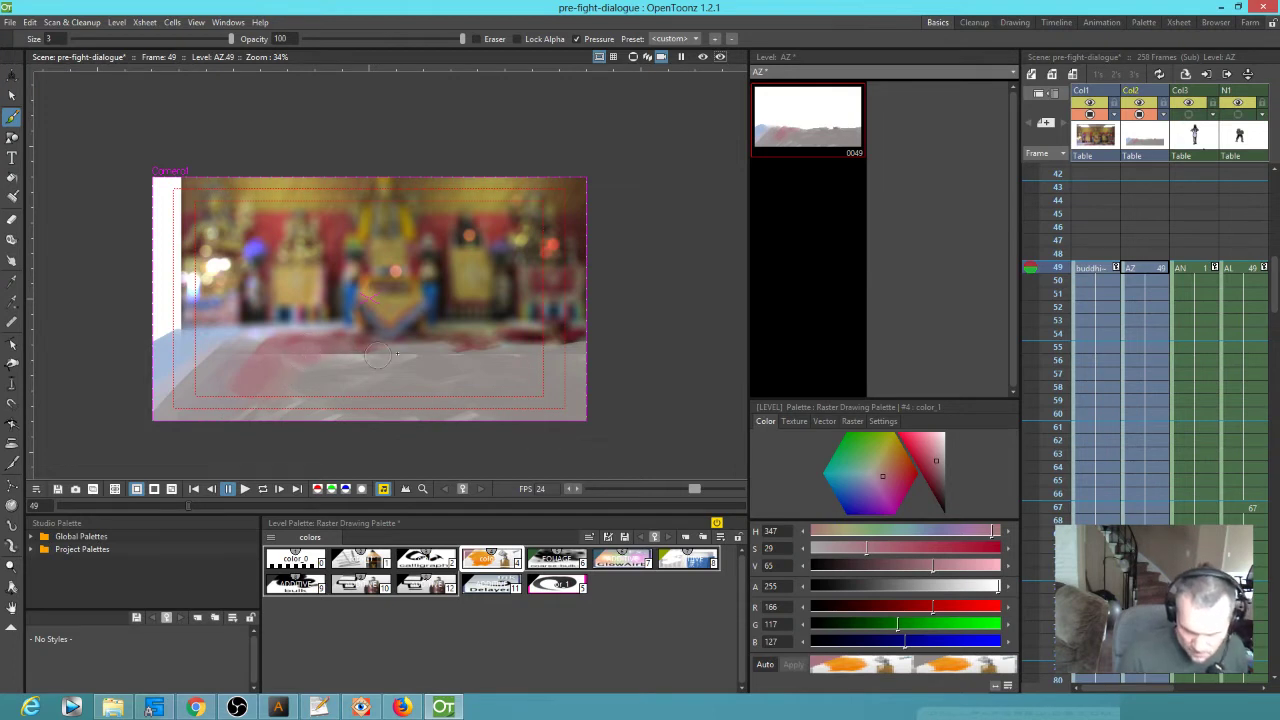
Sample brown from the wall and paint over the white strip at the frame's left edge and the bright highlight beside it
{"action": "key", "text": "r"}
{"action": "left_click", "coordinate": [197, 200]}
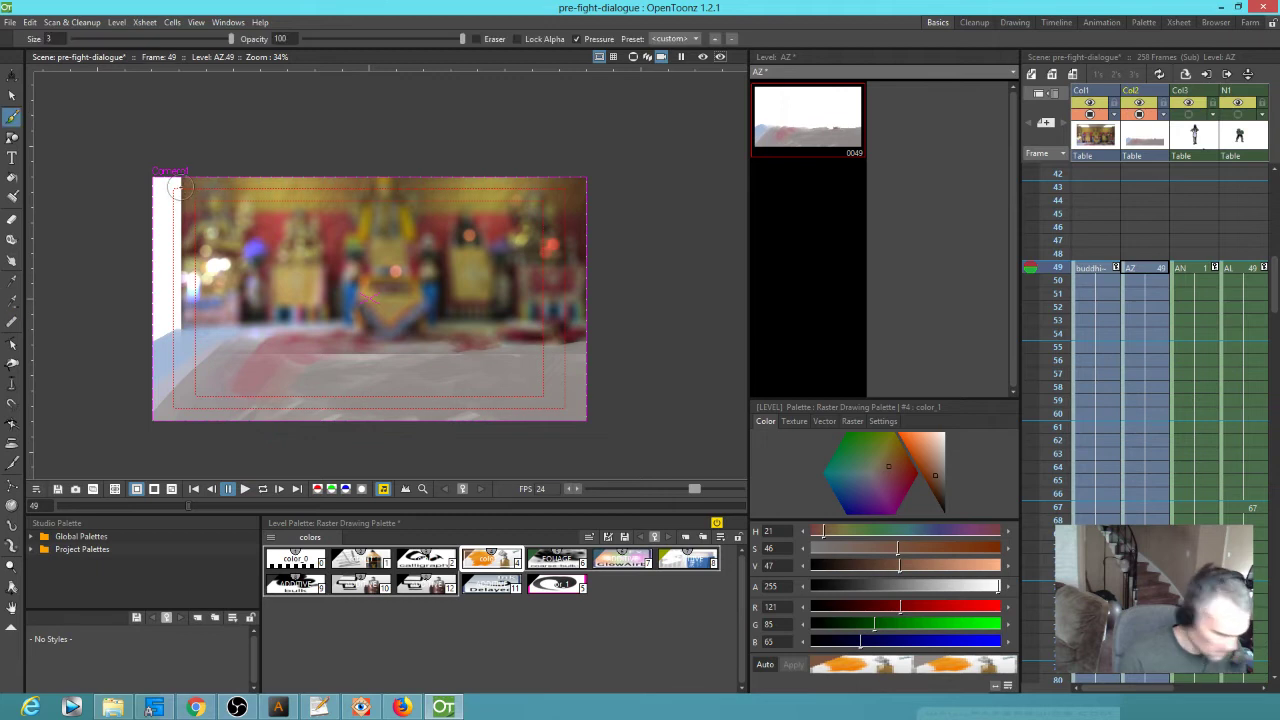
{"action": "mouse_move", "coordinate": [158, 205]}
{"action": "left_mouse_down"}
{"action": "mouse_move", "coordinate": [179, 218]}
{"action": "mouse_move", "coordinate": [151, 207]}
{"action": "mouse_move", "coordinate": [164, 262]}
{"action": "mouse_move", "coordinate": [179, 239]}
{"action": "mouse_move", "coordinate": [157, 287]}
{"action": "mouse_move", "coordinate": [155, 268]}
{"action": "mouse_move", "coordinate": [170, 317]}
{"action": "mouse_move", "coordinate": [158, 294]}
{"action": "mouse_move", "coordinate": [143, 338]}
{"action": "left_mouse_up"}
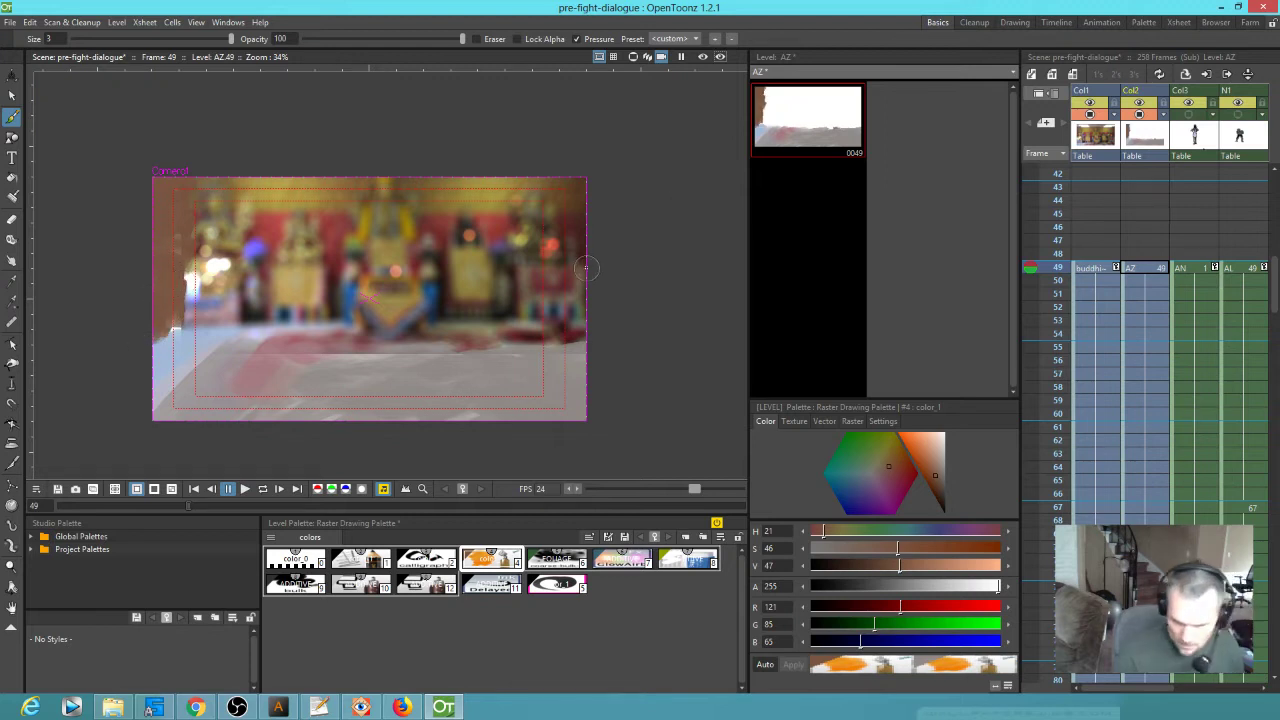
{"action": "mouse_move", "coordinate": [192, 290]}
{"action": "left_mouse_down"}
{"action": "mouse_move", "coordinate": [211, 266]}
{"action": "mouse_move", "coordinate": [183, 277]}
{"action": "mouse_move", "coordinate": [187, 295]}
{"action": "mouse_move", "coordinate": [197, 277]}
{"action": "mouse_move", "coordinate": [178, 259]}
{"action": "mouse_move", "coordinate": [179, 272]}
{"action": "mouse_move", "coordinate": [181, 248]}
{"action": "mouse_move", "coordinate": [175, 271]}
{"action": "mouse_move", "coordinate": [190, 297]}
{"action": "mouse_move", "coordinate": [208, 280]}
{"action": "mouse_move", "coordinate": [218, 265]}
{"action": "mouse_move", "coordinate": [203, 240]}
{"action": "mouse_move", "coordinate": [197, 305]}
{"action": "left_mouse_up"}
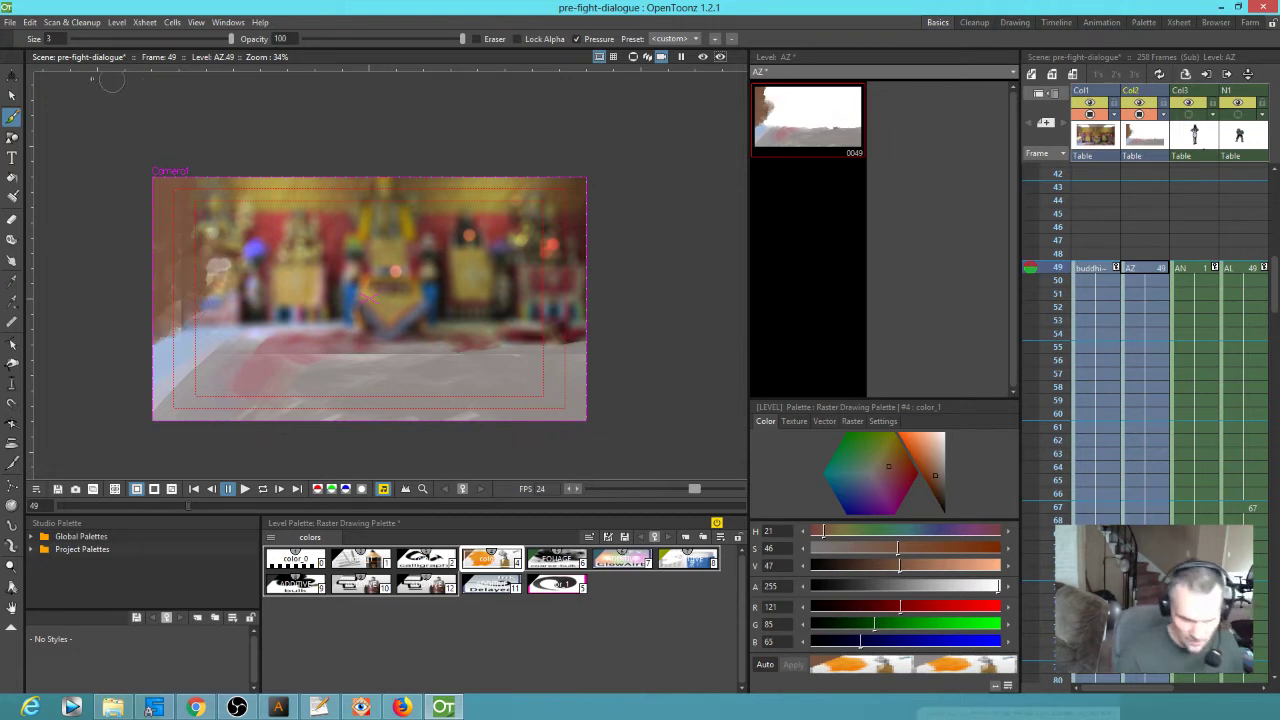
Set the brush size to 1 and retouch the altar base and floor seam with sampled dark, red and grey tones
{"action": "left_click", "coordinate": [50, 38]}
{"action": "type", "text": "1"}
{"action": "key", "text": "Return"}
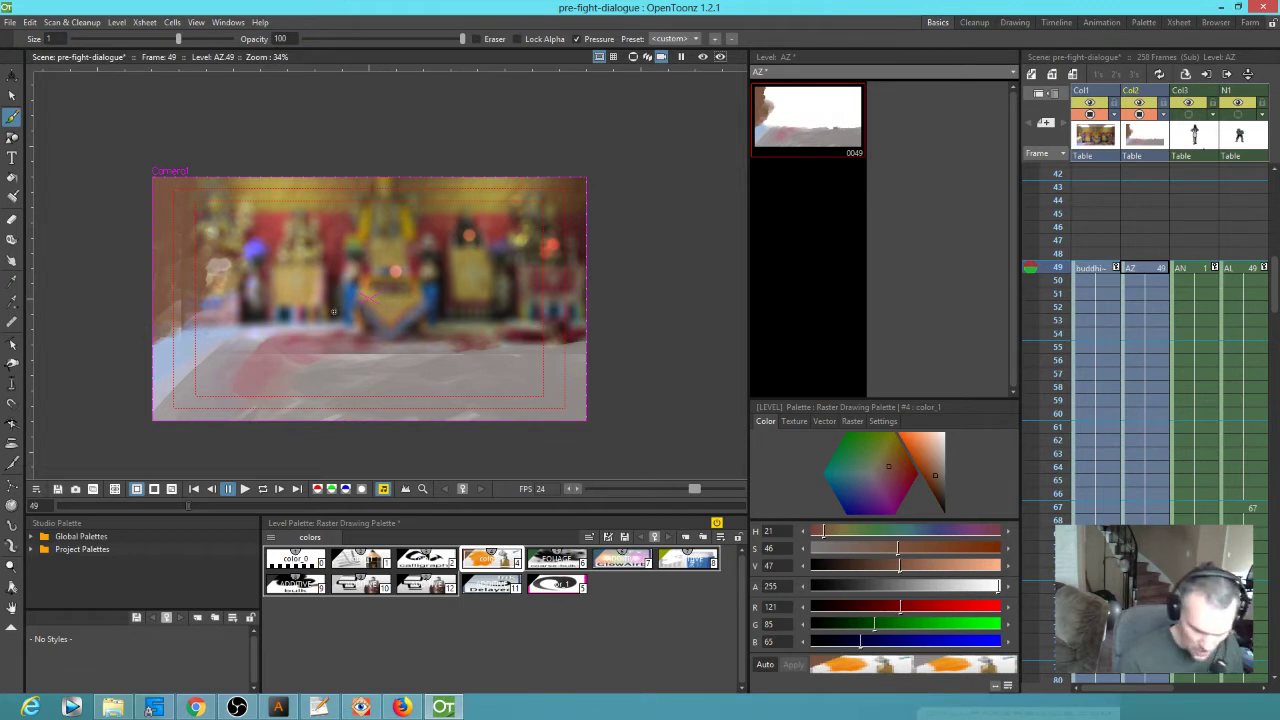
{"action": "left_click", "coordinate": [340, 300]}
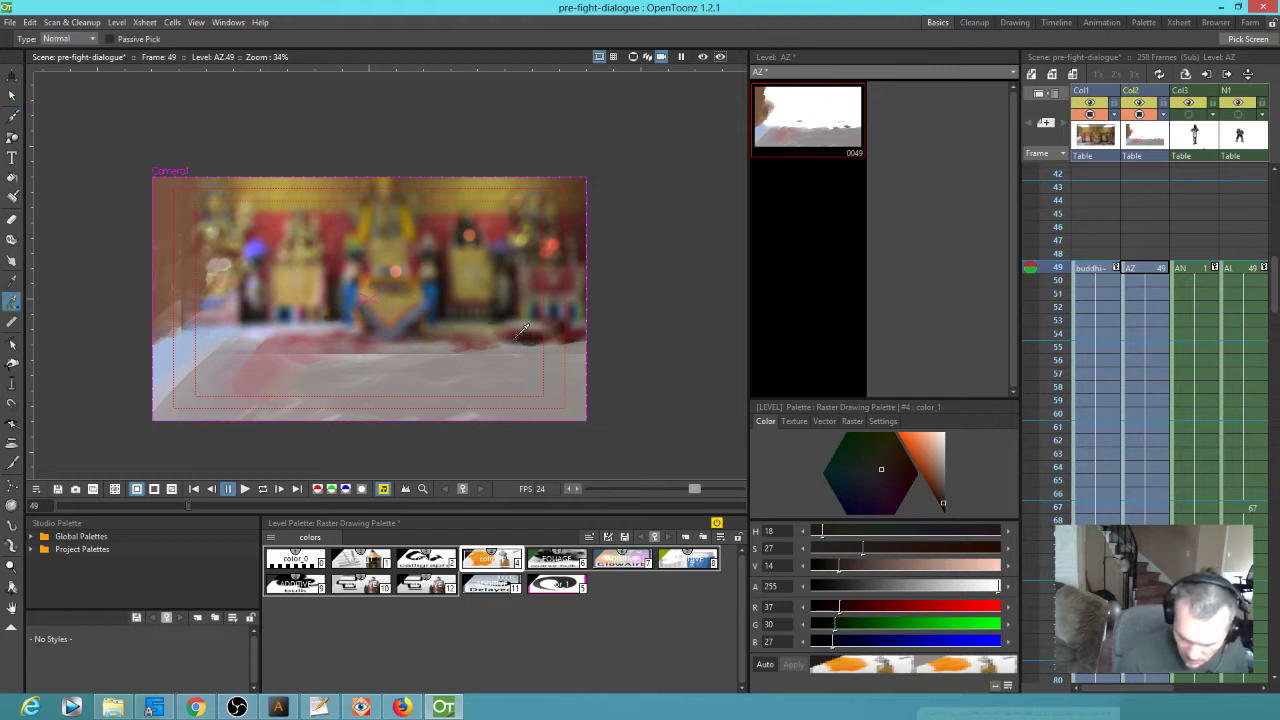
{"action": "left_click", "coordinate": [527, 339]}
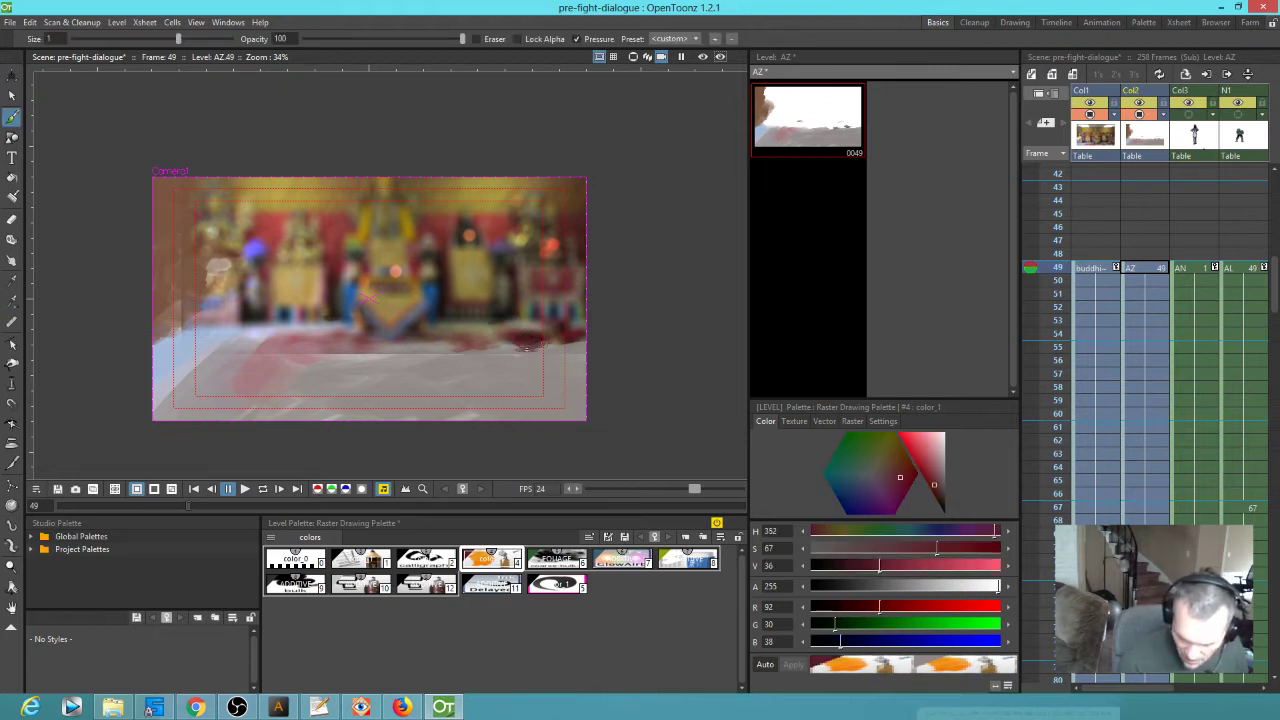
{"action": "left_click", "coordinate": [517, 341]}
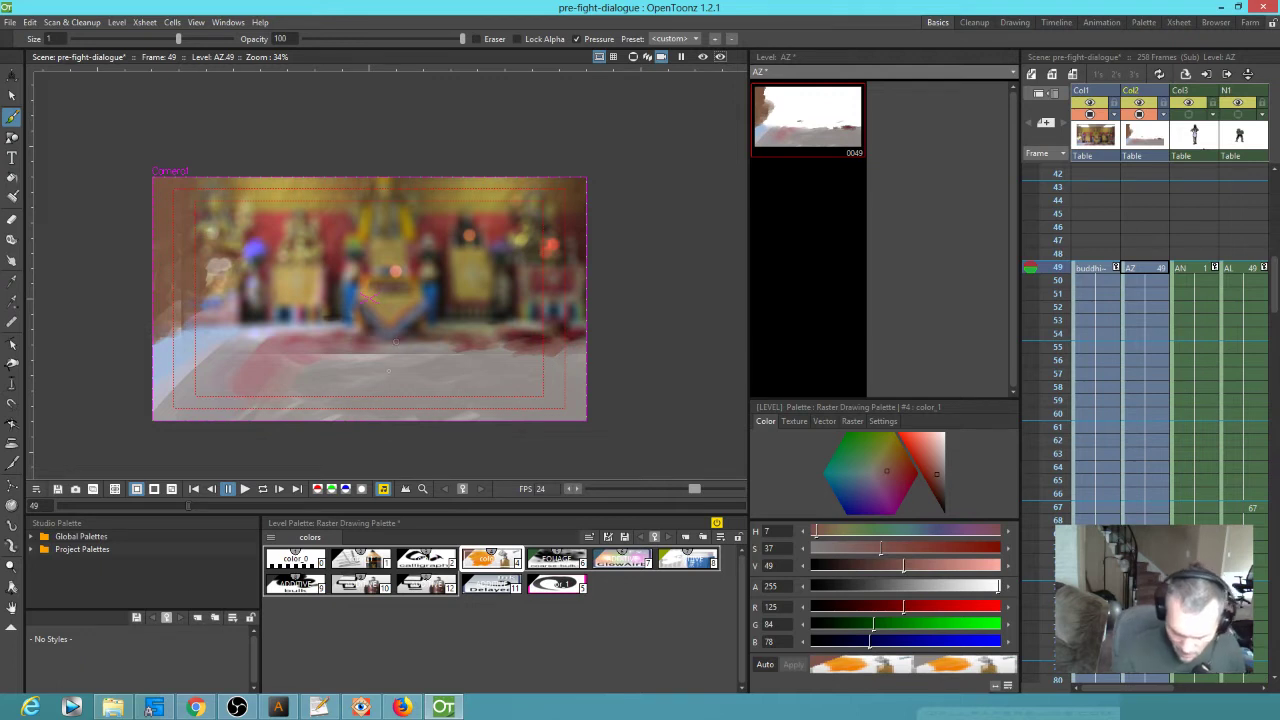
{"action": "left_click", "coordinate": [400, 346]}
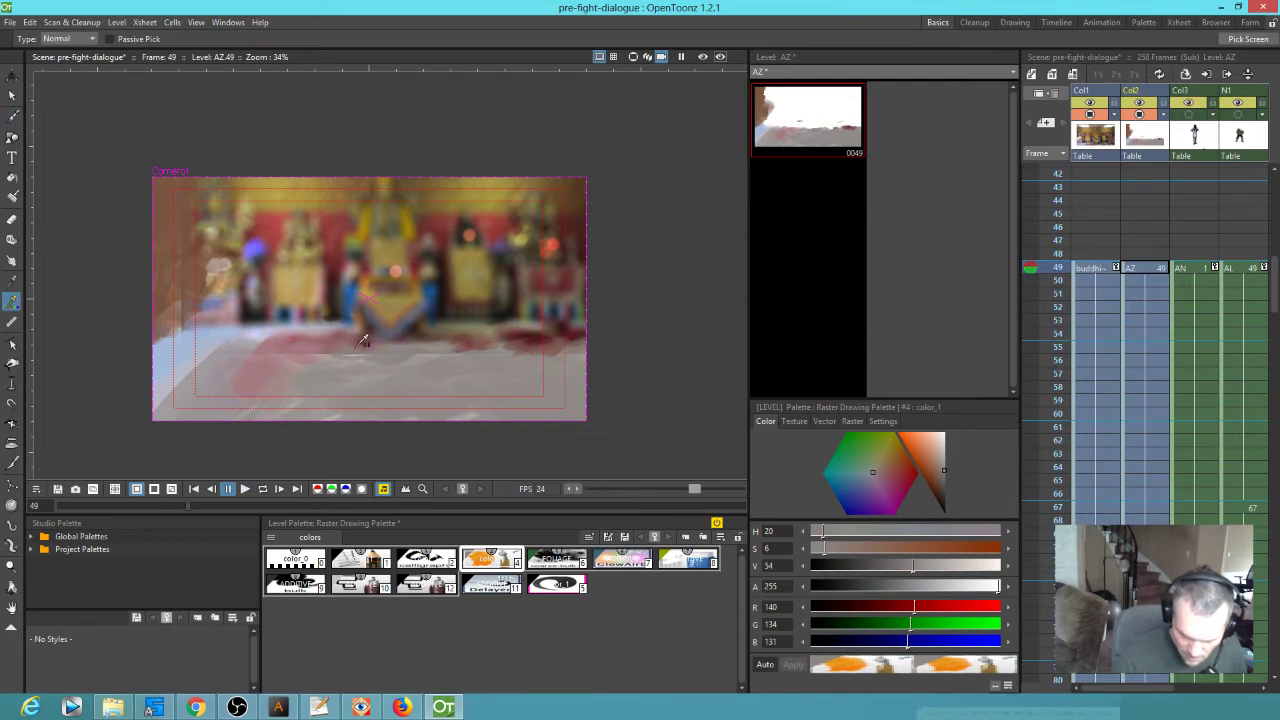
Sample a muted dark red and paint patches across the floor, using brush size 2.13 for the one on the lower left
{"action": "left_click", "coordinate": [366, 340]}
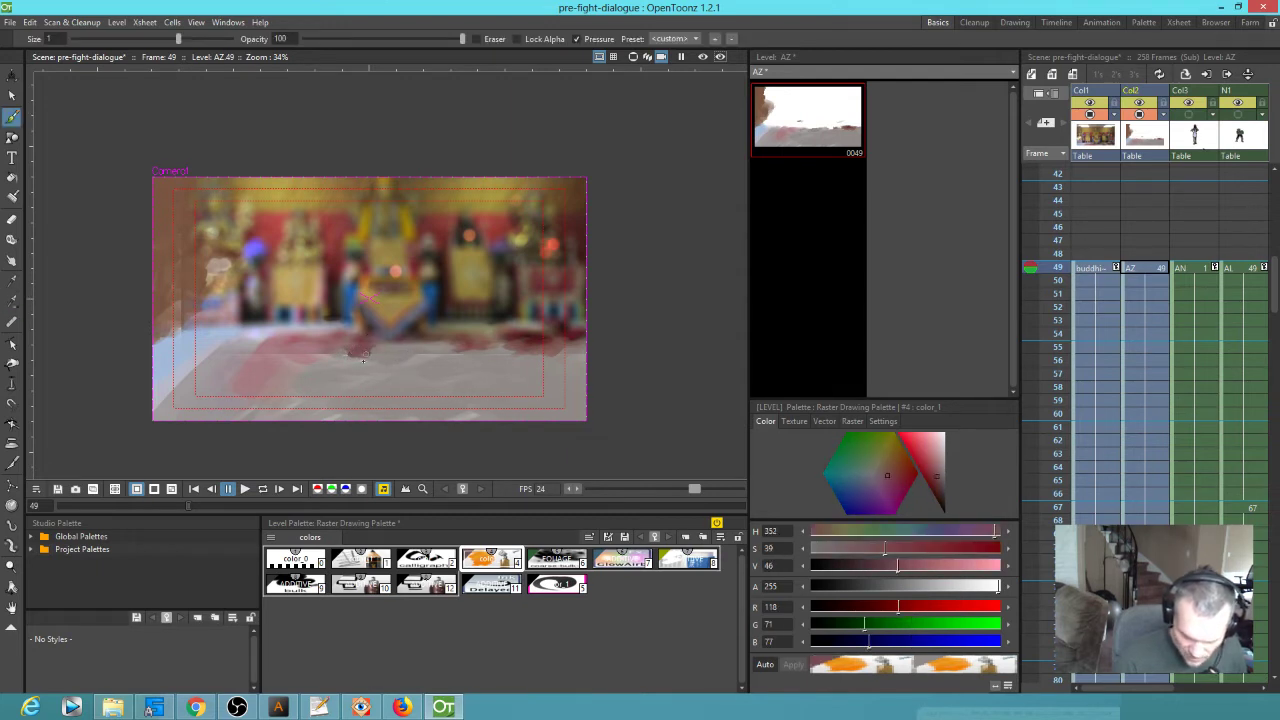
{"action": "mouse_move", "coordinate": [383, 358]}
{"action": "left_mouse_down"}
{"action": "mouse_move", "coordinate": [340, 362]}
{"action": "mouse_move", "coordinate": [350, 370]}
{"action": "left_mouse_up"}
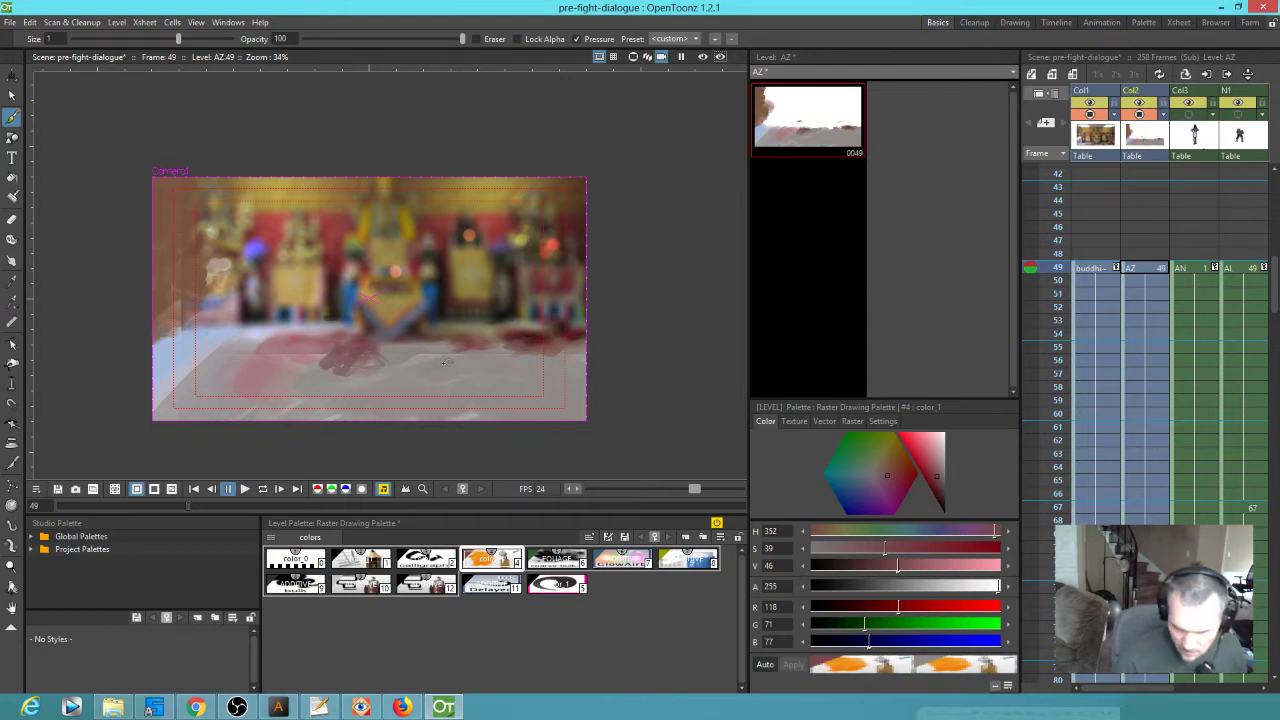
{"action": "left_click_drag", "start_coordinate": [446, 357], "coordinate": [419, 362]}
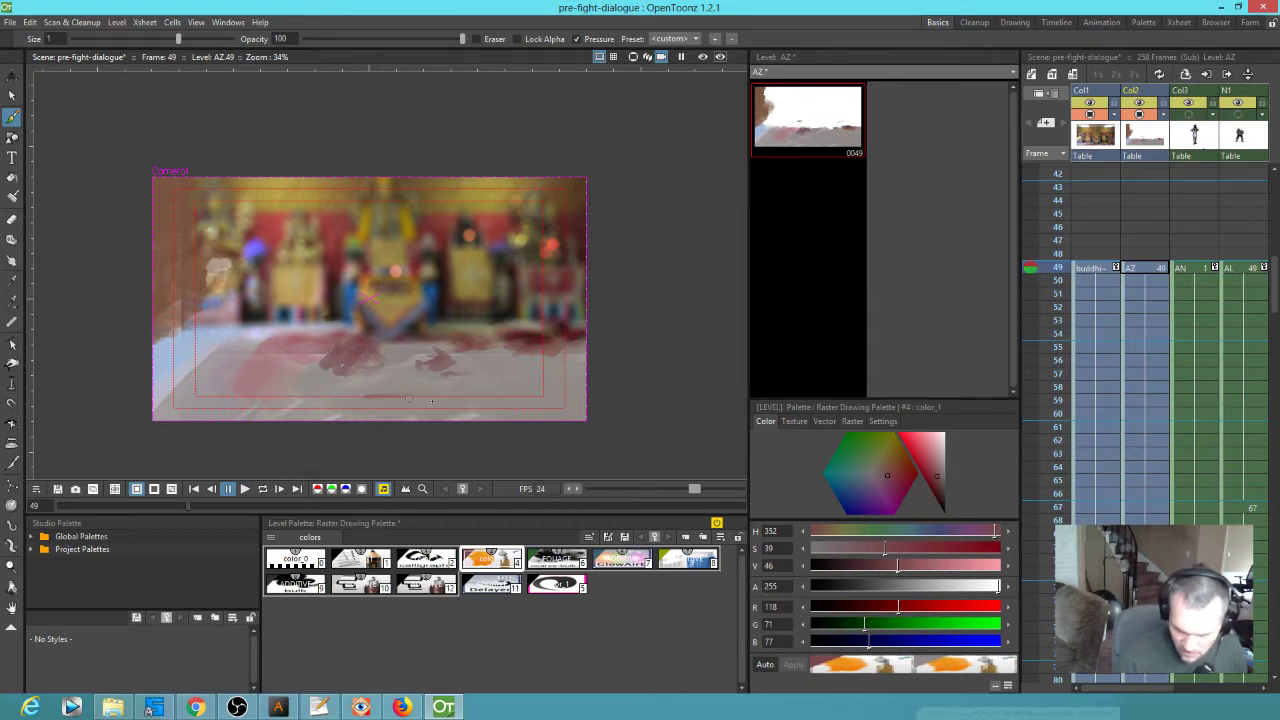
{"action": "mouse_move", "coordinate": [492, 380]}
{"action": "left_mouse_down"}
{"action": "mouse_move", "coordinate": [476, 386]}
{"action": "mouse_move", "coordinate": [515, 372]}
{"action": "mouse_move", "coordinate": [484, 386]}
{"action": "left_mouse_up"}
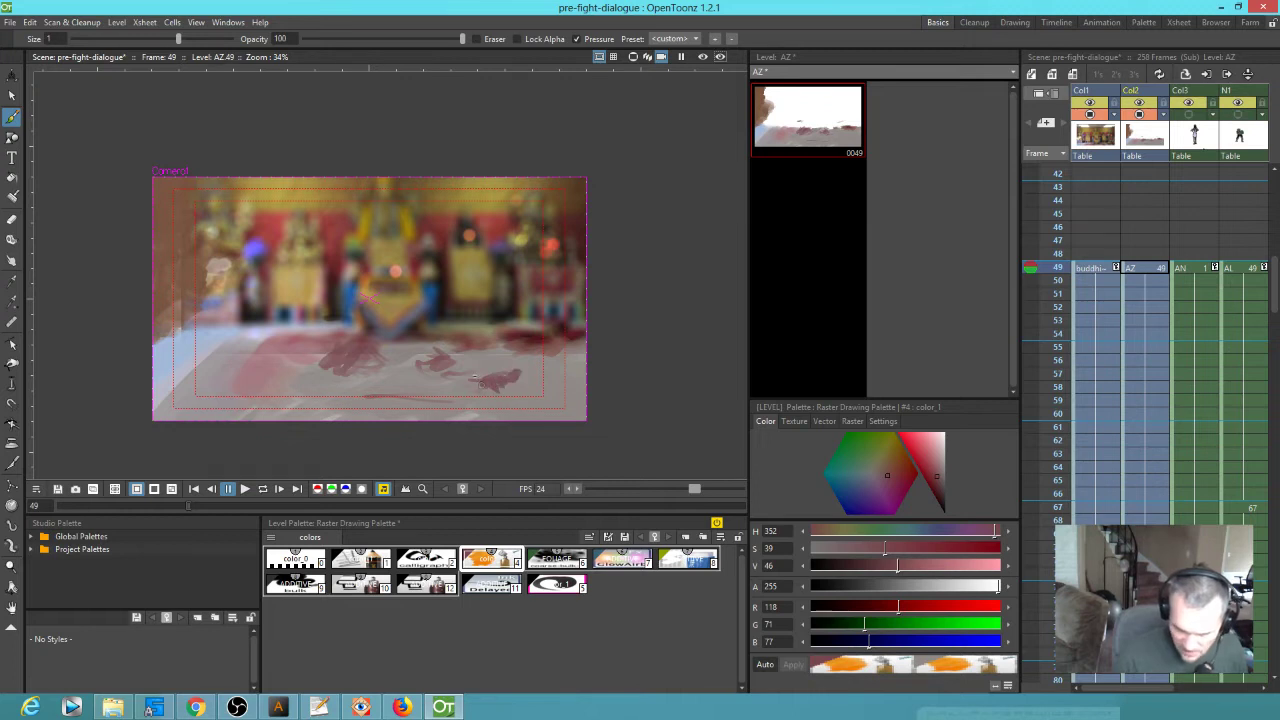
{"action": "left_click_drag", "start_coordinate": [186, 38], "coordinate": [215, 40]}
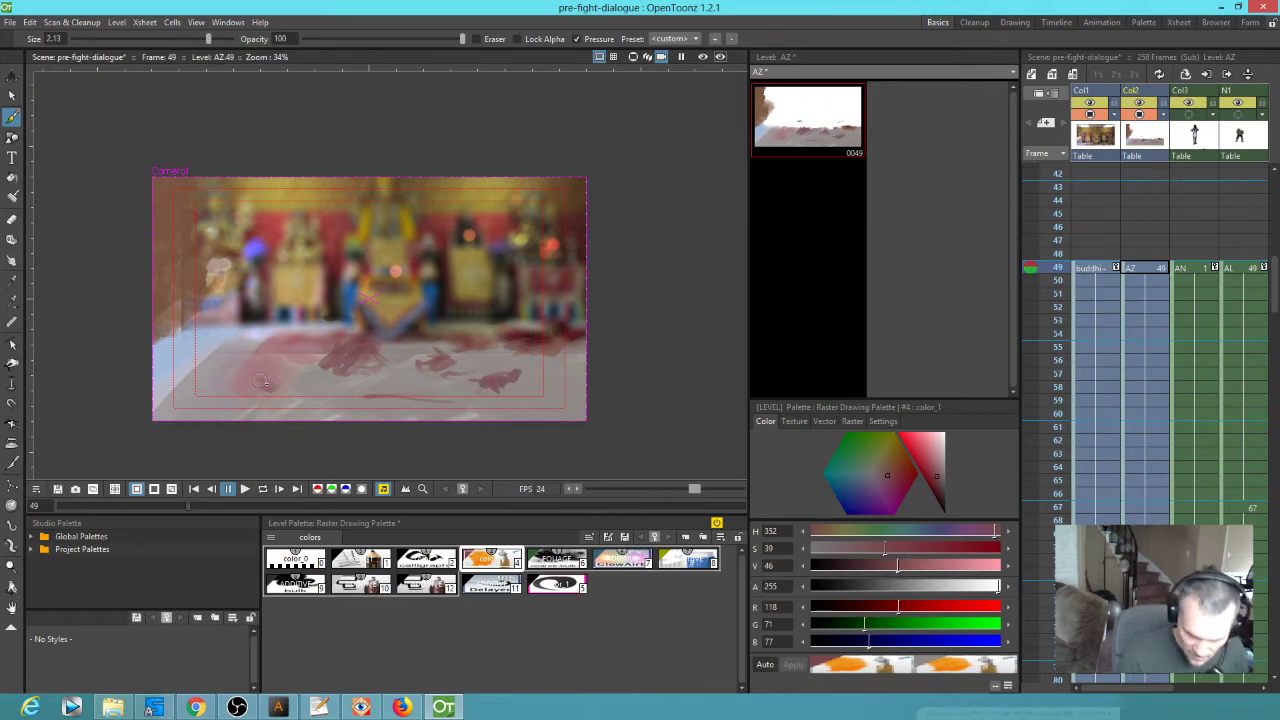
{"action": "left_click_drag", "start_coordinate": [263, 388], "coordinate": [260, 383]}
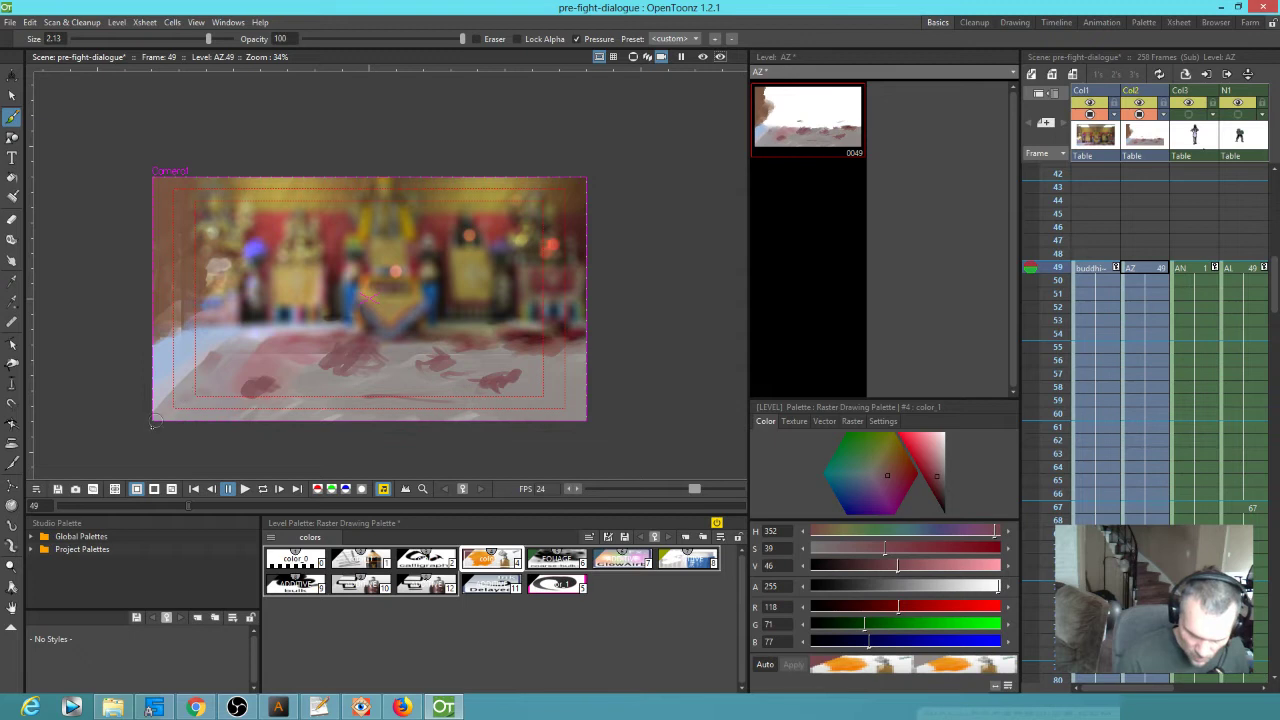
Blend sampled grey and pale blue tones over the floor's left side and the red patch at its centre
{"action": "key", "text": "r"}
{"action": "left_click", "coordinate": [172, 399]}
{"action": "key", "text": "b"}
{"action": "left_click_drag", "start_coordinate": [208, 352], "coordinate": [144, 415]}
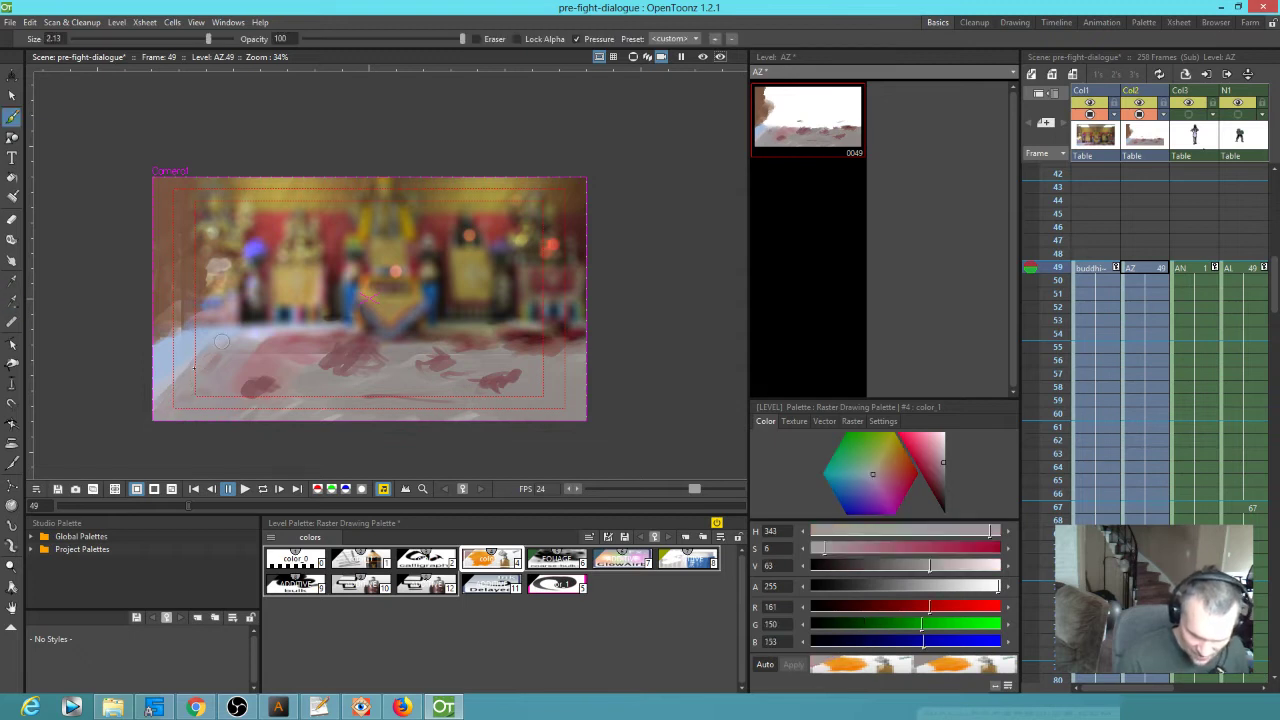
{"action": "key", "text": "r"}
{"action": "left_click", "coordinate": [178, 360]}
{"action": "key", "text": "b"}
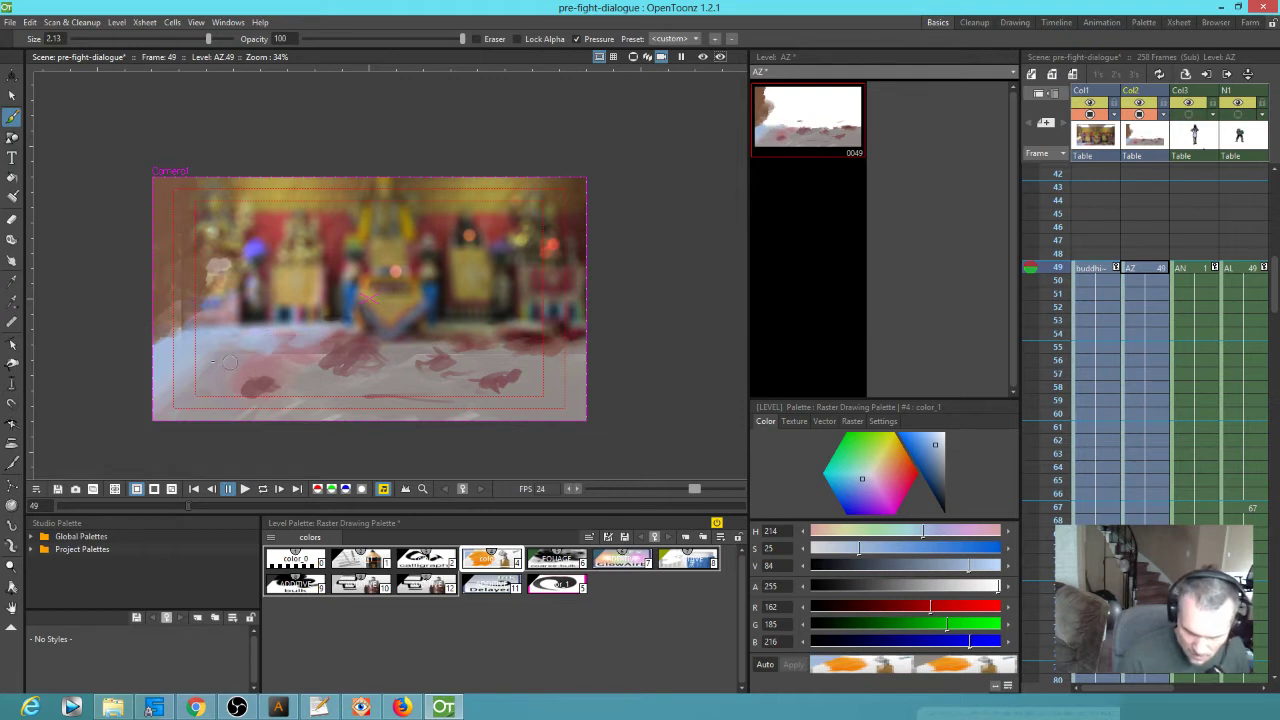
{"action": "left_click_drag", "start_coordinate": [337, 370], "coordinate": [370, 362]}
Soften the red patches in the middle of the floor with sampled muted red and grey tones, including the thin stroke near the lower edge
{"action": "left_click", "coordinate": [380, 352]}
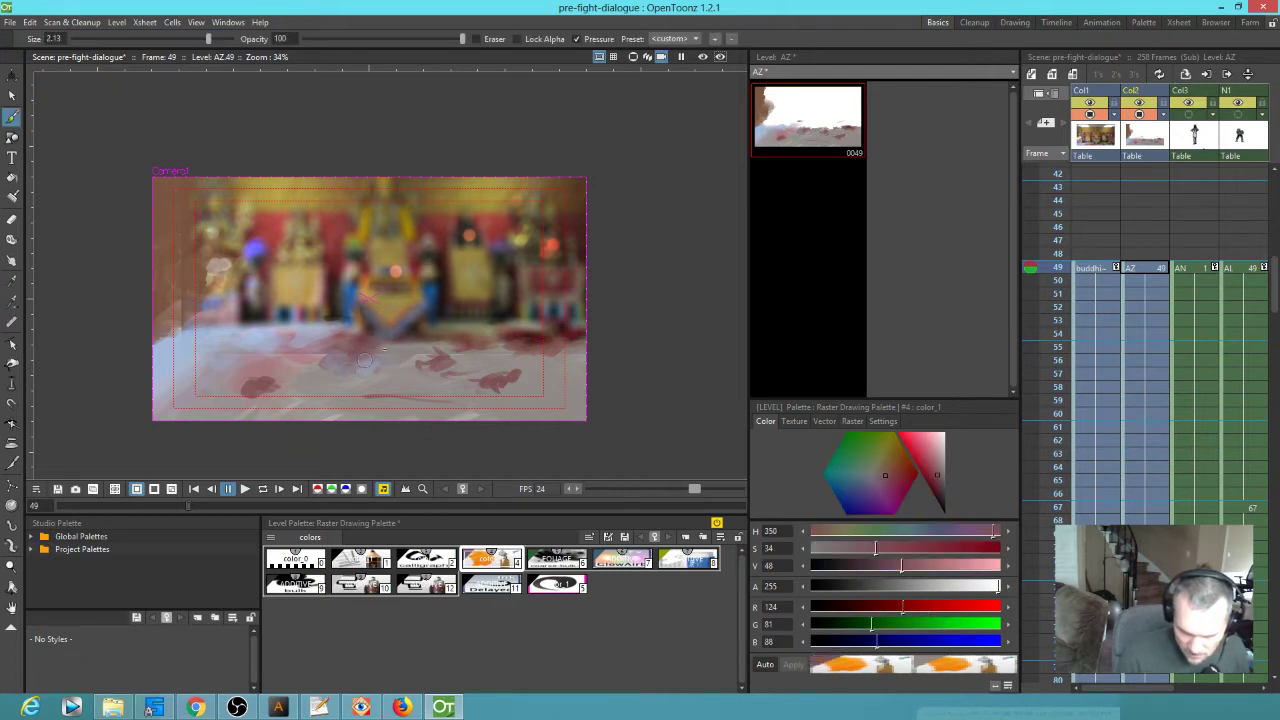
{"action": "left_click_drag", "start_coordinate": [370, 375], "coordinate": [356, 362]}
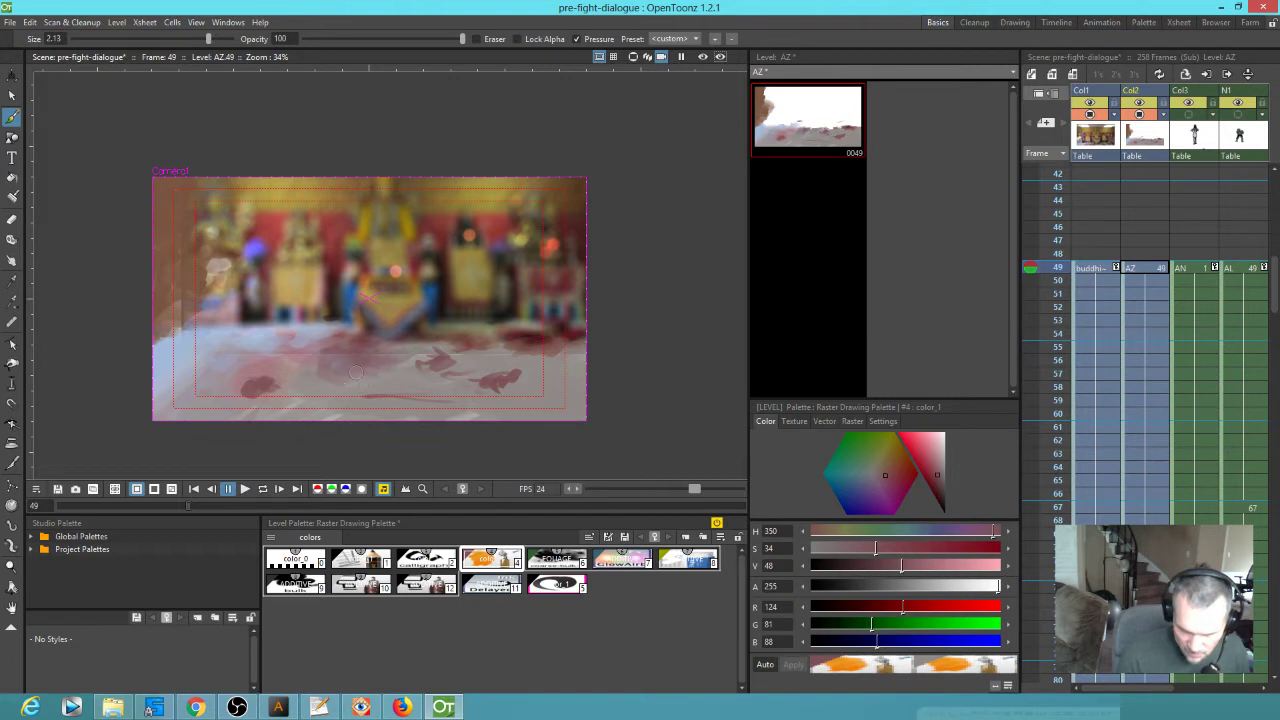
{"action": "left_click", "coordinate": [405, 356]}
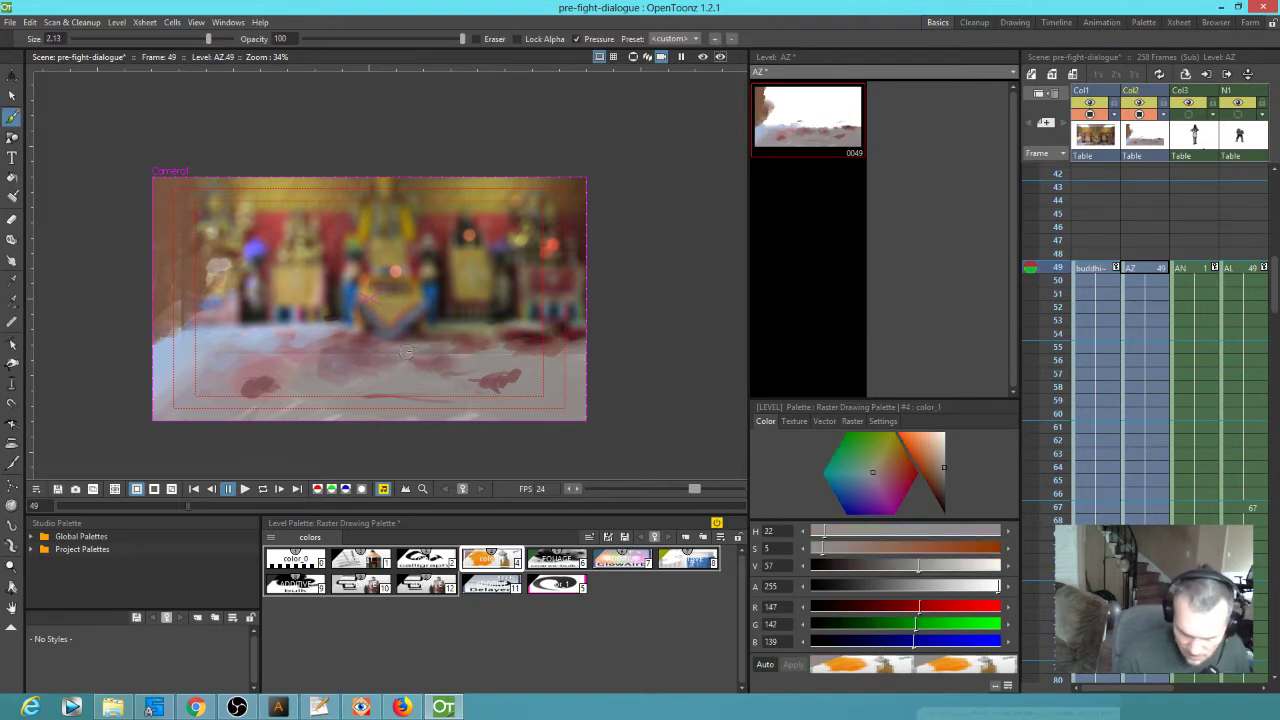
{"action": "left_click", "coordinate": [474, 351]}
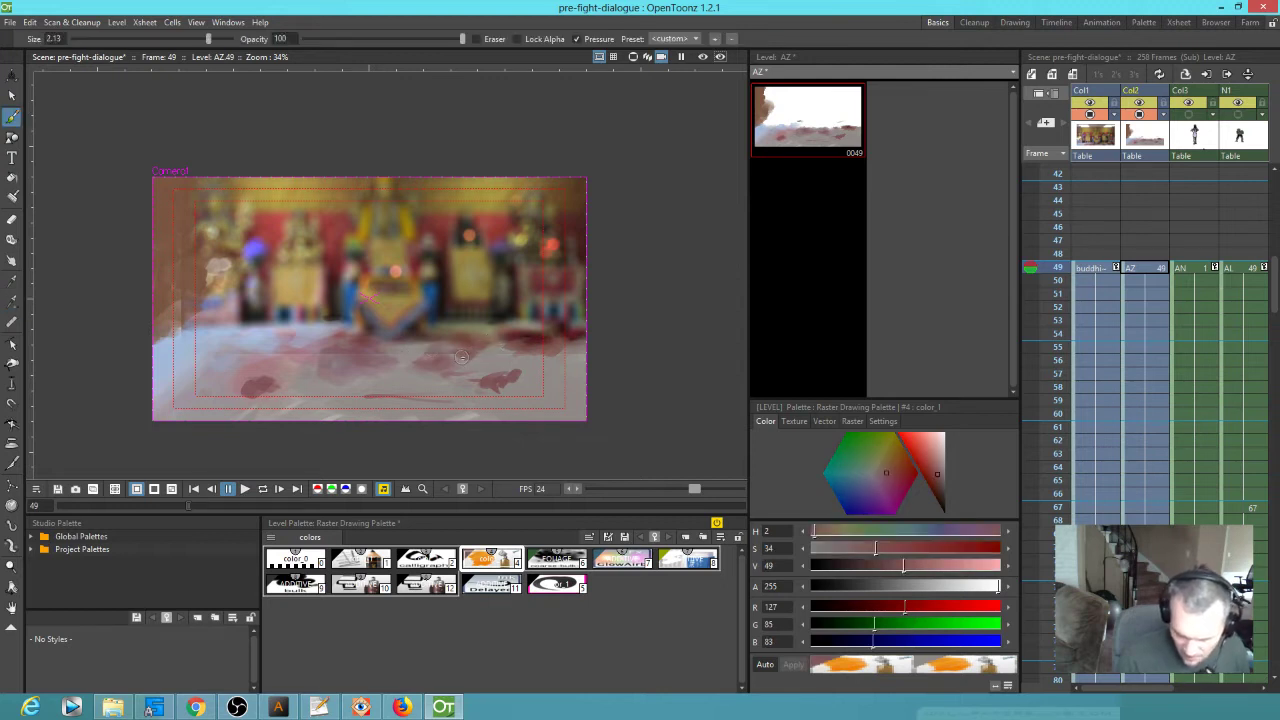
{"action": "left_click_drag", "start_coordinate": [446, 358], "coordinate": [475, 376]}
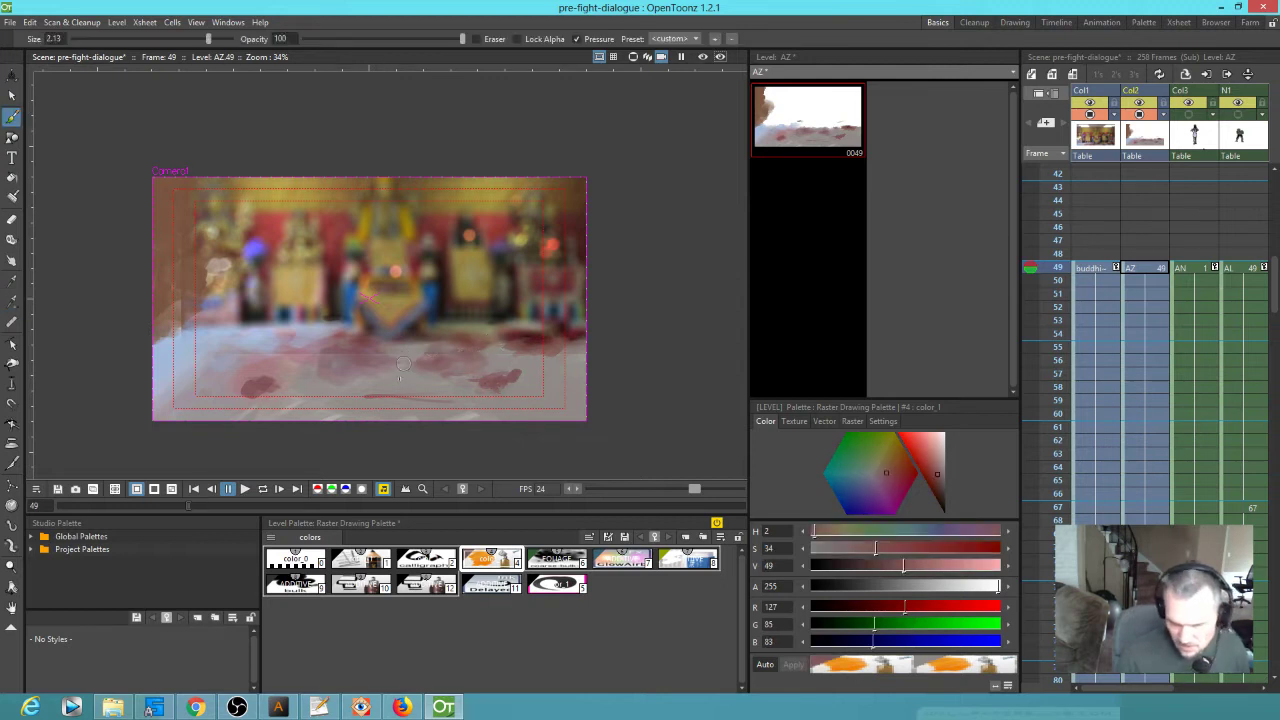
{"action": "left_click_drag", "start_coordinate": [393, 402], "coordinate": [364, 395]}
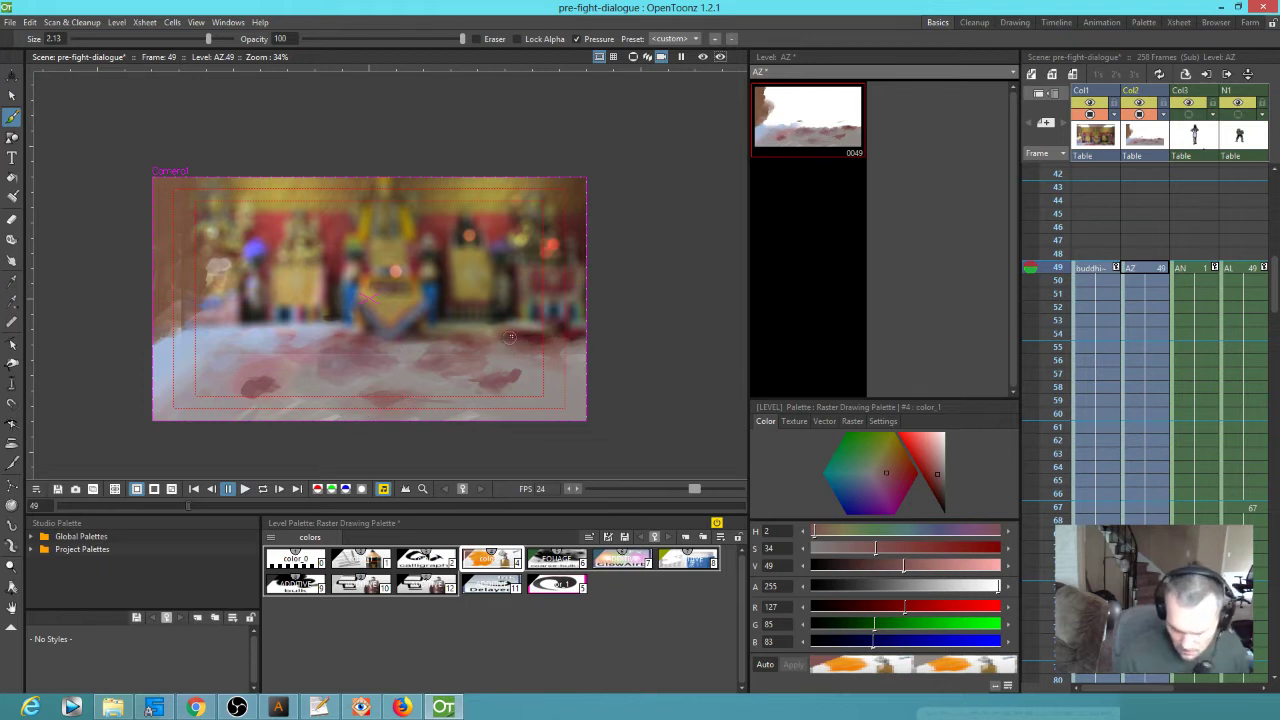
Sample a deep red and paint patches at the floor's right edge, and touch up the floor's left border
{"action": "left_click", "coordinate": [572, 340]}
{"action": "mouse_move", "coordinate": [585, 336]}
{"action": "left_mouse_down"}
{"action": "mouse_move", "coordinate": [550, 355]}
{"action": "mouse_move", "coordinate": [592, 375]}
{"action": "mouse_move", "coordinate": [550, 344]}
{"action": "mouse_move", "coordinate": [533, 360]}
{"action": "mouse_move", "coordinate": [600, 378]}
{"action": "mouse_move", "coordinate": [578, 376]}
{"action": "mouse_move", "coordinate": [585, 390]}
{"action": "mouse_move", "coordinate": [510, 361]}
{"action": "mouse_move", "coordinate": [543, 386]}
{"action": "left_mouse_up"}
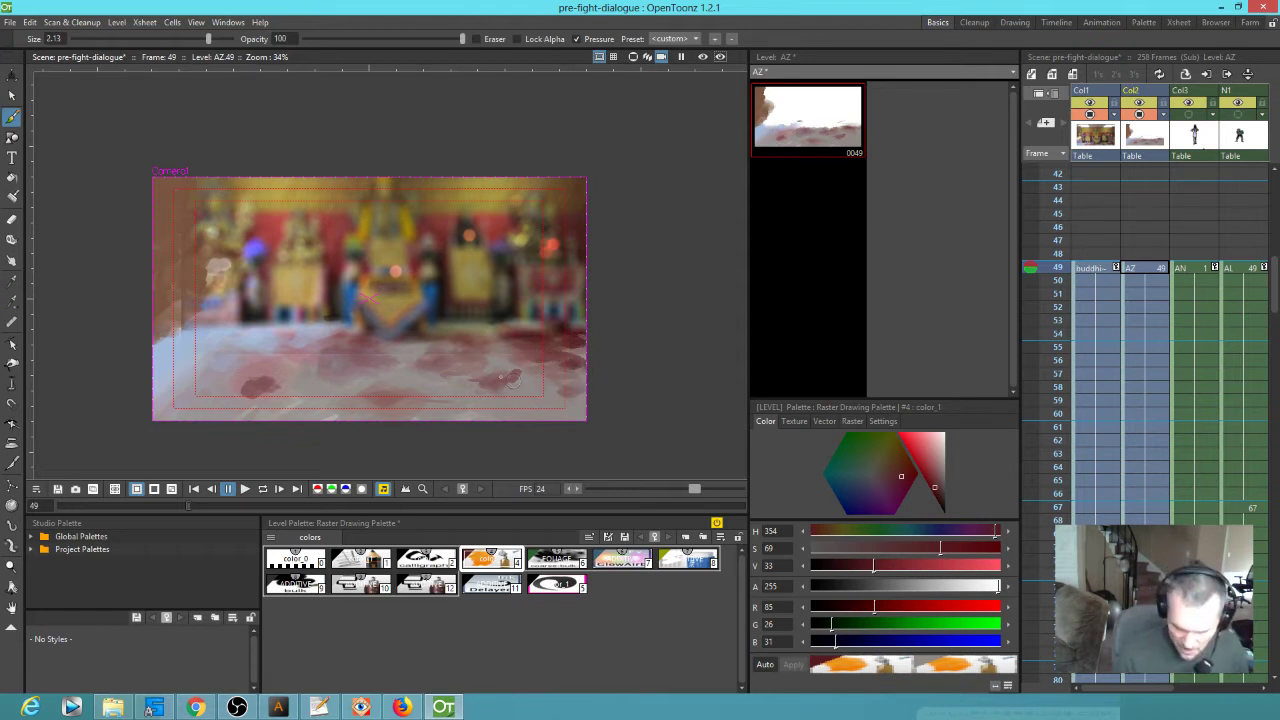
{"action": "mouse_move", "coordinate": [215, 362]}
{"action": "left_mouse_down"}
{"action": "mouse_move", "coordinate": [190, 380]}
{"action": "mouse_move", "coordinate": [184, 401]}
{"action": "mouse_move", "coordinate": [157, 355]}
{"action": "mouse_move", "coordinate": [172, 320]}
{"action": "left_mouse_up"}
Sample brown and yellow tones from the background and paint them over the wall at the frame's upper left
{"action": "left_click", "coordinate": [190, 238]}
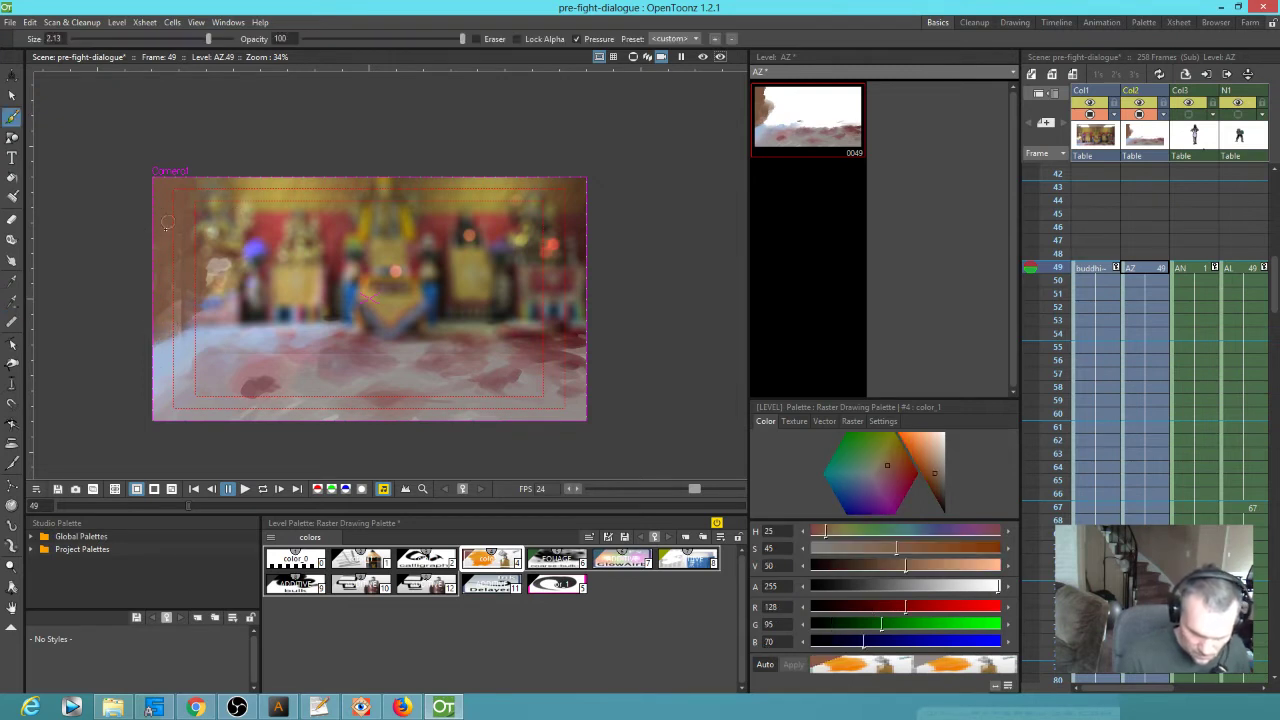
{"action": "left_click", "coordinate": [270, 193]}
{"action": "left_click_drag", "start_coordinate": [170, 228], "coordinate": [166, 205]}
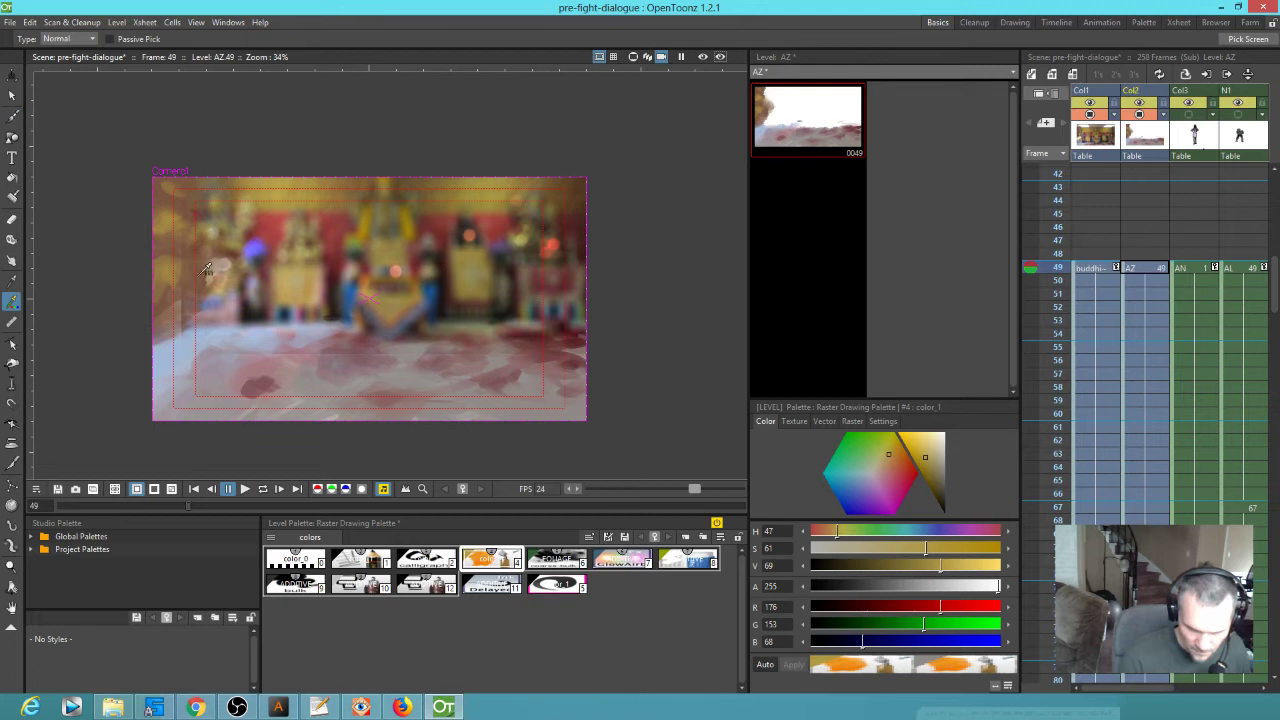
Dab sampled reddish-brown and near-black tones onto the lower part of the left wall, down to the floor edge
{"action": "left_click", "coordinate": [178, 277]}
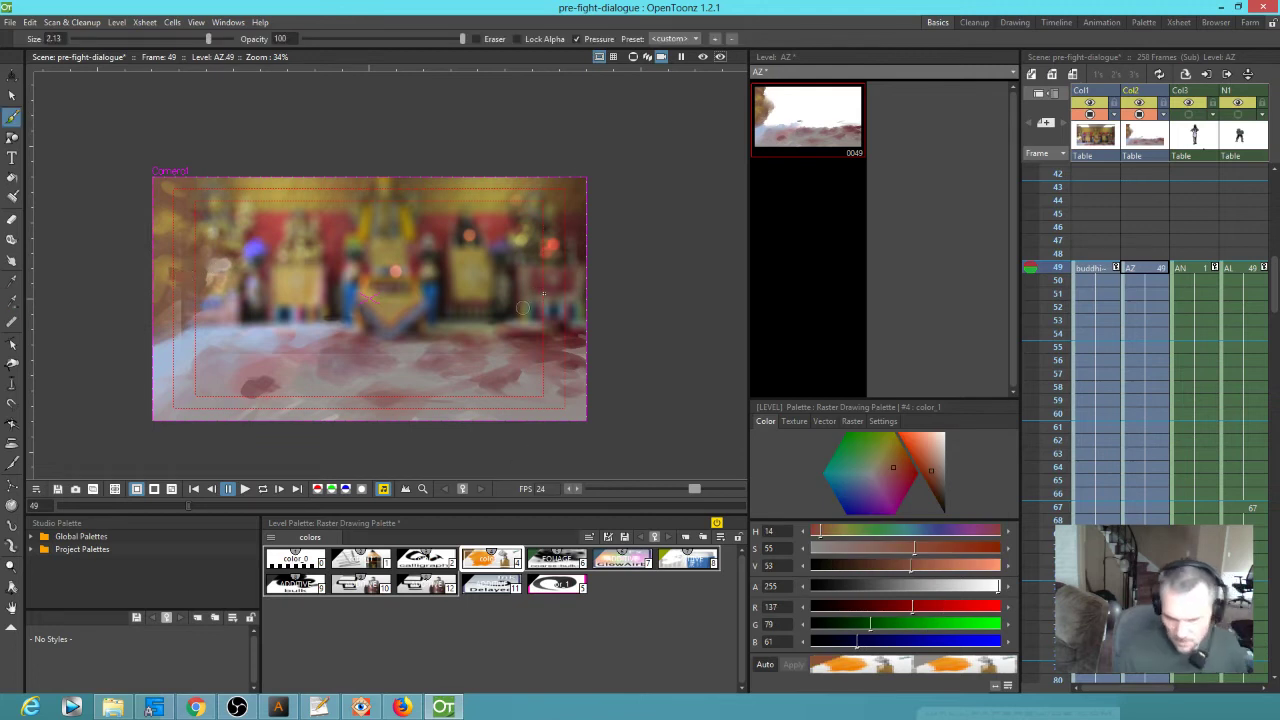
{"action": "left_click", "coordinate": [188, 292]}
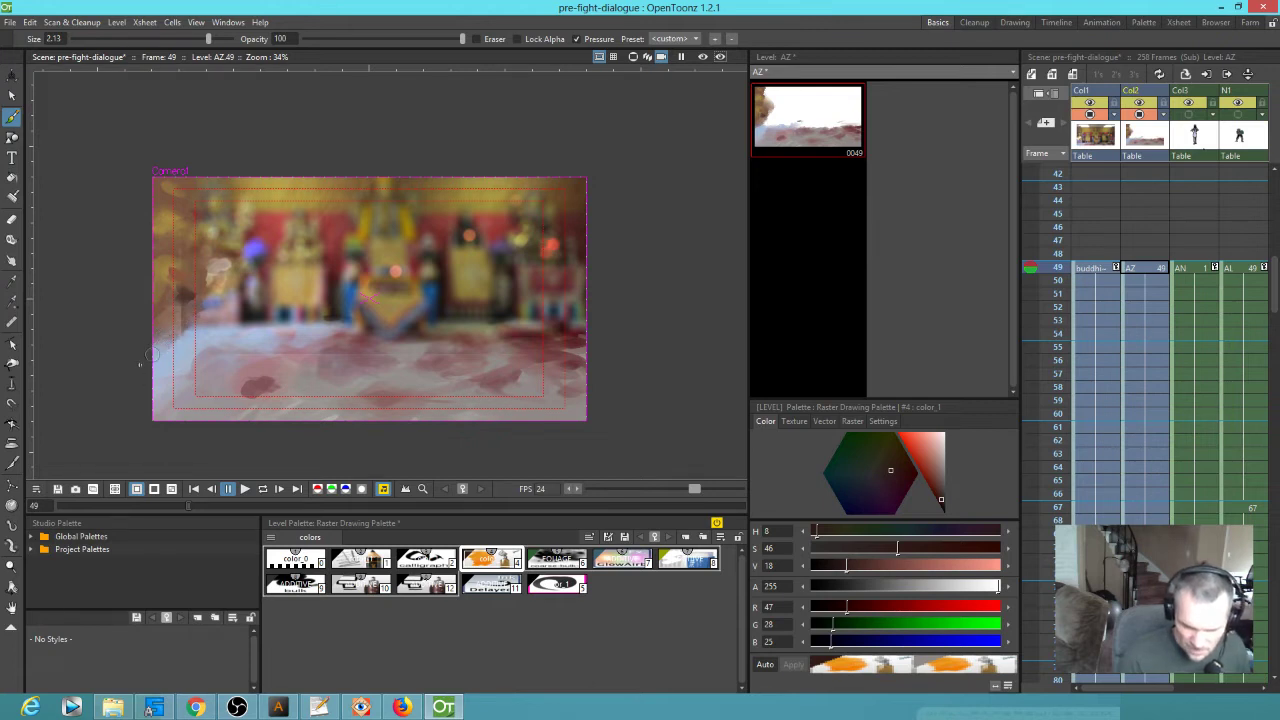
{"action": "mouse_move", "coordinate": [172, 326]}
{"action": "left_mouse_down"}
{"action": "mouse_move", "coordinate": [186, 312]}
{"action": "mouse_move", "coordinate": [173, 321]}
{"action": "left_mouse_up"}
Sample a grey-brown near the left floor edge, set the brush size to 3, and paint it over the pale blue floor at the lower left
{"action": "left_click", "coordinate": [170, 318], "text": "ctrl"}
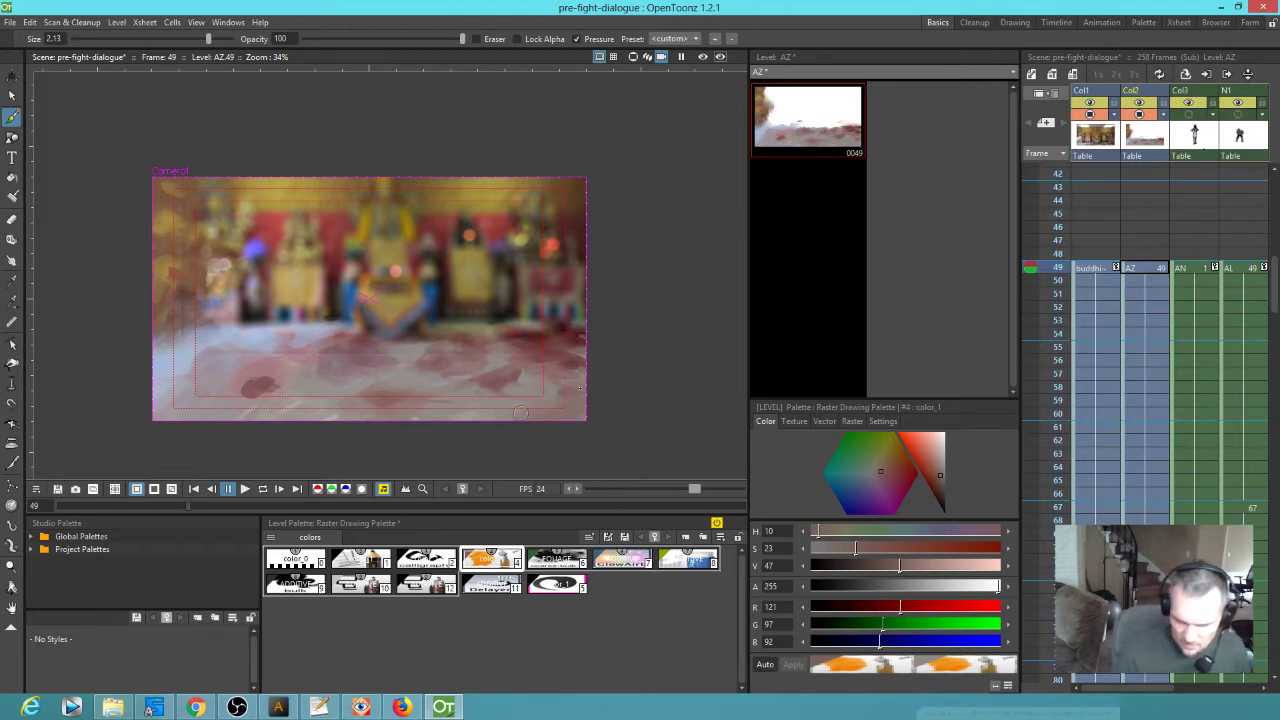
{"action": "left_click_drag", "start_coordinate": [208, 38], "coordinate": [231, 38]}
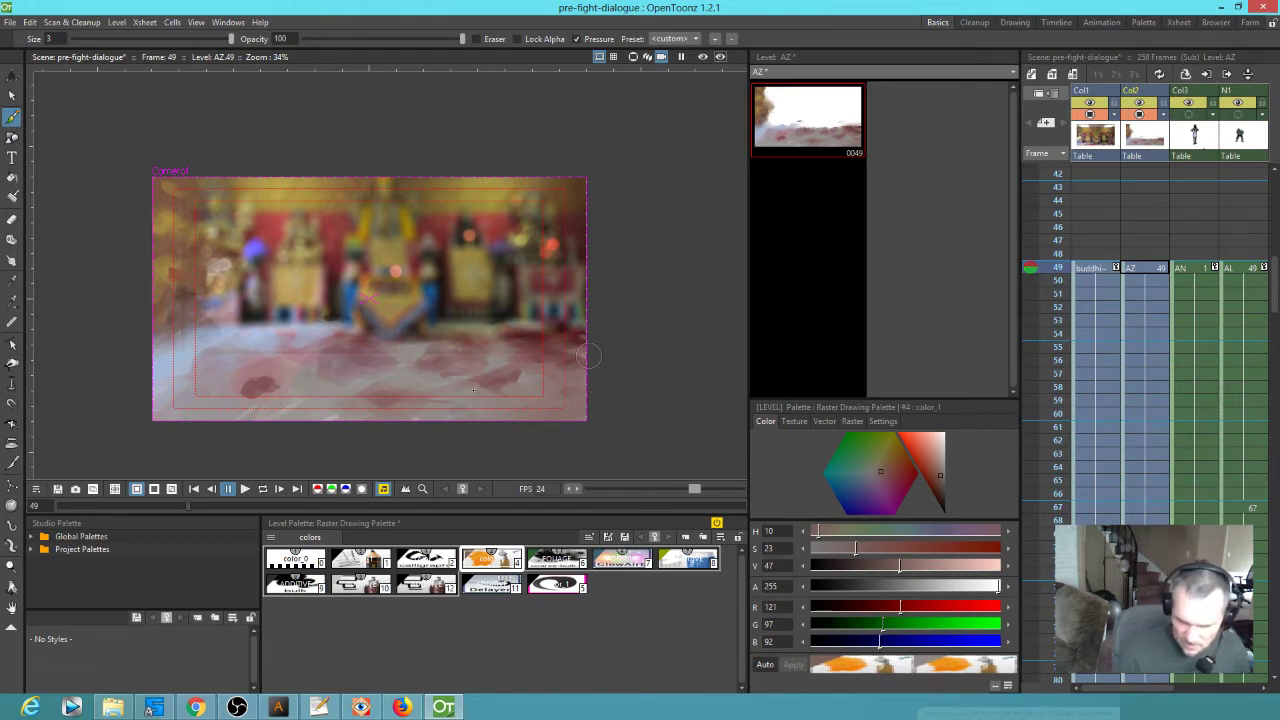
{"action": "mouse_move", "coordinate": [146, 390]}
{"action": "left_mouse_down"}
{"action": "mouse_move", "coordinate": [189, 443]}
{"action": "mouse_move", "coordinate": [214, 437]}
{"action": "mouse_move", "coordinate": [130, 337]}
{"action": "mouse_move", "coordinate": [180, 349]}
{"action": "mouse_move", "coordinate": [340, 320]}
{"action": "mouse_move", "coordinate": [174, 353]}
{"action": "left_mouse_up"}
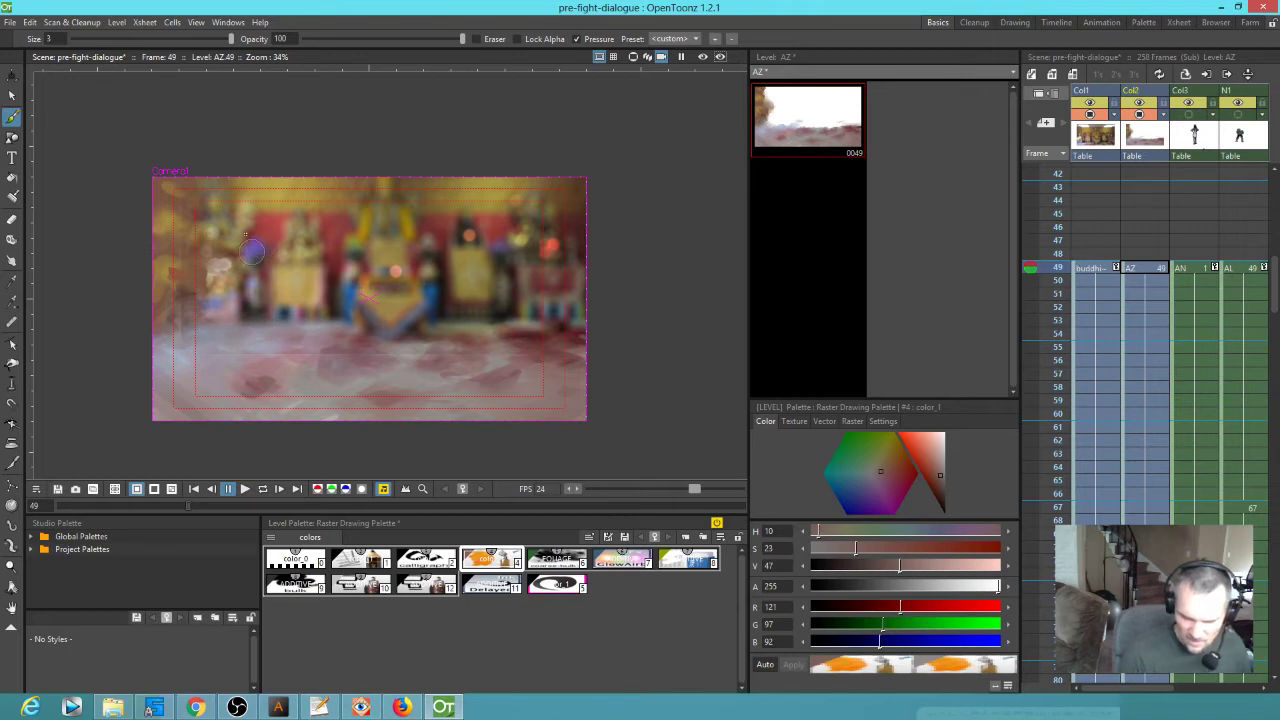
Brush grey-brown over the left wall and make the character columns Col3, N1 and Col6 visible in the viewer
{"action": "left_click_drag", "start_coordinate": [185, 338], "coordinate": [218, 262]}
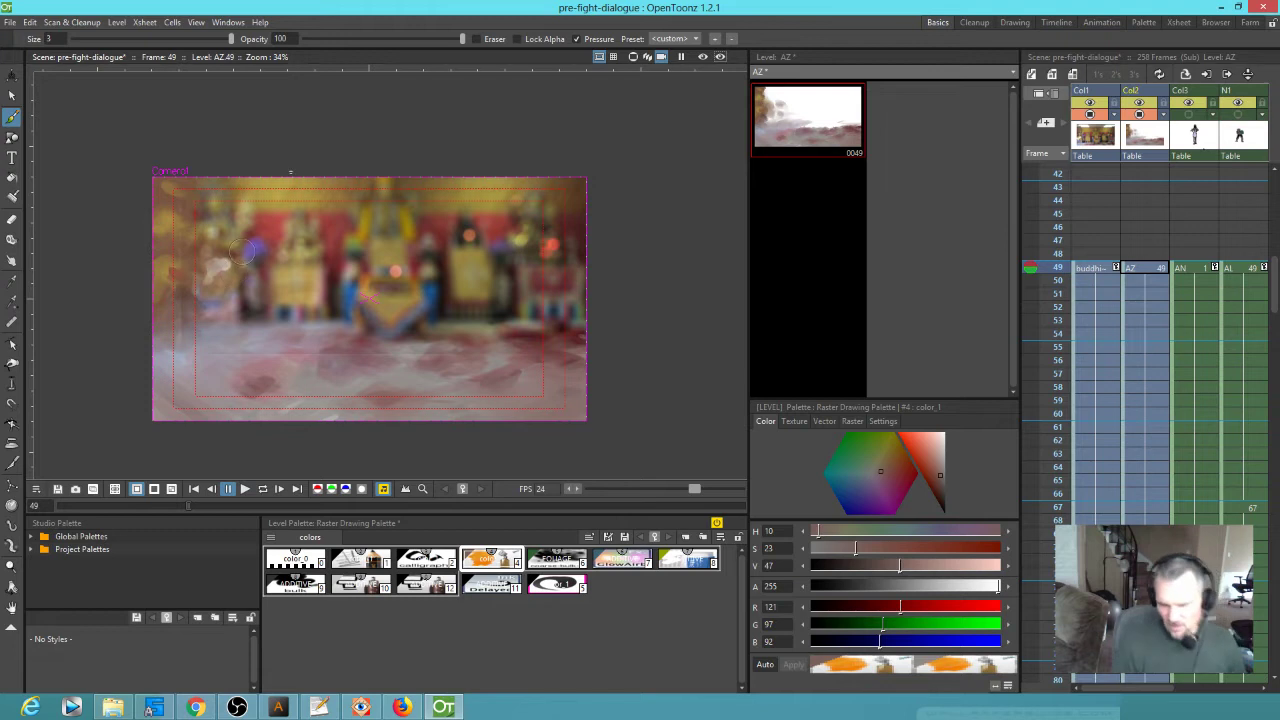
{"action": "left_click", "coordinate": [1188, 115]}
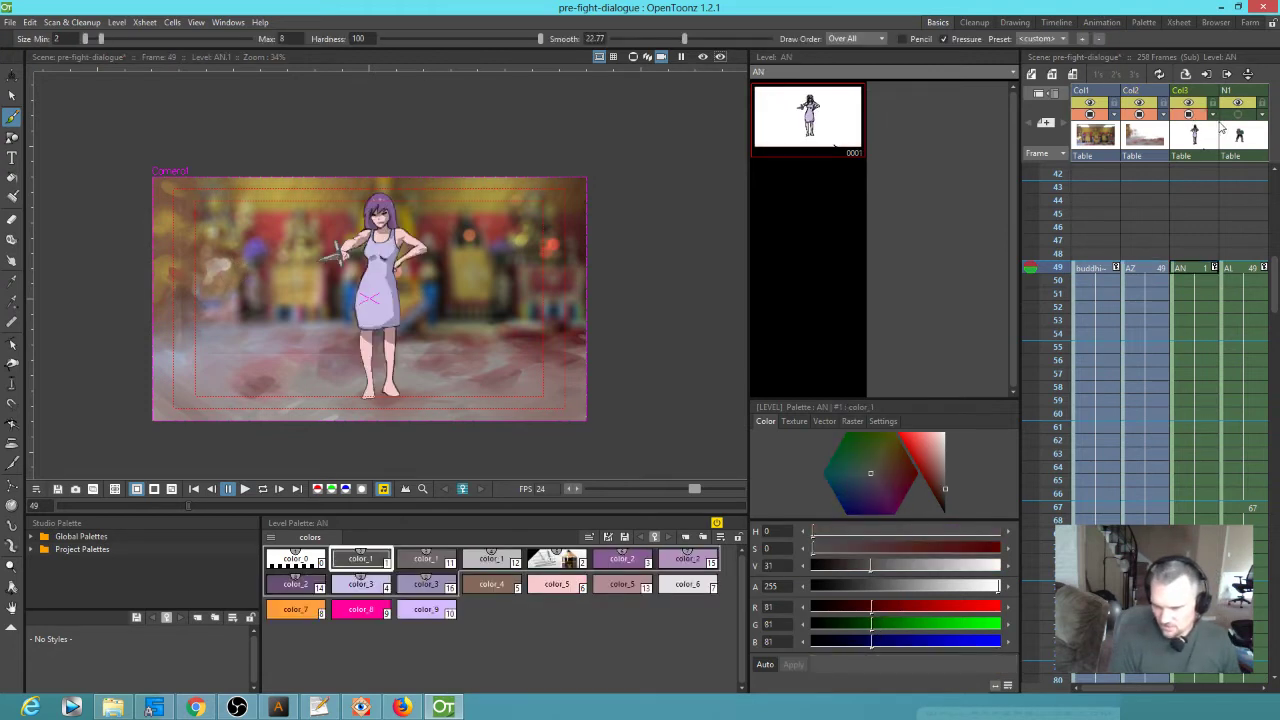
{"action": "left_click", "coordinate": [1238, 115]}
{"action": "scroll", "coordinate": [1200, 120], "scroll_direction": "right", "scroll_amount": 2}
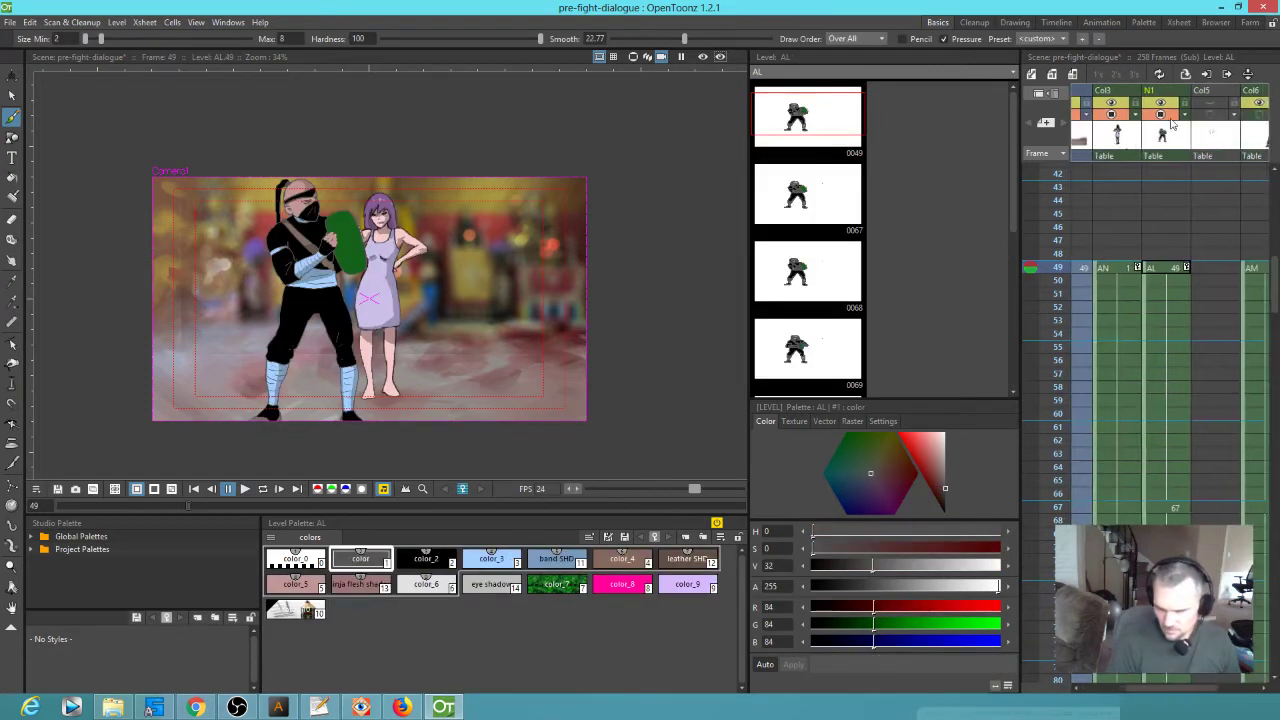
{"action": "left_click", "coordinate": [1162, 115]}
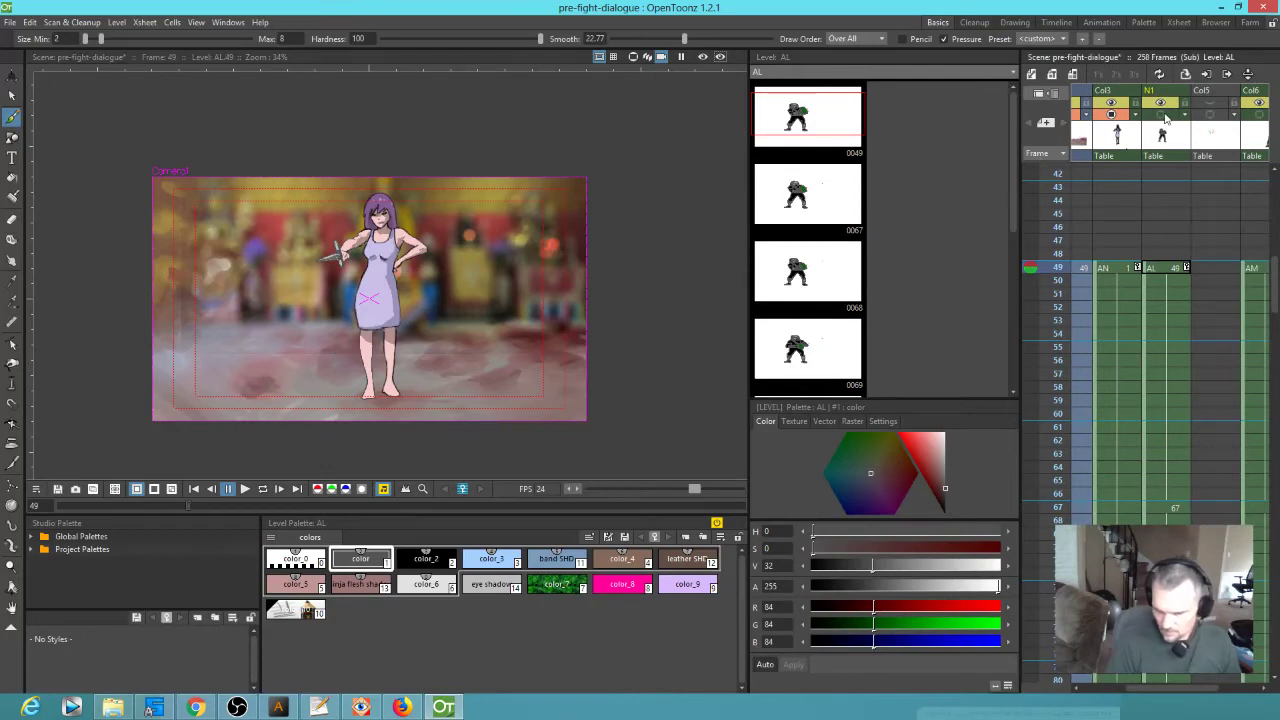
{"action": "left_click", "coordinate": [1163, 115]}
{"action": "scroll", "coordinate": [1140, 140], "scroll_direction": "right", "scroll_amount": 1}
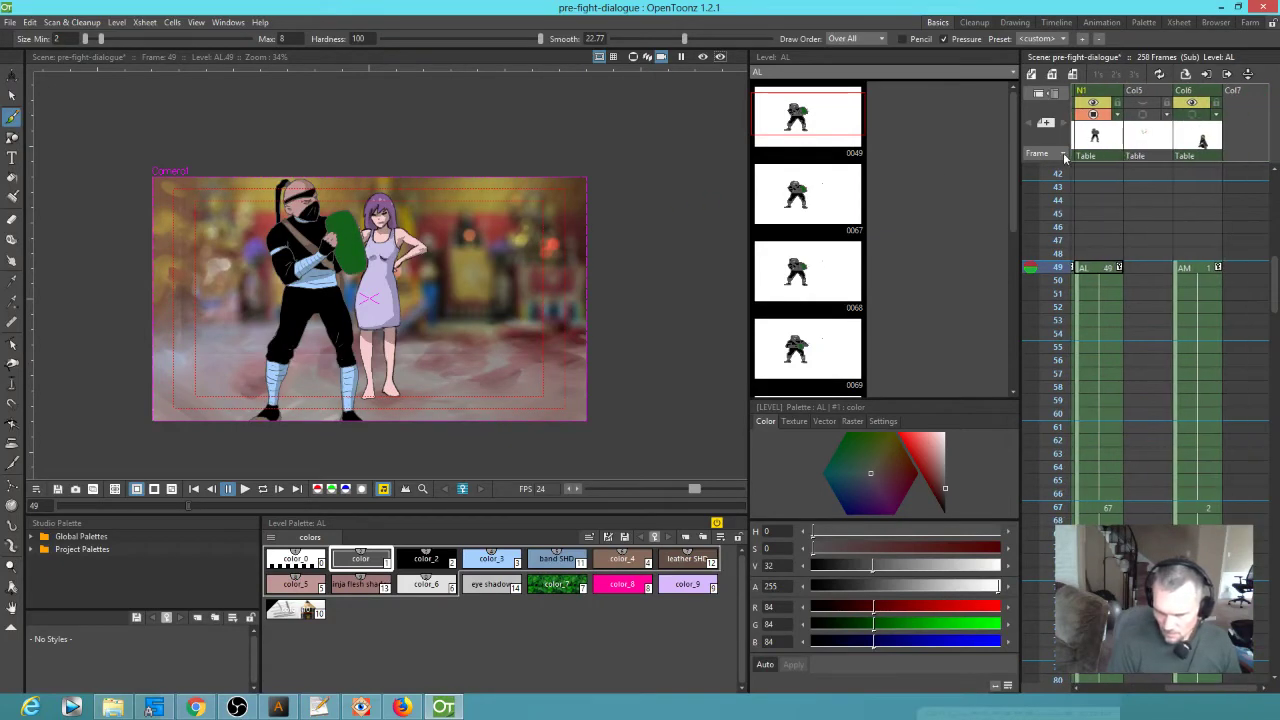
{"action": "left_click", "coordinate": [1191, 114]}
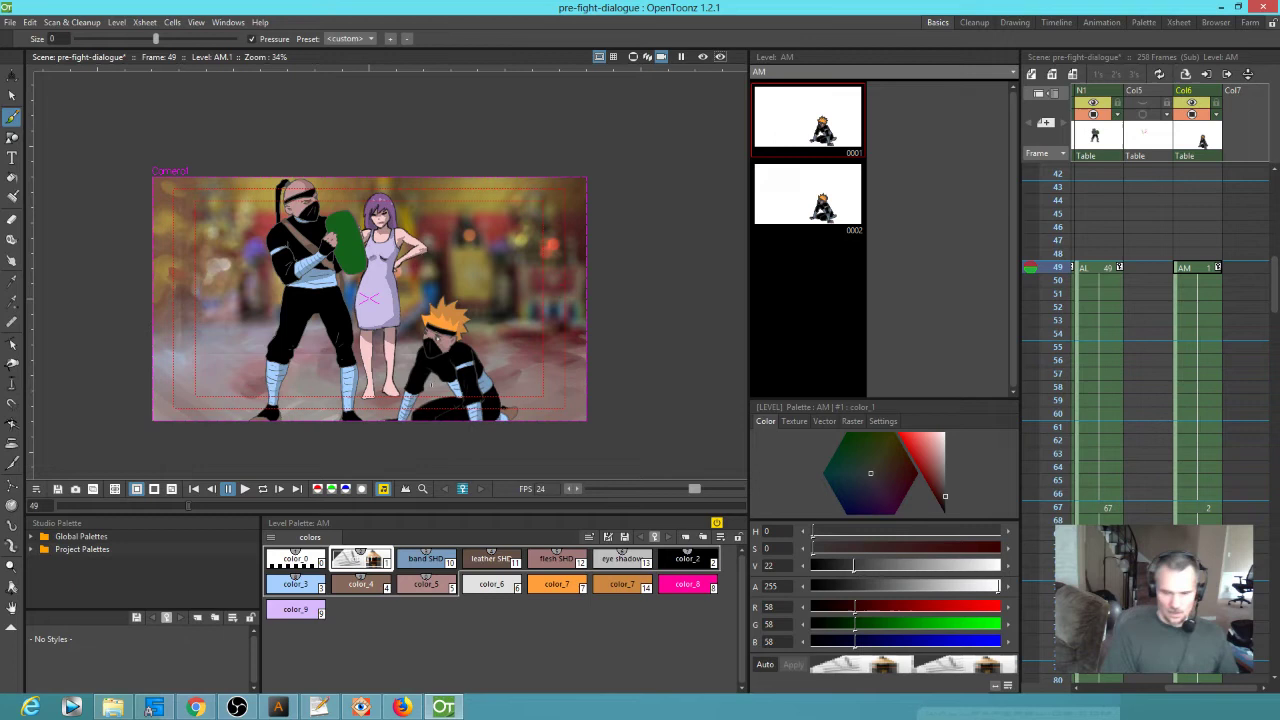
{"action": "scroll", "coordinate": [1153, 326], "scroll_direction": "left", "scroll_amount": 3}
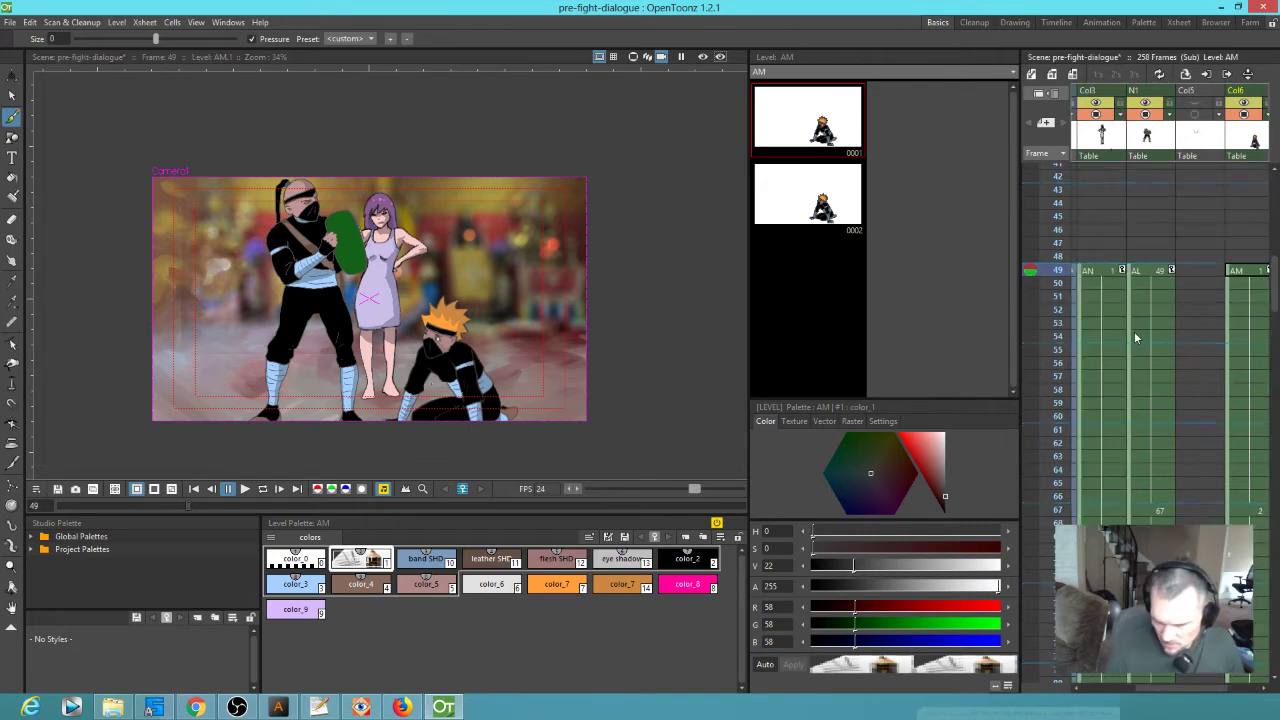
On level AZ, sample the grey-brown beside the crouching ninja with color_1 (#4) and paint floor shadows at the woman's feet with brush size 1.29
{"action": "left_click", "coordinate": [1152, 266]}
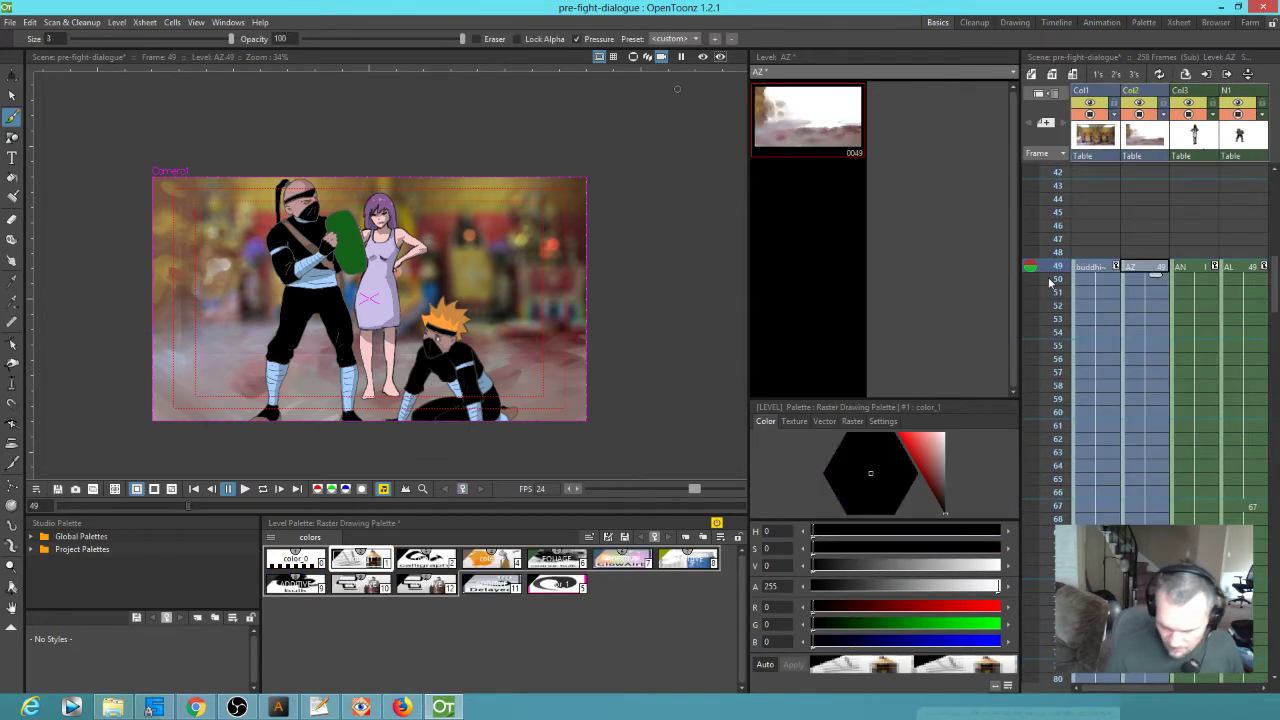
{"action": "left_click", "coordinate": [494, 557]}
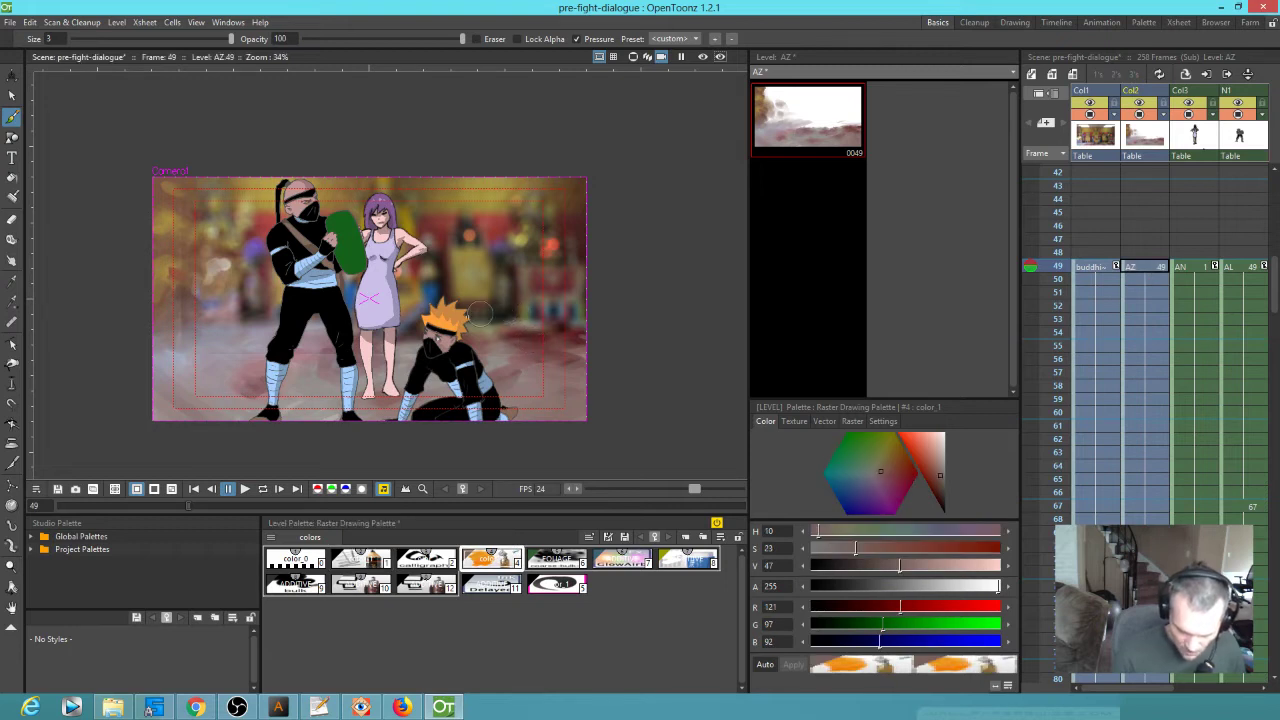
{"action": "key", "text": "k"}
{"action": "left_click", "coordinate": [417, 330]}
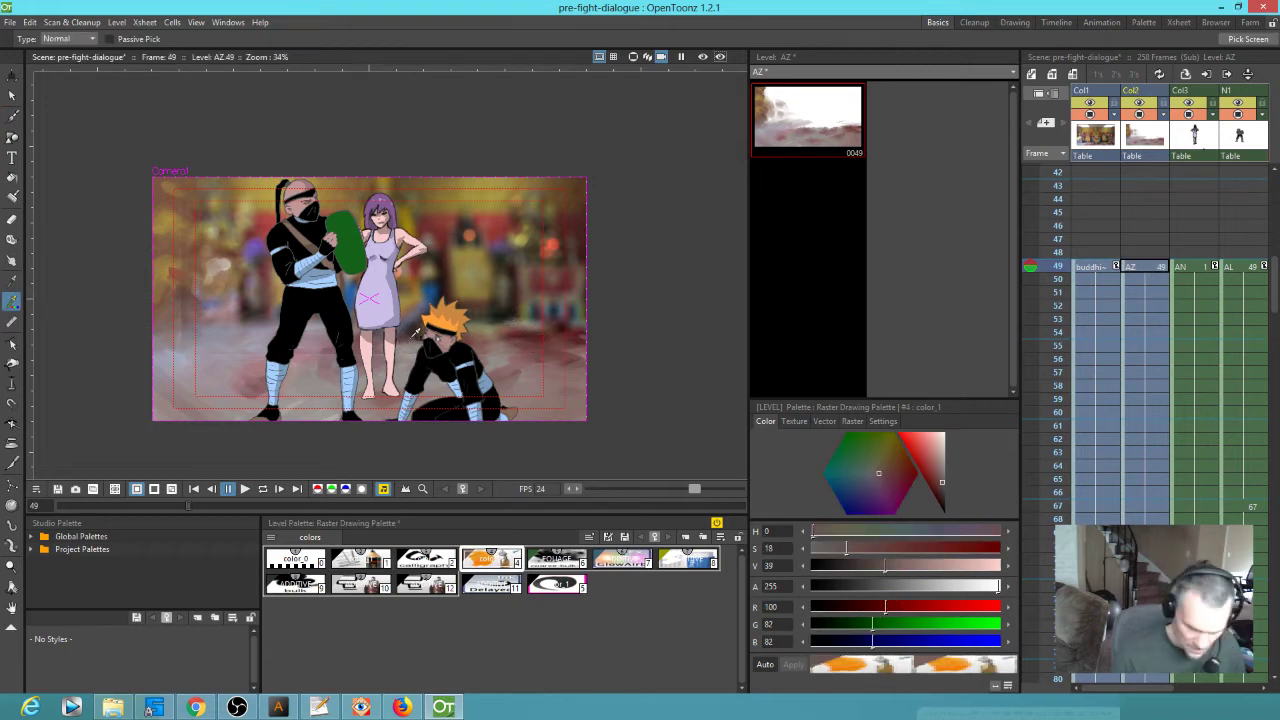
{"action": "key", "text": "b"}
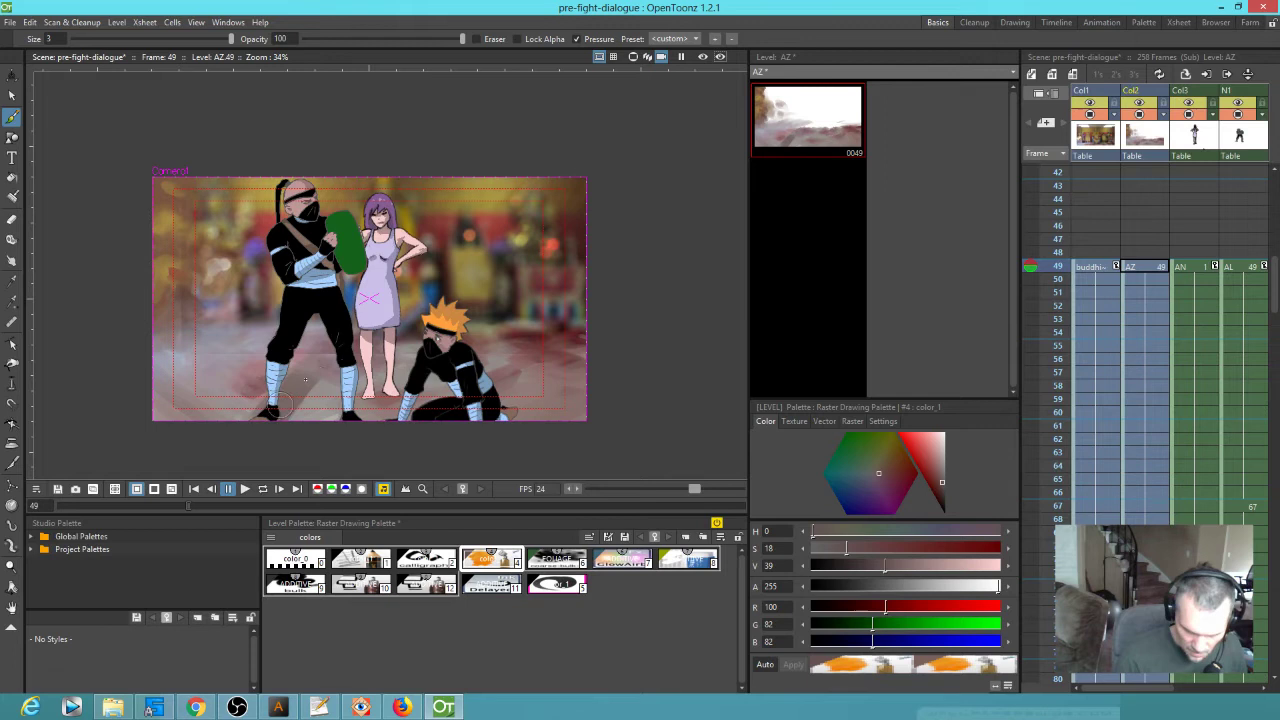
{"action": "mouse_move", "coordinate": [232, 38]}
{"action": "left_mouse_down"}
{"action": "mouse_move", "coordinate": [165, 39]}
{"action": "mouse_move", "coordinate": [186, 40]}
{"action": "left_mouse_up"}
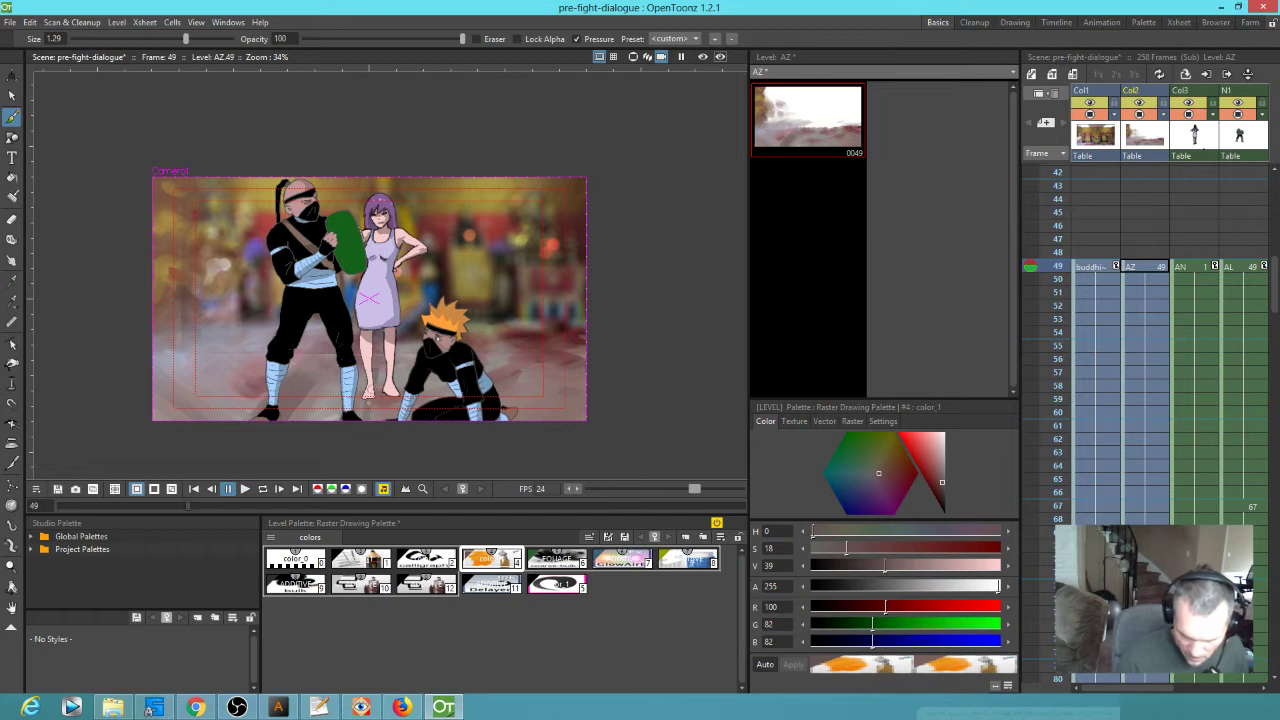
{"action": "left_click_drag", "start_coordinate": [399, 403], "coordinate": [397, 380]}
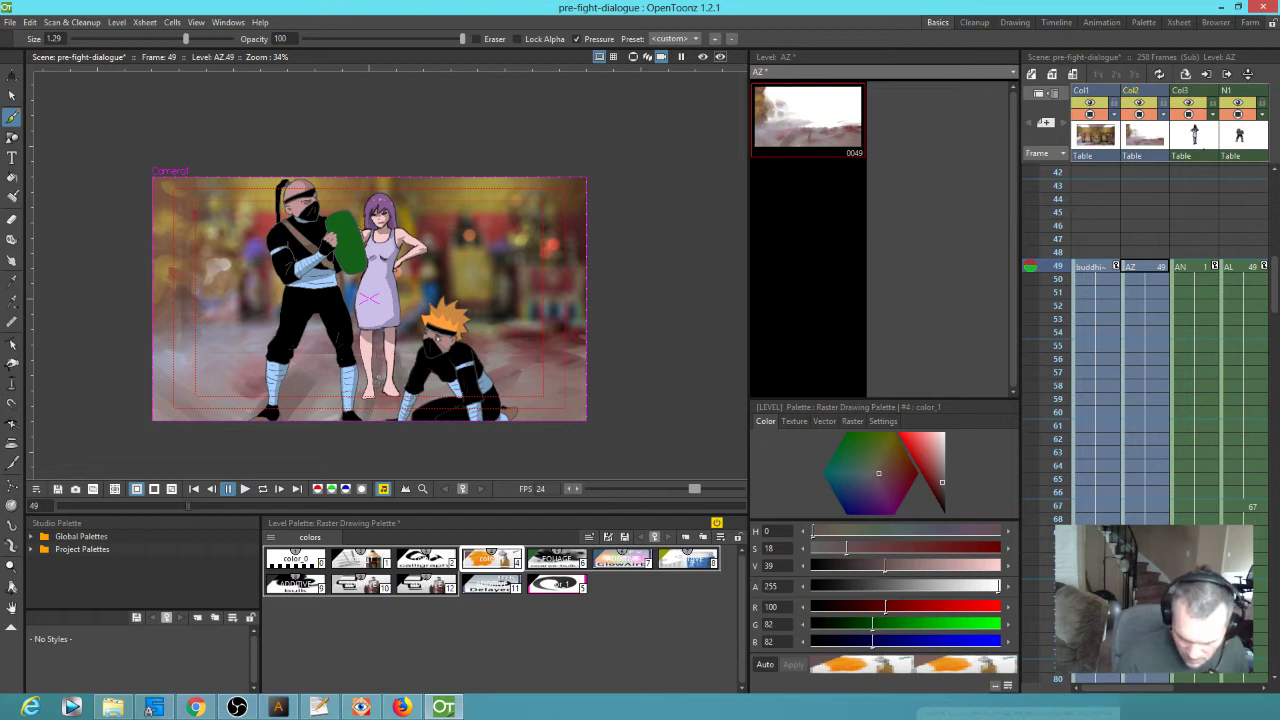
Sample a darker brown near the crouching ninja's head and paint shadows on the floor beneath all three characters
{"action": "key", "text": "r"}
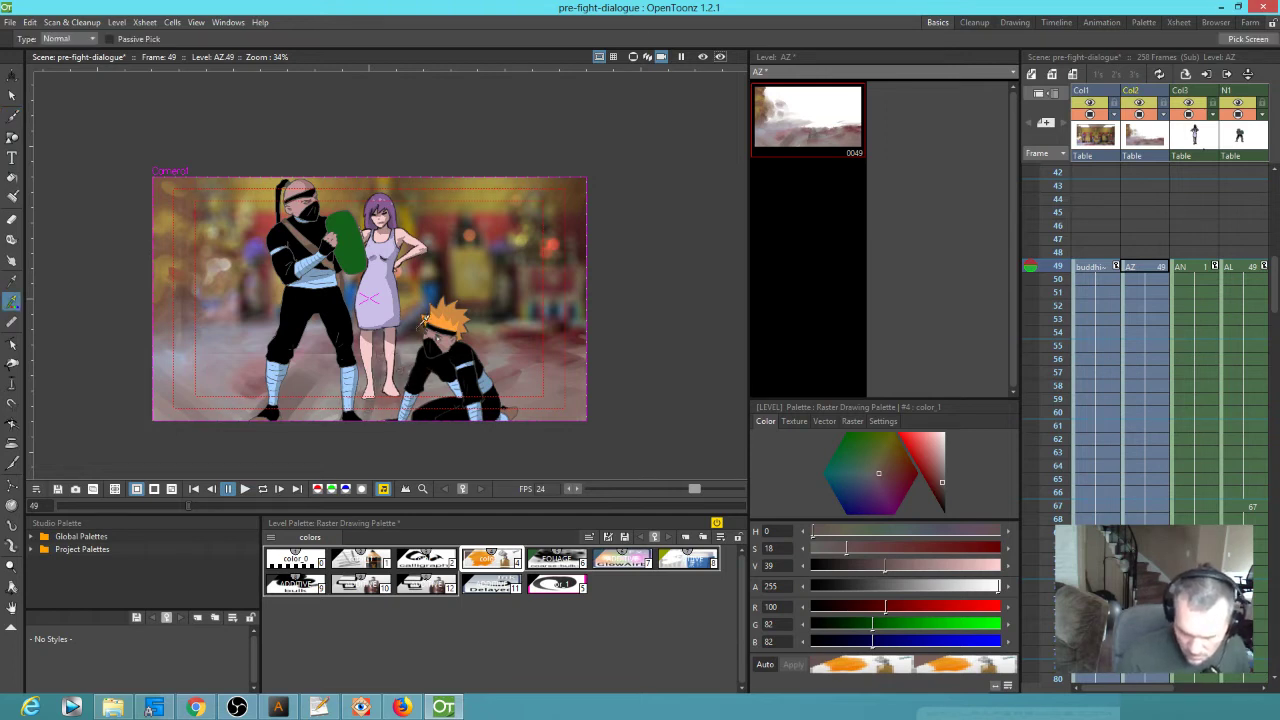
{"action": "left_click", "coordinate": [421, 323]}
{"action": "key", "text": "b"}
{"action": "mouse_move", "coordinate": [395, 388]}
{"action": "left_mouse_down"}
{"action": "mouse_move", "coordinate": [383, 367]}
{"action": "mouse_move", "coordinate": [357, 417]}
{"action": "left_mouse_up"}
{"action": "mouse_move", "coordinate": [280, 413]}
{"action": "left_mouse_down"}
{"action": "mouse_move", "coordinate": [318, 370]}
{"action": "mouse_move", "coordinate": [372, 352]}
{"action": "left_mouse_up"}
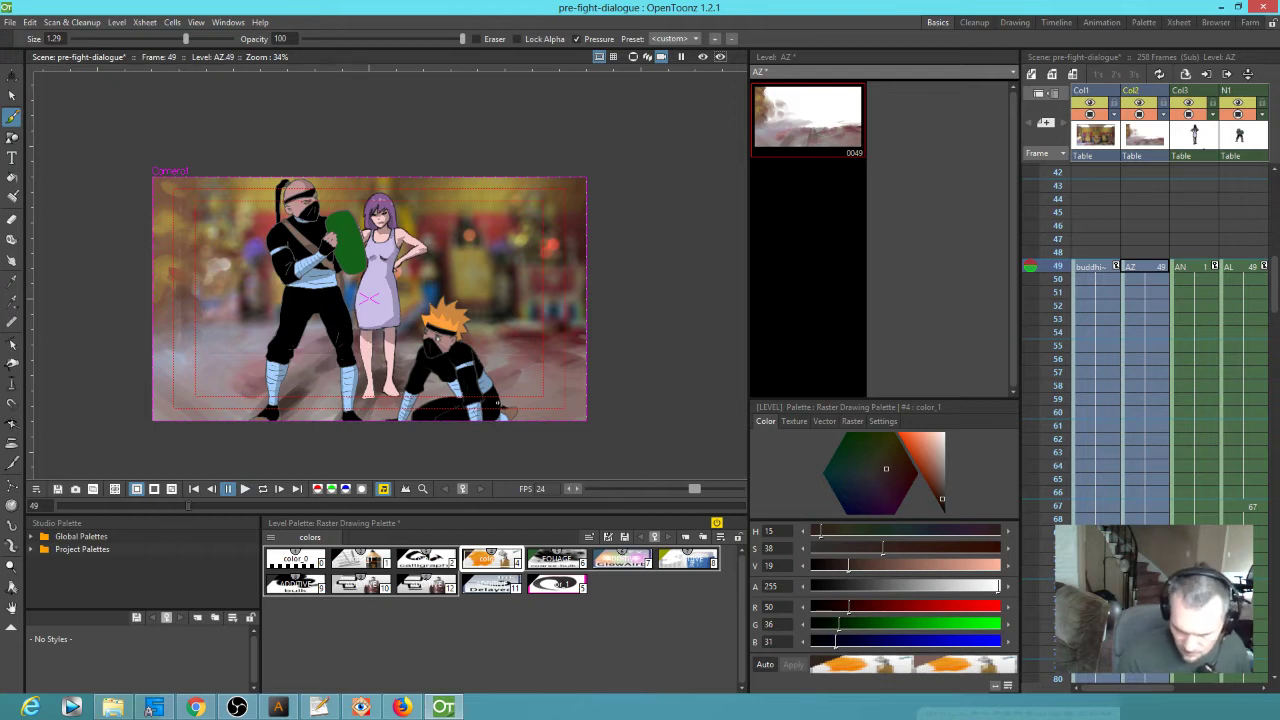
{"action": "left_click_drag", "start_coordinate": [442, 391], "coordinate": [416, 403]}
{"action": "mouse_move", "coordinate": [472, 370]}
{"action": "left_mouse_down"}
{"action": "mouse_move", "coordinate": [502, 374]}
{"action": "mouse_move", "coordinate": [516, 418]}
{"action": "mouse_move", "coordinate": [510, 402]}
{"action": "mouse_move", "coordinate": [526, 402]}
{"action": "mouse_move", "coordinate": [517, 386]}
{"action": "mouse_move", "coordinate": [533, 377]}
{"action": "mouse_move", "coordinate": [488, 361]}
{"action": "left_mouse_up"}
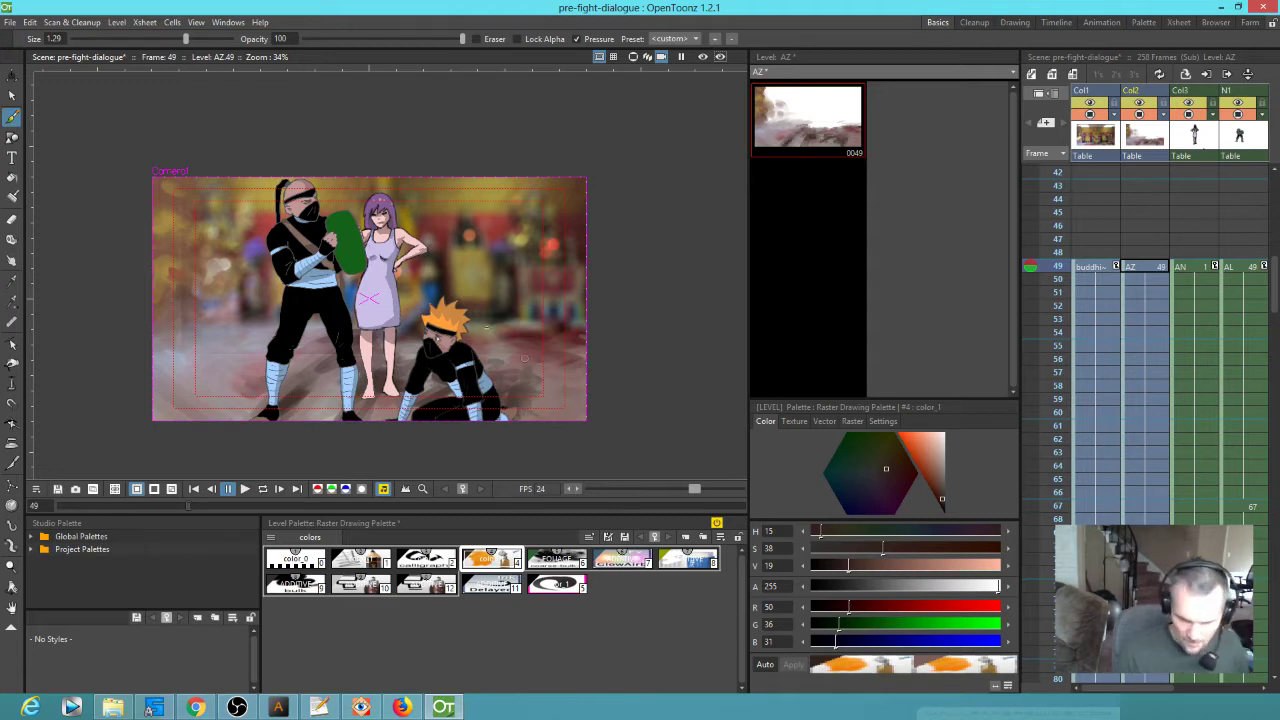
Set the brush size to 3 and paint broad dark brown shading across the floor, its rear edge and the wall behind the characters
{"action": "left_click_drag", "start_coordinate": [185, 38], "coordinate": [232, 38]}
{"action": "mouse_move", "coordinate": [500, 386]}
{"action": "left_mouse_down"}
{"action": "mouse_move", "coordinate": [515, 412]}
{"action": "mouse_move", "coordinate": [522, 398]}
{"action": "mouse_move", "coordinate": [544, 400]}
{"action": "left_mouse_up"}
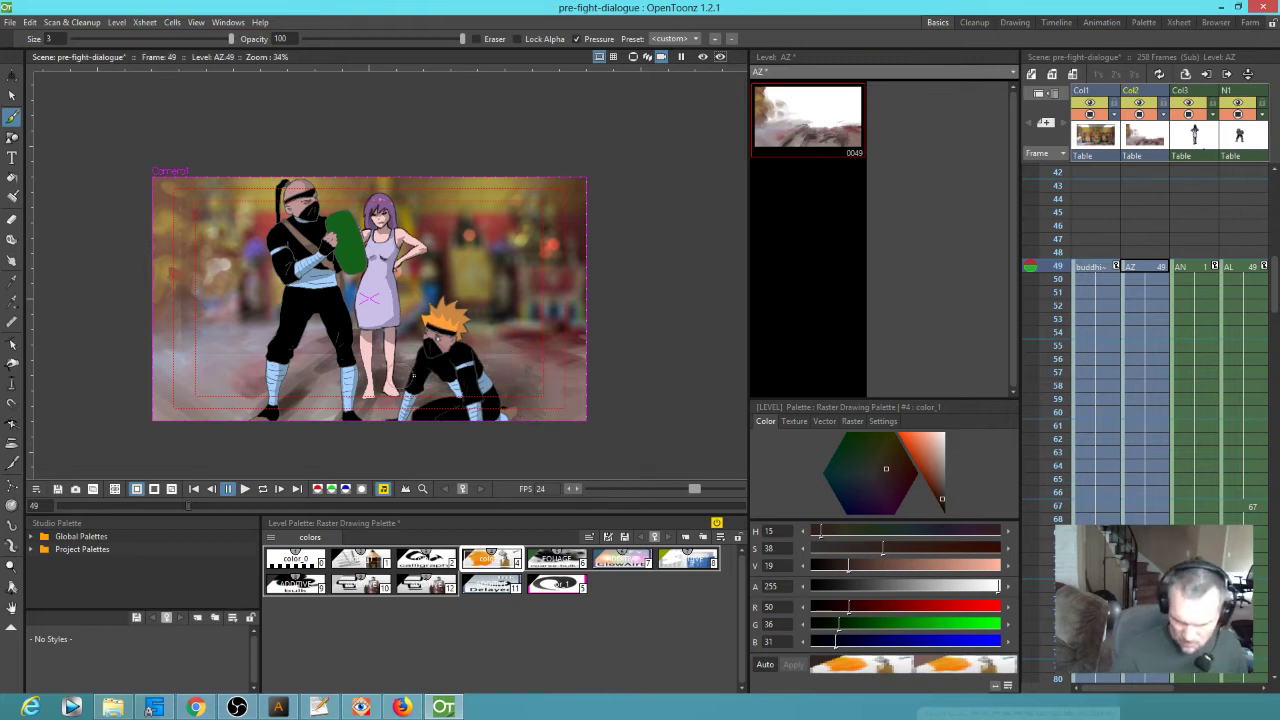
{"action": "mouse_move", "coordinate": [445, 372]}
{"action": "left_mouse_down"}
{"action": "mouse_move", "coordinate": [415, 378]}
{"action": "mouse_move", "coordinate": [338, 362]}
{"action": "mouse_move", "coordinate": [320, 376]}
{"action": "mouse_move", "coordinate": [366, 376]}
{"action": "mouse_move", "coordinate": [303, 388]}
{"action": "mouse_move", "coordinate": [342, 380]}
{"action": "left_mouse_up"}
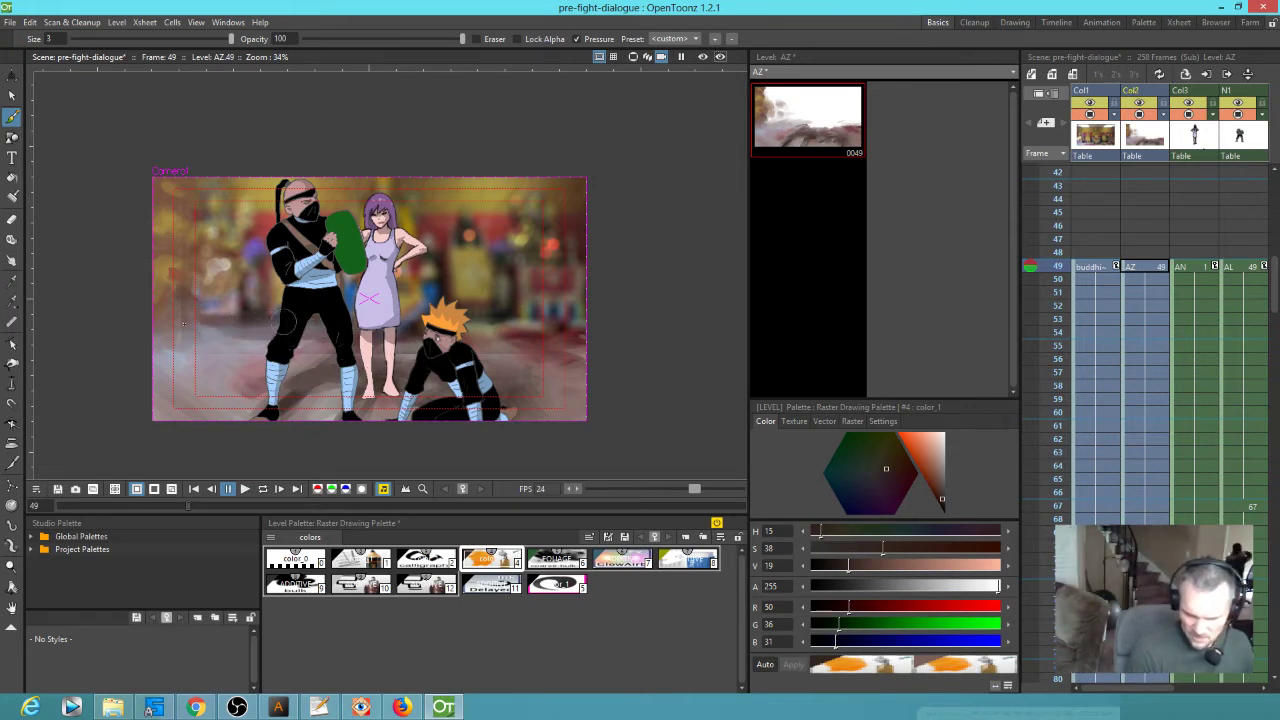
{"action": "mouse_move", "coordinate": [258, 326]}
{"action": "left_mouse_down"}
{"action": "mouse_move", "coordinate": [200, 340]}
{"action": "mouse_move", "coordinate": [300, 340]}
{"action": "left_mouse_up"}
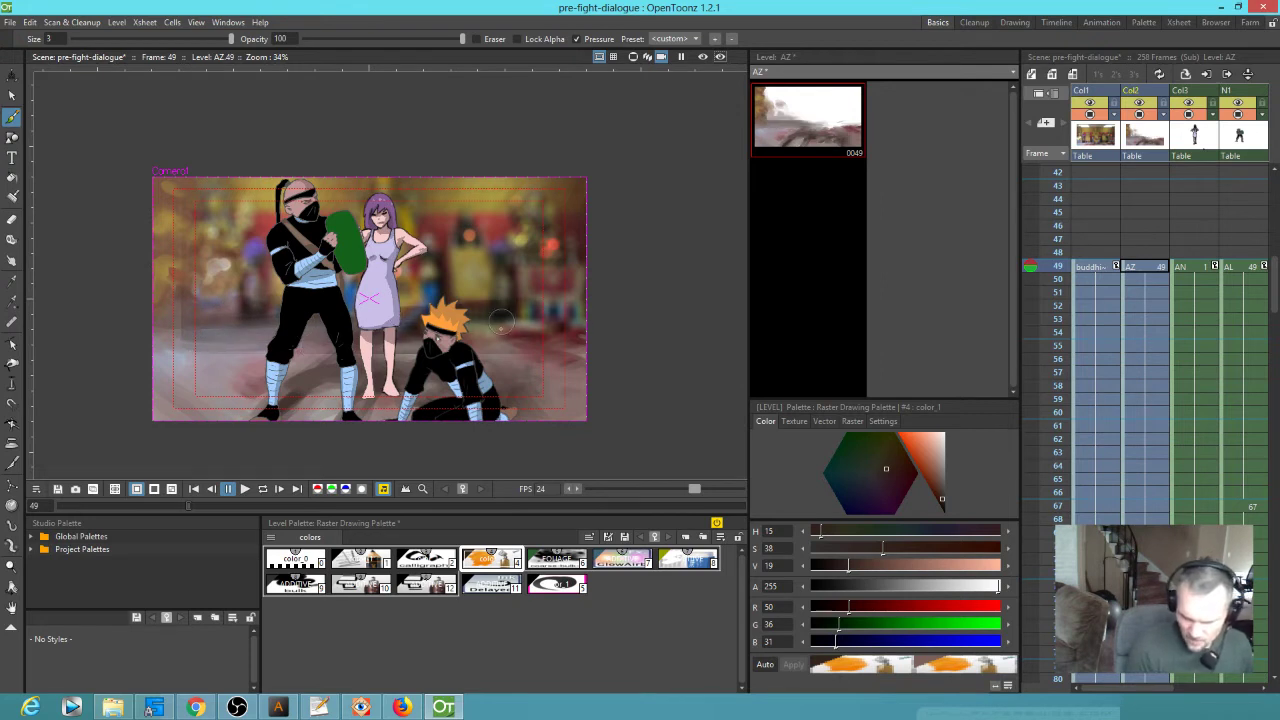
{"action": "mouse_move", "coordinate": [463, 272]}
{"action": "left_mouse_down"}
{"action": "mouse_move", "coordinate": [430, 262]}
{"action": "mouse_move", "coordinate": [388, 282]}
{"action": "left_mouse_up"}
{"action": "left_click_drag", "start_coordinate": [468, 338], "coordinate": [600, 340]}
{"action": "left_click_drag", "start_coordinate": [490, 384], "coordinate": [279, 420]}
{"action": "left_click_drag", "start_coordinate": [338, 382], "coordinate": [290, 405]}
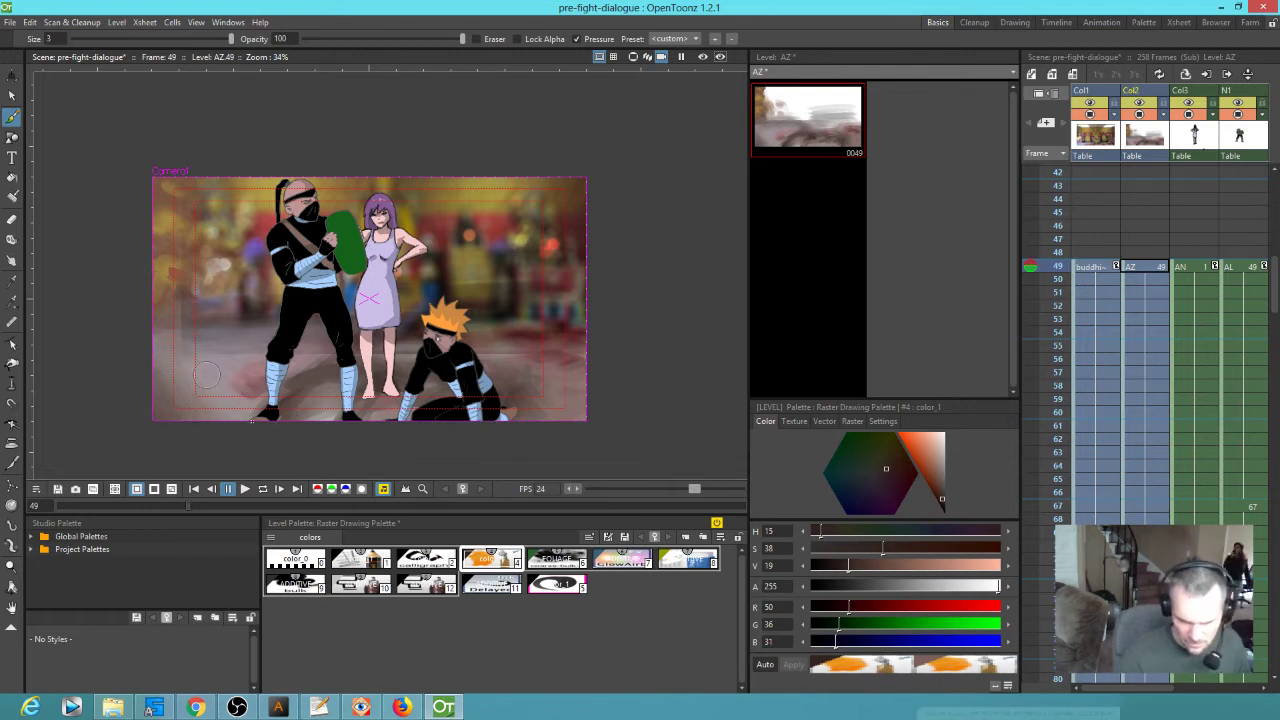
Paint dark brown vertical bands down the left and right edges of the frame to form framing pillars
{"action": "mouse_move", "coordinate": [566, 160]}
{"action": "left_mouse_down"}
{"action": "mouse_move", "coordinate": [578, 410]}
{"action": "mouse_move", "coordinate": [551, 143]}
{"action": "mouse_move", "coordinate": [586, 443]}
{"action": "left_mouse_up"}
{"action": "mouse_move", "coordinate": [566, 211]}
{"action": "left_mouse_down"}
{"action": "mouse_move", "coordinate": [567, 379]}
{"action": "mouse_move", "coordinate": [552, 185]}
{"action": "mouse_move", "coordinate": [561, 364]}
{"action": "mouse_move", "coordinate": [558, 197]}
{"action": "mouse_move", "coordinate": [557, 300]}
{"action": "left_mouse_up"}
{"action": "mouse_move", "coordinate": [131, 177]}
{"action": "left_mouse_down"}
{"action": "mouse_move", "coordinate": [164, 430]}
{"action": "mouse_move", "coordinate": [148, 123]}
{"action": "mouse_move", "coordinate": [162, 363]}
{"action": "mouse_move", "coordinate": [143, 214]}
{"action": "mouse_move", "coordinate": [151, 352]}
{"action": "mouse_move", "coordinate": [158, 216]}
{"action": "mouse_move", "coordinate": [170, 405]}
{"action": "left_mouse_up"}
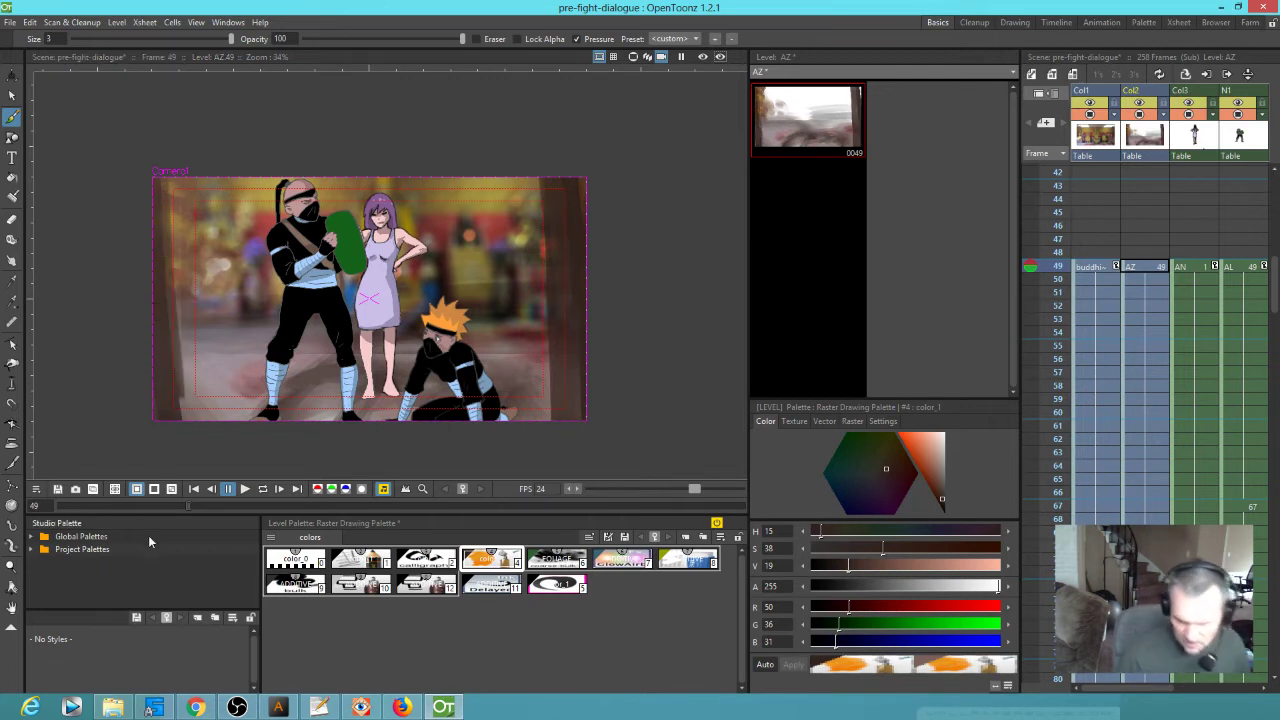
{"action": "left_click_drag", "start_coordinate": [168, 185], "coordinate": [177, 327]}
{"action": "left_click_drag", "start_coordinate": [545, 177], "coordinate": [554, 415]}
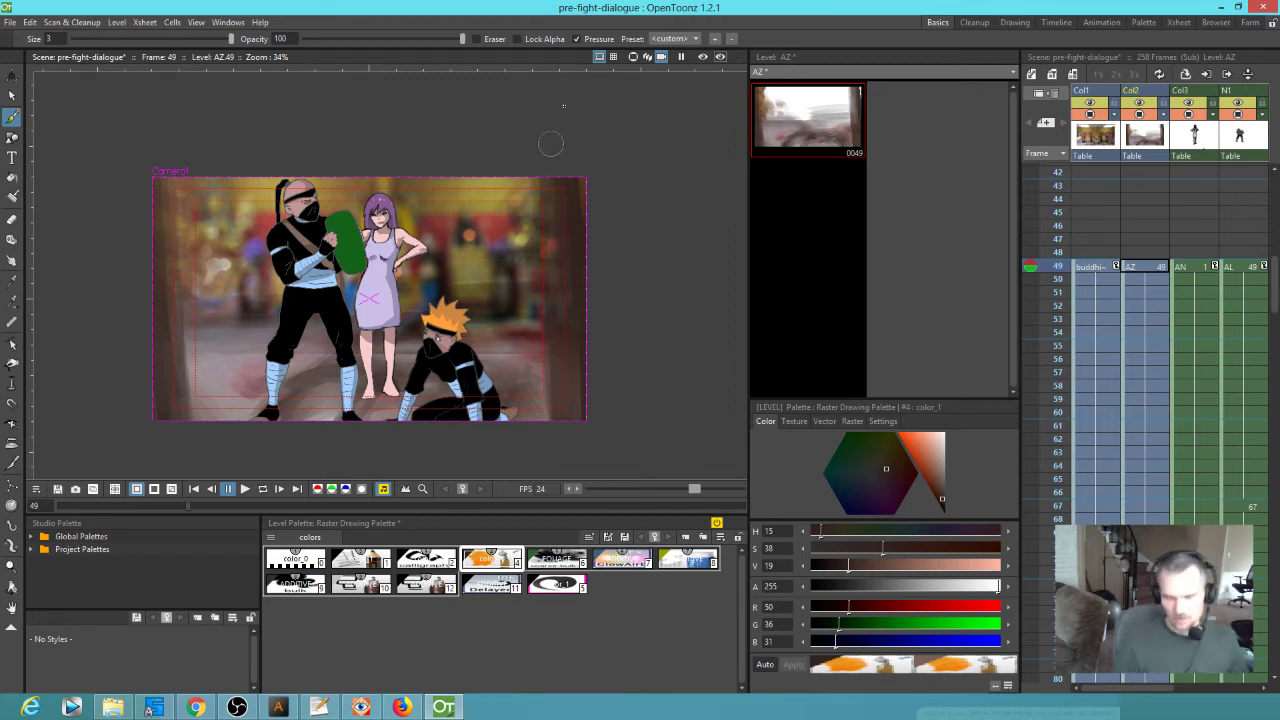
{"action": "mouse_move", "coordinate": [540, 186]}
{"action": "left_mouse_down"}
{"action": "mouse_move", "coordinate": [540, 349]}
{"action": "mouse_move", "coordinate": [525, 162]}
{"action": "mouse_move", "coordinate": [531, 354]}
{"action": "left_mouse_up"}
{"action": "left_click_drag", "start_coordinate": [537, 187], "coordinate": [550, 418]}
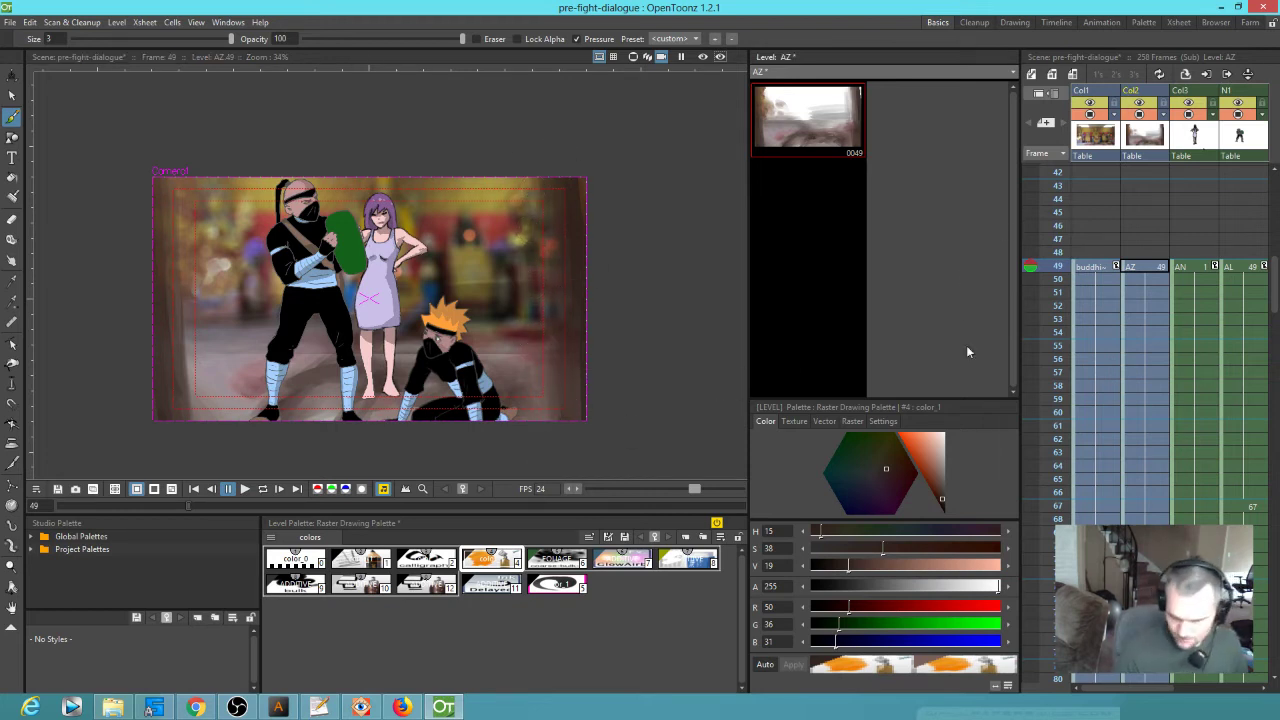
Darken the brush colour to near-black and paint it down the outermost left and right edges of the frame
{"action": "left_click", "coordinate": [940, 510]}
{"action": "left_click_drag", "start_coordinate": [582, 182], "coordinate": [593, 428]}
{"action": "left_click_drag", "start_coordinate": [136, 182], "coordinate": [168, 422]}
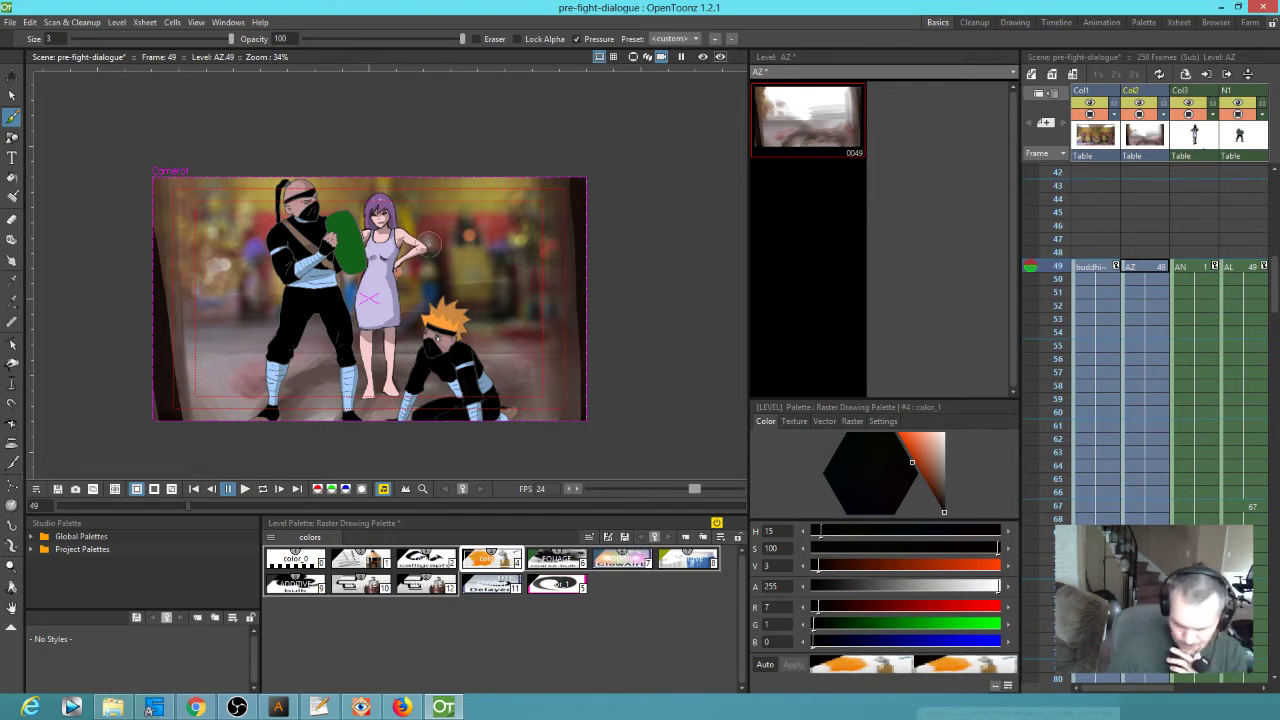
Return from the sub-xsheet to the main scene and save everything
{"action": "scroll", "coordinate": [597, 322], "scroll_direction": "up", "scroll_amount": 2}
{"action": "scroll", "coordinate": [597, 322], "scroll_direction": "down", "scroll_amount": 1}
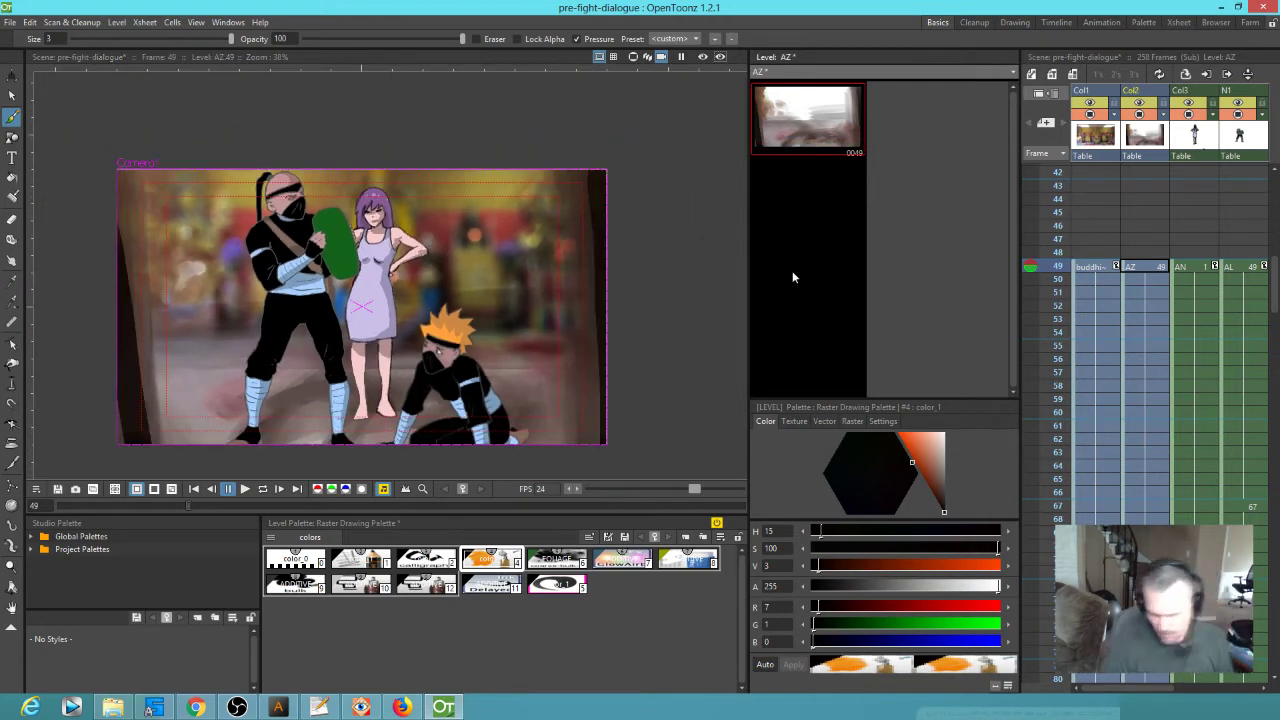
{"action": "key", "text": "alt+u"}
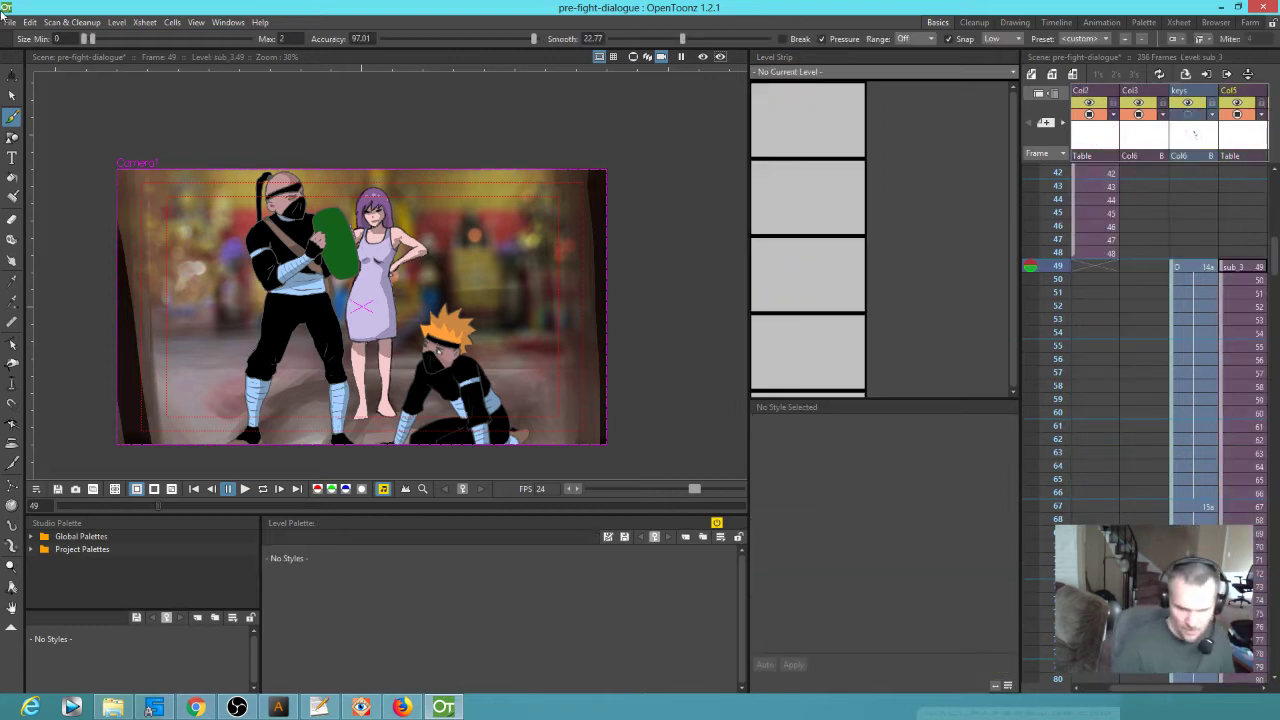
{"action": "left_click", "coordinate": [14, 37]}
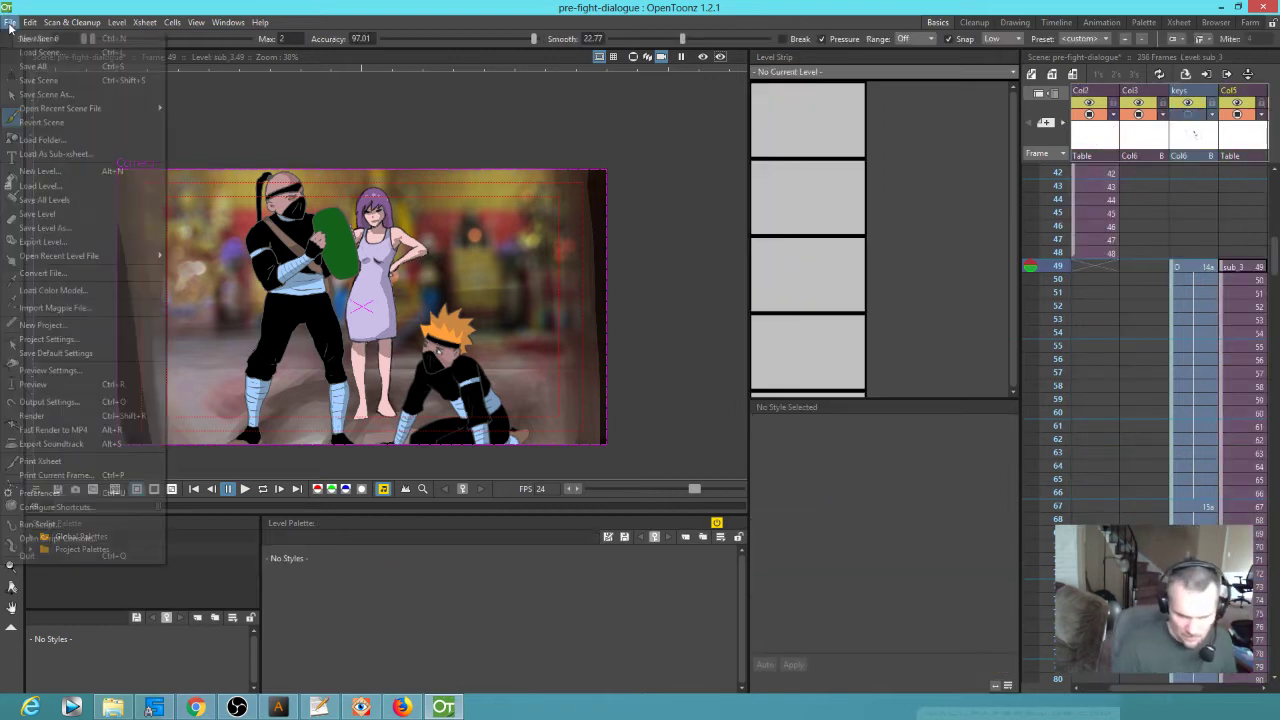
{"action": "left_click", "coordinate": [45, 63]}
Play the main scene in a loop to review the shot with its new background, and stop the playback
{"action": "scroll", "coordinate": [421, 287], "scroll_direction": "down", "scroll_amount": 2}
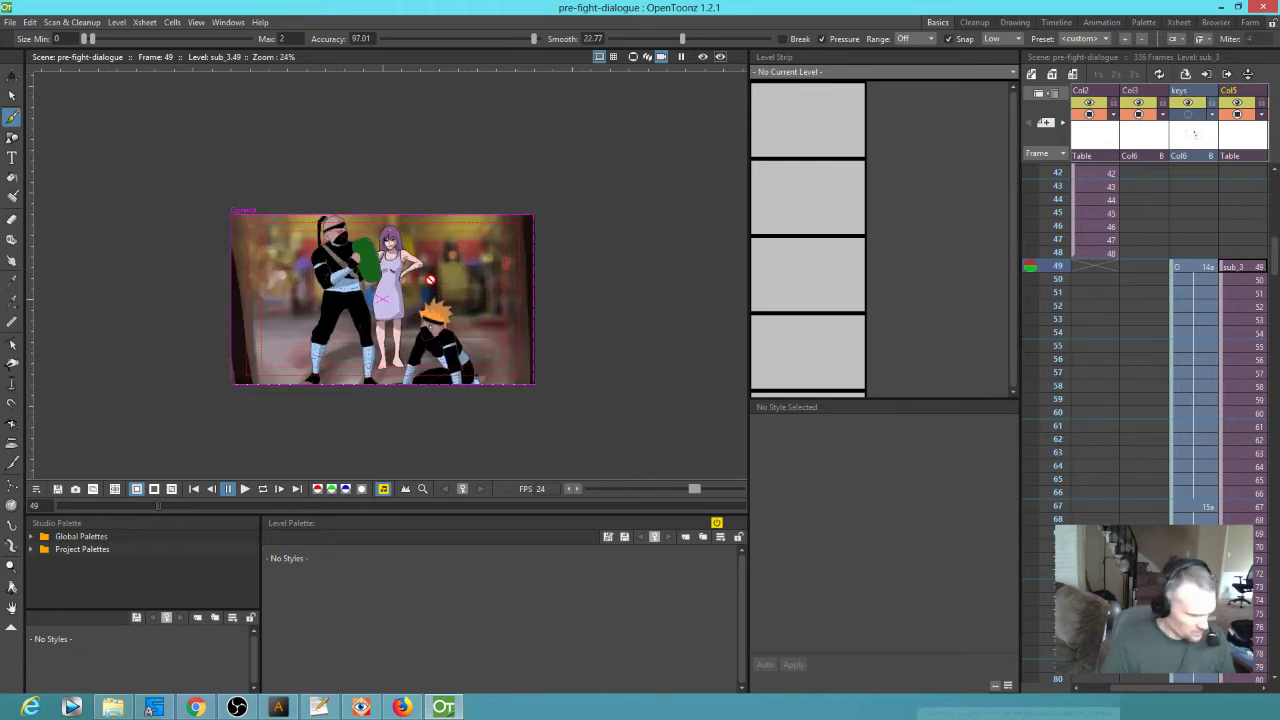
{"action": "key", "text": "l"}
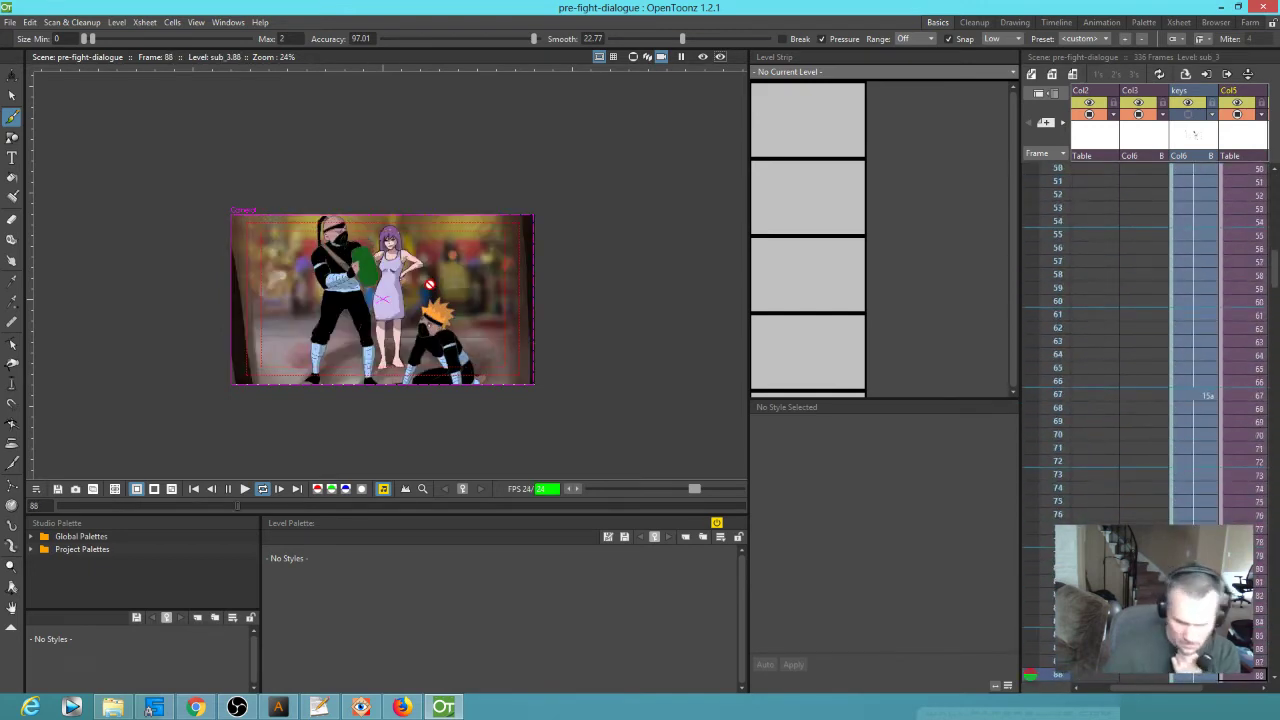
{"action": "key", "text": "p"}
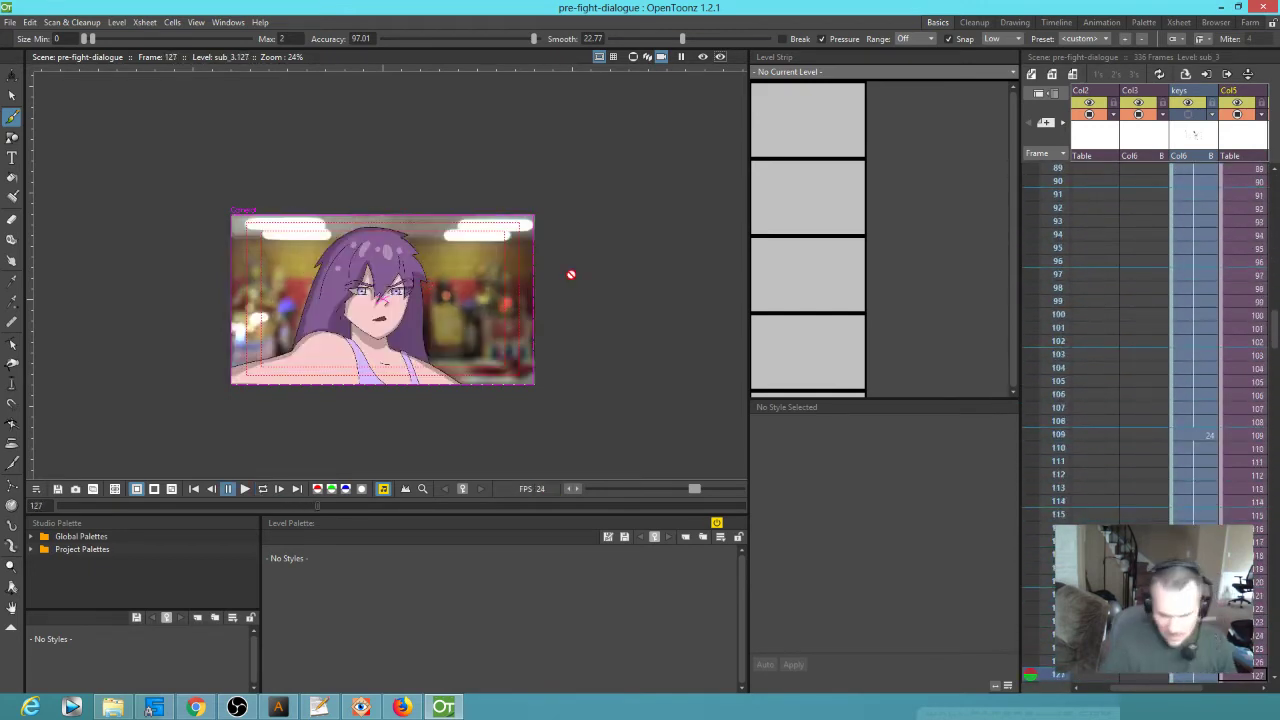
Open the sub_3 sub-xsheet from frame 49 and select the empty Col7 cell at frame 49
{"action": "scroll", "coordinate": [1180, 343], "scroll_direction": "up", "scroll_amount": 10}
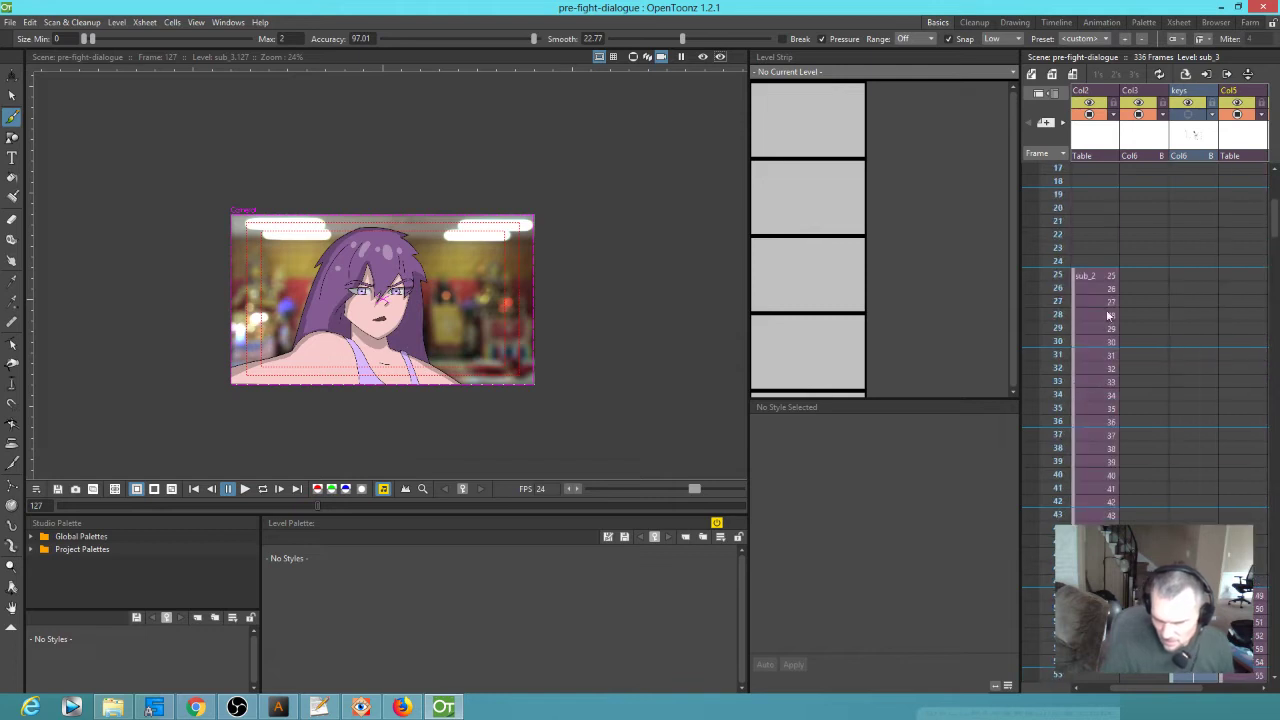
{"action": "left_click", "coordinate": [1097, 280]}
{"action": "scroll", "coordinate": [1095, 290], "scroll_direction": "down", "scroll_amount": 4}
{"action": "scroll", "coordinate": [1194, 371], "scroll_direction": "left", "scroll_amount": 1}
{"action": "left_click", "coordinate": [1237, 250]}
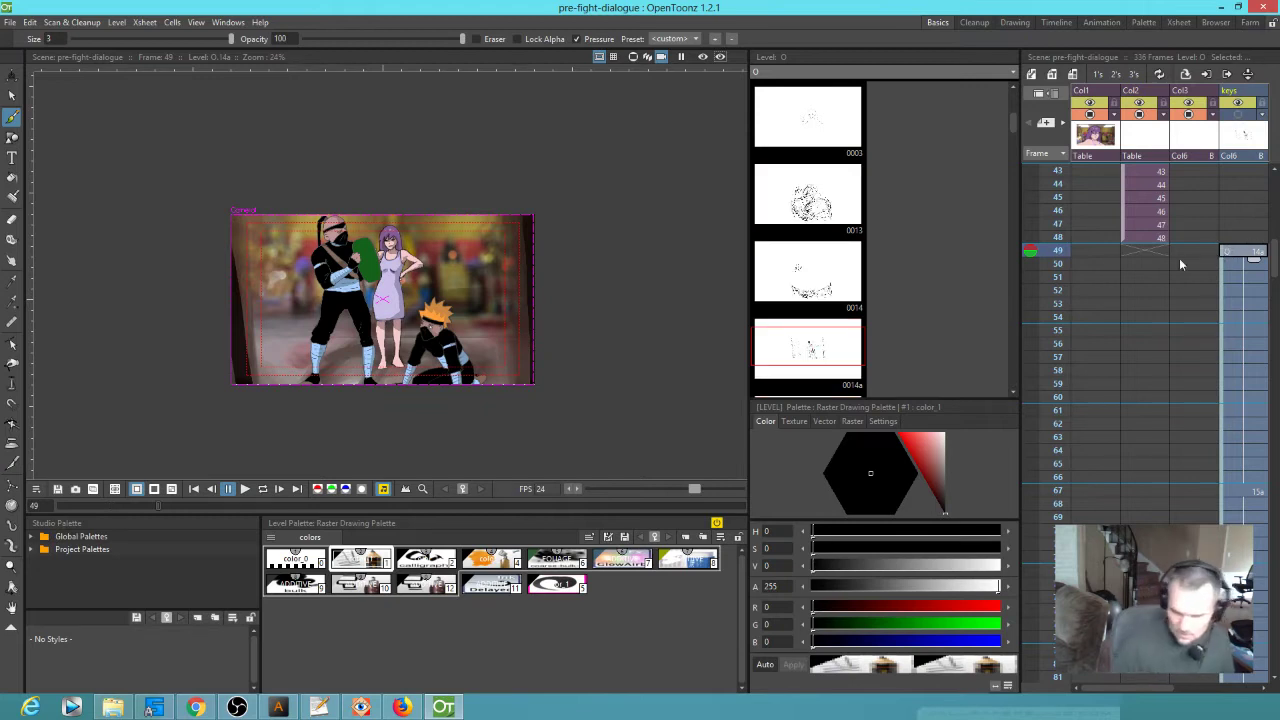
{"action": "scroll", "coordinate": [1132, 276], "scroll_direction": "right", "scroll_amount": 2}
{"action": "double_click", "coordinate": [1222, 245]}
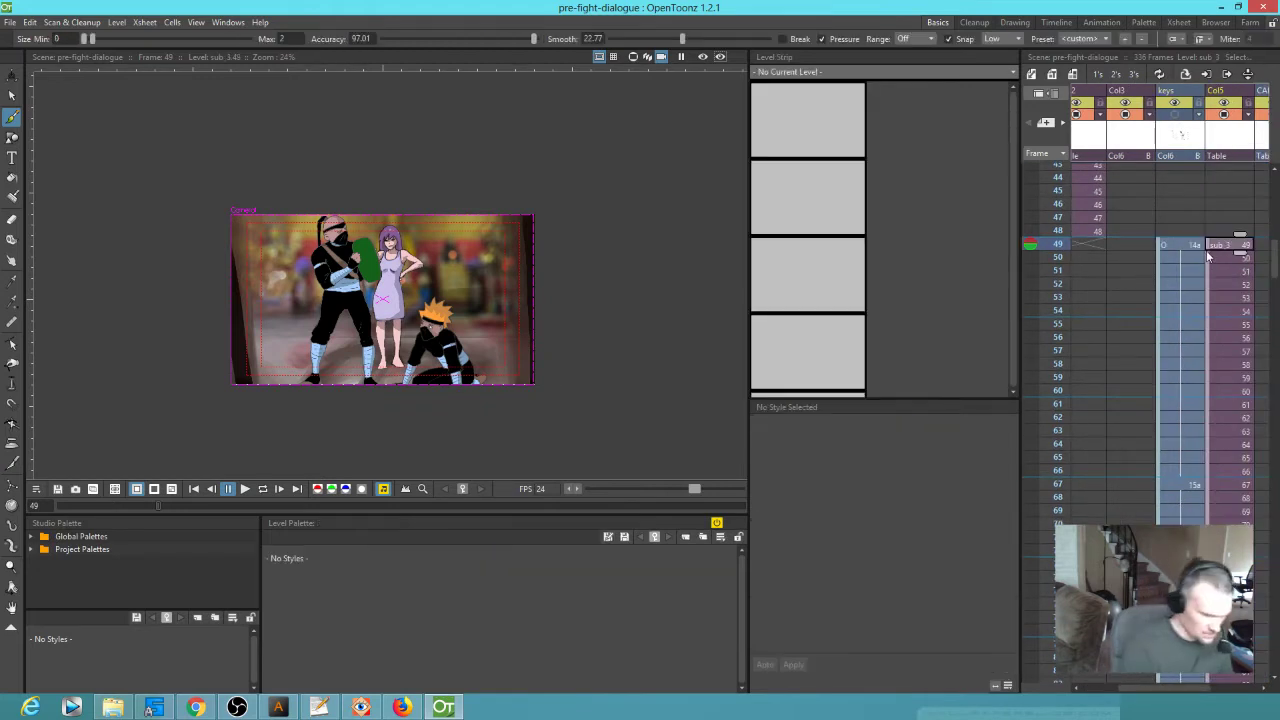
{"action": "scroll", "coordinate": [1113, 304], "scroll_direction": "right", "scroll_amount": 4}
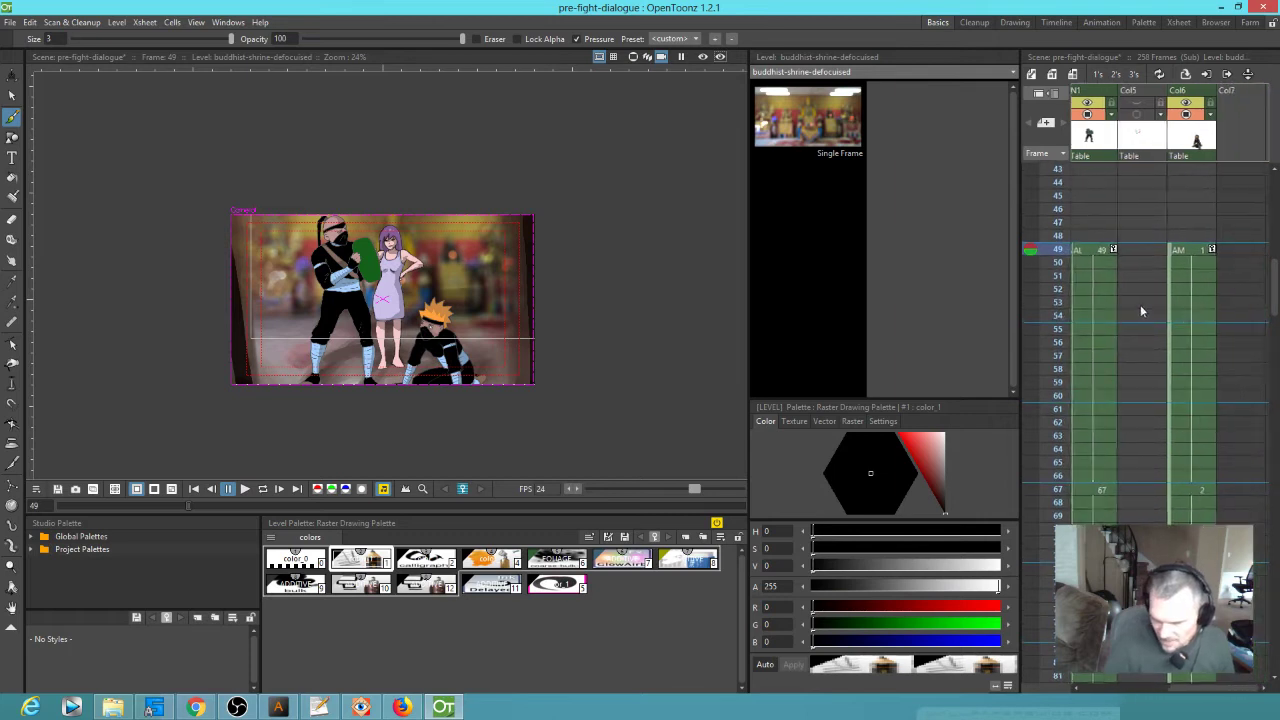
{"action": "left_click", "coordinate": [1211, 250]}
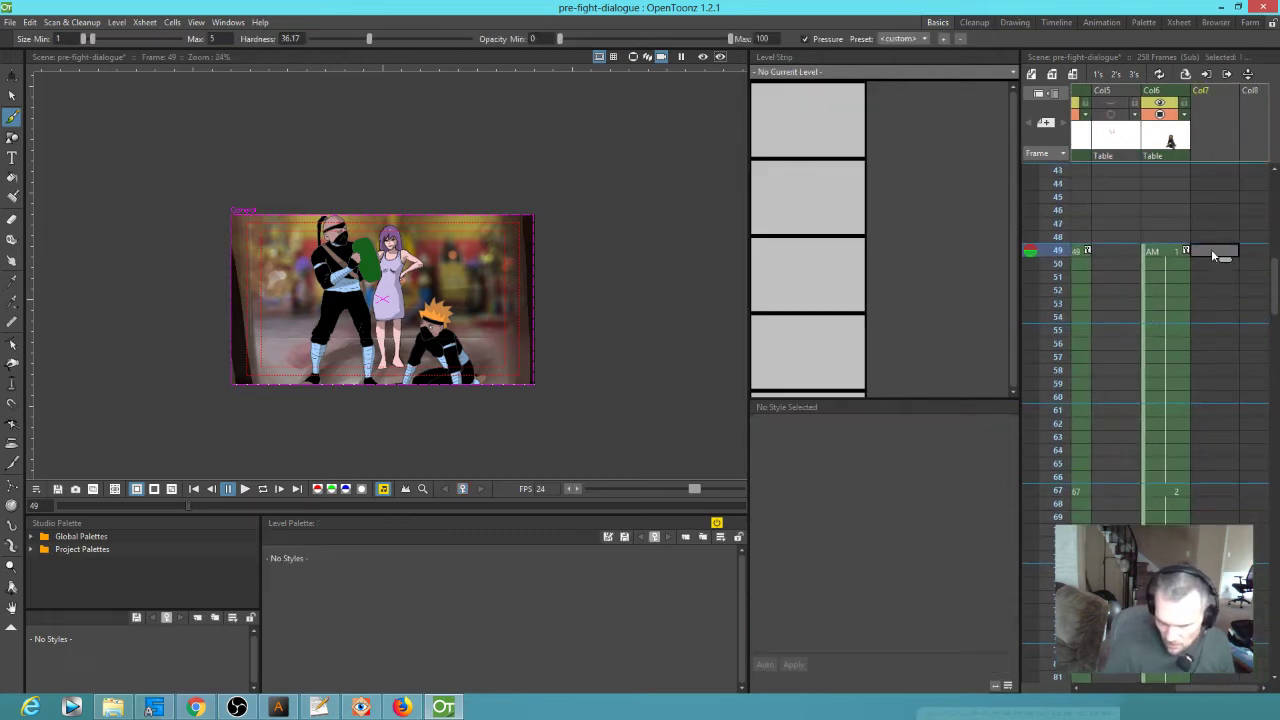
{"action": "left_click", "coordinate": [311, 355]}
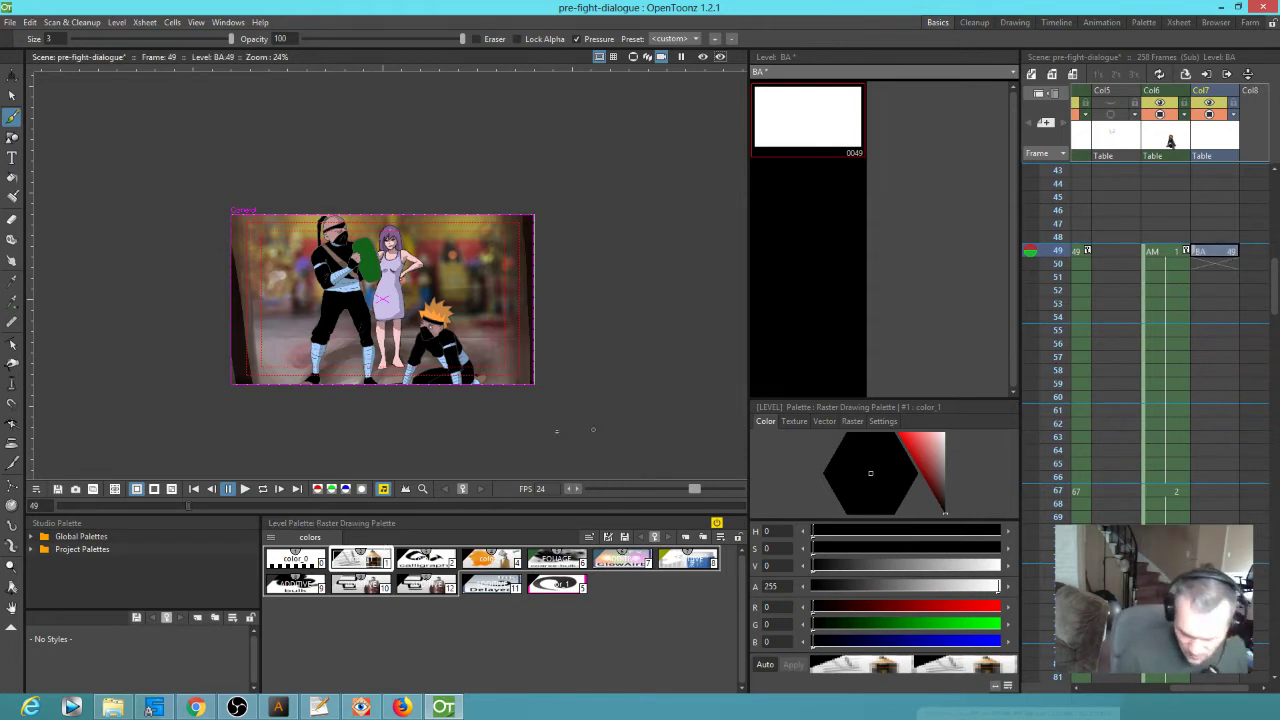
{"action": "key", "text": "shift+space"}
{"action": "scroll", "coordinate": [356, 346], "scroll_direction": "up", "scroll_amount": 5}
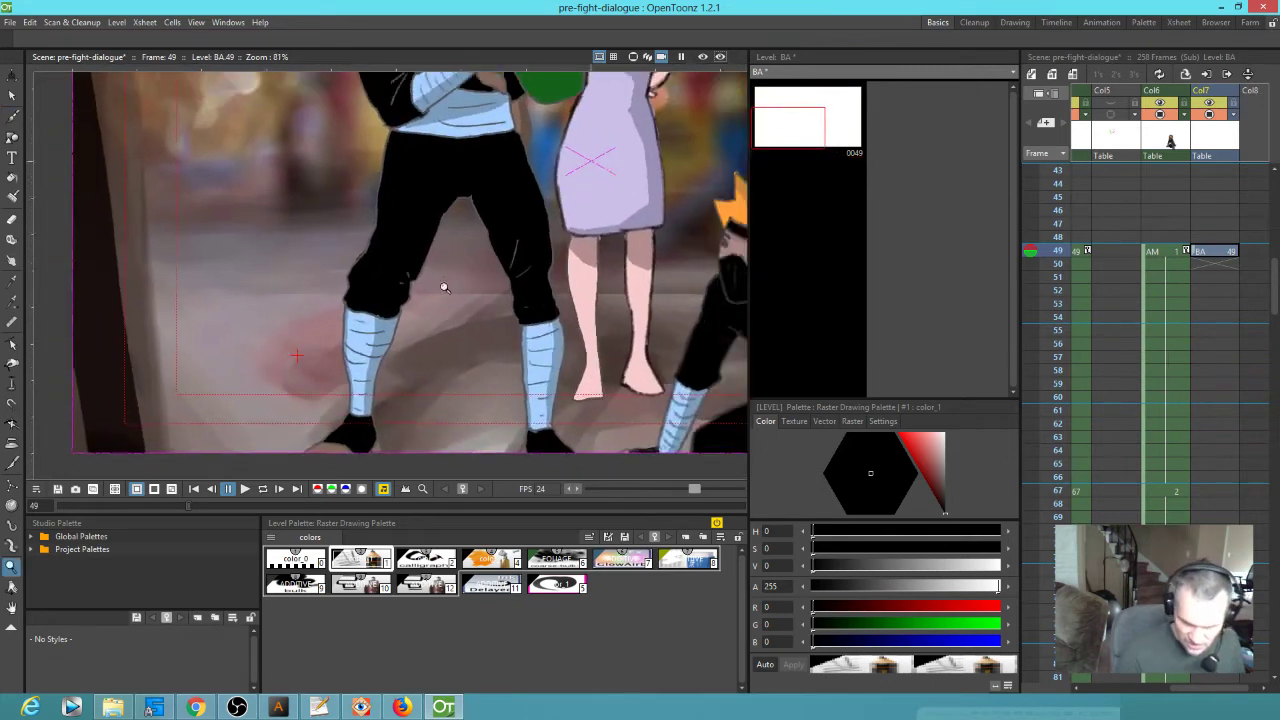
{"action": "scroll", "coordinate": [425, 425], "scroll_direction": "down", "scroll_amount": 1}
{"action": "left_click_drag", "start_coordinate": [425, 425], "coordinate": [536, 376]}
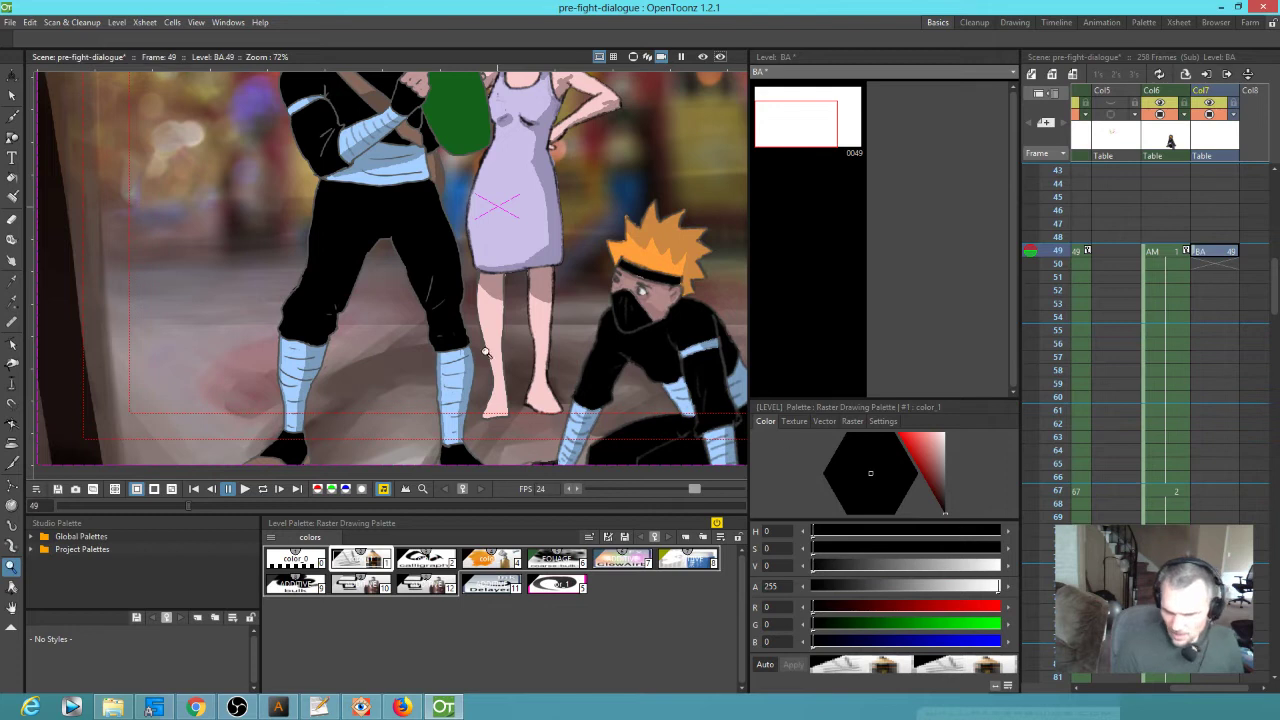
{"action": "left_click_drag", "start_coordinate": [608, 315], "coordinate": [596, 375]}
{"action": "left_click_drag", "start_coordinate": [1169, 287], "coordinate": [1248, 287]}
{"action": "left_click_drag", "start_coordinate": [1109, 263], "coordinate": [1128, 264]}
Select the defocused shrine level in Col1 at frame 49 and try painting on it with the black brush at size 3
{"action": "left_click", "coordinate": [1106, 269]}
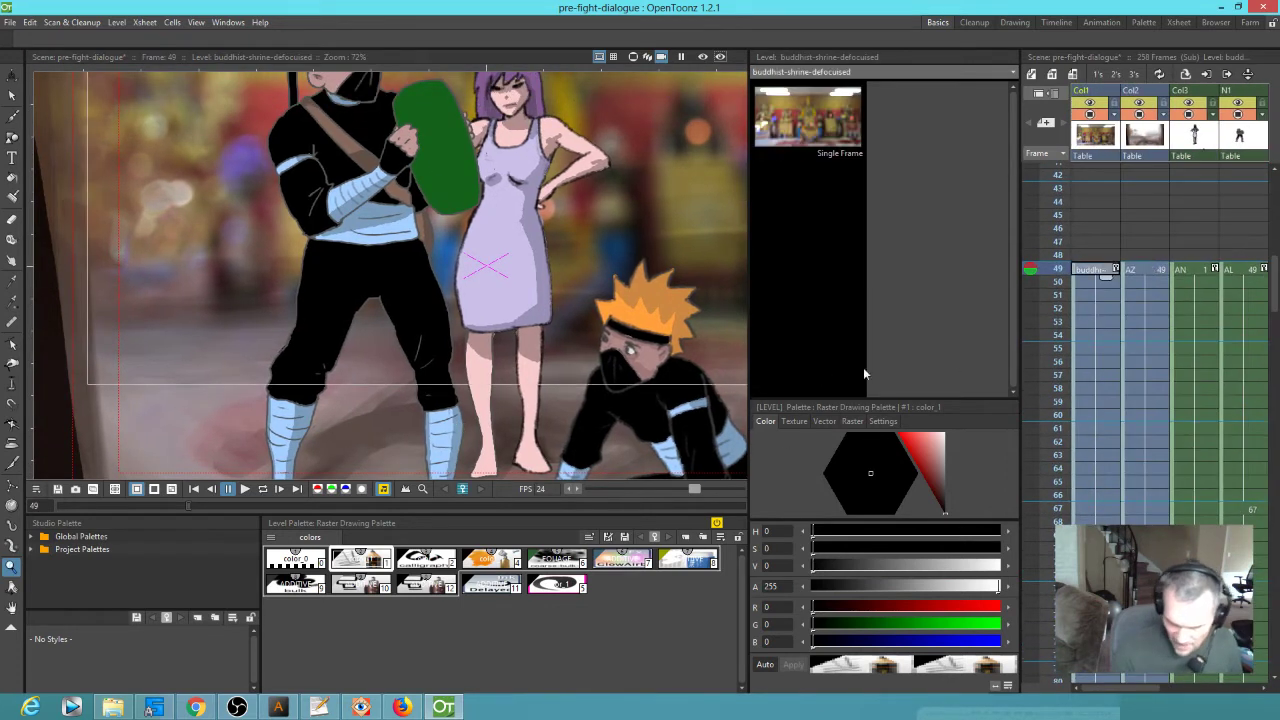
{"action": "left_click_drag", "start_coordinate": [432, 339], "coordinate": [397, 369]}
{"action": "scroll", "coordinate": [343, 369], "scroll_direction": "down", "scroll_amount": 2}
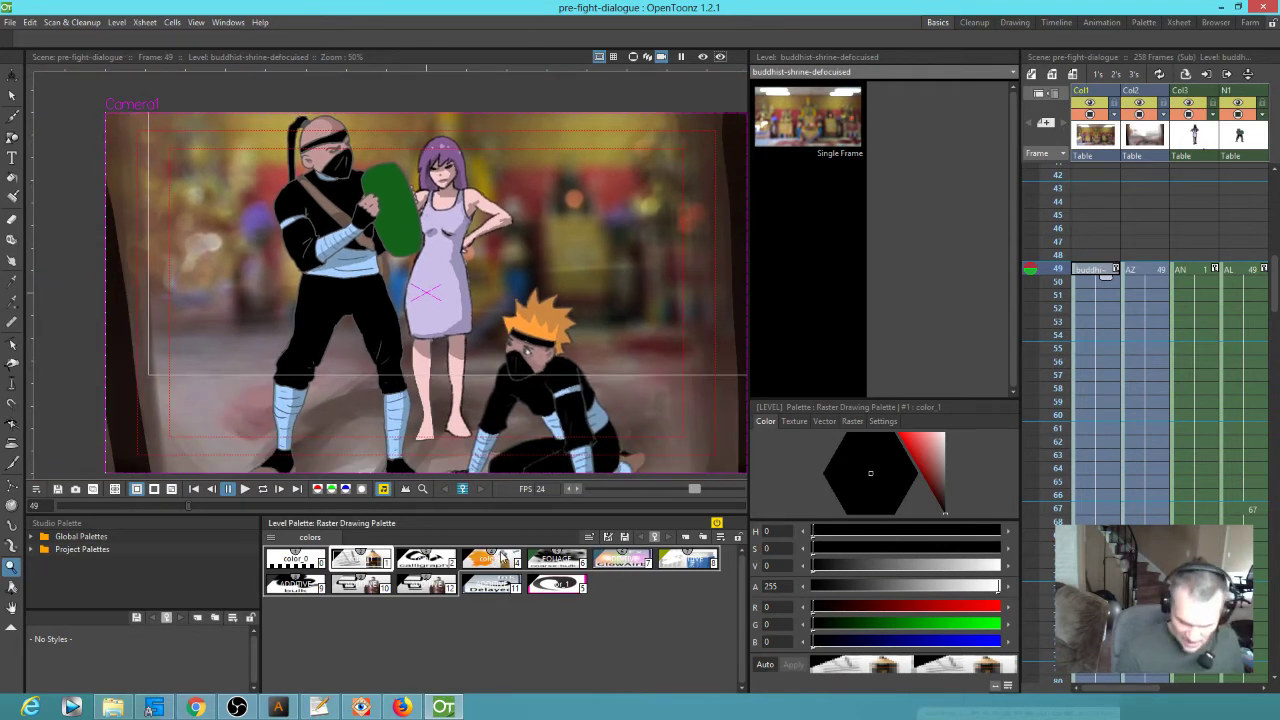
{"action": "left_click", "coordinate": [491, 558]}
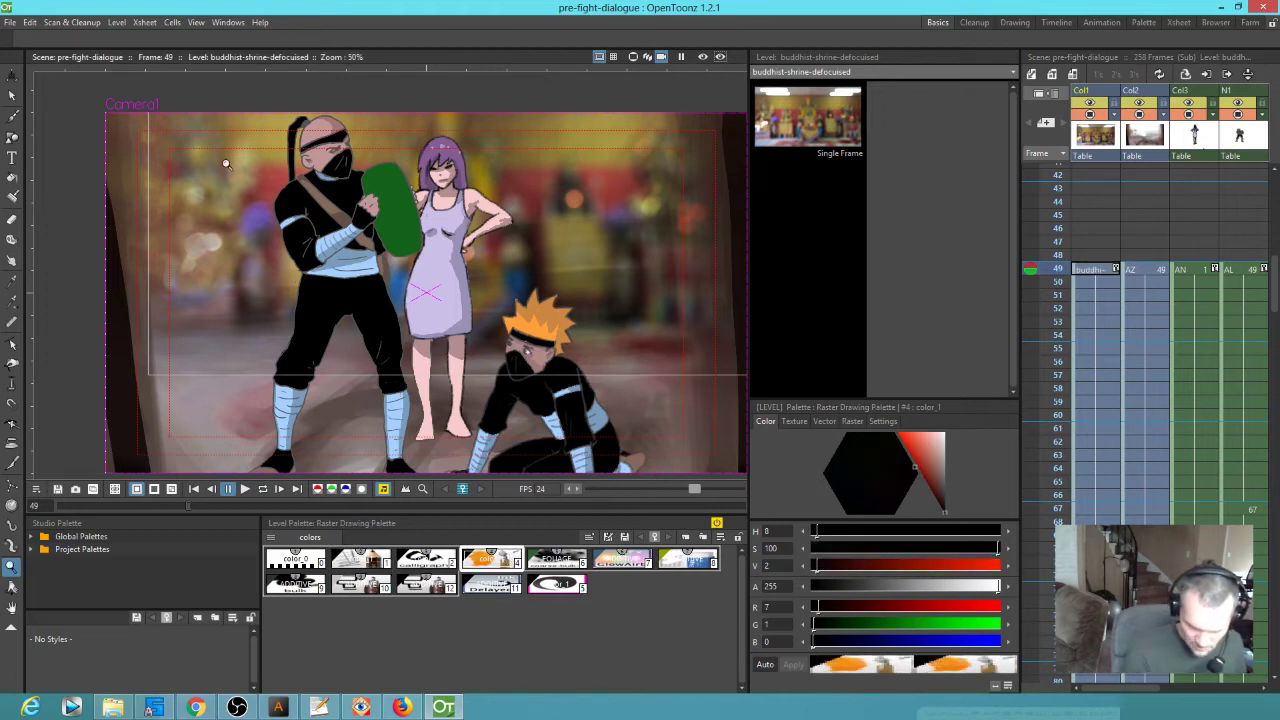
{"action": "key", "text": "b"}
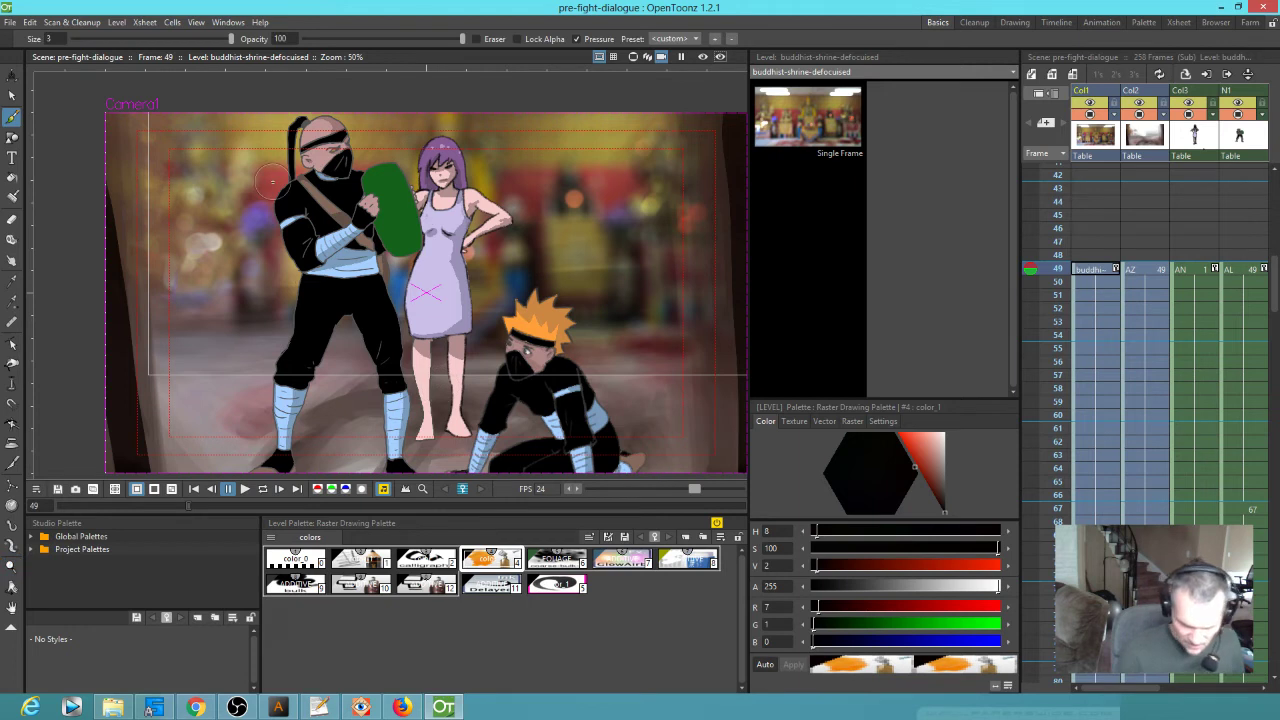
{"action": "key", "text": "1"}
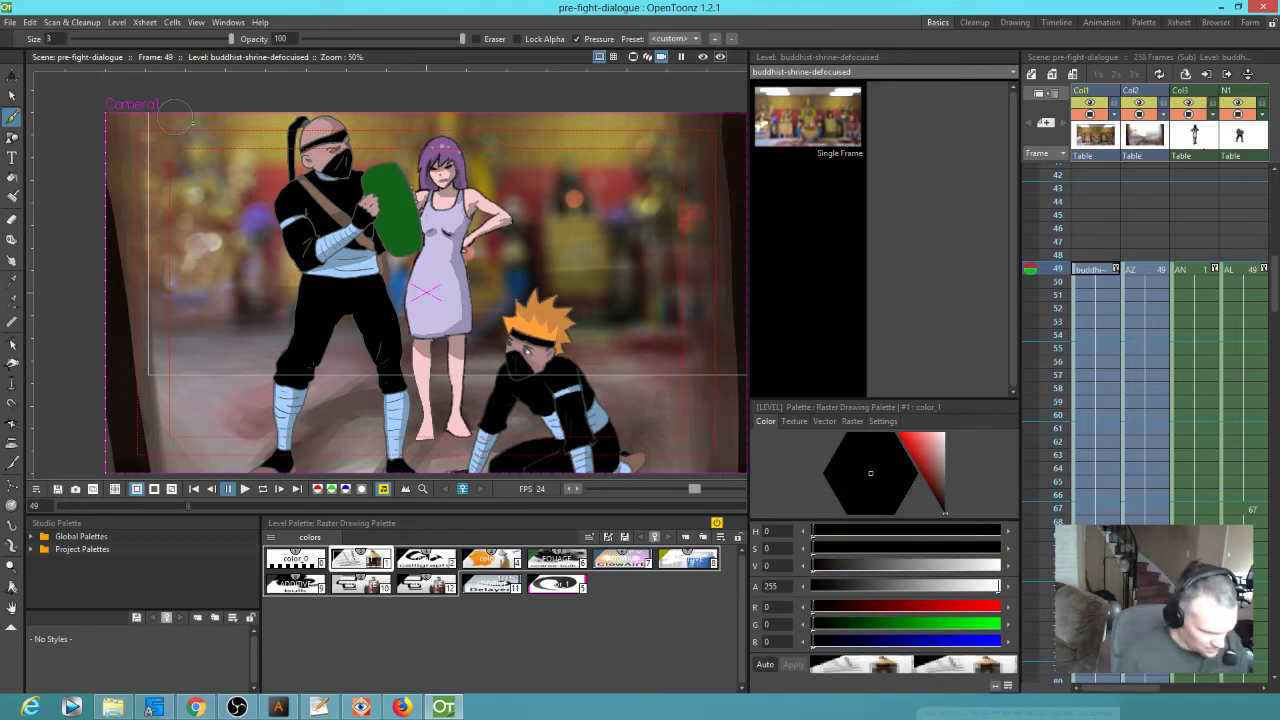
{"action": "left_click", "coordinate": [310, 327]}
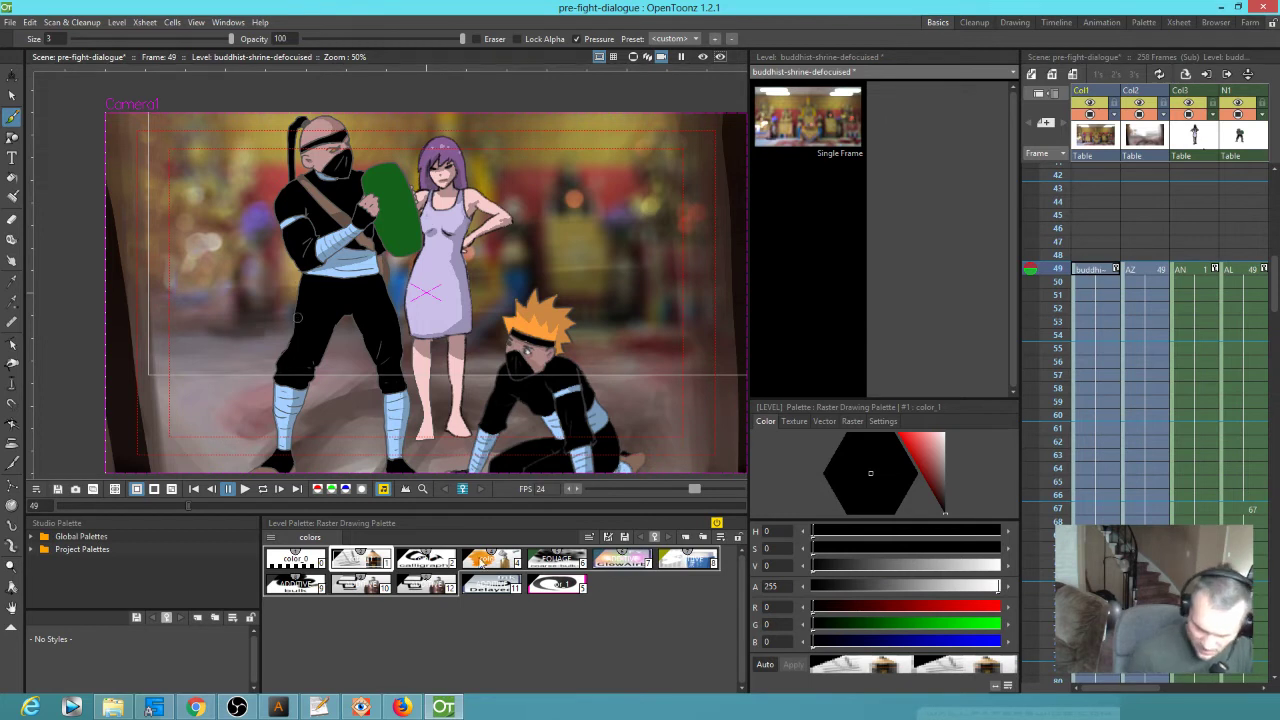
Try painting blurred dark strokes onto the shrine level with brush style 4 at size 2
{"action": "left_click", "coordinate": [503, 553]}
{"action": "double_click", "coordinate": [48, 38]}
{"action": "type", "text": "2"}
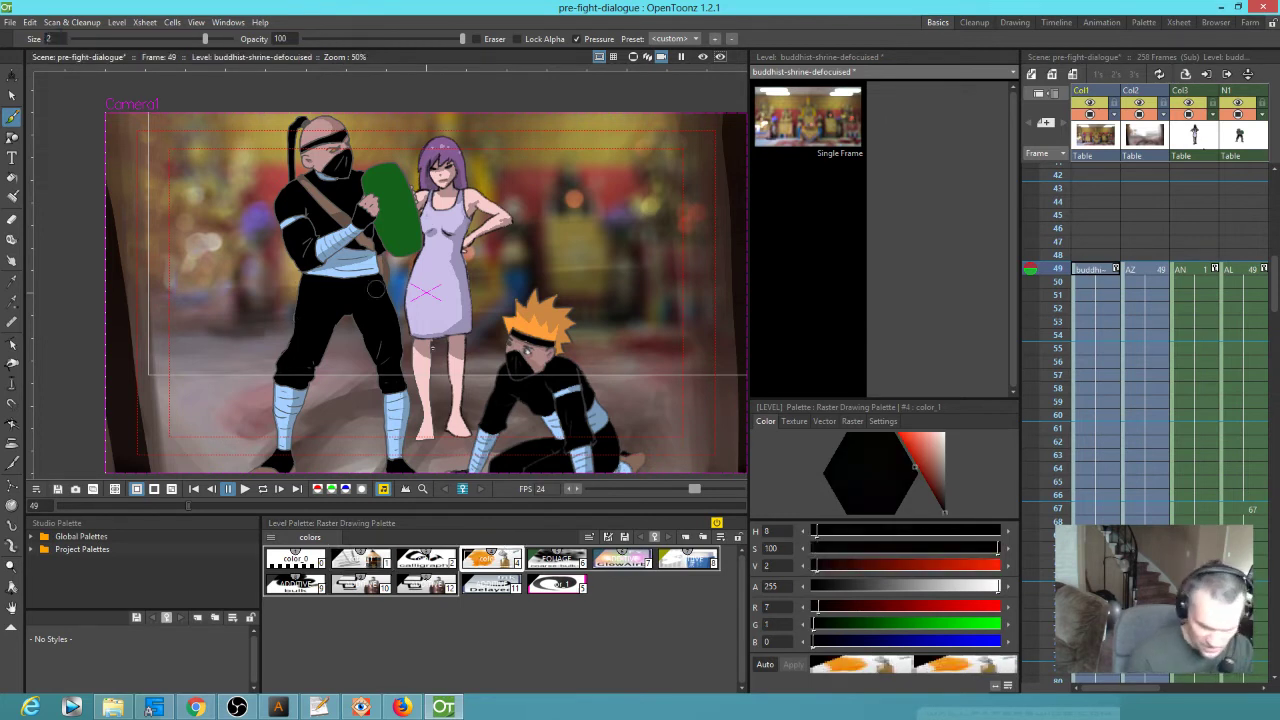
{"action": "left_click", "coordinate": [361, 558]}
{"action": "double_click", "coordinate": [54, 38]}
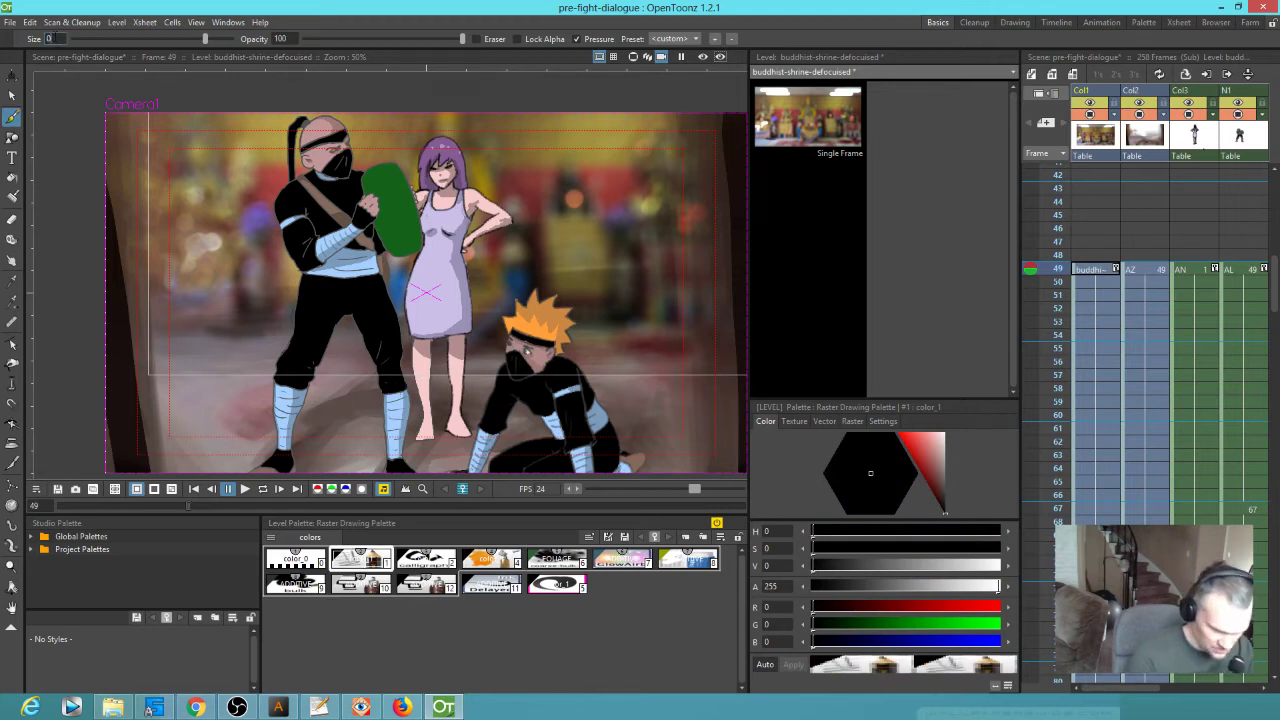
{"action": "left_click", "coordinate": [491, 558]}
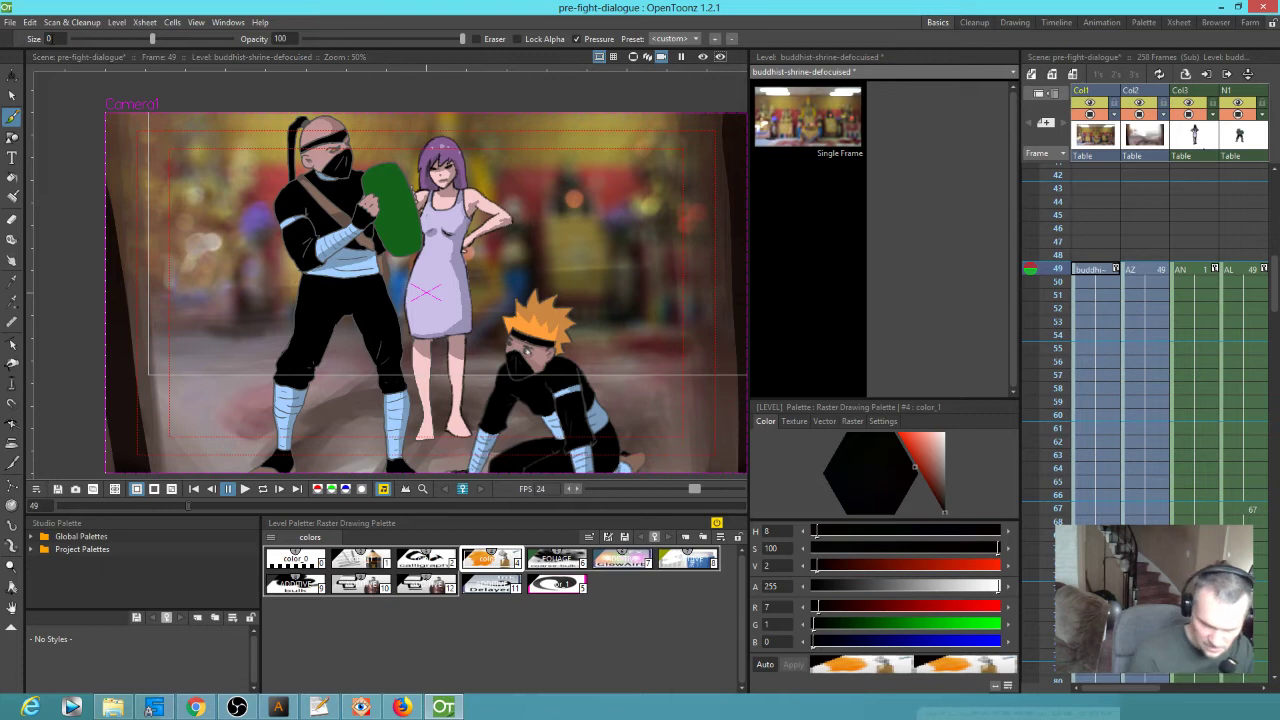
{"action": "type", "text": "2"}
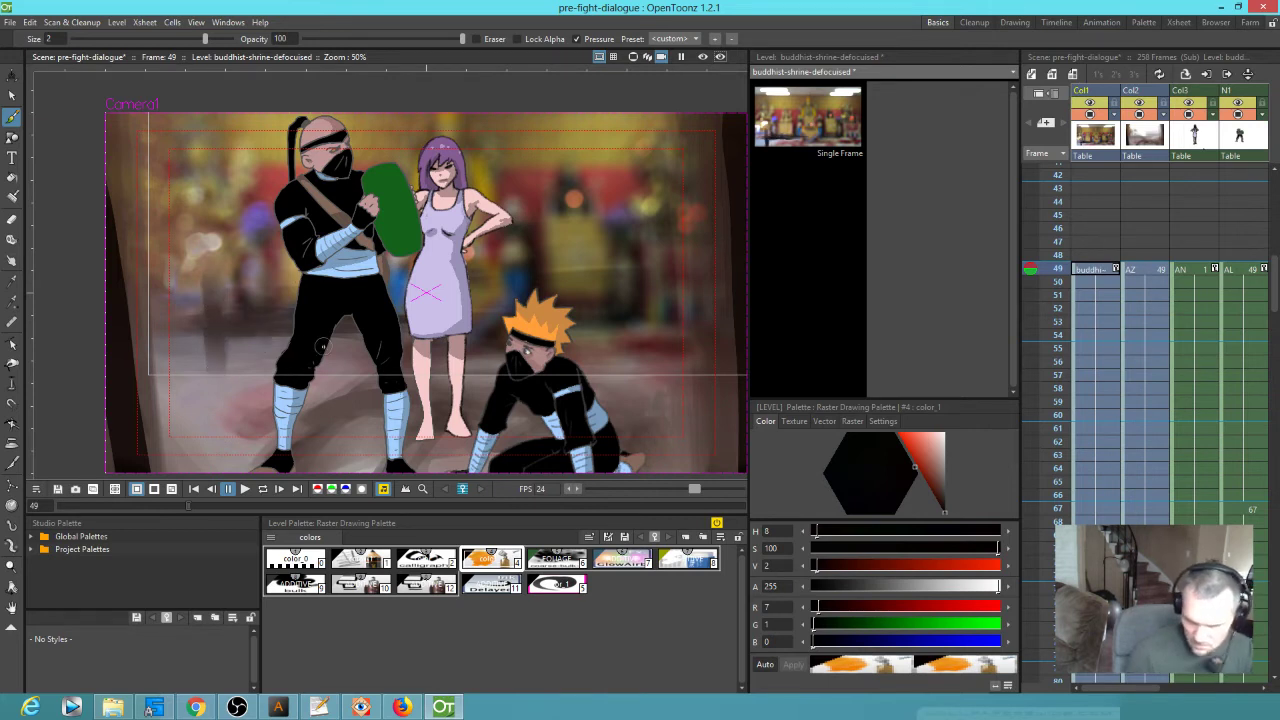
{"action": "left_click_drag", "start_coordinate": [706, 407], "coordinate": [828, 411]}
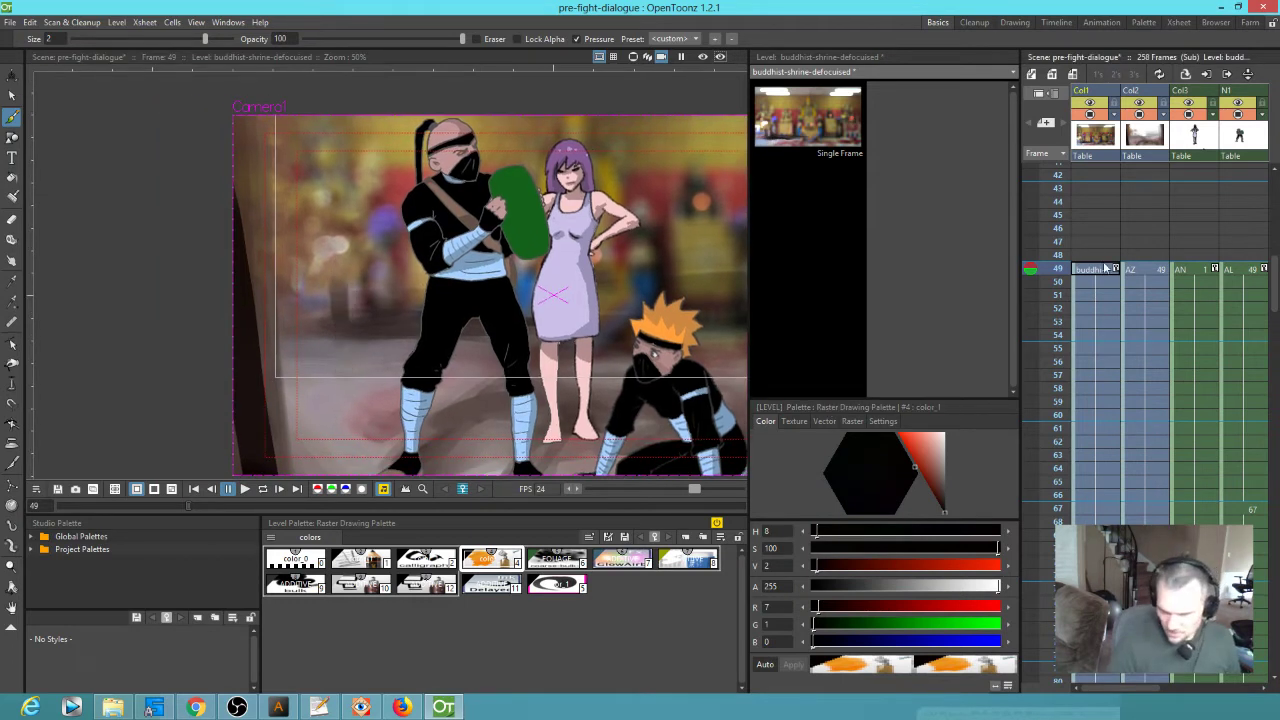
Hide Col2 to check the bare shrine column, show it again and select its AZ drawing at frame 49
{"action": "left_click", "coordinate": [1144, 118]}
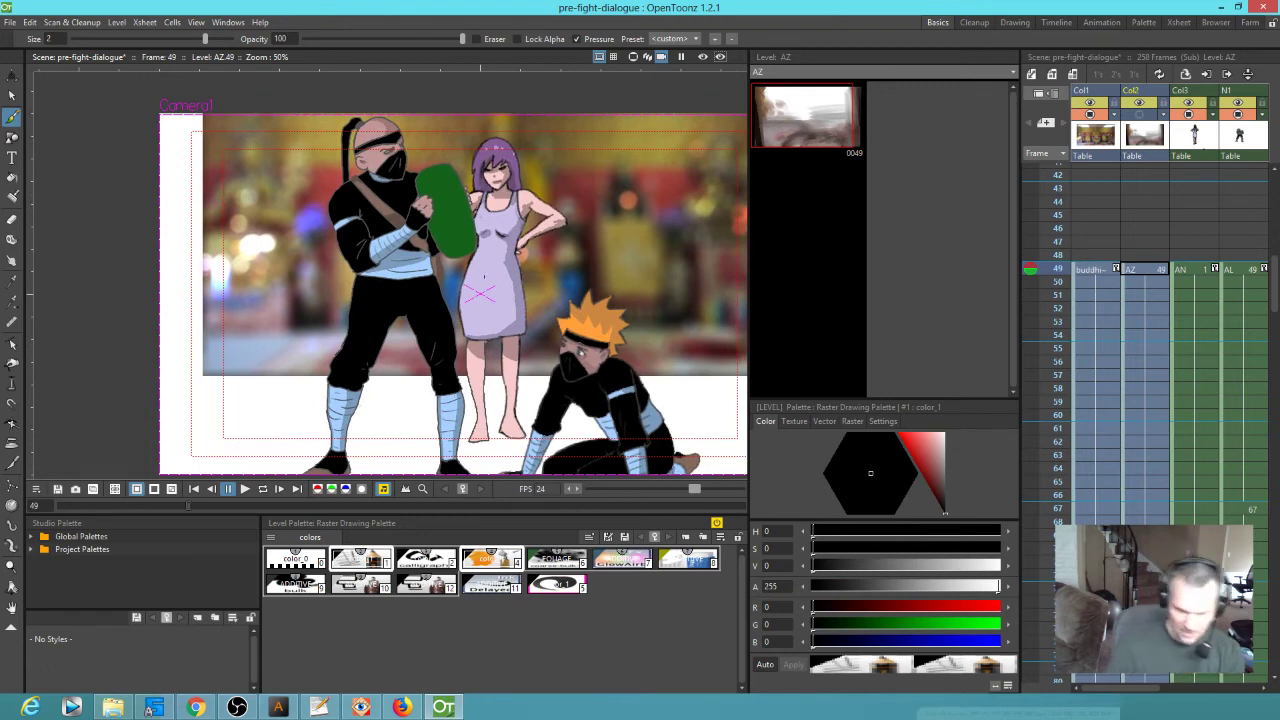
{"action": "left_click", "coordinate": [1091, 140]}
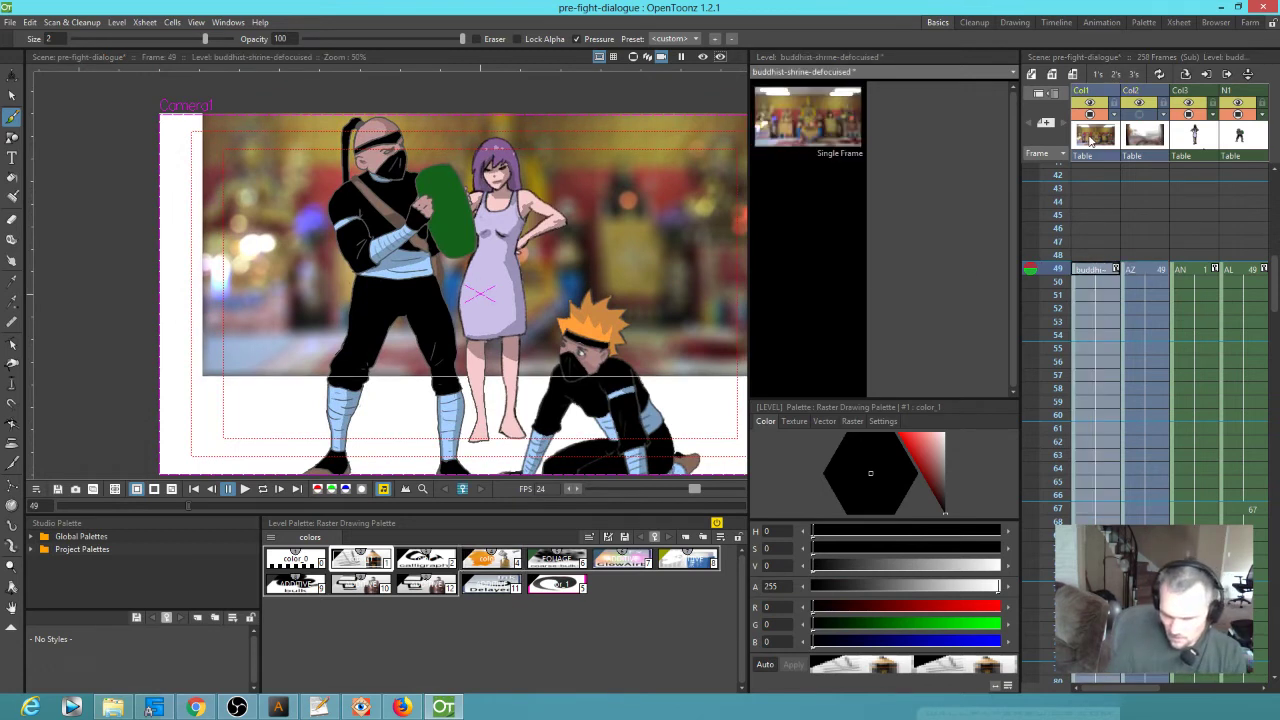
{"action": "left_click", "coordinate": [1157, 141]}
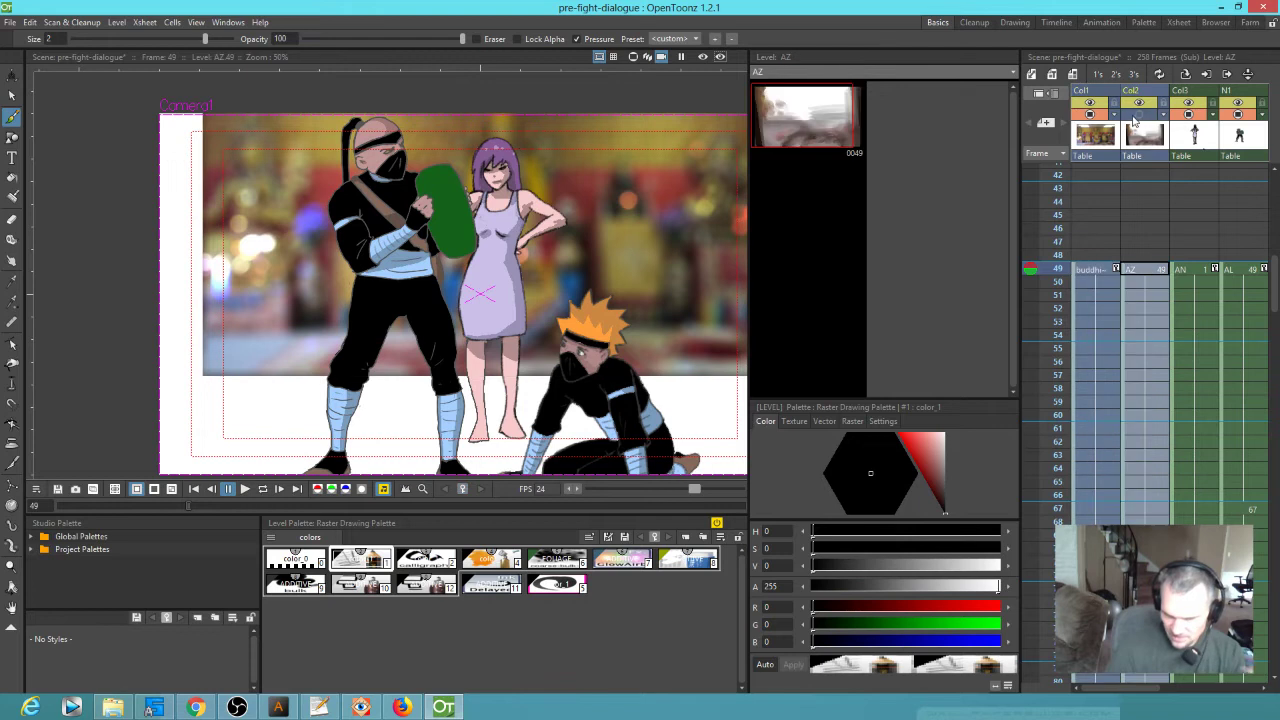
{"action": "left_click", "coordinate": [1139, 115]}
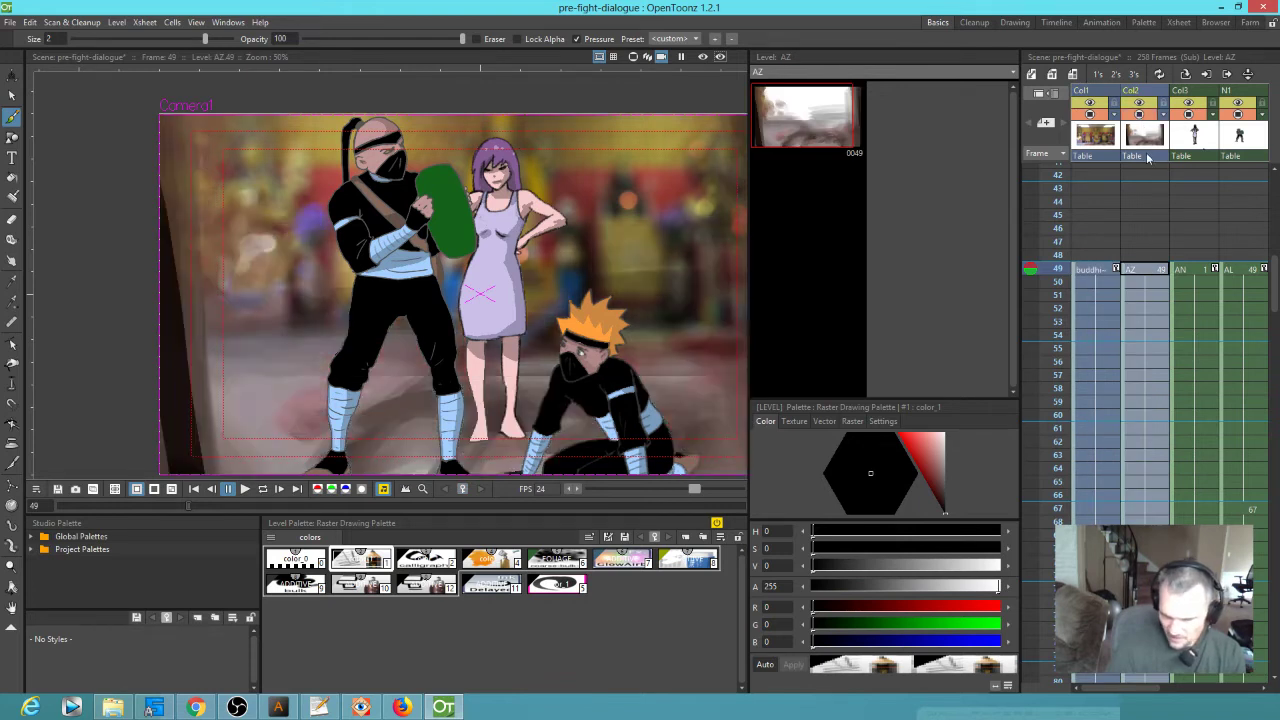
{"action": "left_click", "coordinate": [1140, 272]}
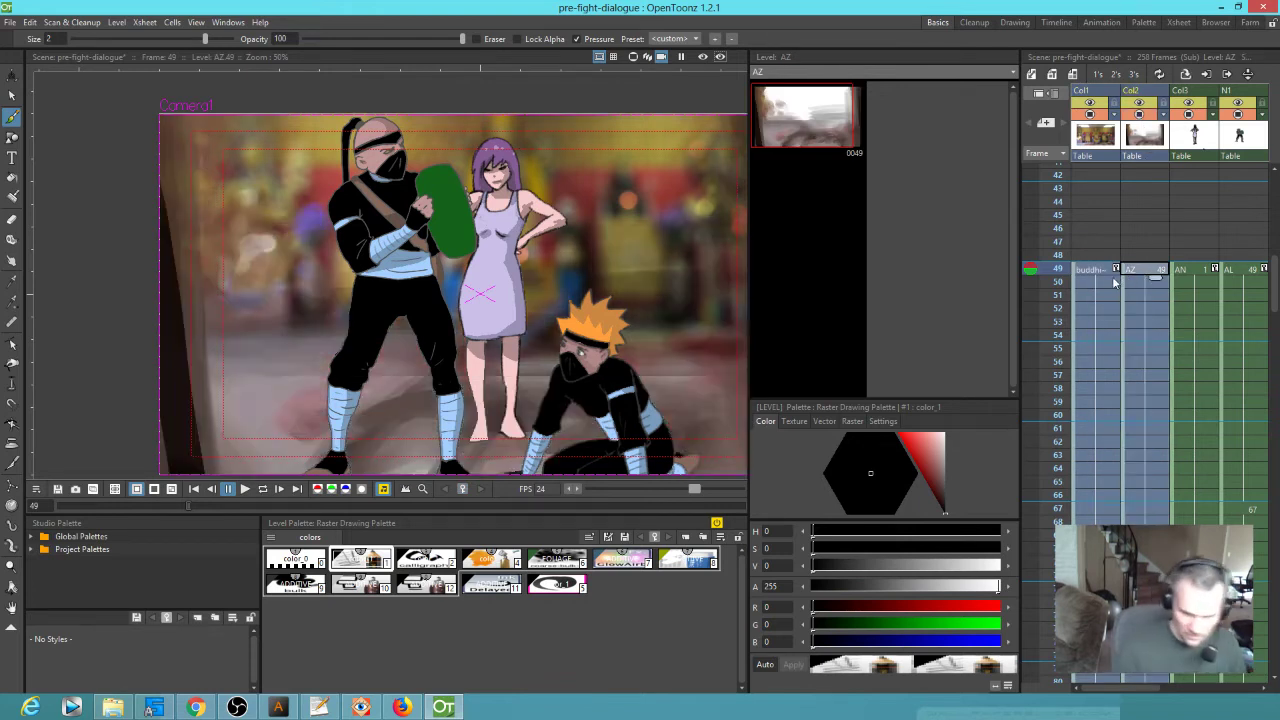
Paint blurred dark upright and horizontal shapes on the AZ drawing beside the standing ninja and behind the woman, using brush style 4 at size 2
{"action": "left_click", "coordinate": [510, 557]}
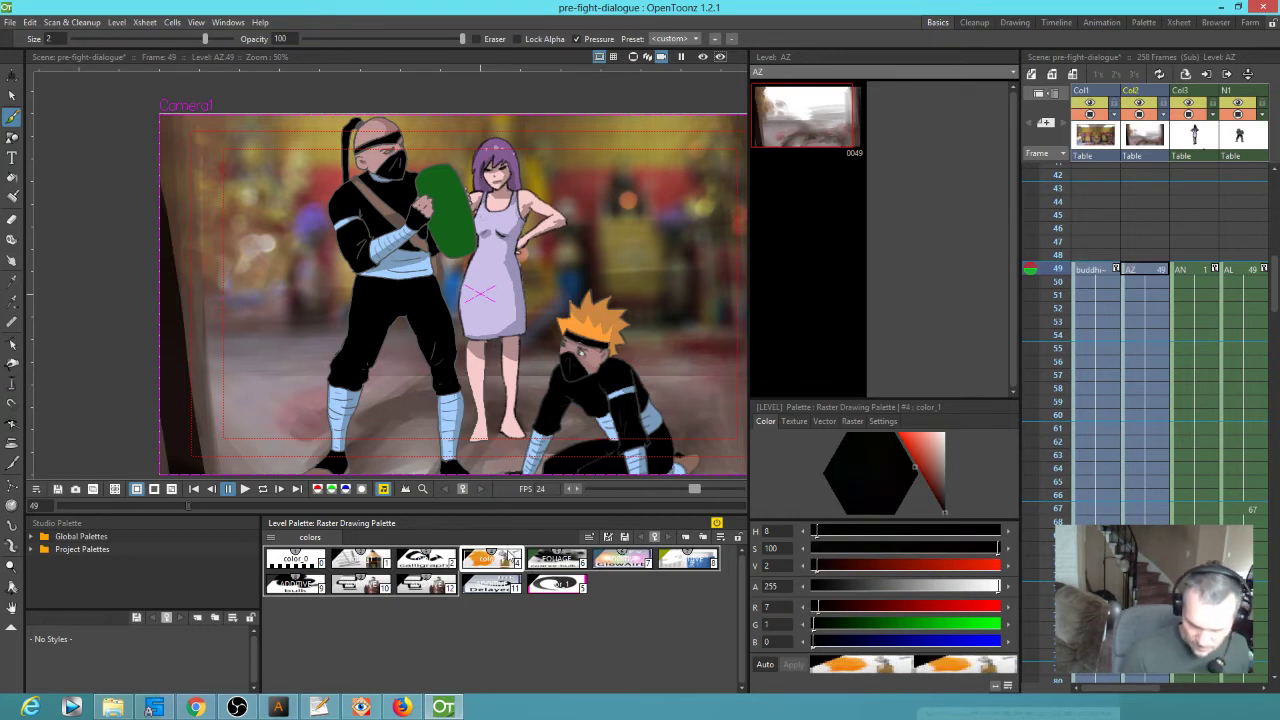
{"action": "left_click", "coordinate": [310, 306]}
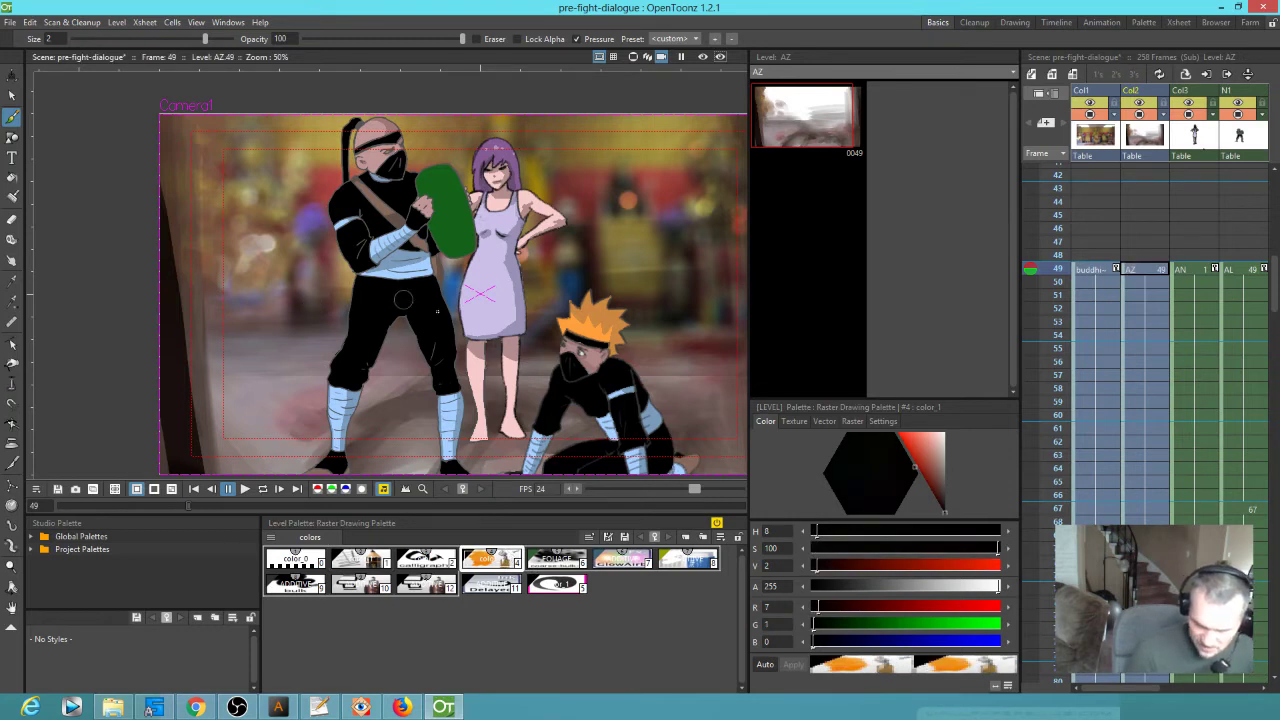
{"action": "left_click_drag", "start_coordinate": [288, 250], "coordinate": [290, 328]}
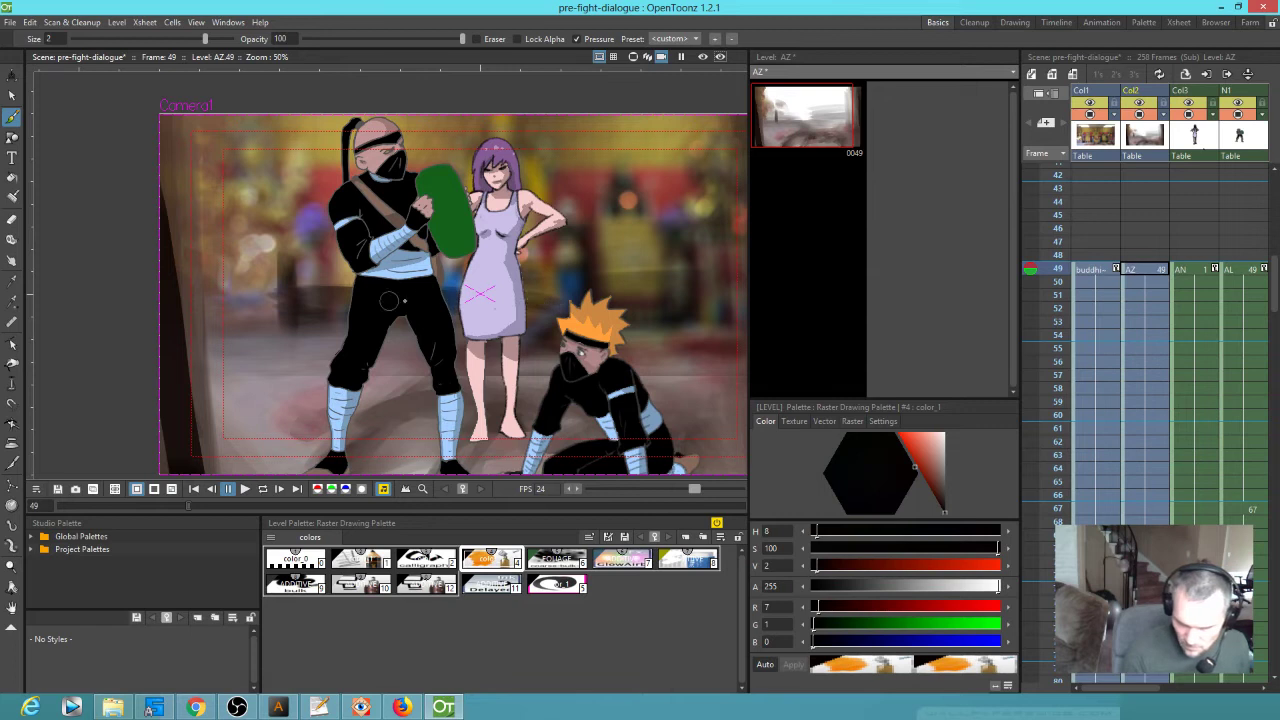
{"action": "left_click_drag", "start_coordinate": [560, 245], "coordinate": [550, 302]}
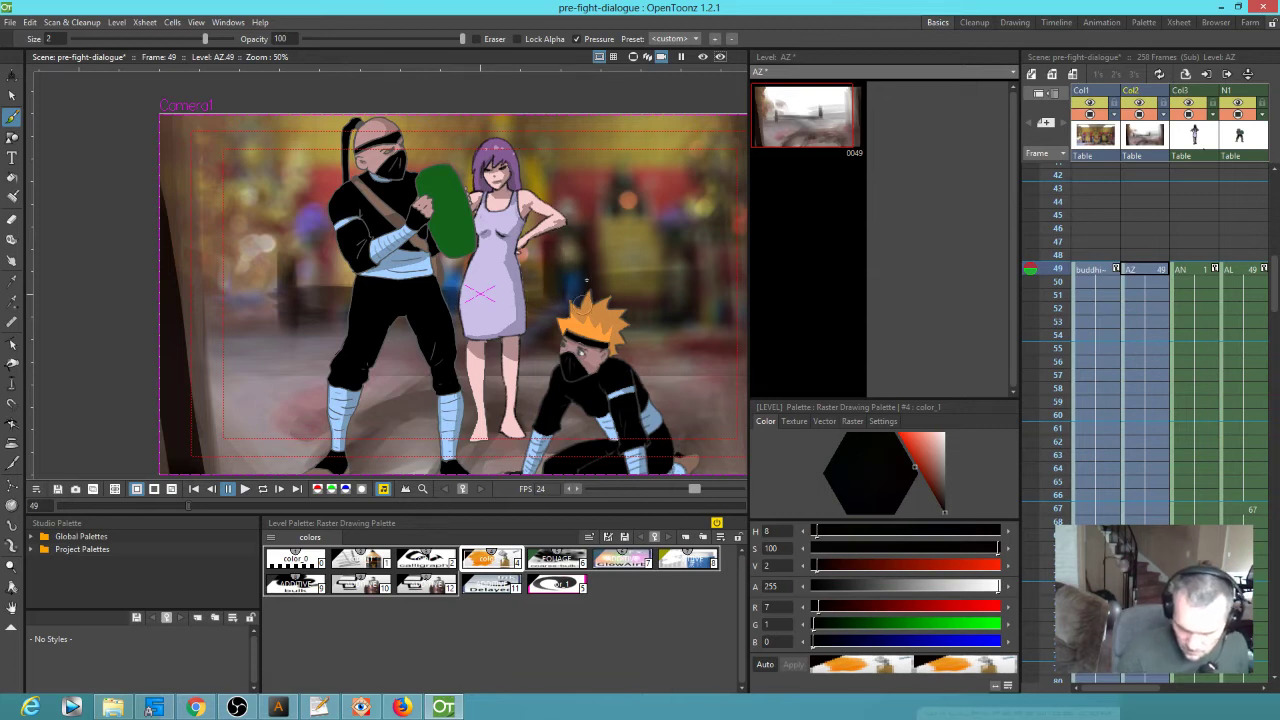
{"action": "mouse_move", "coordinate": [293, 320]}
{"action": "left_mouse_down"}
{"action": "mouse_move", "coordinate": [290, 350]}
{"action": "mouse_move", "coordinate": [291, 291]}
{"action": "left_mouse_up"}
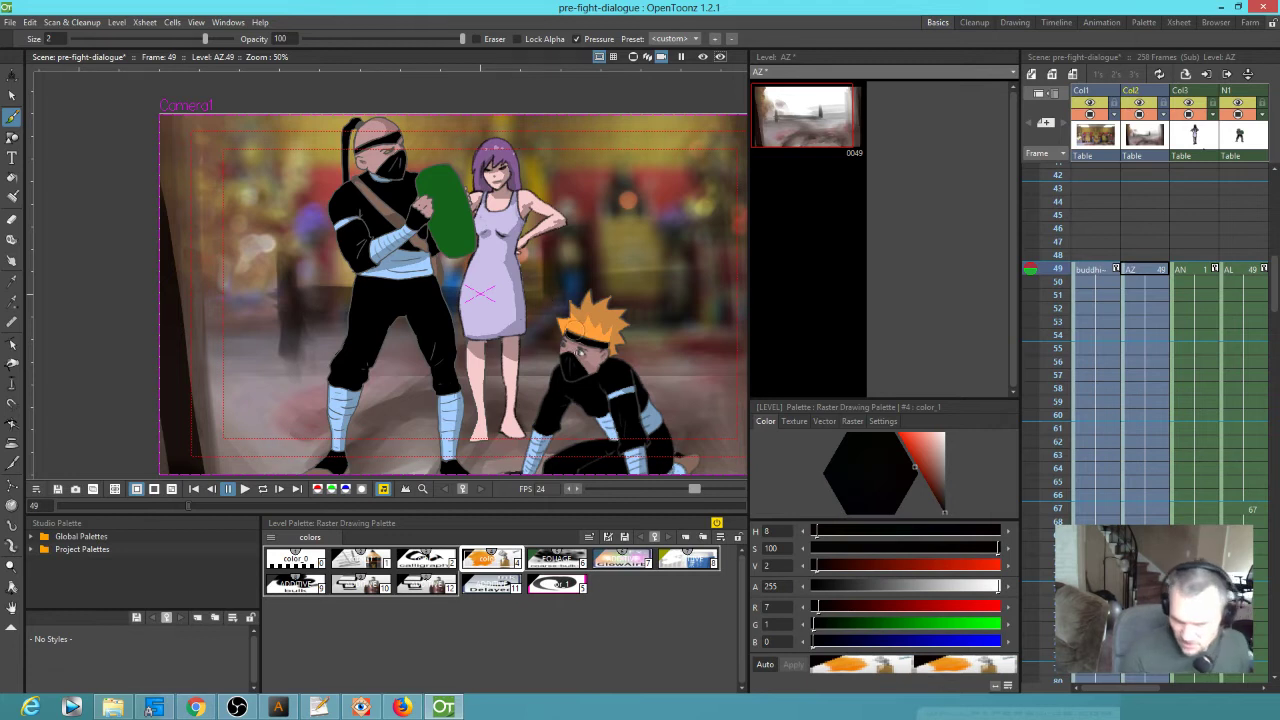
{"action": "left_click_drag", "start_coordinate": [296, 296], "coordinate": [292, 290]}
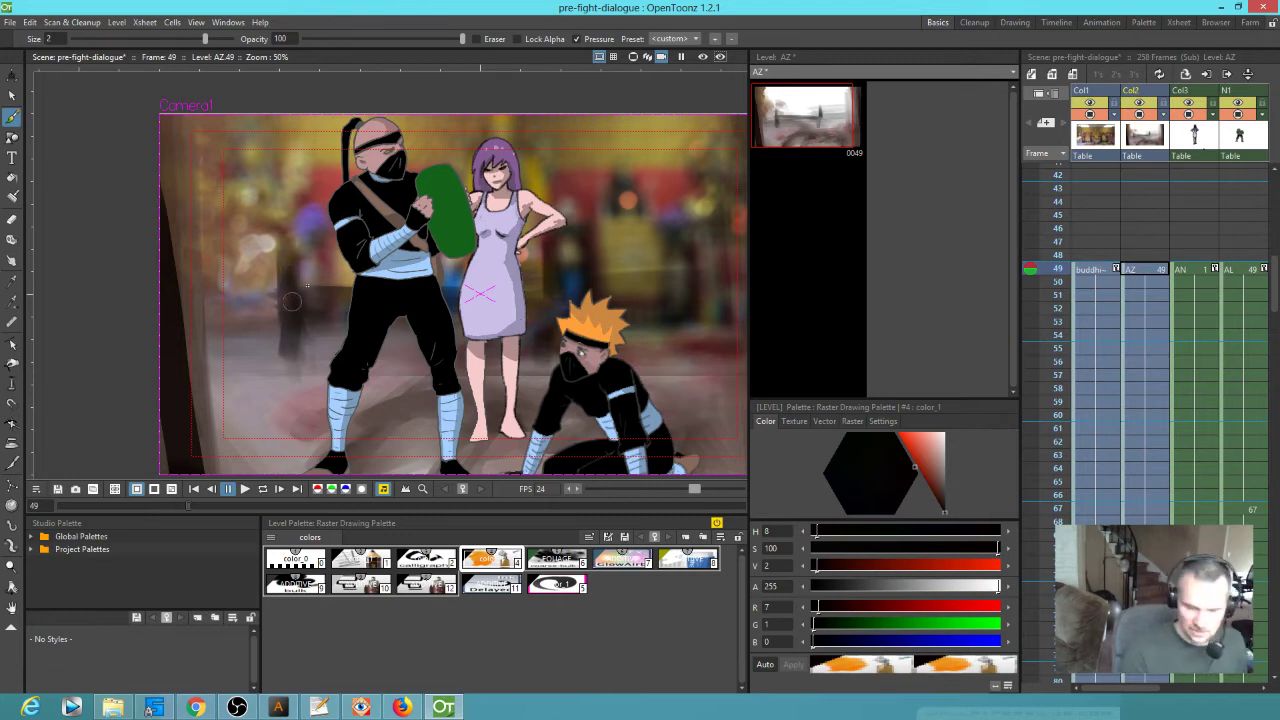
Add blurred colour accents to the AZ background in olive yellow (158, 151, 68), red (158, 38, 40) and muted mauve (104, 86, 93)
{"action": "left_click", "coordinate": [919, 441]}
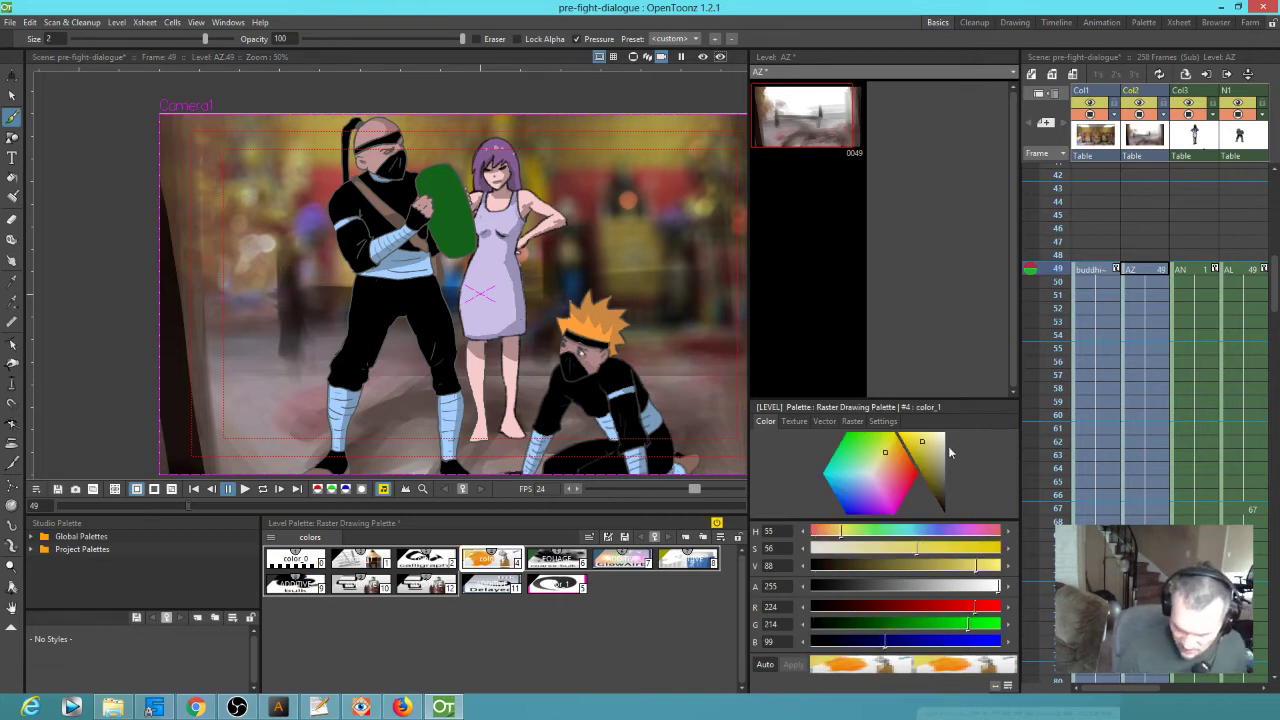
{"action": "left_click", "coordinate": [885, 451]}
{"action": "left_click", "coordinate": [929, 463]}
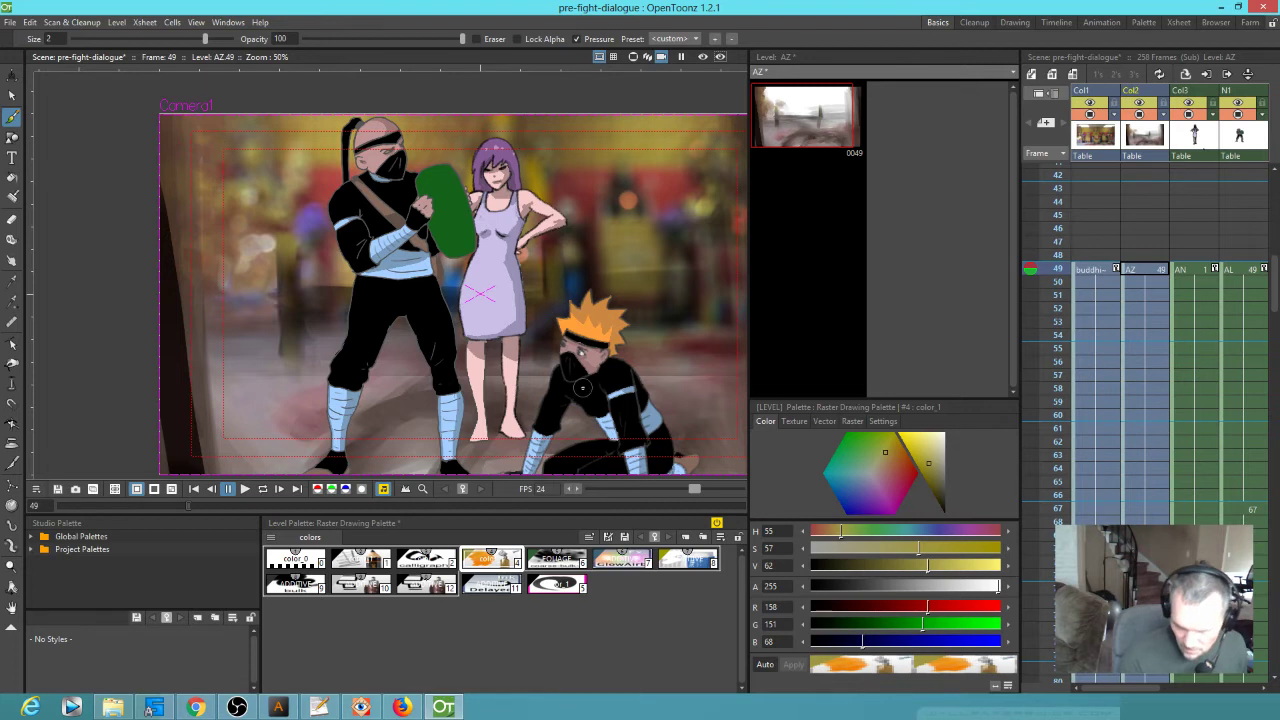
{"action": "left_click", "coordinate": [908, 480]}
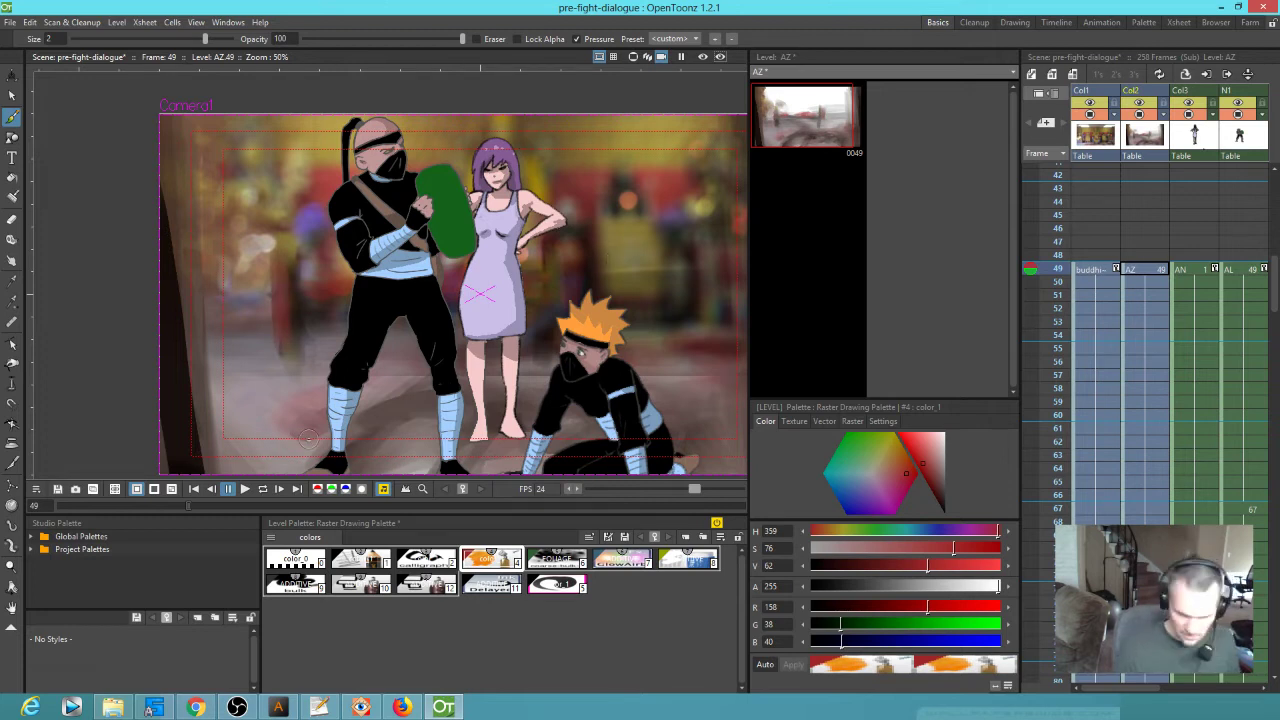
{"action": "left_click_drag", "start_coordinate": [900, 470], "coordinate": [883, 477]}
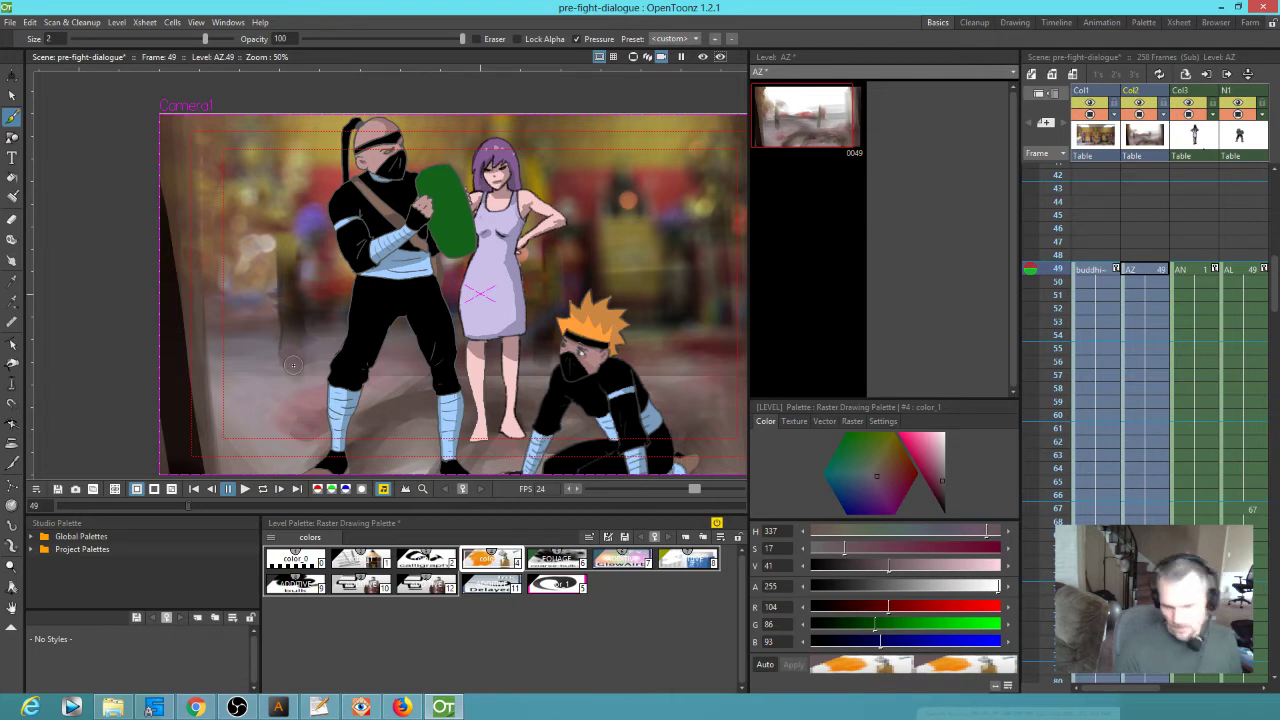
Create a new raster drawing in the empty Col7 cell at frame 49 and extend its exposure down alongside the Col6 drawings
{"action": "scroll", "coordinate": [1207, 354], "scroll_direction": "right", "scroll_amount": 5}
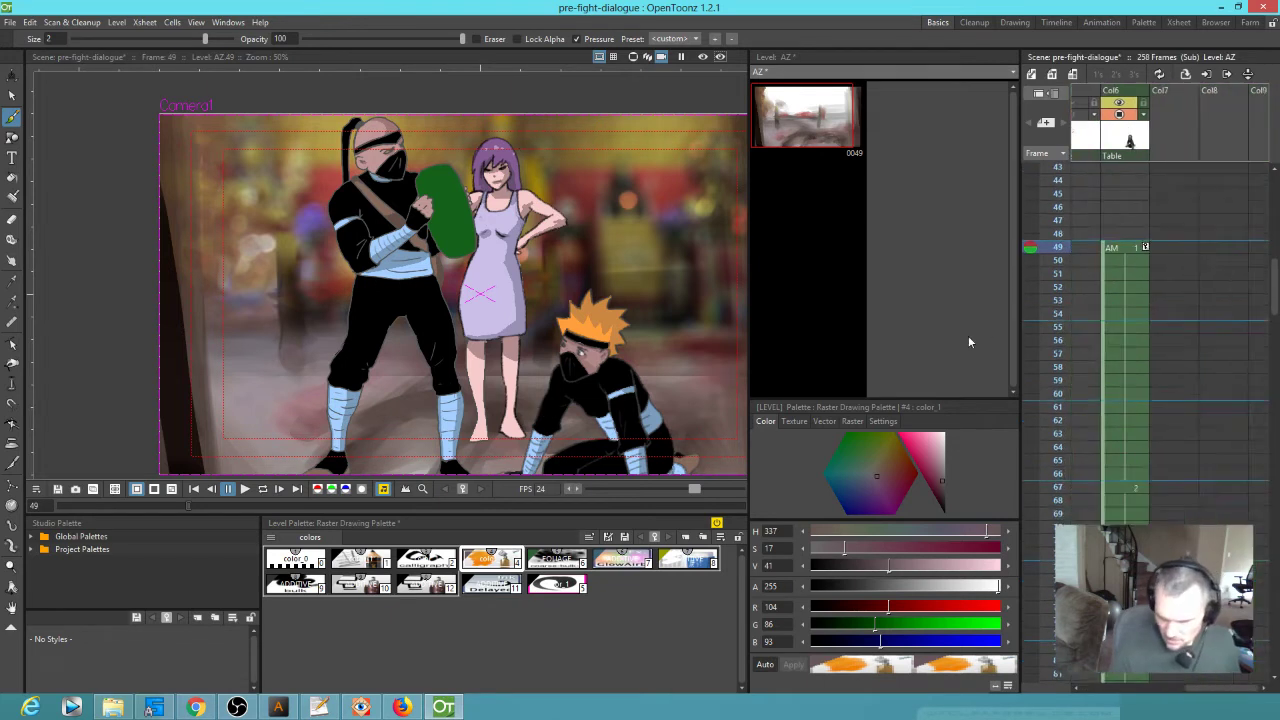
{"action": "left_click", "coordinate": [1148, 257]}
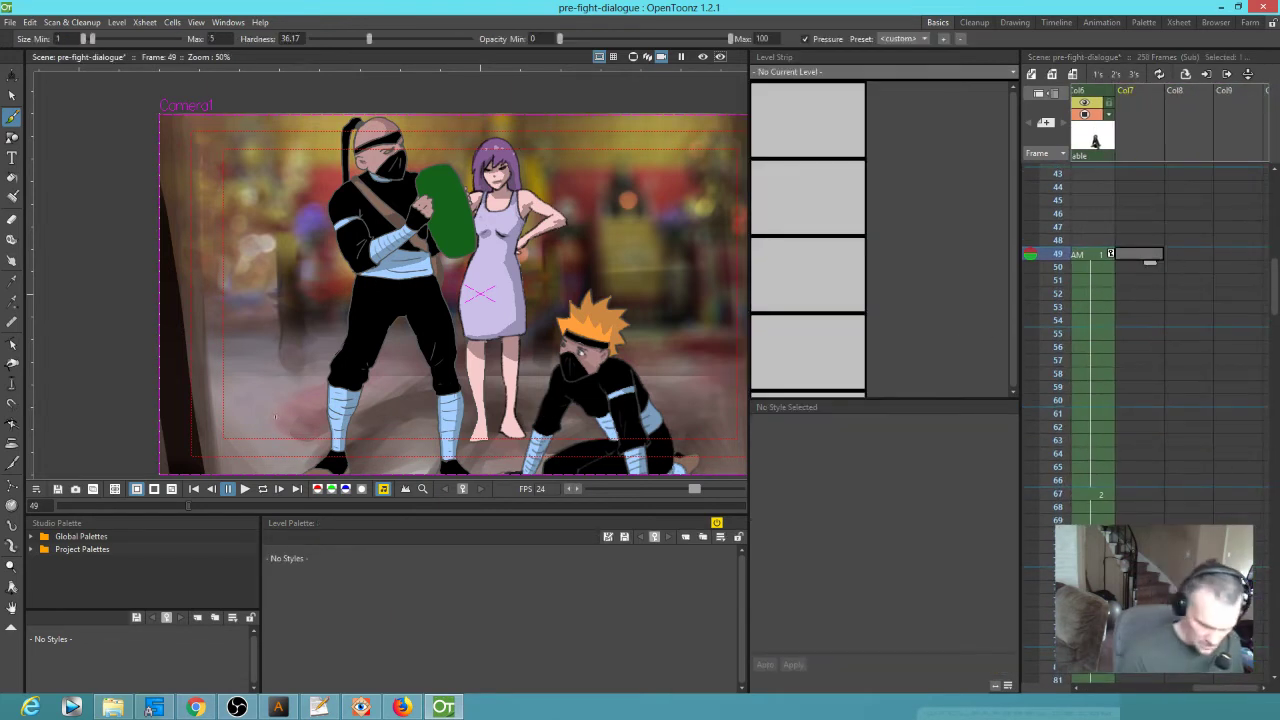
{"action": "left_click", "coordinate": [274, 413]}
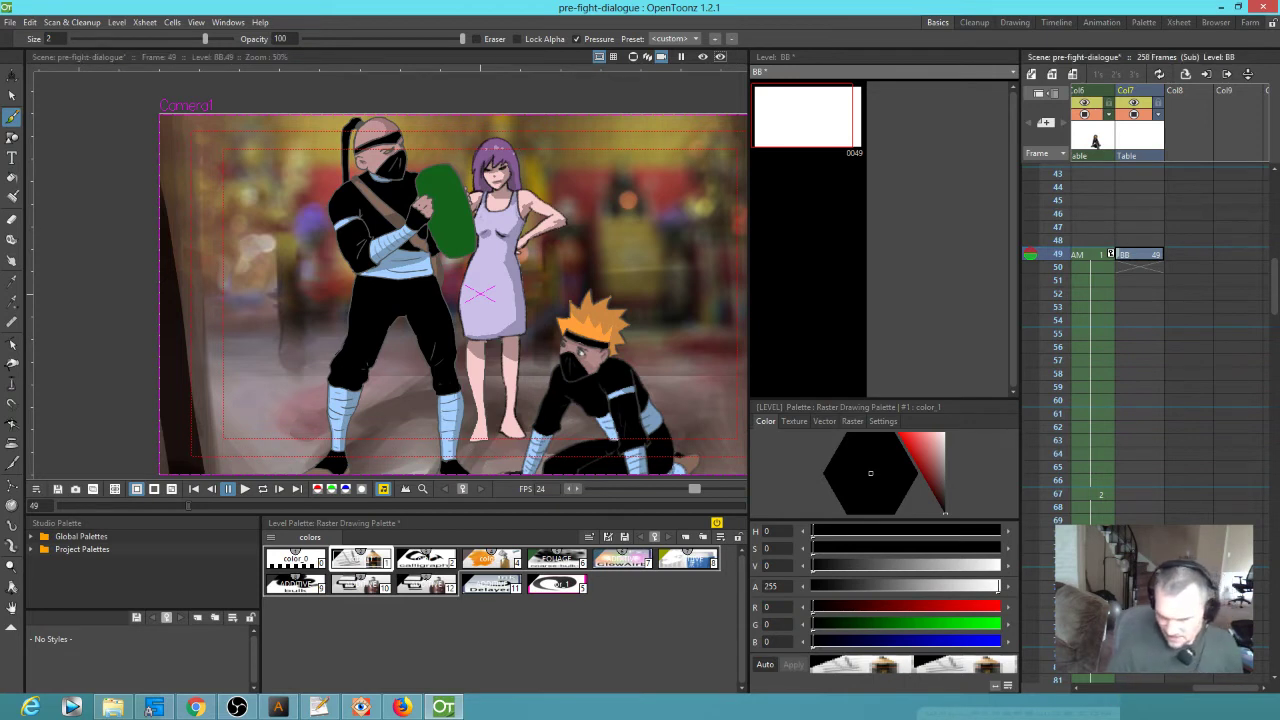
{"action": "left_click", "coordinate": [1148, 258]}
{"action": "left_click_drag", "start_coordinate": [1152, 266], "coordinate": [1180, 479]}
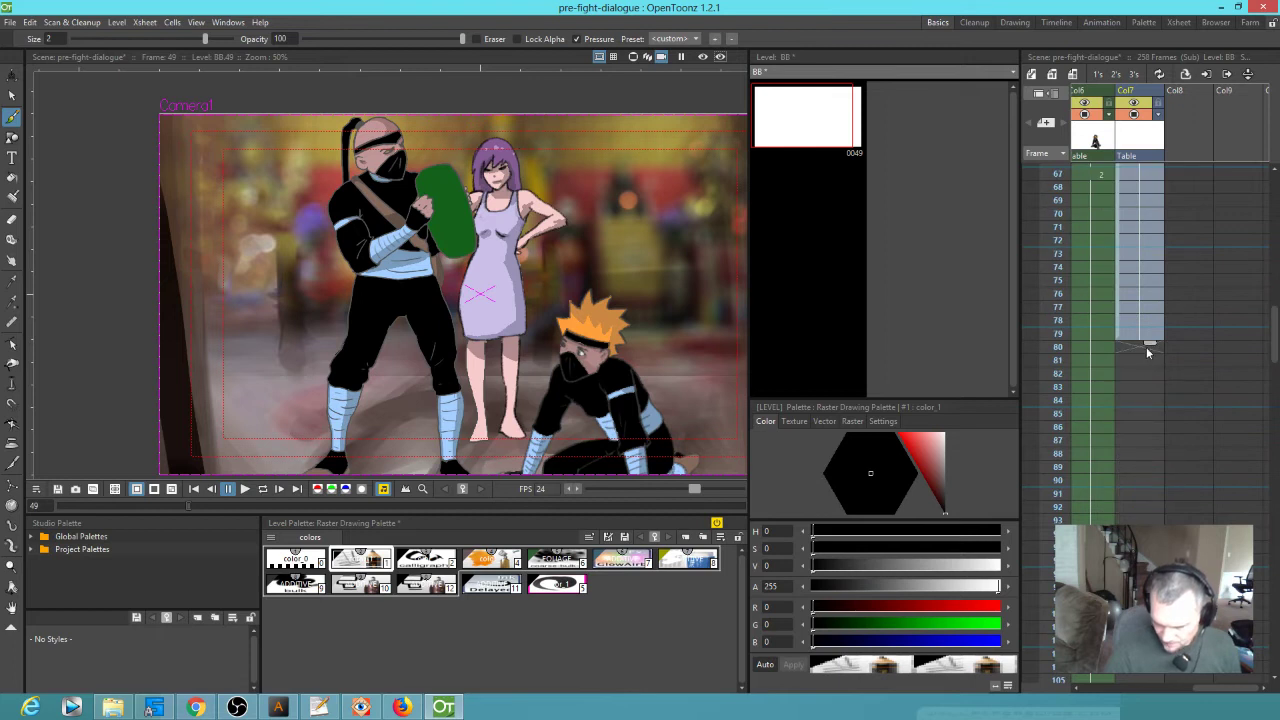
{"action": "left_click_drag", "start_coordinate": [1150, 348], "coordinate": [1157, 525]}
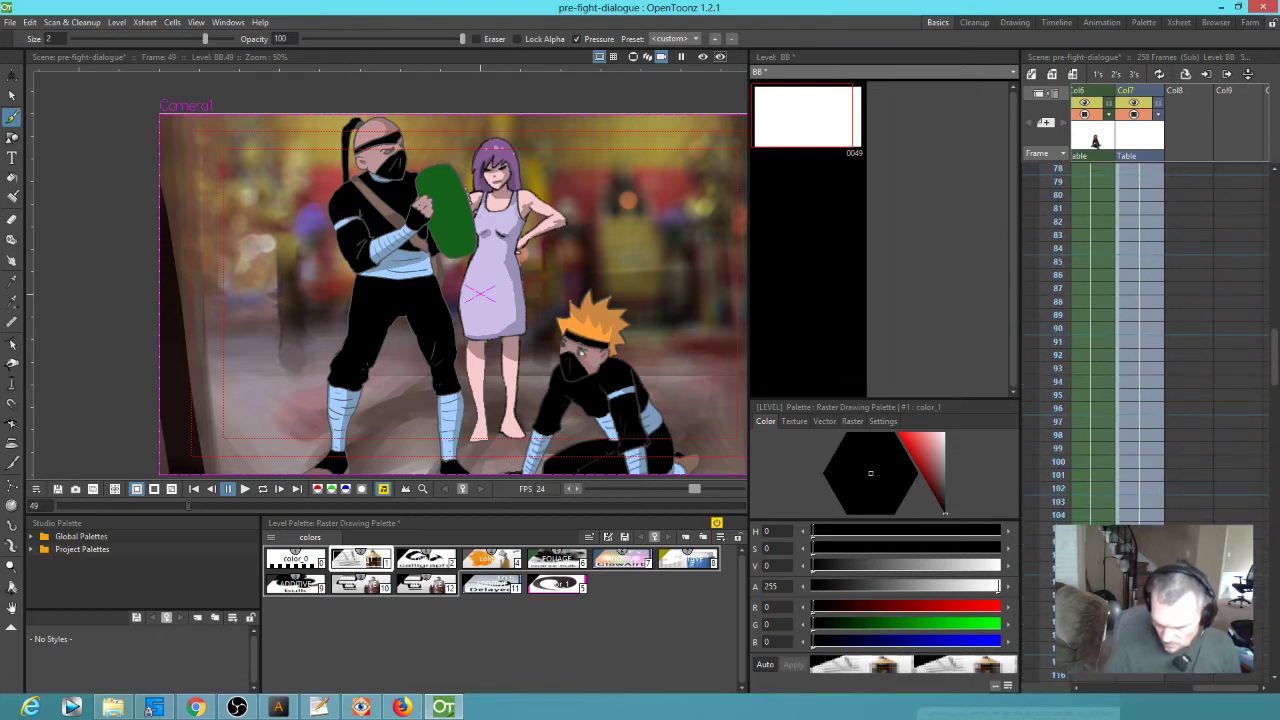
Set drawing autocreation to Disabled in the Drawing preferences
{"action": "left_click", "coordinate": [9, 22]}
{"action": "left_click", "coordinate": [42, 493]}
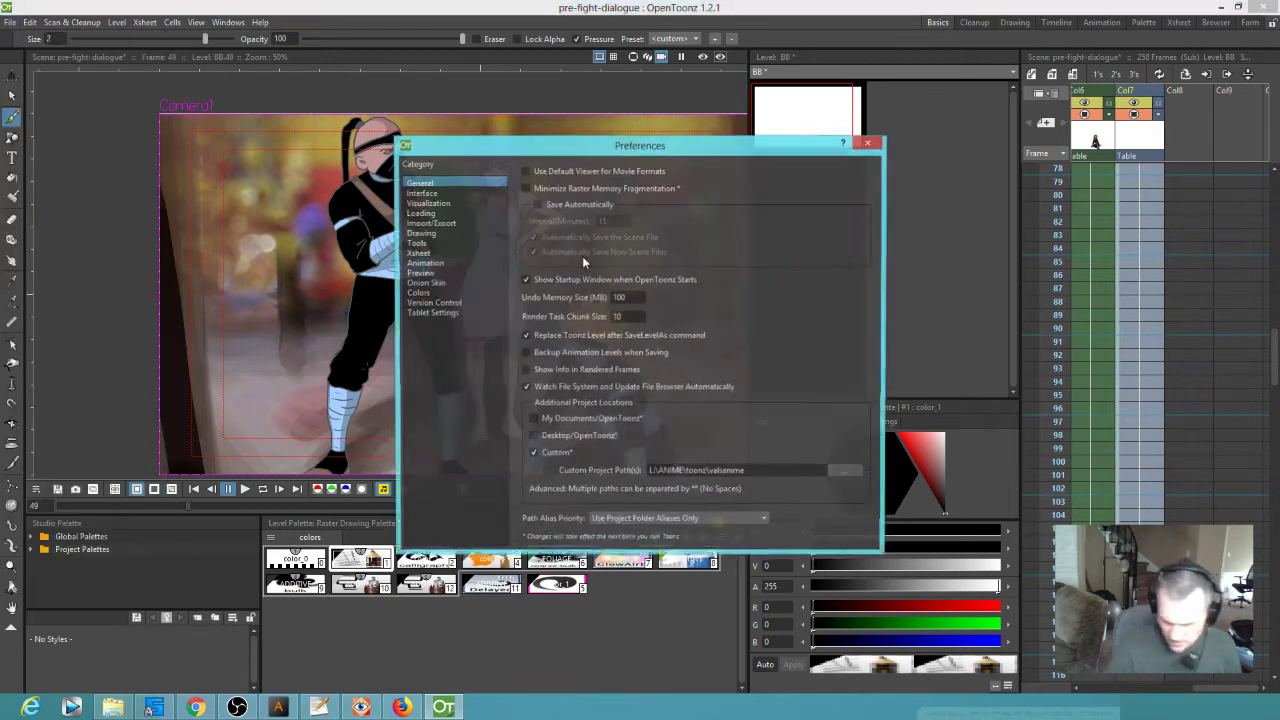
{"action": "left_click", "coordinate": [421, 233]}
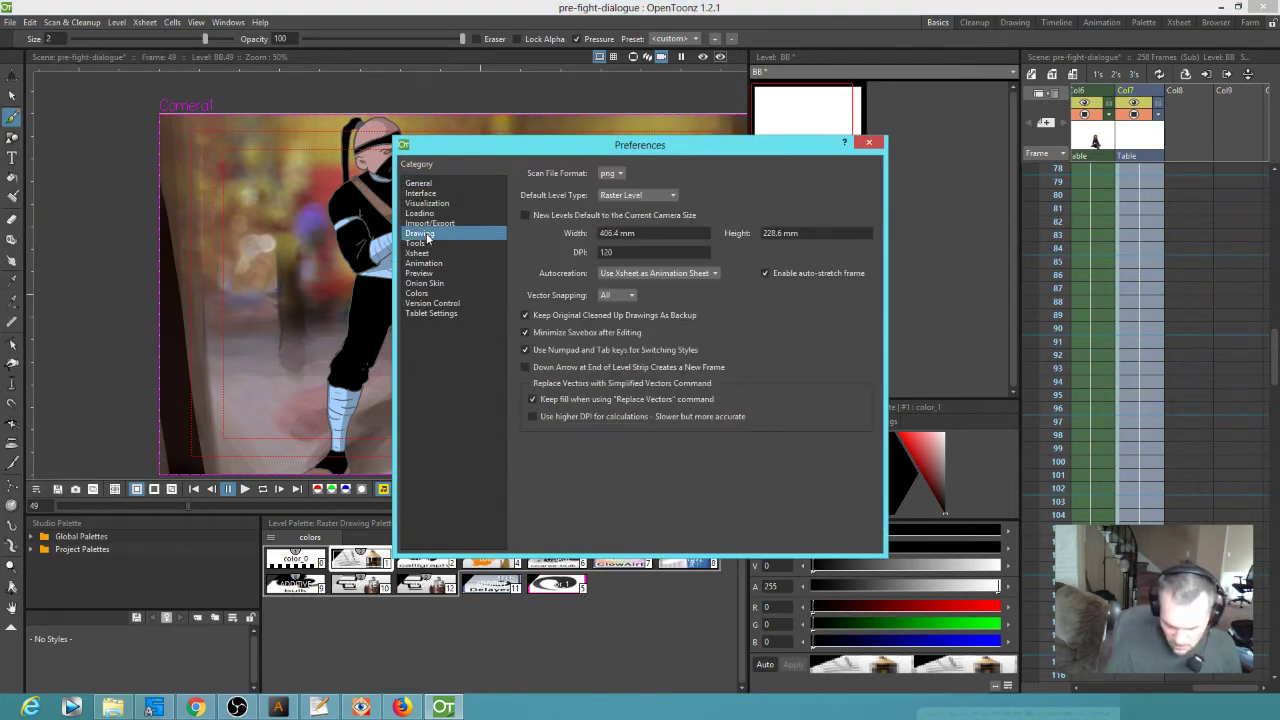
{"action": "left_click", "coordinate": [676, 272]}
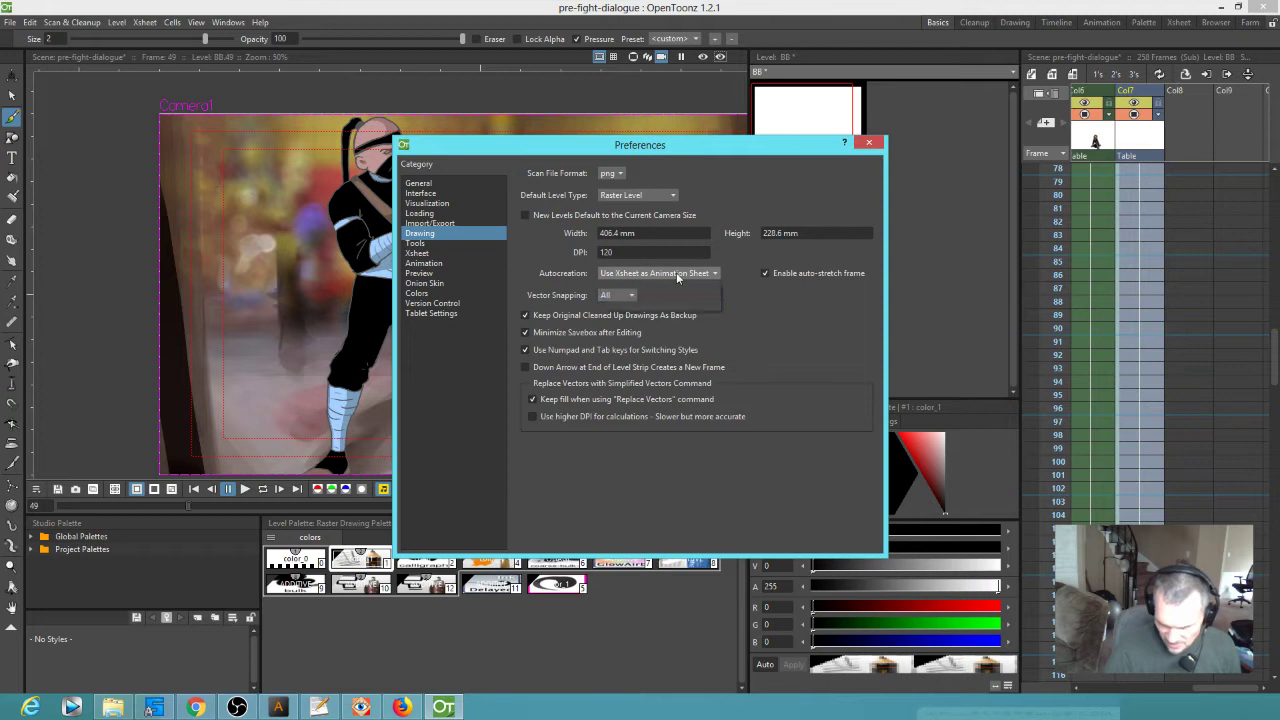
{"action": "left_click", "coordinate": [654, 286]}
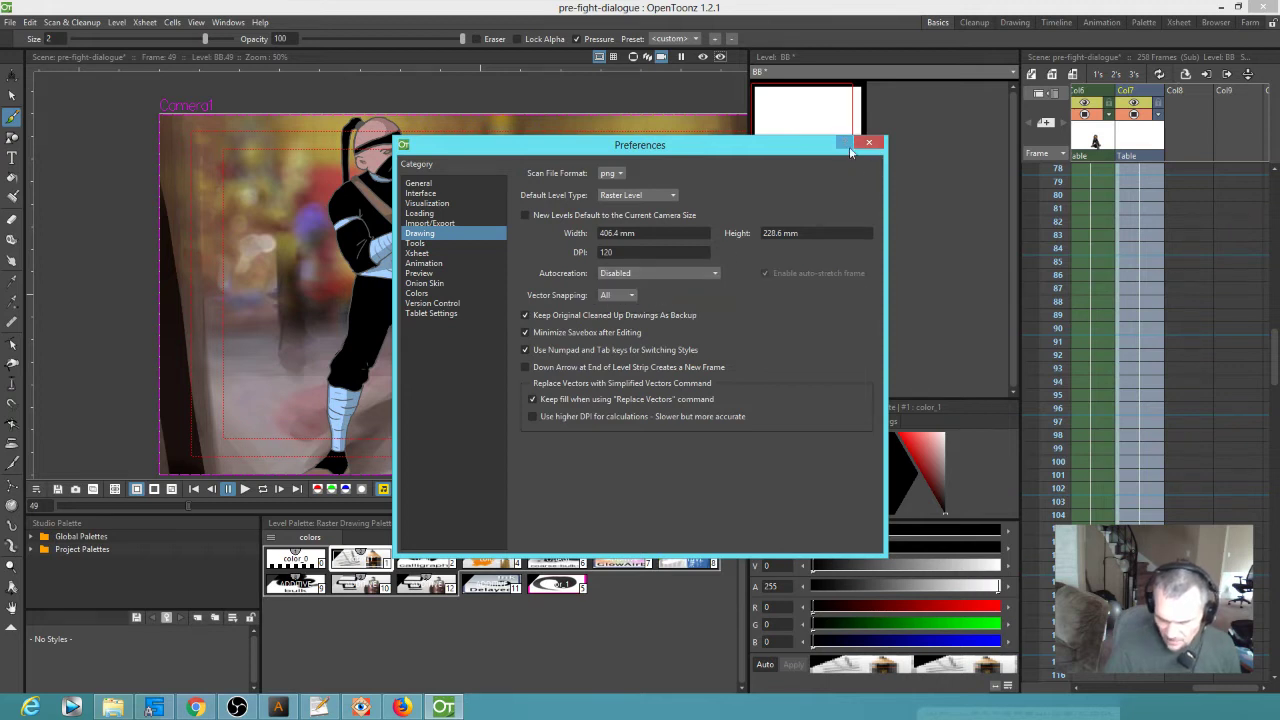
{"action": "left_click", "coordinate": [869, 143]}
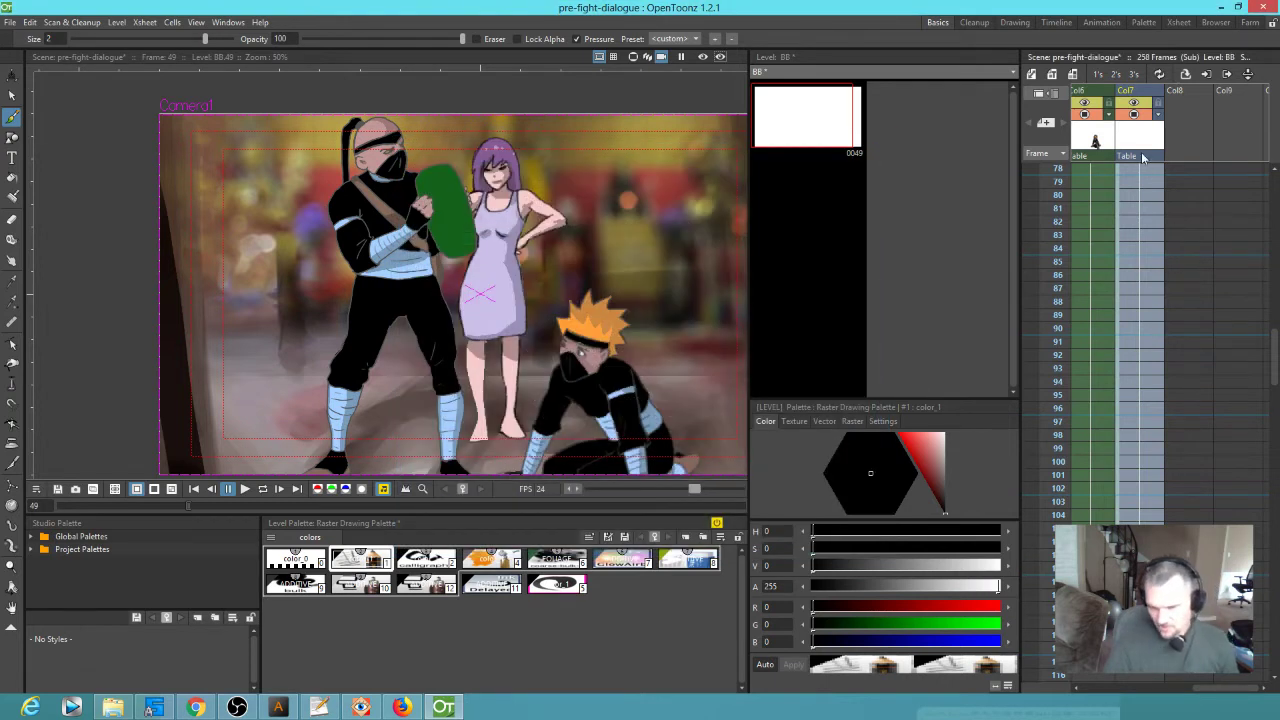
Rename column Col7 as table
{"action": "double_click", "coordinate": [1127, 90]}
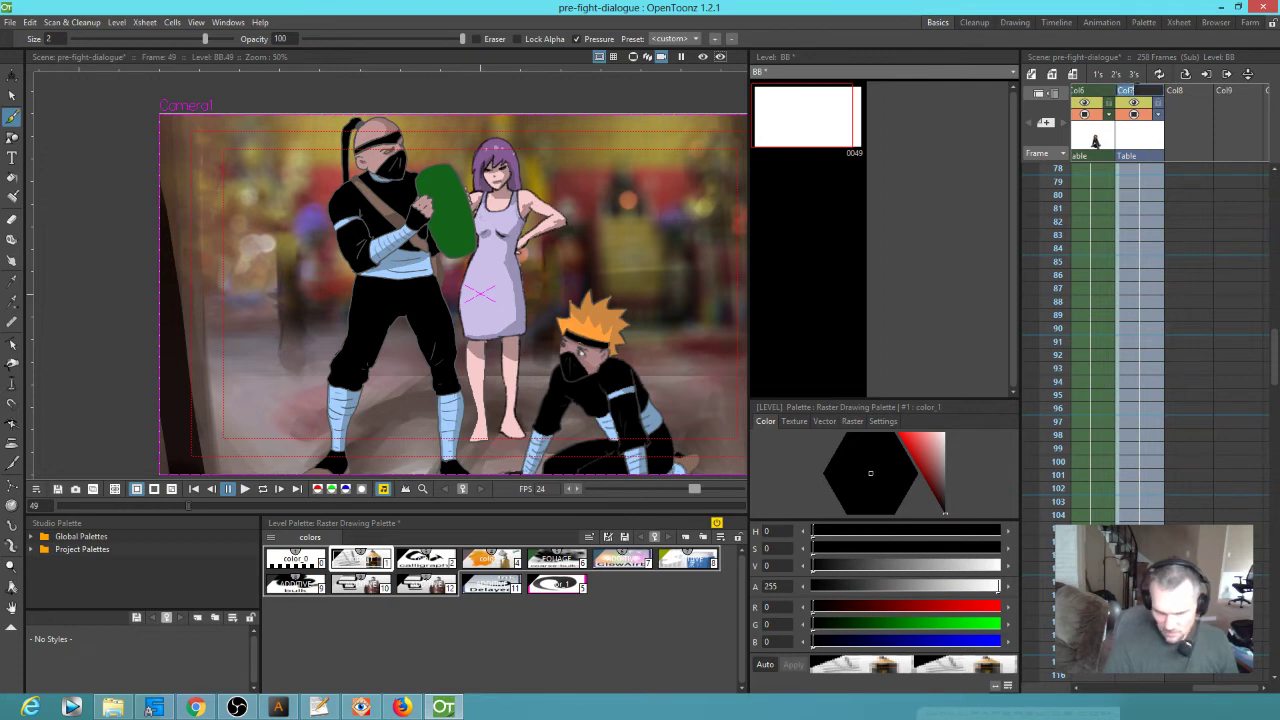
{"action": "type", "text": "tab"}
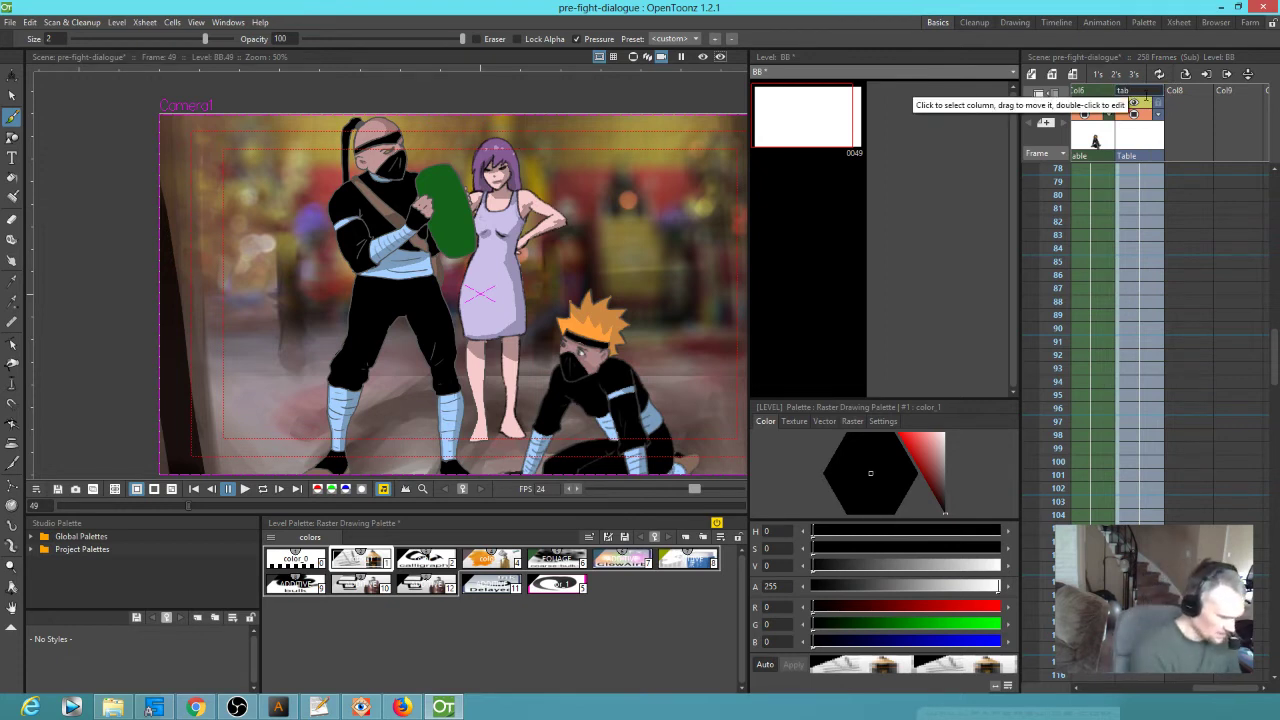
{"action": "type", "text": "le"}
{"action": "key", "text": "Return"}
Paste the blank BB drawing into the table column at frame 169 and extend its exposure to frame 258
{"action": "scroll", "coordinate": [1143, 330], "scroll_direction": "up", "scroll_amount": 6}
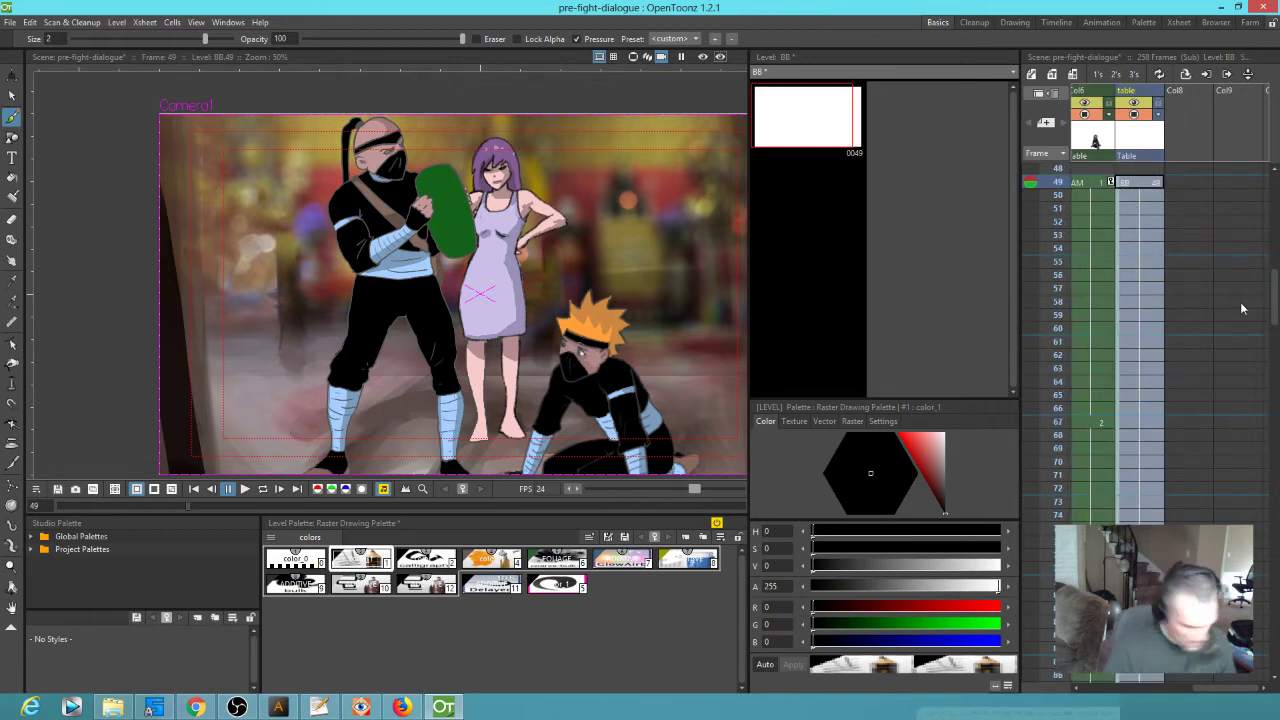
{"action": "scroll", "coordinate": [1176, 315], "scroll_direction": "down", "scroll_amount": 19}
{"action": "scroll", "coordinate": [1150, 310], "scroll_direction": "down", "scroll_amount": 4}
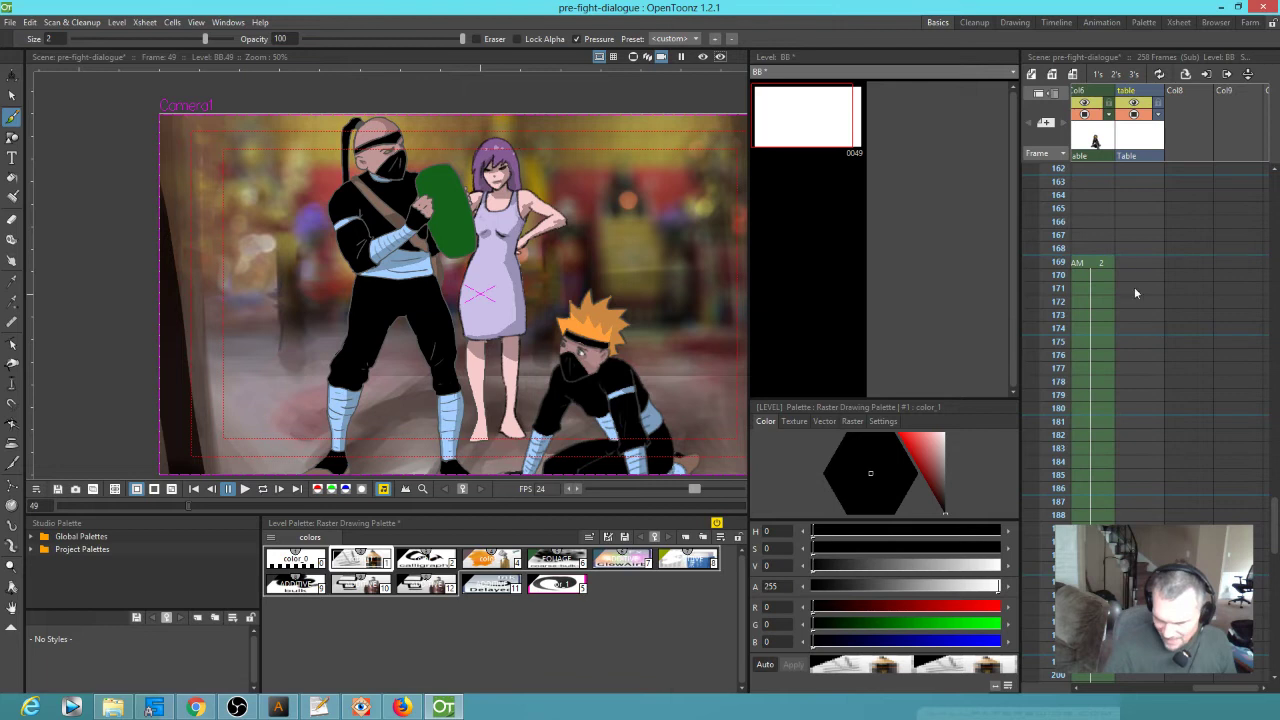
{"action": "left_click", "coordinate": [1129, 261]}
{"action": "key", "text": "ctrl+v"}
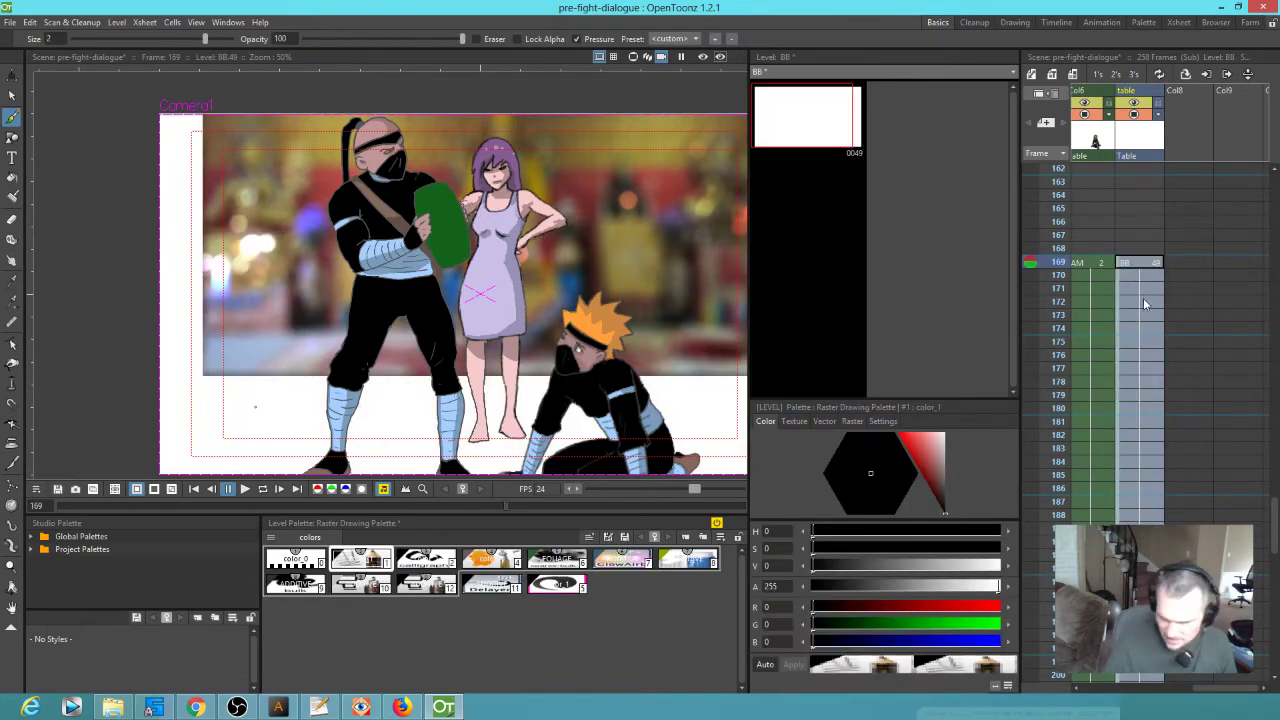
{"action": "scroll", "coordinate": [1133, 320], "scroll_direction": "down", "scroll_amount": 10}
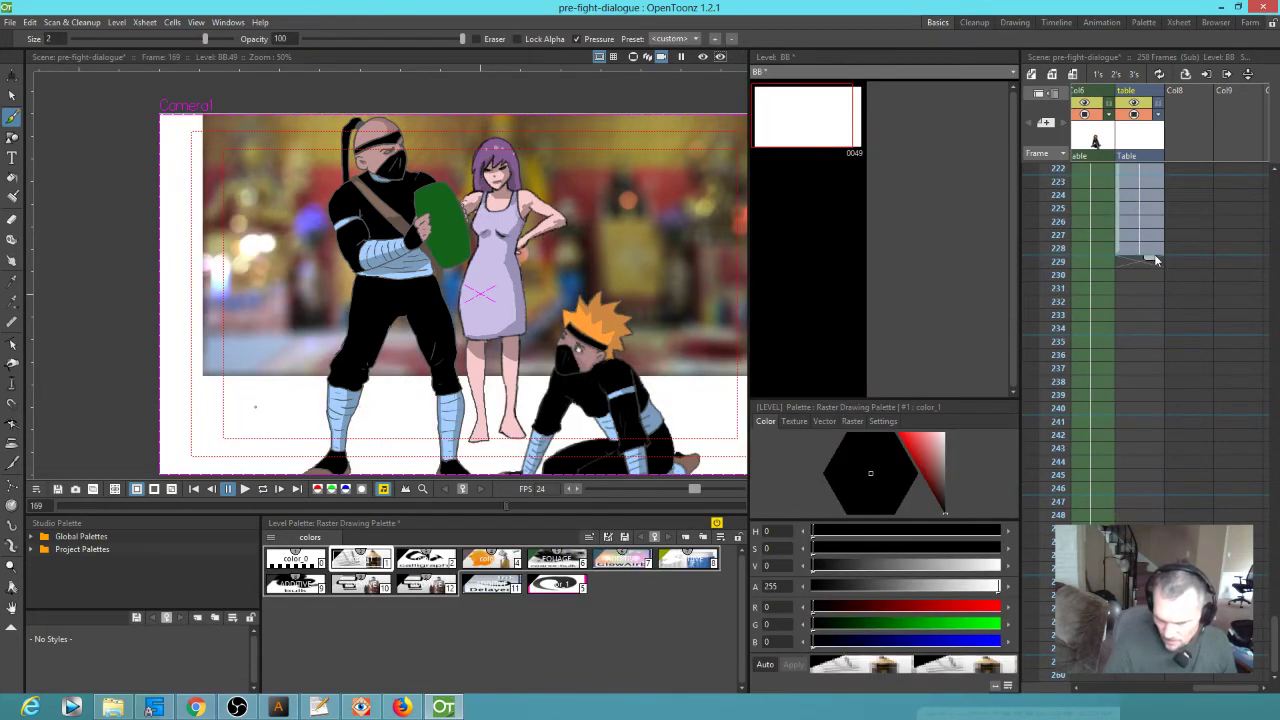
{"action": "left_click_drag", "start_coordinate": [1154, 261], "coordinate": [1128, 678]}
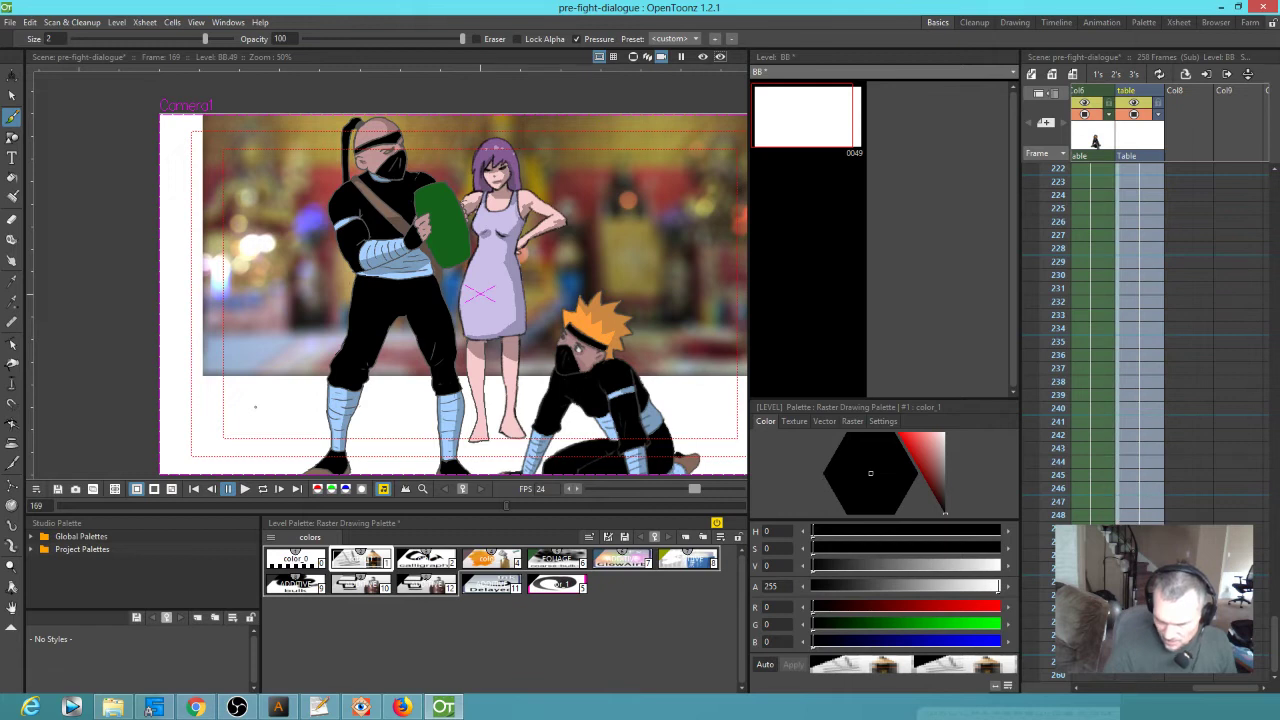
{"action": "scroll", "coordinate": [1150, 460], "scroll_direction": "down", "scroll_amount": 15}
{"action": "scroll", "coordinate": [1157, 456], "scroll_direction": "up", "scroll_amount": 12}
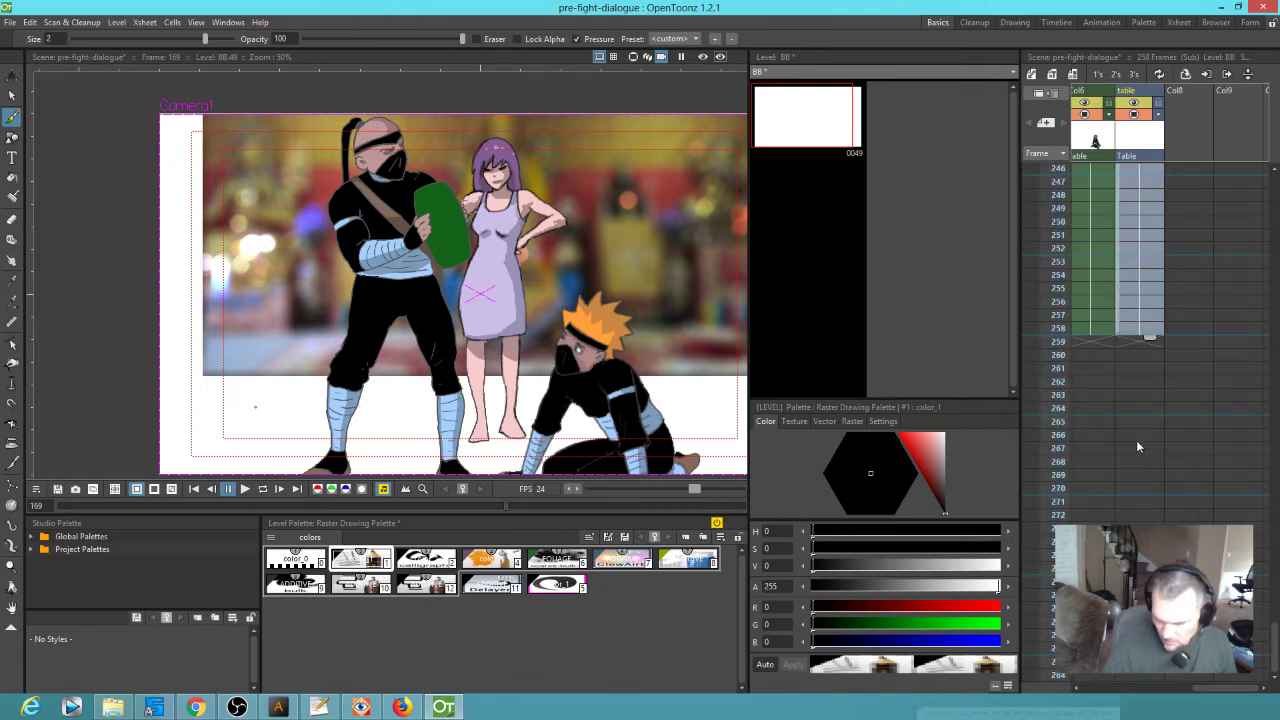
Copy the AZ background cells from frame 49 of Col2 and paste them into the same column from frame 169
{"action": "scroll", "coordinate": [1134, 445], "scroll_direction": "up", "scroll_amount": 20}
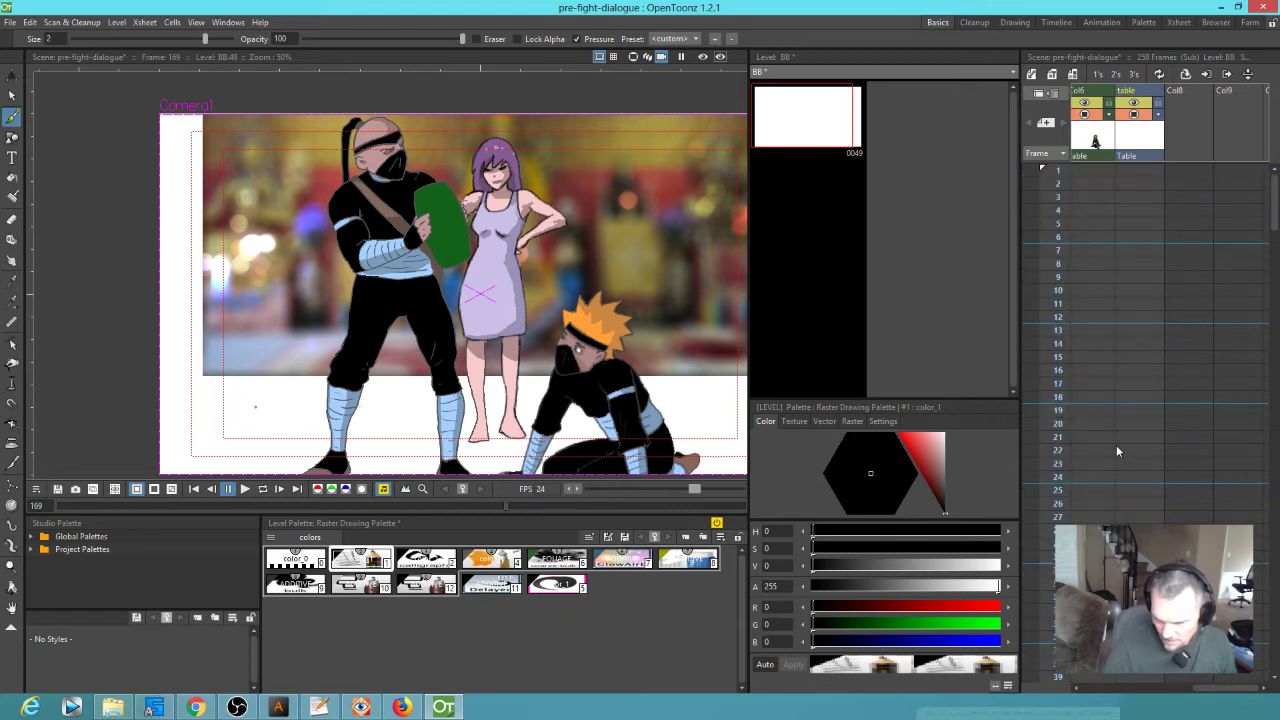
{"action": "scroll", "coordinate": [1150, 460], "scroll_direction": "left", "scroll_amount": 3}
{"action": "scroll", "coordinate": [1170, 445], "scroll_direction": "down", "scroll_amount": 4}
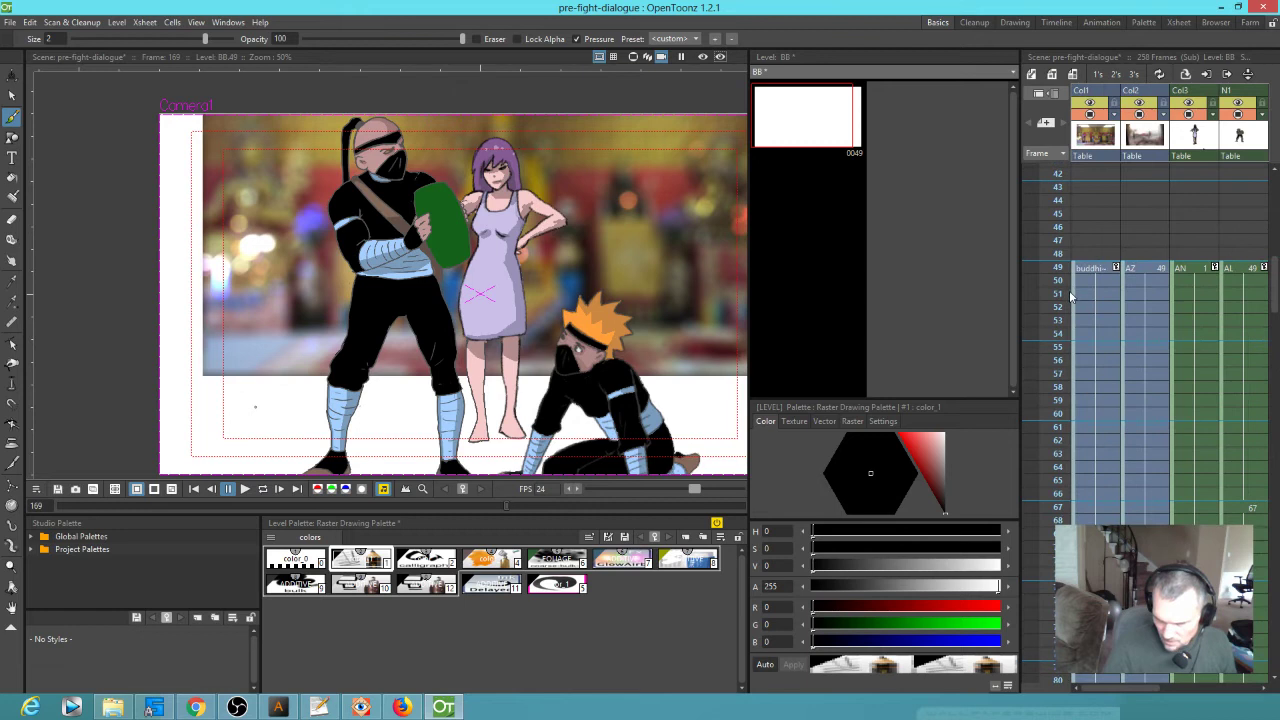
{"action": "left_click", "coordinate": [1124, 294]}
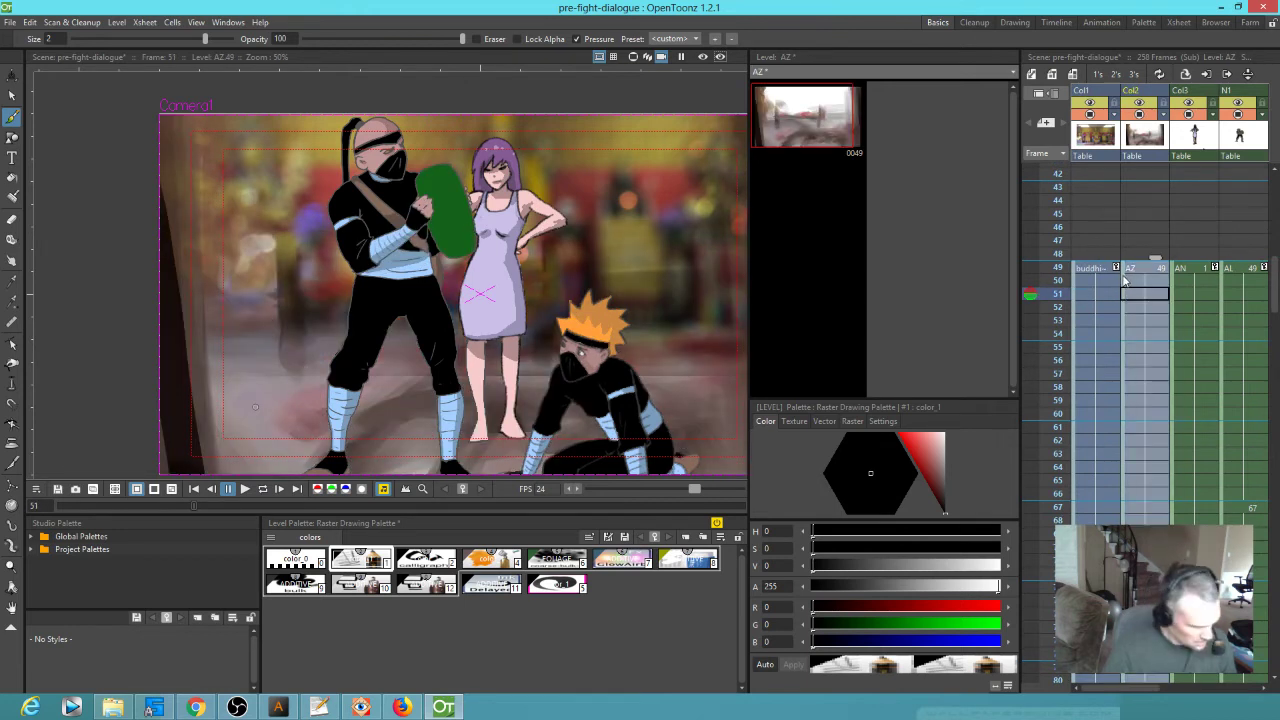
{"action": "scroll", "coordinate": [1132, 302], "scroll_direction": "down", "scroll_amount": 10}
{"action": "scroll", "coordinate": [1136, 314], "scroll_direction": "down", "scroll_amount": 5}
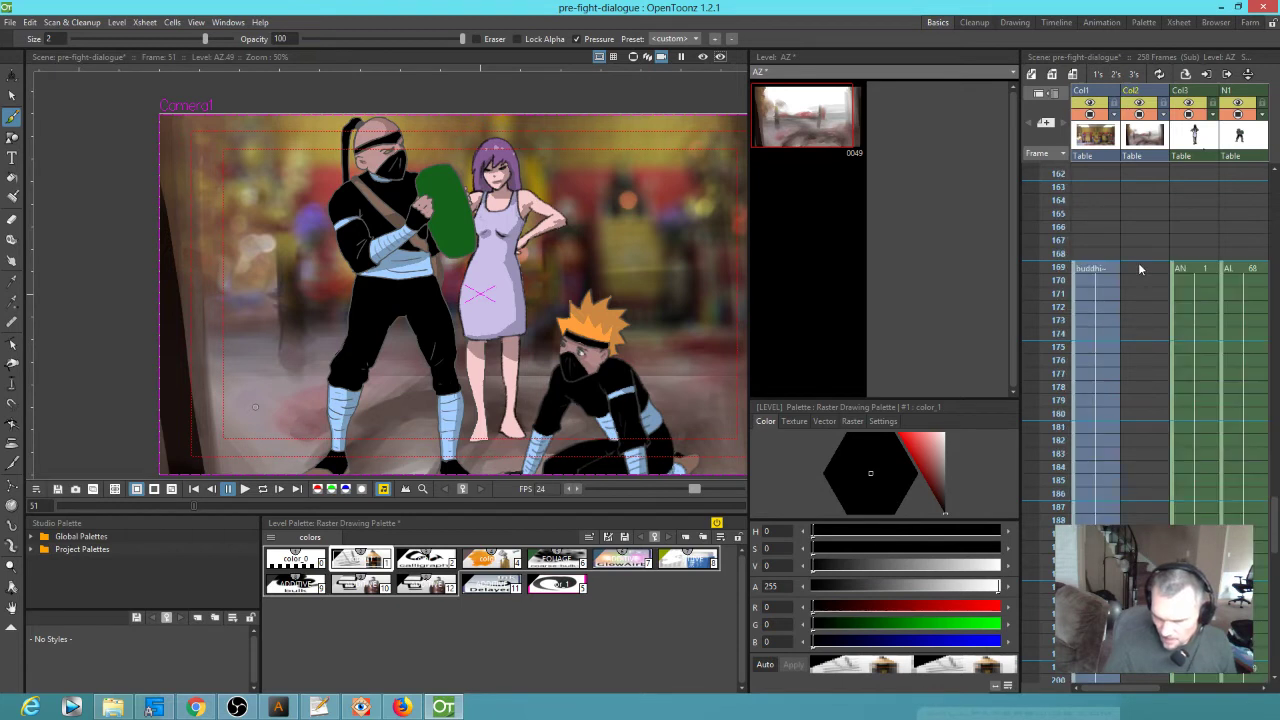
{"action": "left_click", "coordinate": [1138, 268]}
{"action": "key", "text": "ctrl+v"}
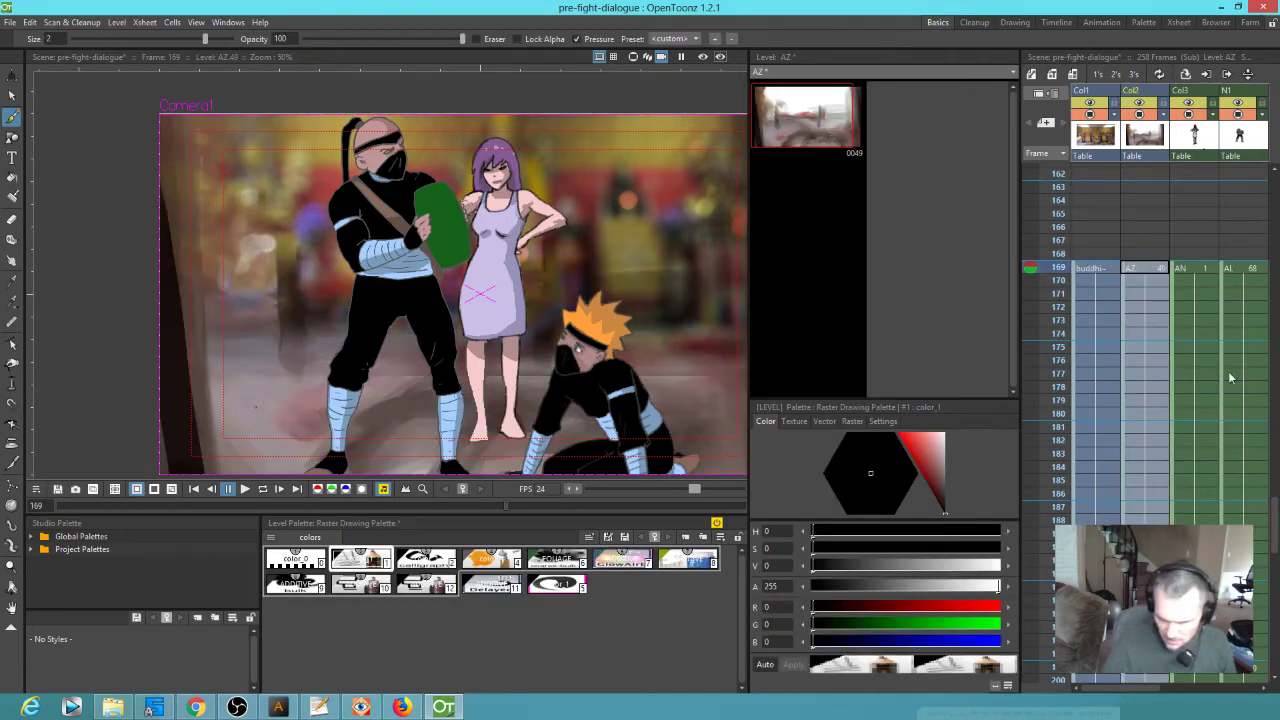
{"action": "scroll", "coordinate": [1139, 458], "scroll_direction": "down", "scroll_amount": 2}
{"action": "scroll", "coordinate": [1139, 458], "scroll_direction": "down", "scroll_amount": 2}
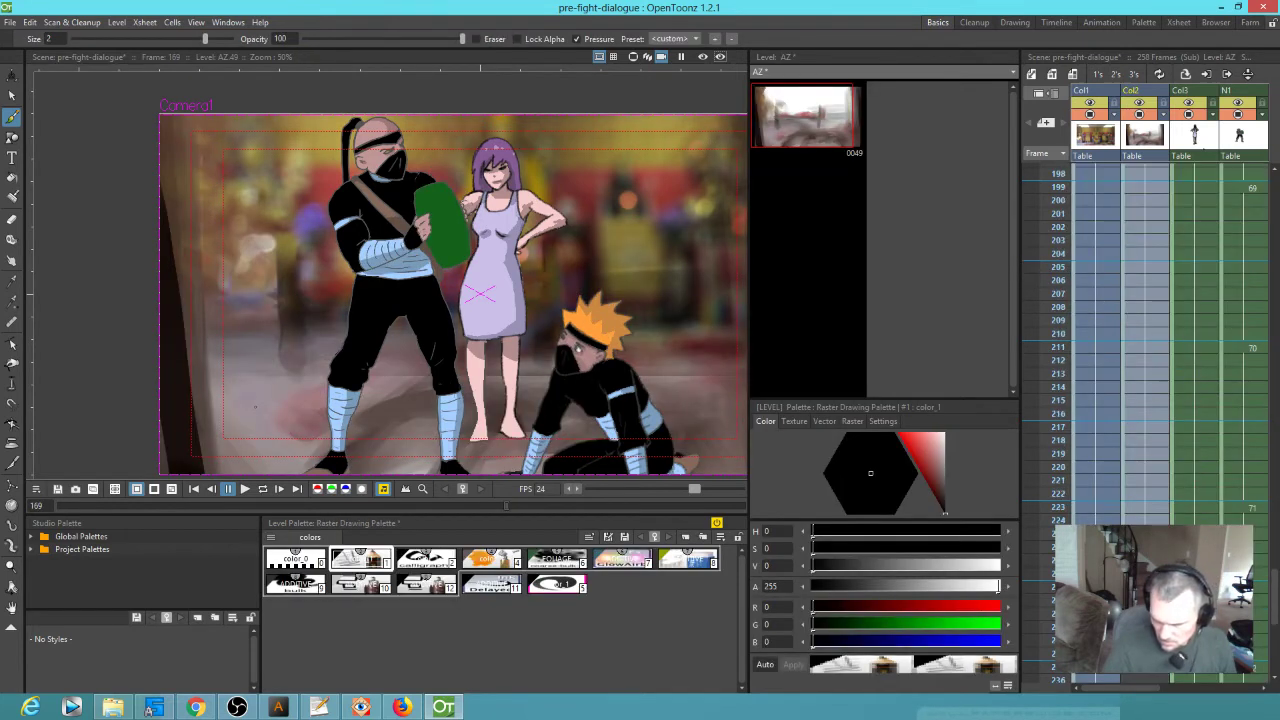
{"action": "scroll", "coordinate": [1139, 458], "scroll_direction": "down", "scroll_amount": 3}
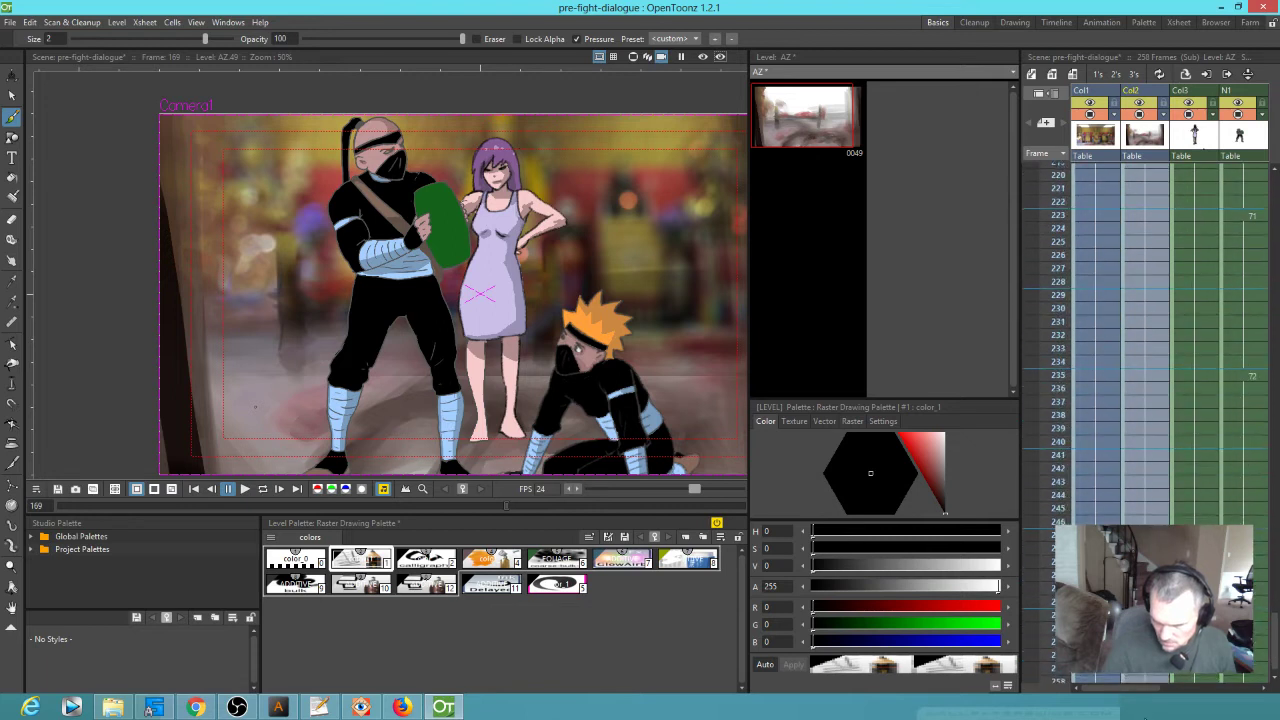
Select the table column's BB drawing at frame 252 and sketch the table's back edge beside the standing ninja in black at size 2
{"action": "left_click_drag", "start_coordinate": [1237, 355], "coordinate": [1138, 359]}
{"action": "left_click_drag", "start_coordinate": [1220, 315], "coordinate": [1120, 320]}
{"action": "left_click_drag", "start_coordinate": [1190, 230], "coordinate": [1165, 470]}
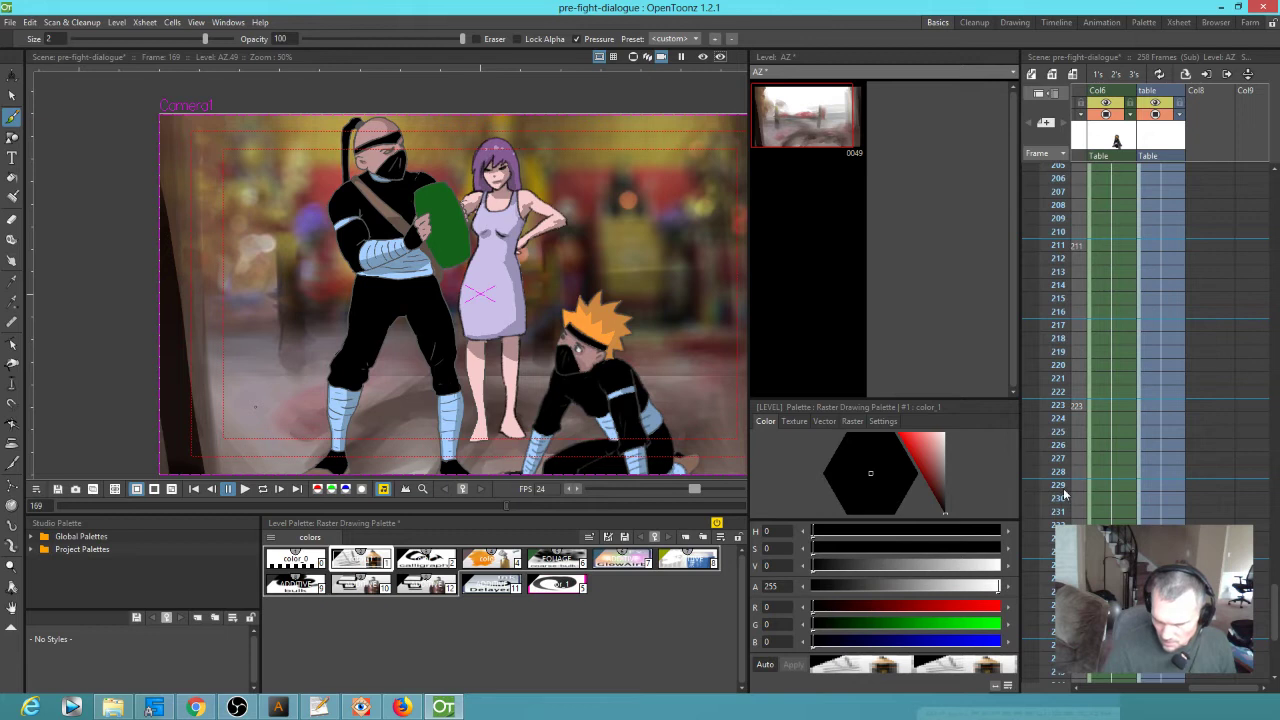
{"action": "mouse_move", "coordinate": [1056, 495]}
{"action": "left_mouse_down"}
{"action": "mouse_move", "coordinate": [1058, 676]}
{"action": "mouse_move", "coordinate": [1066, 448]}
{"action": "mouse_move", "coordinate": [1096, 270]}
{"action": "left_mouse_up"}
{"action": "left_click", "coordinate": [1162, 272]}
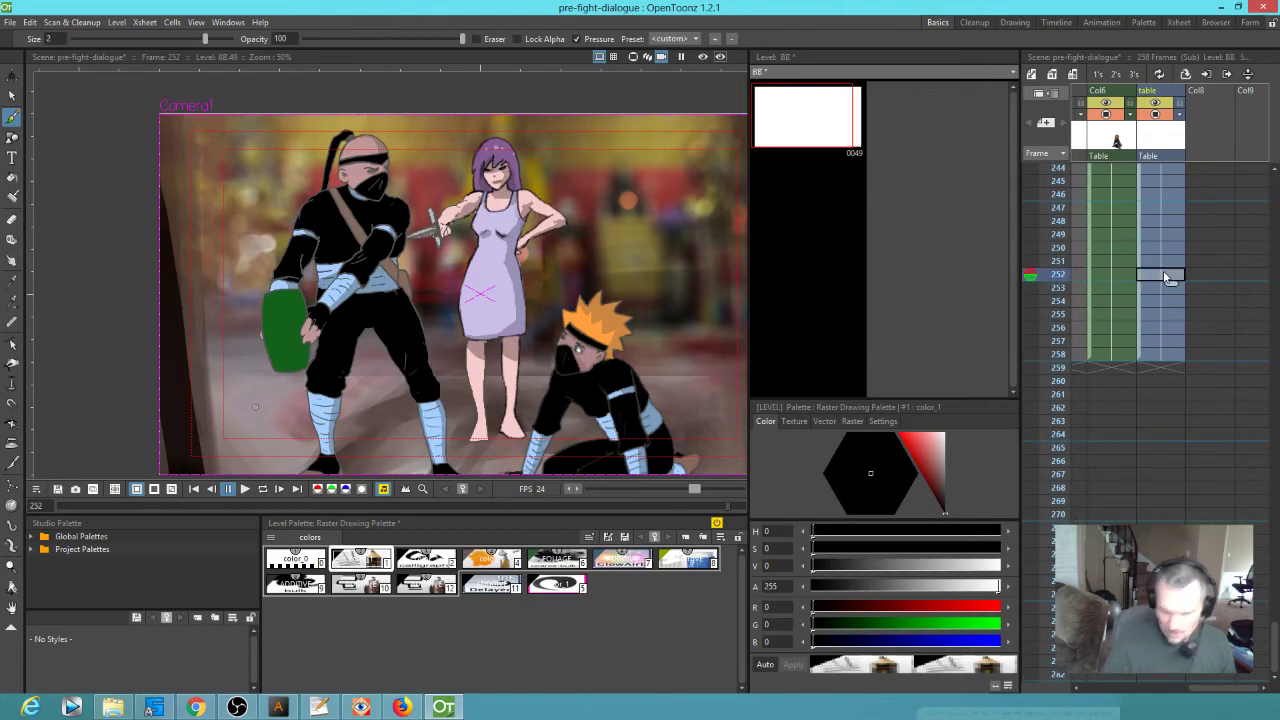
{"action": "left_click", "coordinate": [380, 527]}
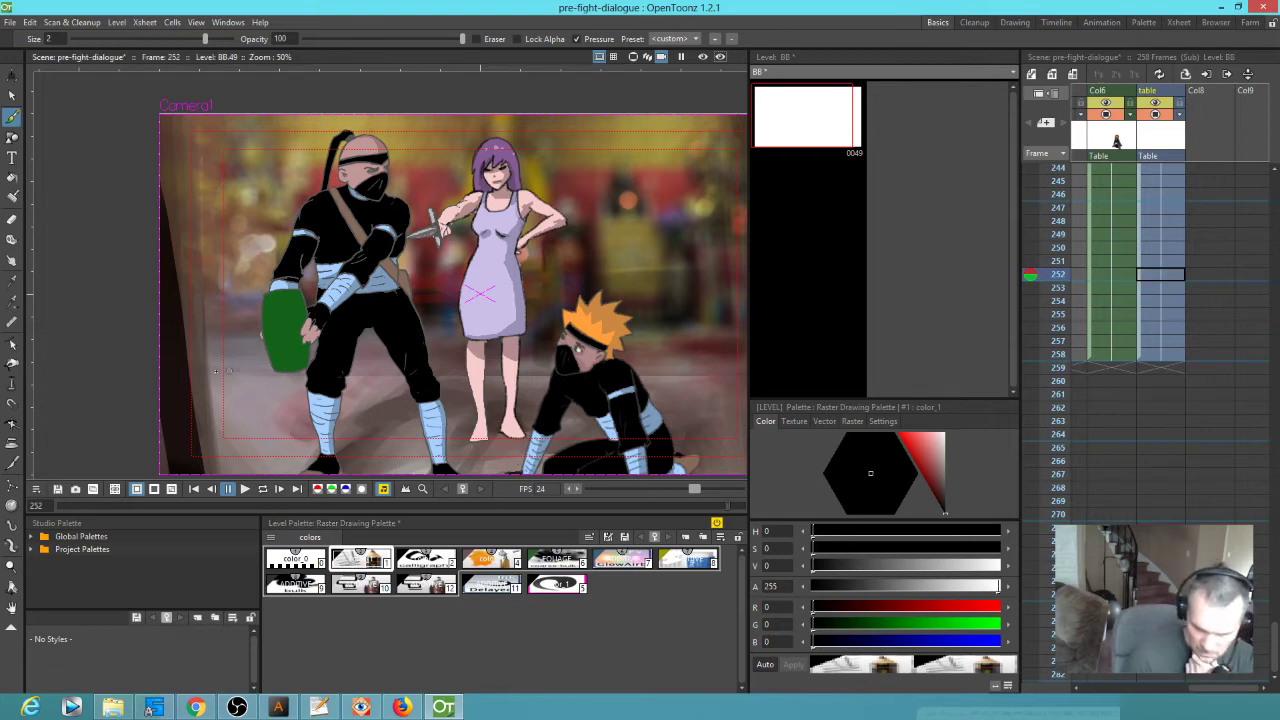
{"action": "mouse_move", "coordinate": [230, 374]}
{"action": "left_mouse_down"}
{"action": "mouse_move", "coordinate": [296, 379]}
{"action": "mouse_move", "coordinate": [264, 363]}
{"action": "mouse_move", "coordinate": [252, 383]}
{"action": "mouse_move", "coordinate": [308, 381]}
{"action": "mouse_move", "coordinate": [298, 408]}
{"action": "mouse_move", "coordinate": [276, 370]}
{"action": "left_mouse_up"}
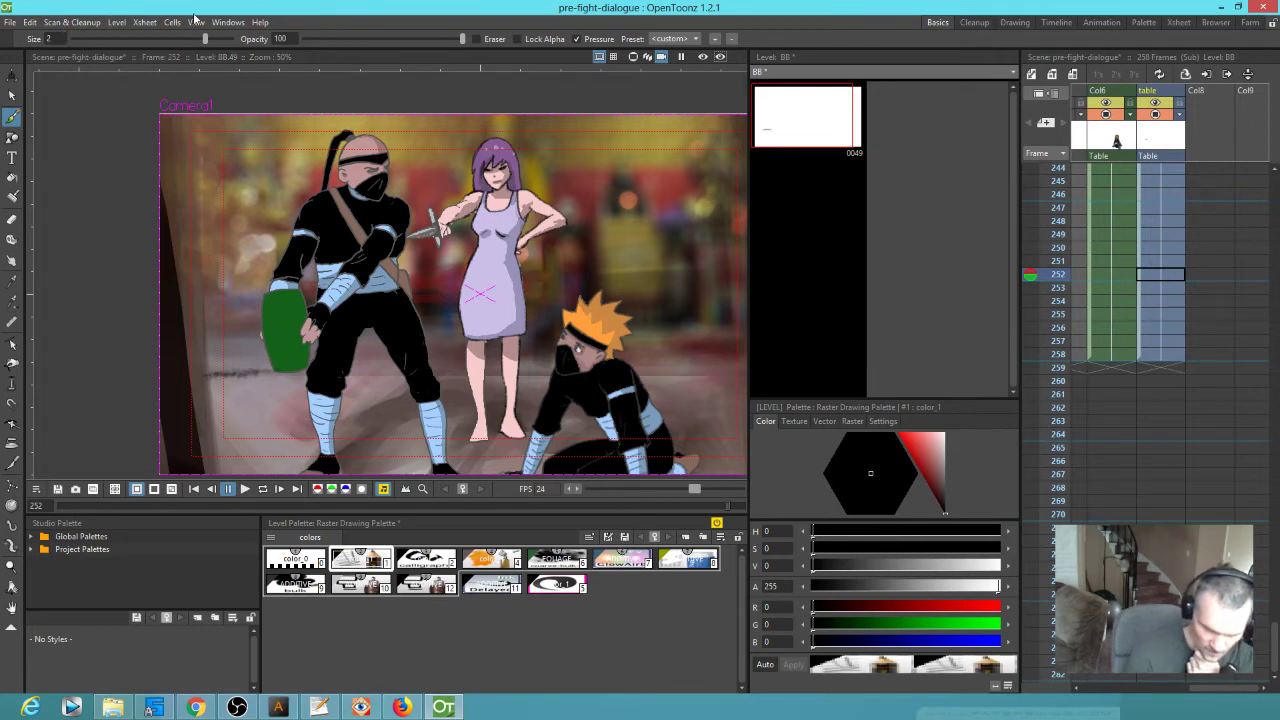
Outline the tabletop and its legs beside the standing ninja with black brush strokes at size 0.37
{"action": "left_click_drag", "start_coordinate": [205, 38], "coordinate": [163, 44]}
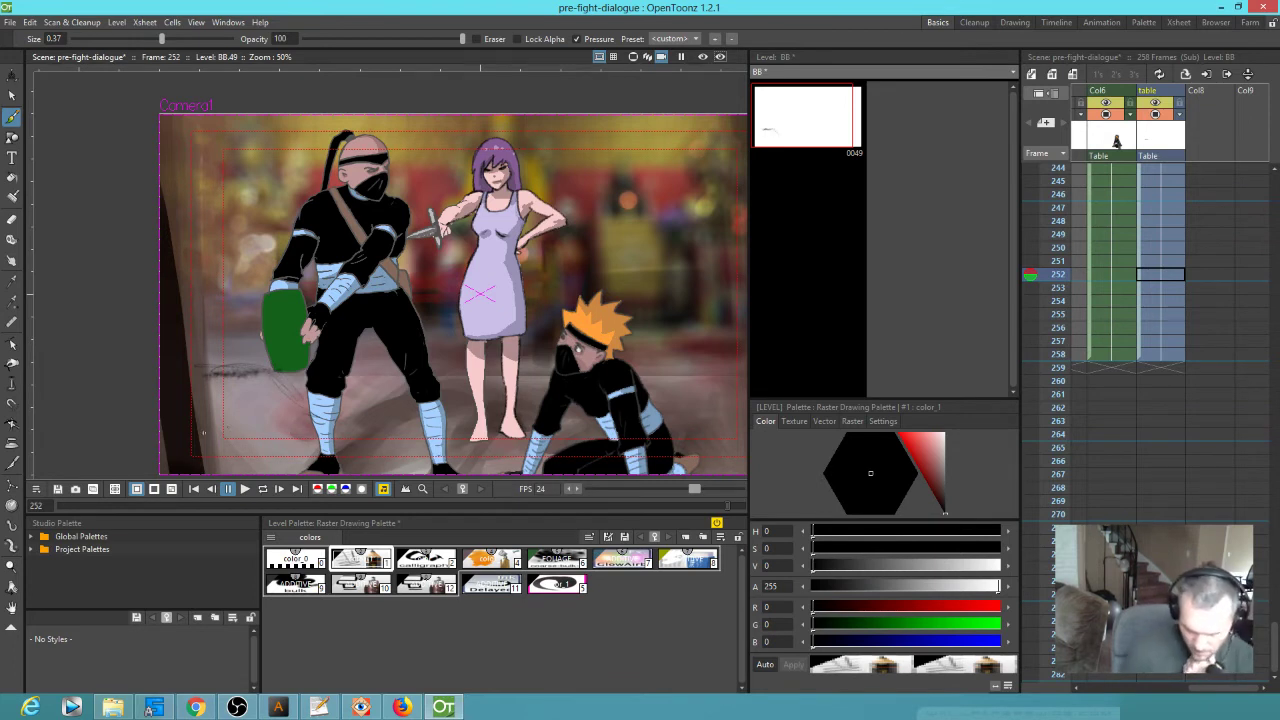
{"action": "left_click_drag", "start_coordinate": [206, 431], "coordinate": [312, 421]}
{"action": "left_click_drag", "start_coordinate": [261, 376], "coordinate": [322, 425]}
{"action": "left_click_drag", "start_coordinate": [261, 375], "coordinate": [214, 376]}
{"action": "left_click_drag", "start_coordinate": [310, 413], "coordinate": [268, 372]}
{"action": "left_click_drag", "start_coordinate": [314, 420], "coordinate": [308, 474]}
{"action": "left_click_drag", "start_coordinate": [211, 440], "coordinate": [209, 470]}
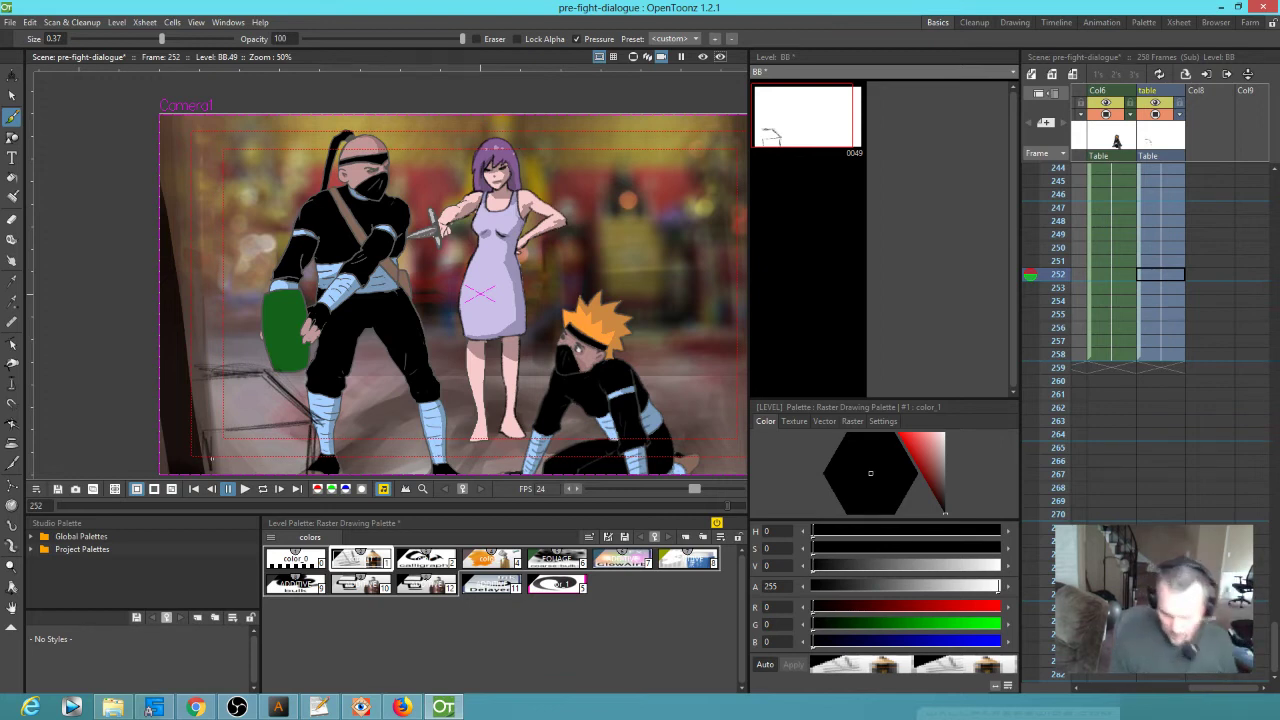
Shade the tabletop with brush style 4 in muted mauve (104, 86, 93) and accent the front edge in pale pink (211, 171, 187)
{"action": "left_click", "coordinate": [497, 563]}
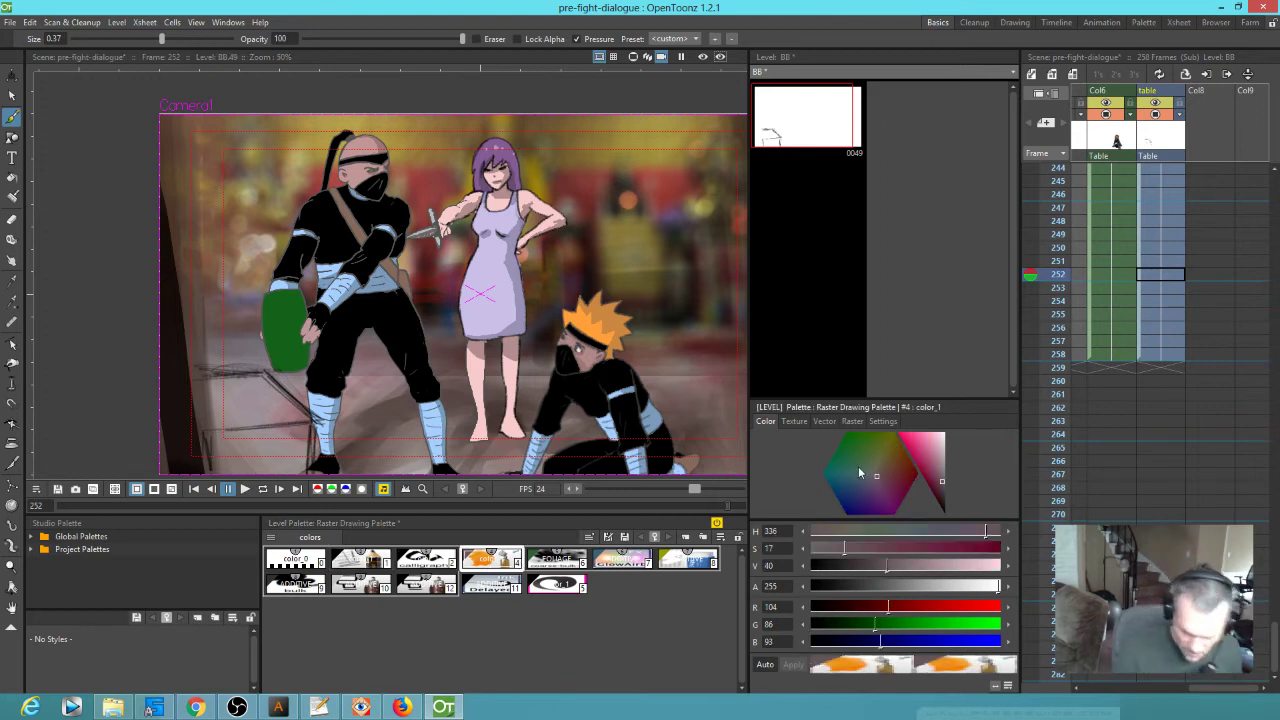
{"action": "mouse_move", "coordinate": [204, 382]}
{"action": "left_mouse_down"}
{"action": "mouse_move", "coordinate": [222, 424]}
{"action": "mouse_move", "coordinate": [244, 428]}
{"action": "left_mouse_up"}
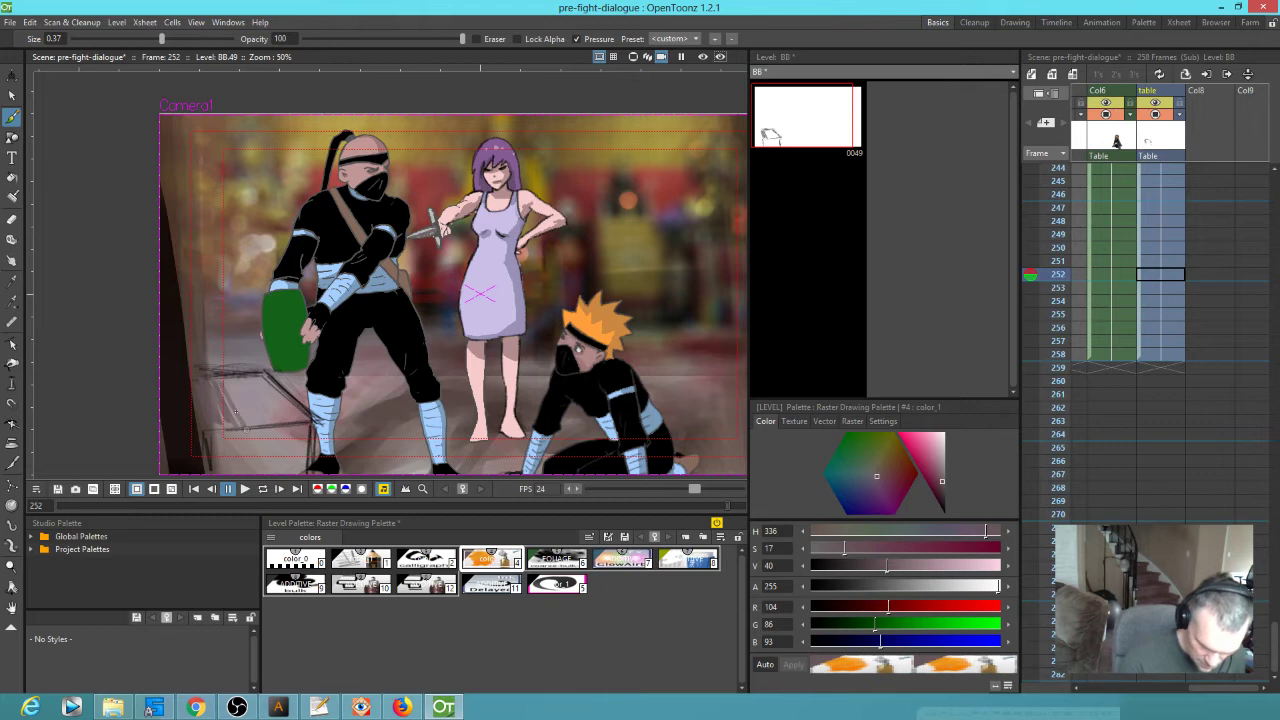
{"action": "mouse_move", "coordinate": [230, 380]}
{"action": "left_mouse_down"}
{"action": "mouse_move", "coordinate": [262, 424]}
{"action": "mouse_move", "coordinate": [306, 424]}
{"action": "left_mouse_up"}
{"action": "left_click_drag", "start_coordinate": [220, 430], "coordinate": [306, 430]}
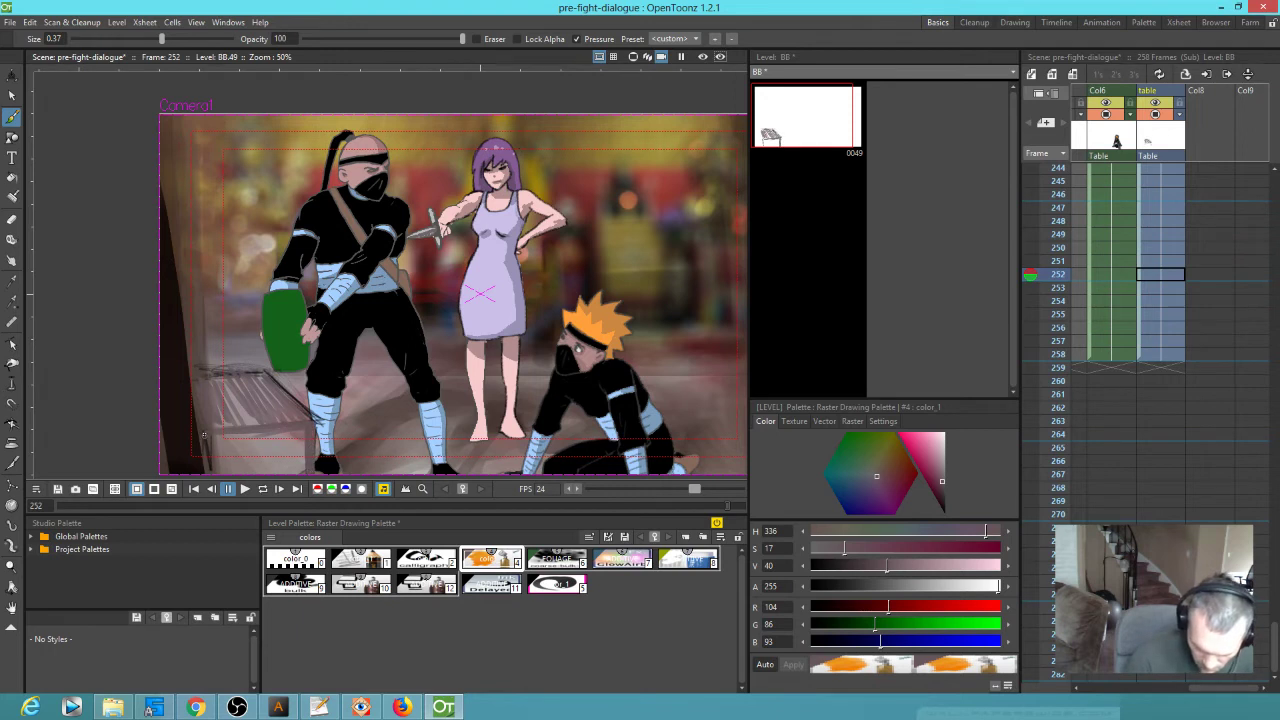
{"action": "left_click", "coordinate": [301, 440]}
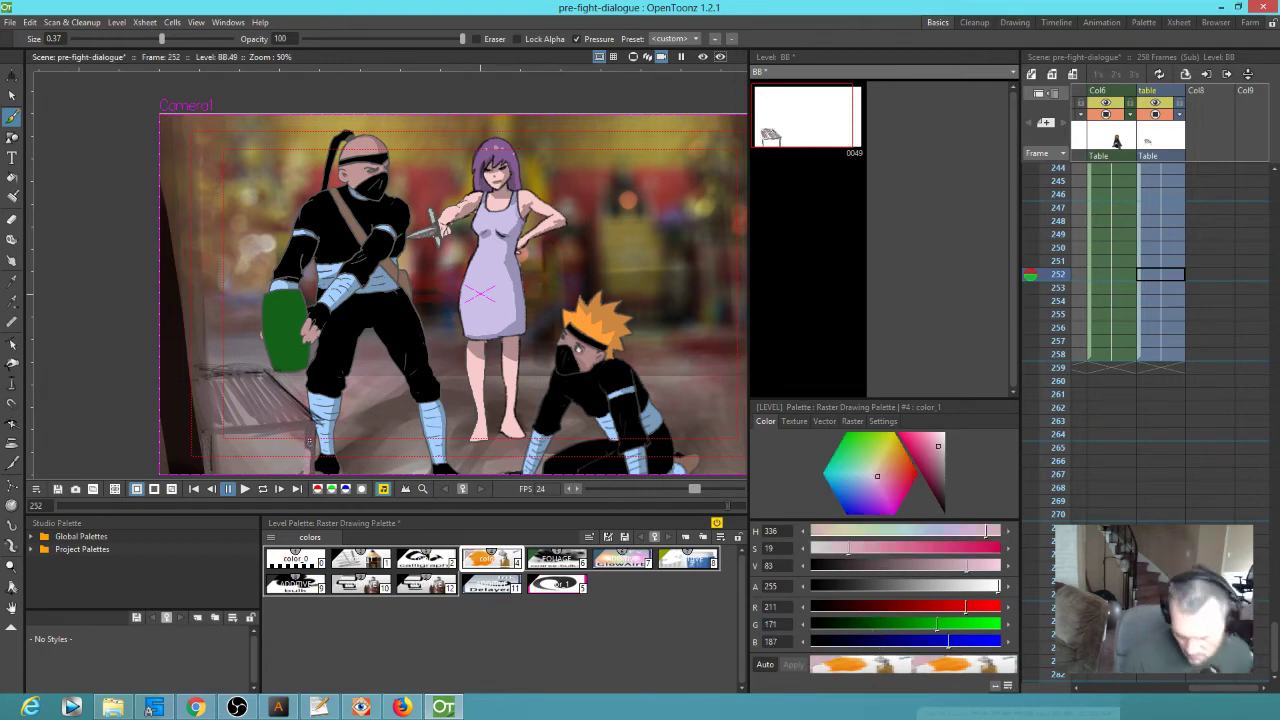
Add colour strokes to the tabletop in dark magenta (117, 56, 80) and olive (132, 118, 61)
{"action": "left_click", "coordinate": [934, 476]}
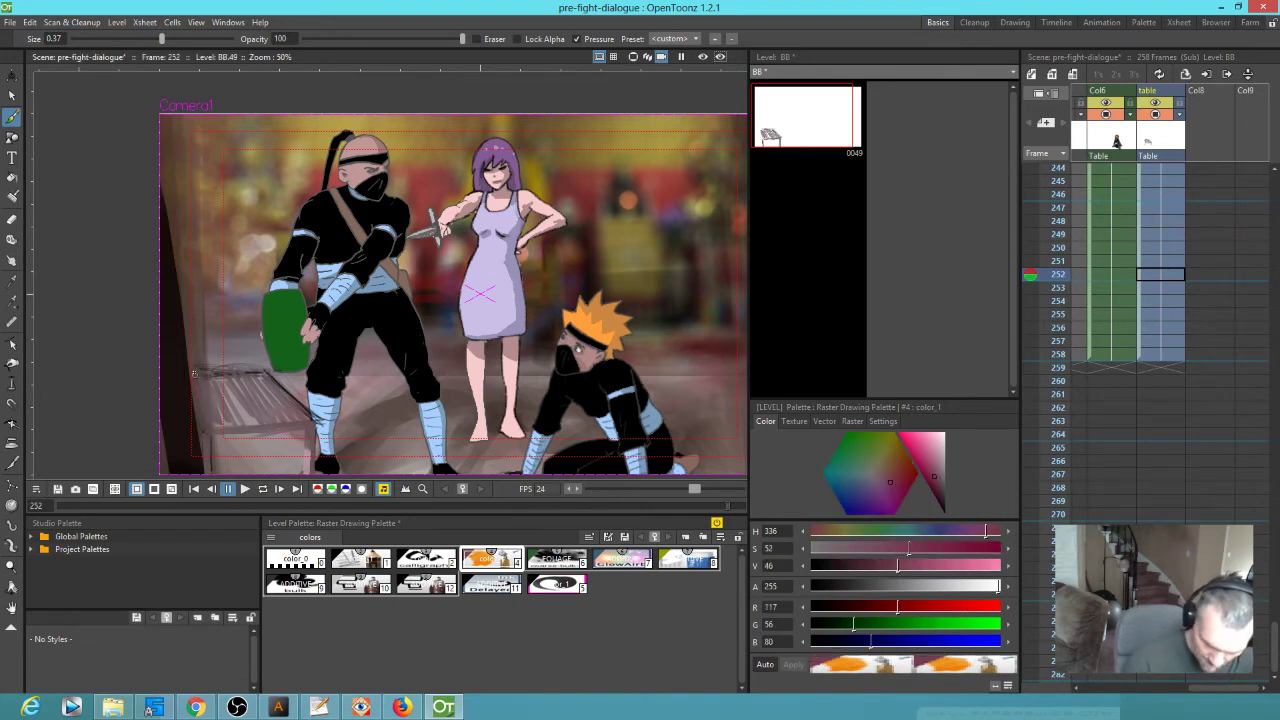
{"action": "left_click", "coordinate": [885, 455]}
{"action": "left_click_drag", "start_coordinate": [200, 400], "coordinate": [196, 376]}
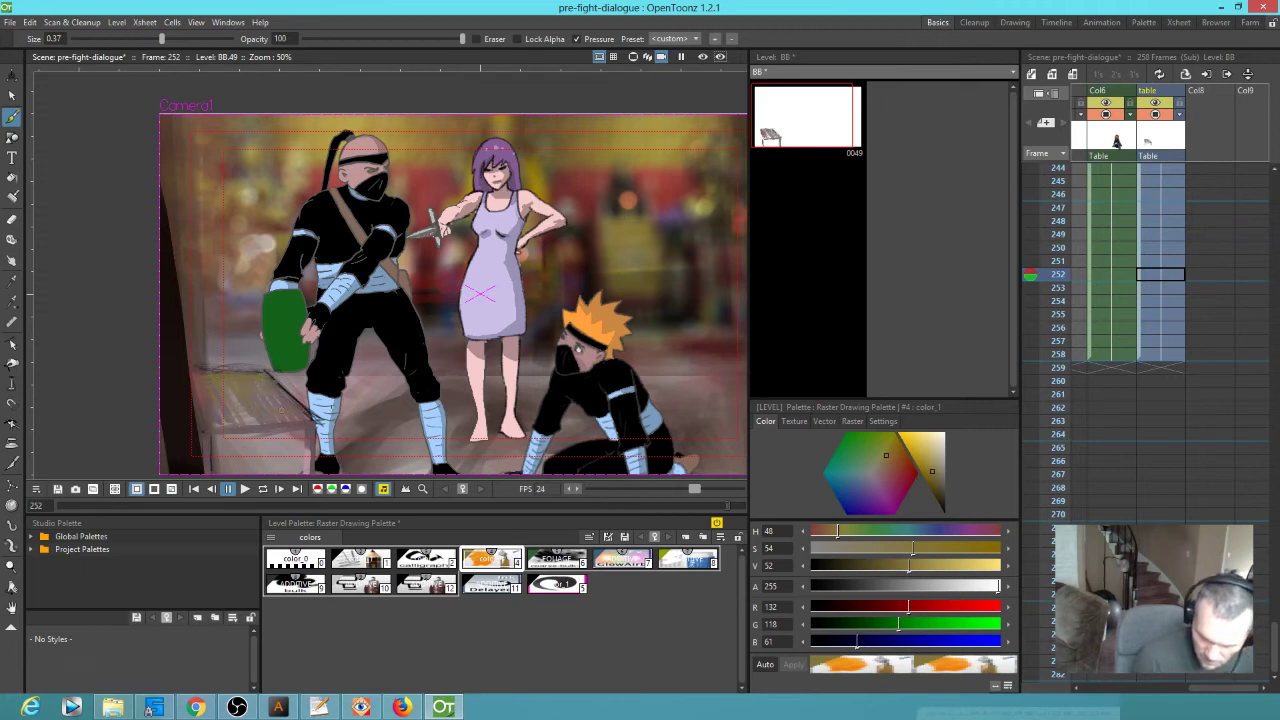
Colour the tabletop with size 1.24 strokes in dusty pink (165, 104, 118) and paint its front edge khaki (165, 159, 122)
{"action": "left_click_drag", "start_coordinate": [161, 38], "coordinate": [184, 38]}
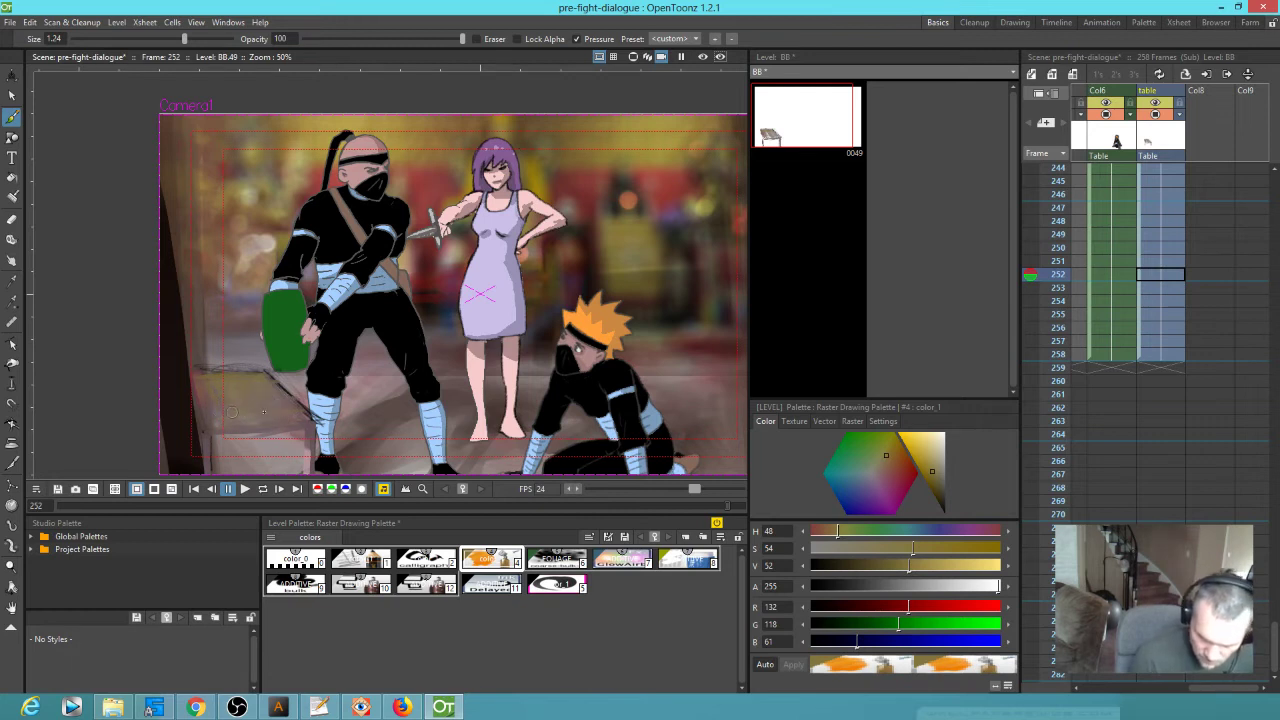
{"action": "left_click", "coordinate": [887, 477]}
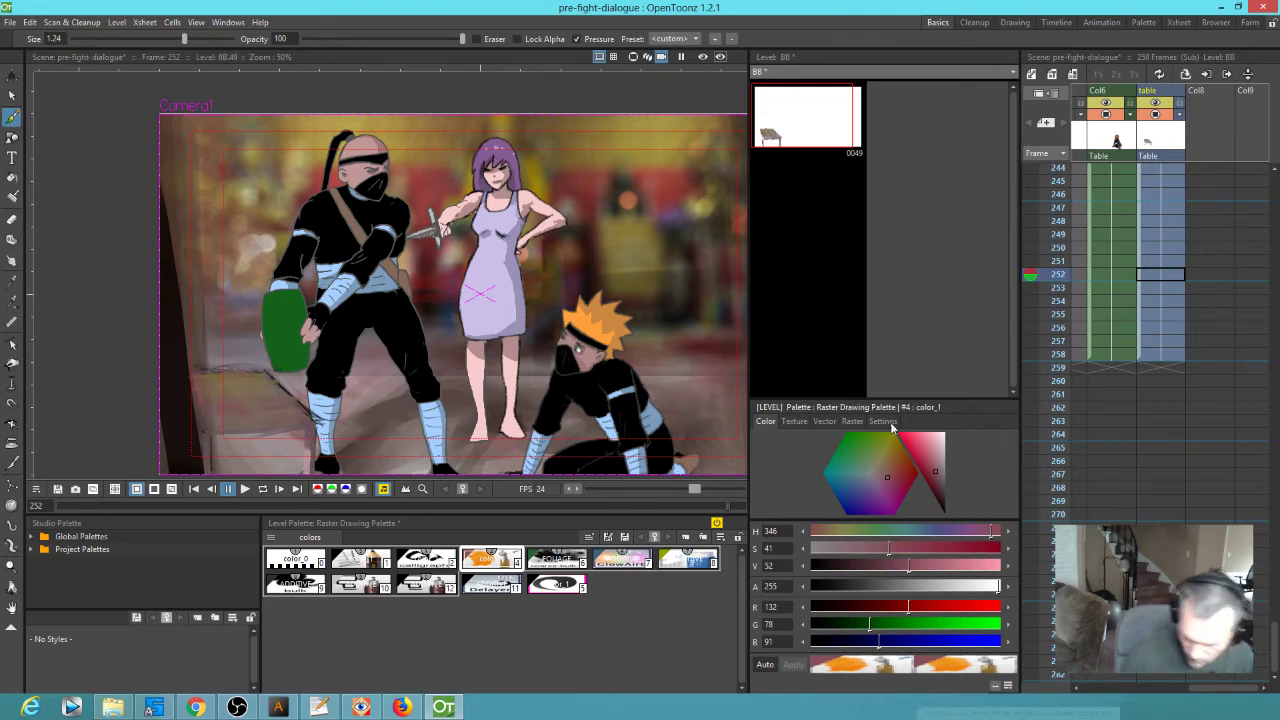
{"action": "left_click", "coordinate": [934, 461]}
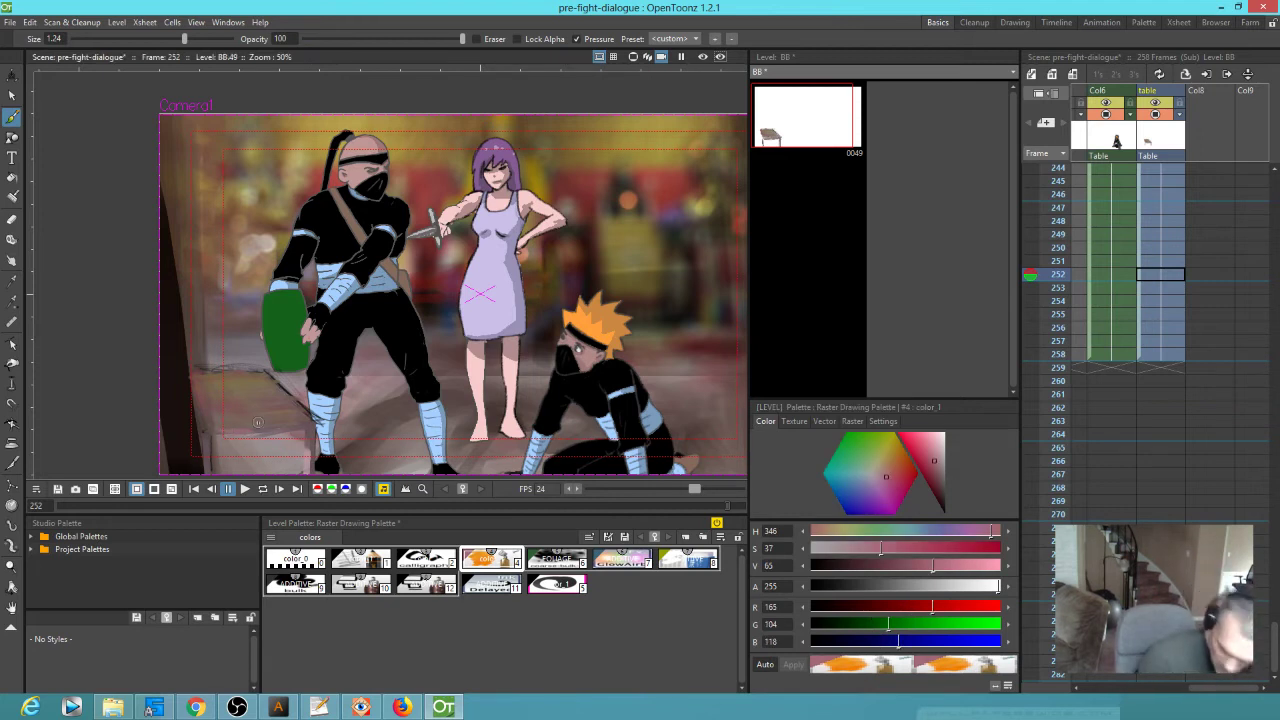
{"action": "left_click", "coordinate": [881, 467]}
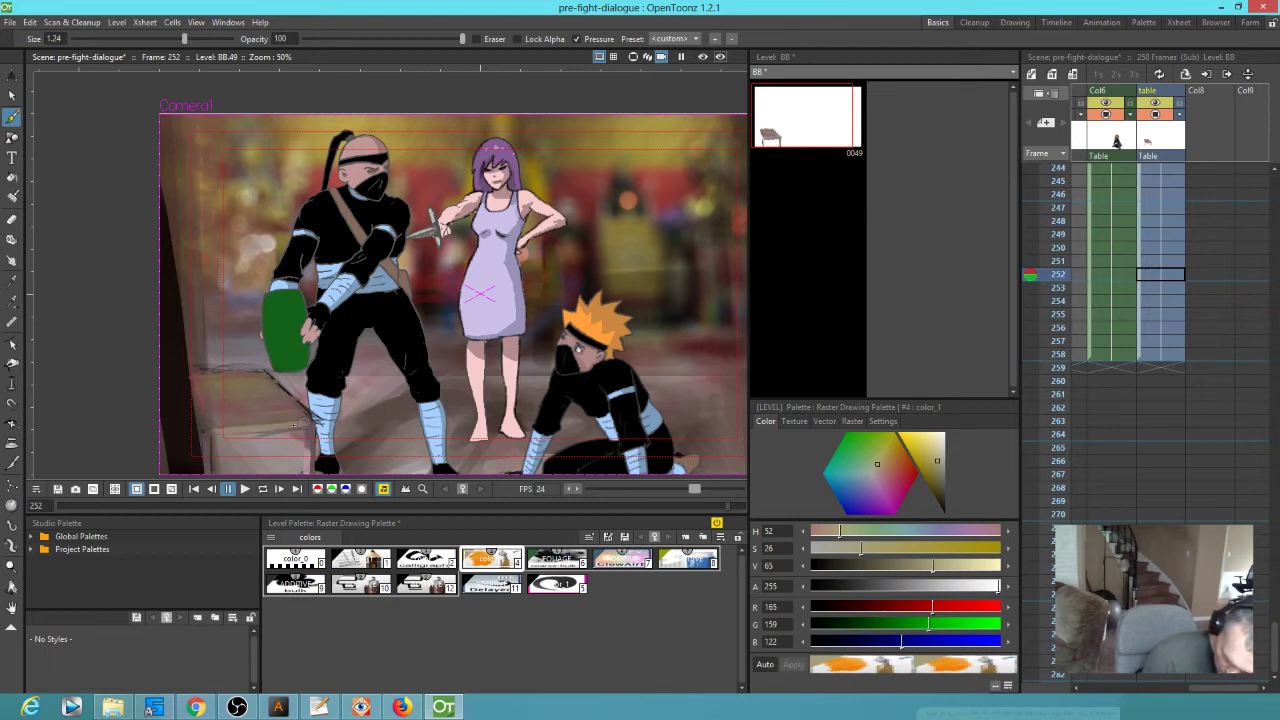
{"action": "left_click_drag", "start_coordinate": [306, 430], "coordinate": [318, 424]}
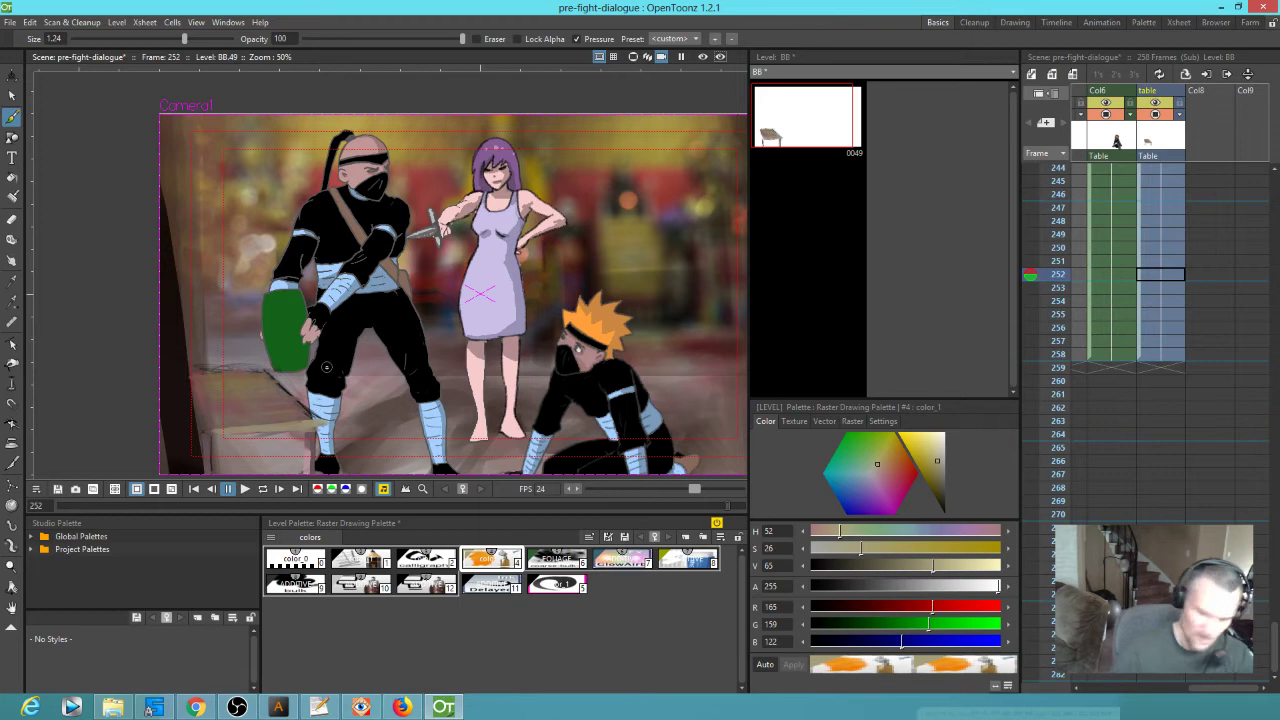
Save the scene, flip the view horizontally and paint over the tabletop's back edge in muted mauve (99, 75, 85)
{"action": "left_click", "coordinate": [936, 487]}
{"action": "left_click", "coordinate": [879, 477]}
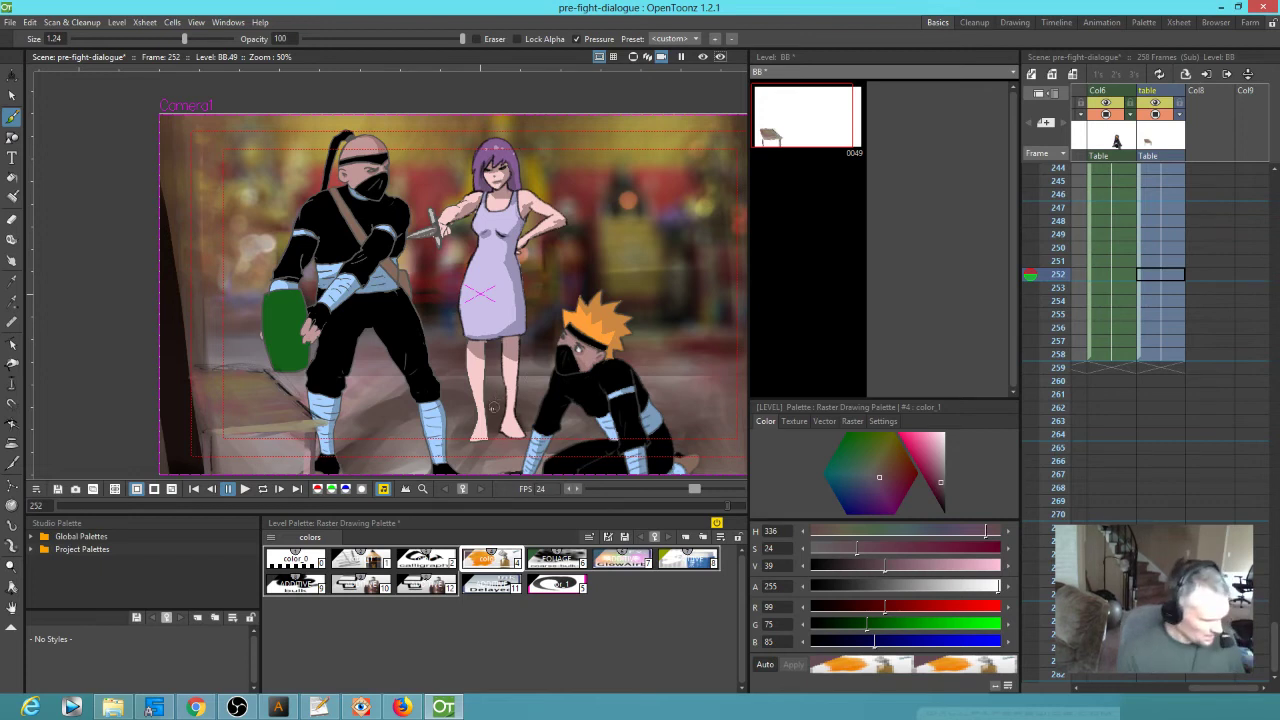
{"action": "key", "text": "ctrl+s"}
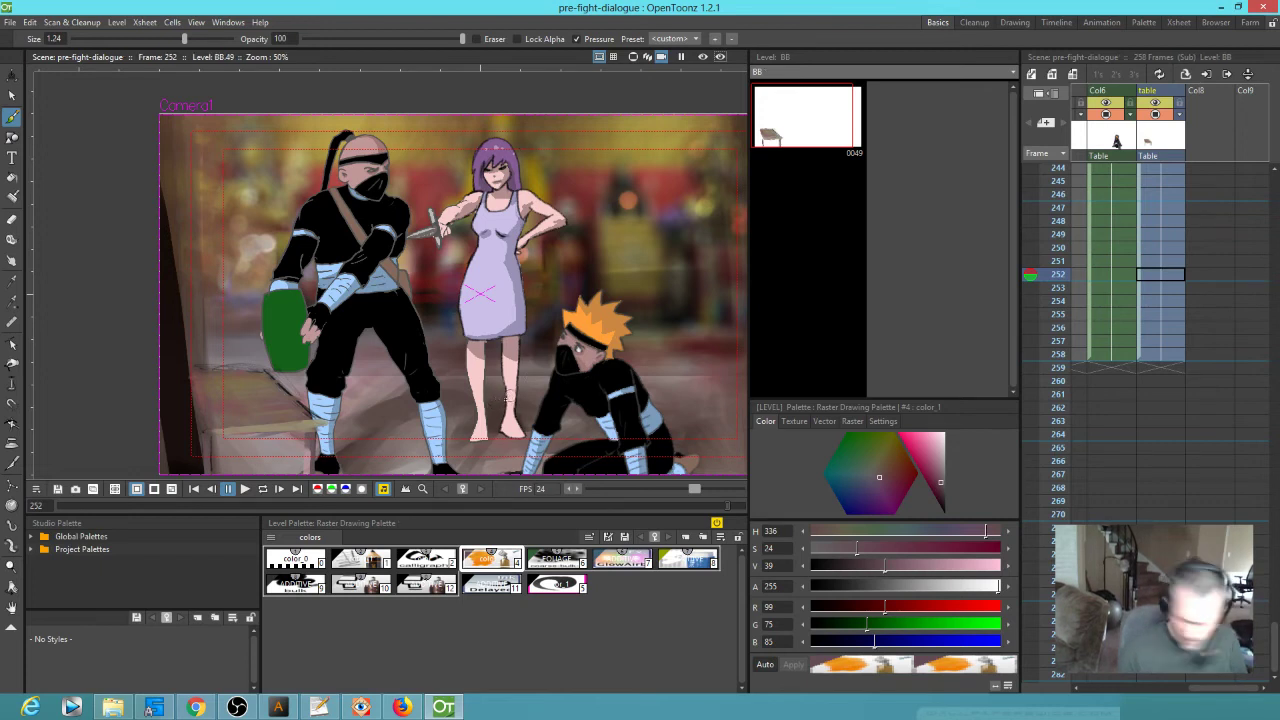
{"action": "key", "text": "shift+h"}
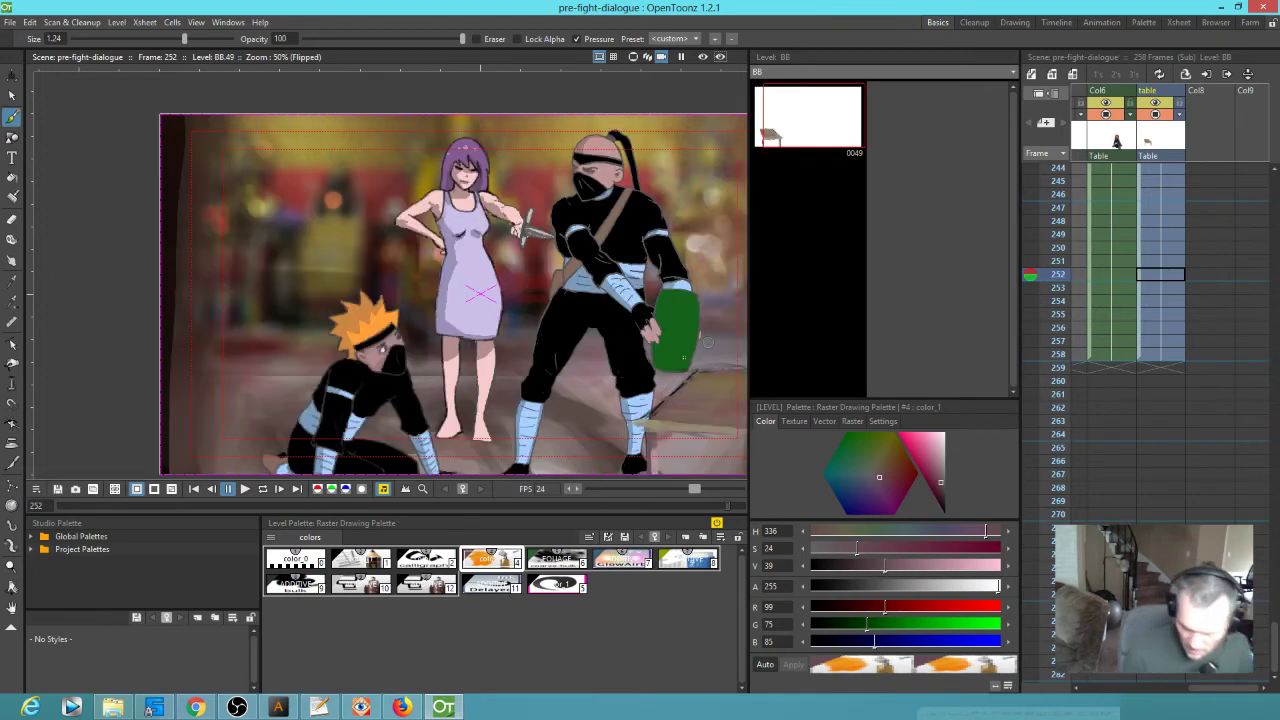
{"action": "left_click_drag", "start_coordinate": [699, 353], "coordinate": [579, 305]}
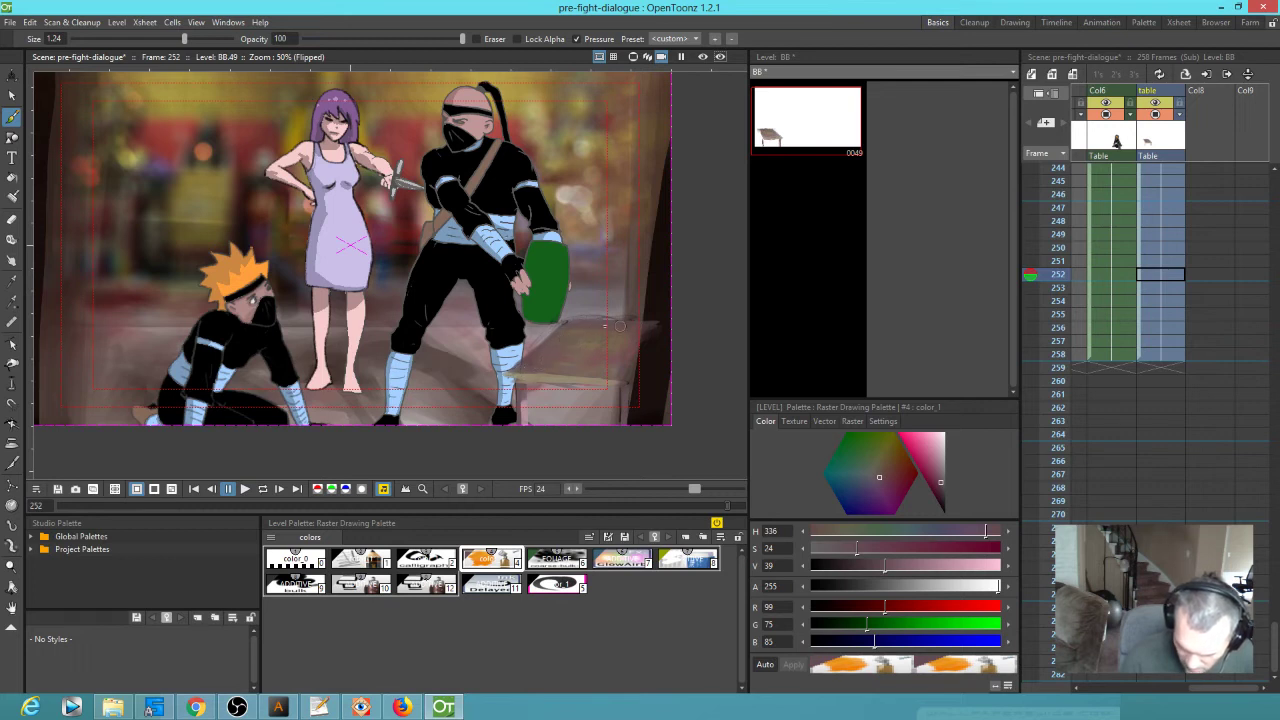
{"action": "key", "text": "a"}
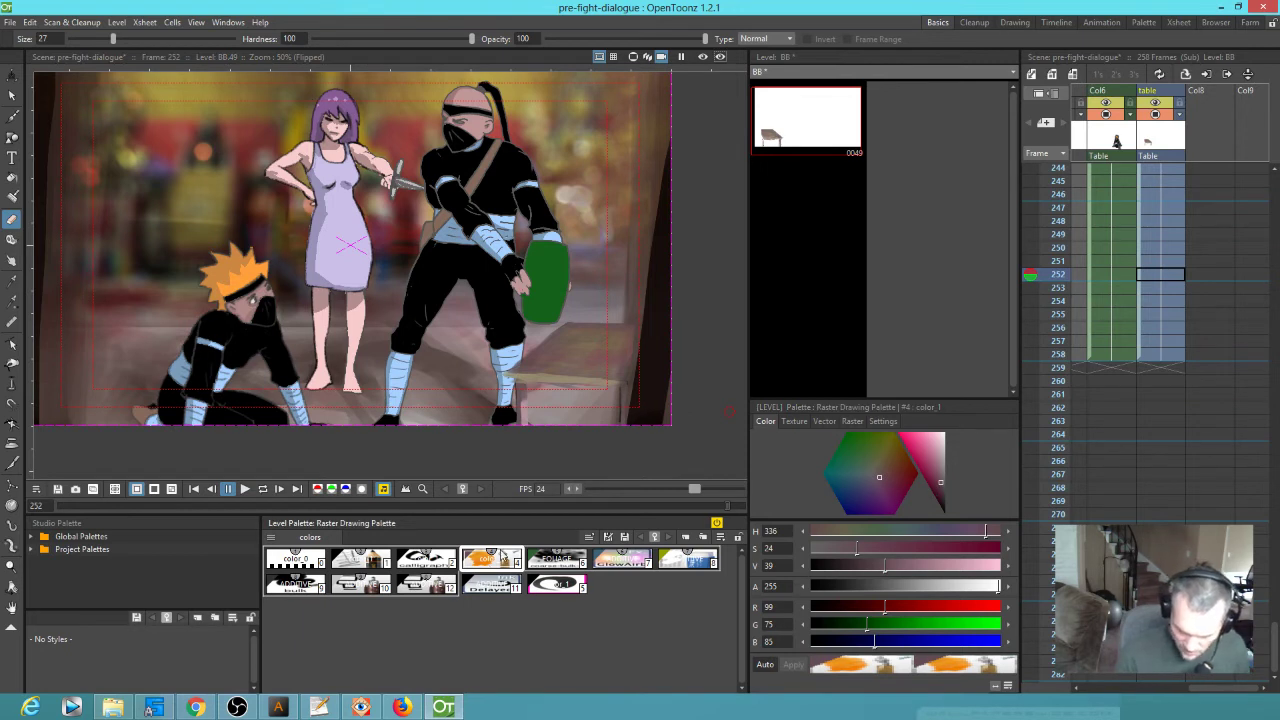
{"action": "key", "text": "b"}
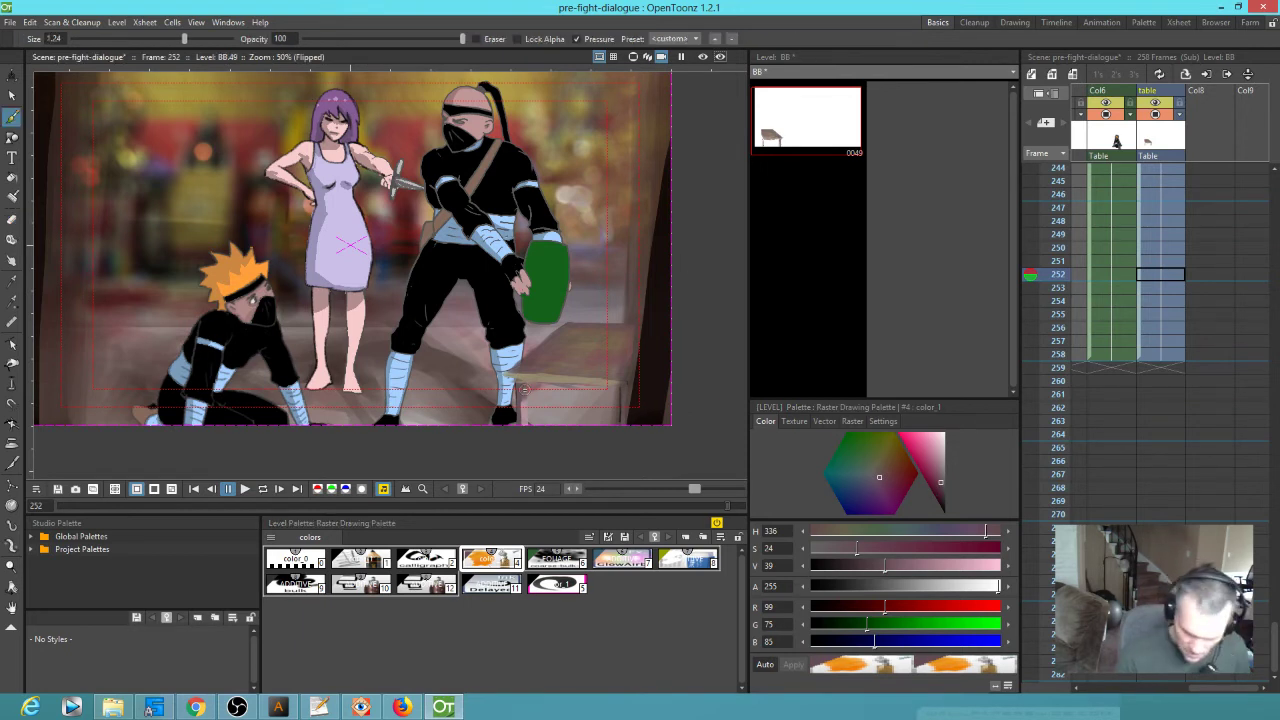
Restore the unflipped view and darken the table's legs with black strokes at brush size 0
{"action": "left_click", "coordinate": [58, 39]}
{"action": "type", "text": "3"}
{"action": "key", "text": "Return"}
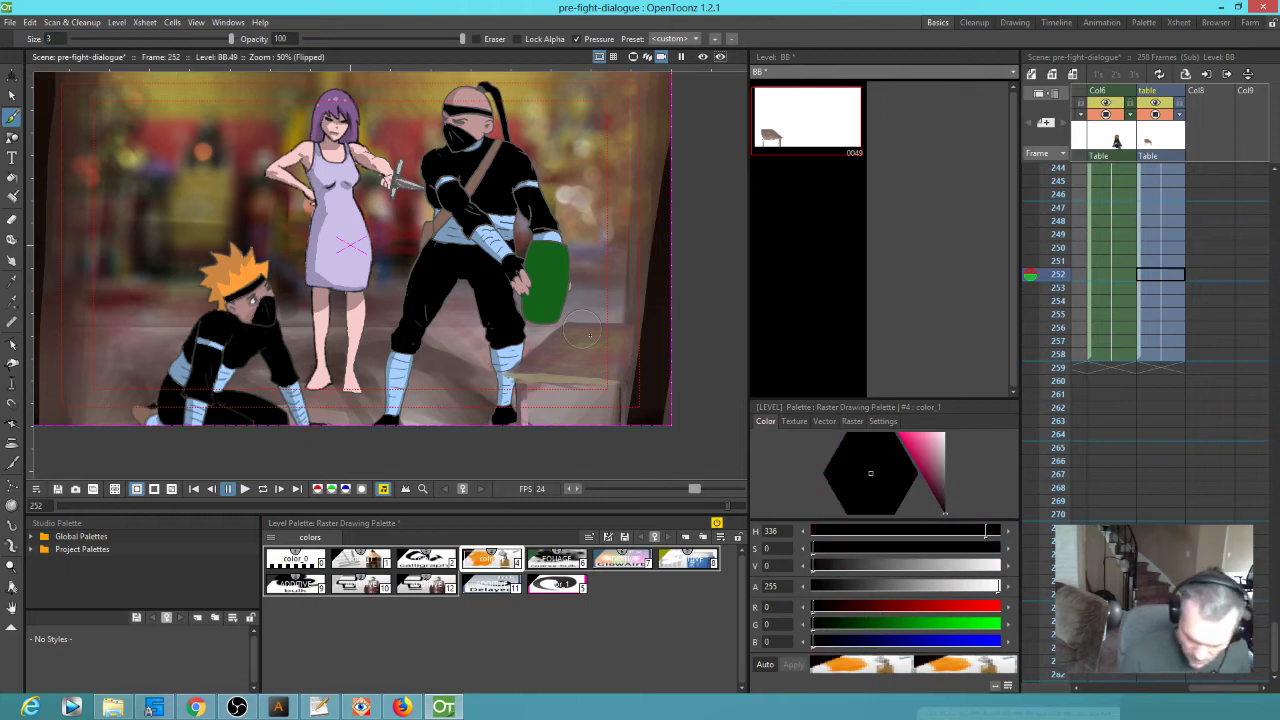
{"action": "key", "text": "shift+h"}
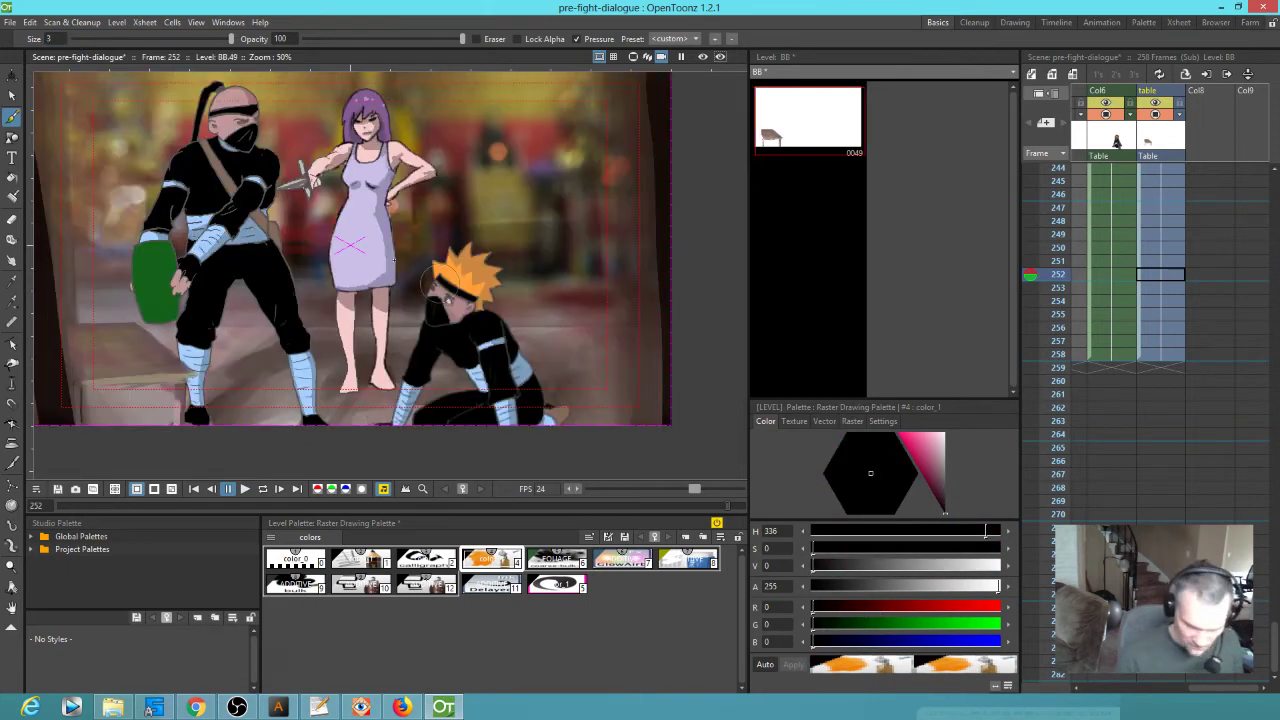
{"action": "left_click_drag", "start_coordinate": [218, 367], "coordinate": [383, 226]}
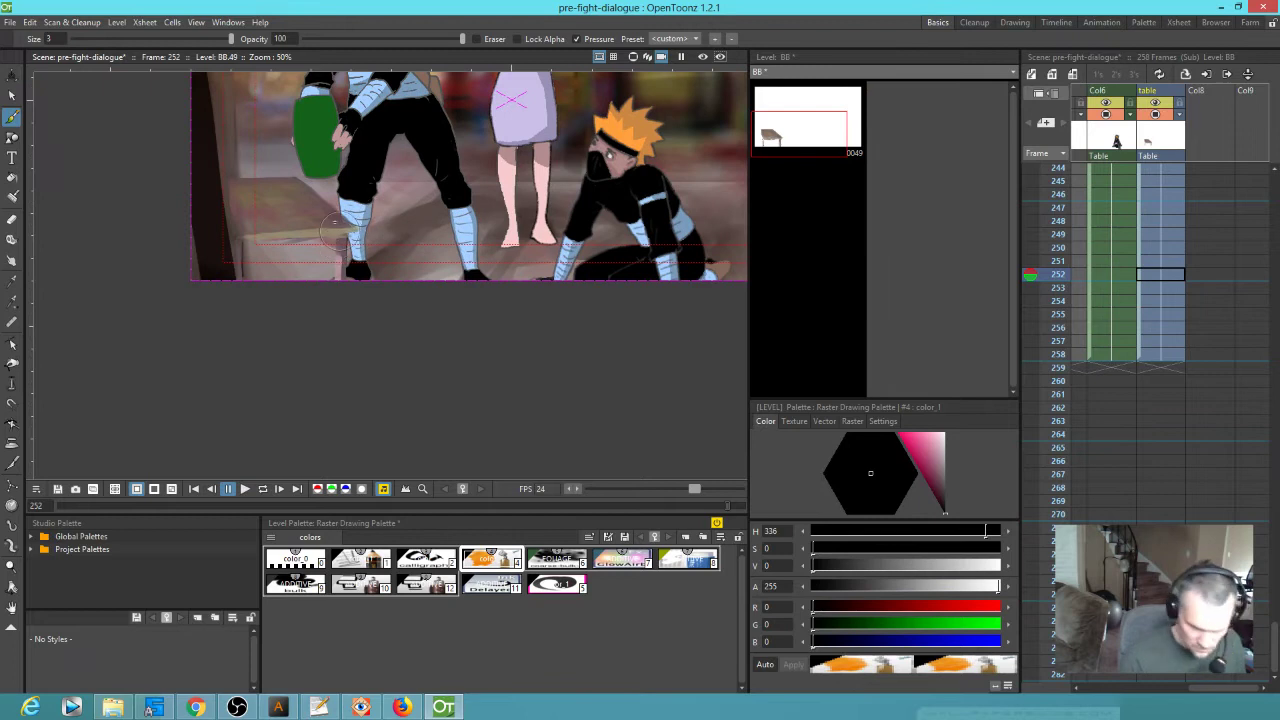
{"action": "left_click", "coordinate": [48, 38]}
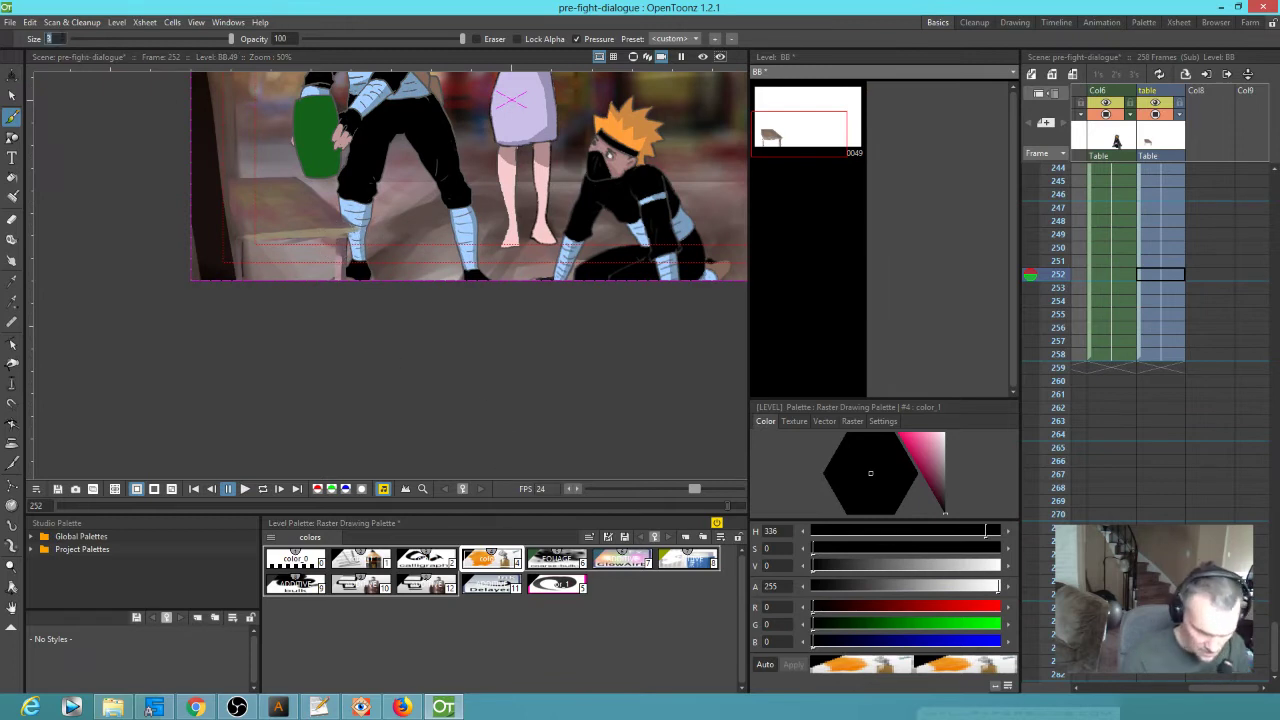
{"action": "type", "text": "0"}
{"action": "key", "text": "Return"}
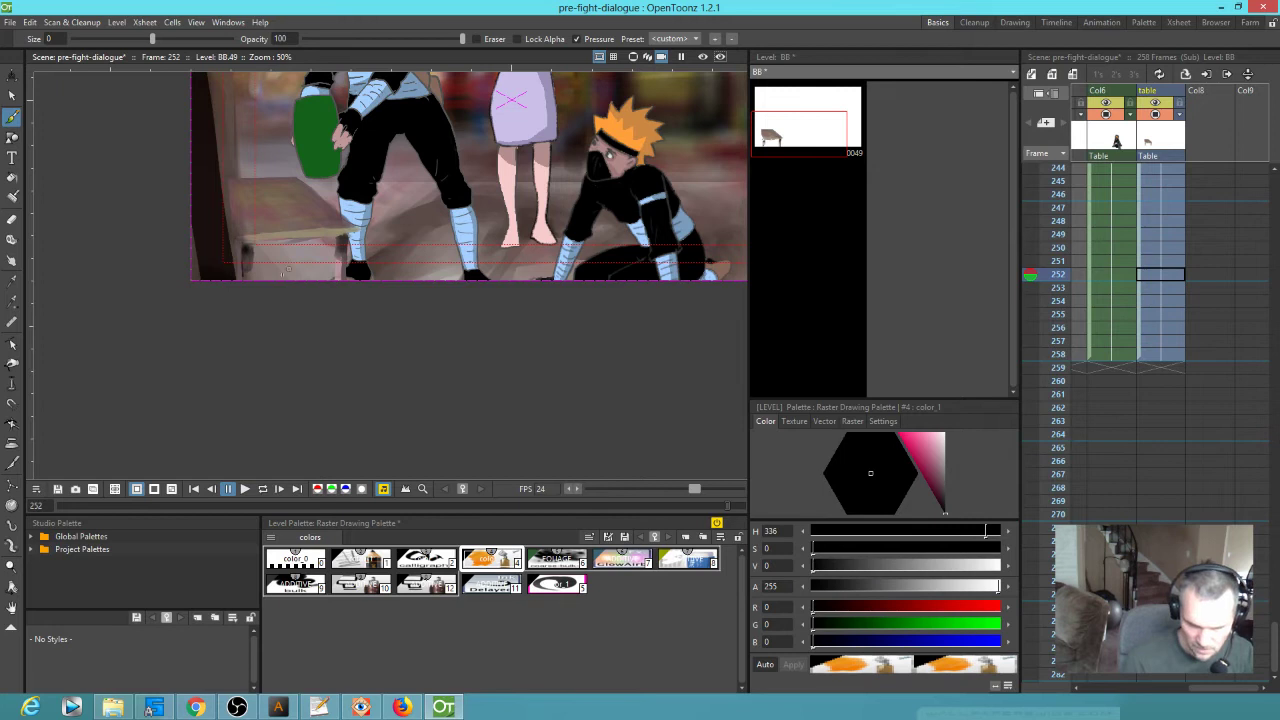
Shade the area beneath the tabletop in dark mauve (84, 63, 71) and highlight the front edge in light grey (209, 209, 209)
{"action": "left_click", "coordinate": [940, 487]}
{"action": "left_click", "coordinate": [881, 483]}
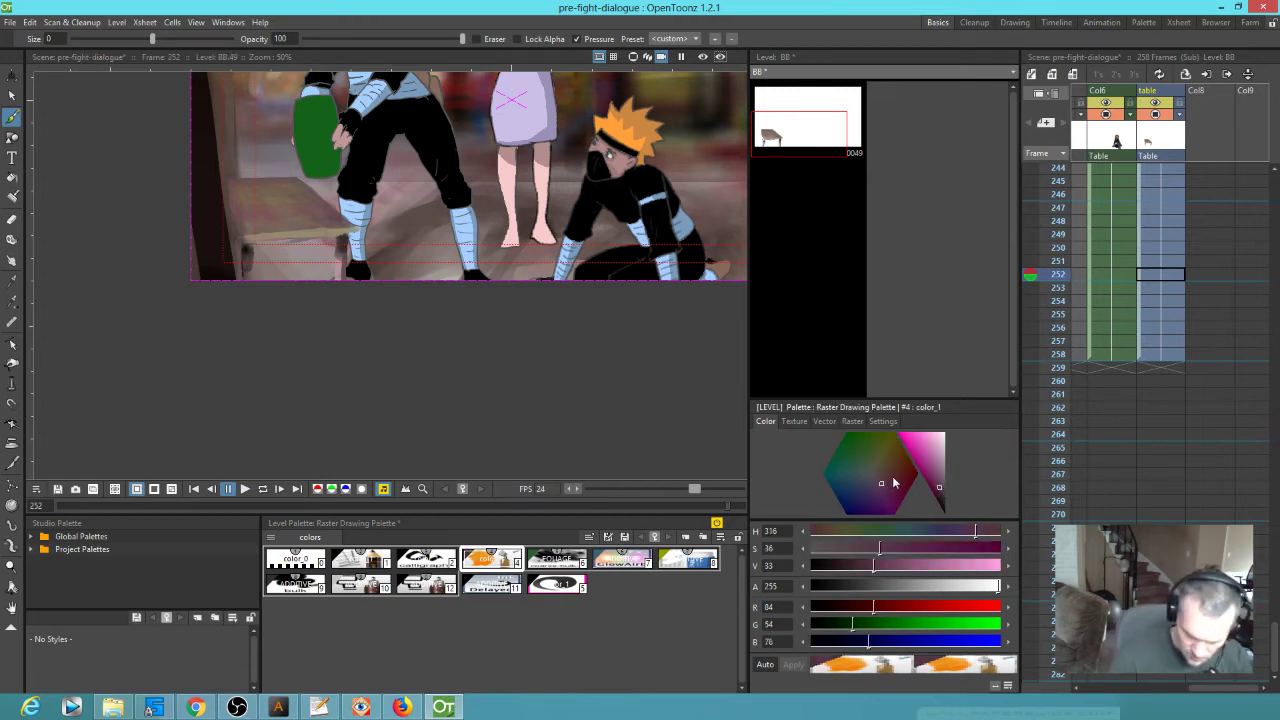
{"action": "left_click", "coordinate": [880, 477]}
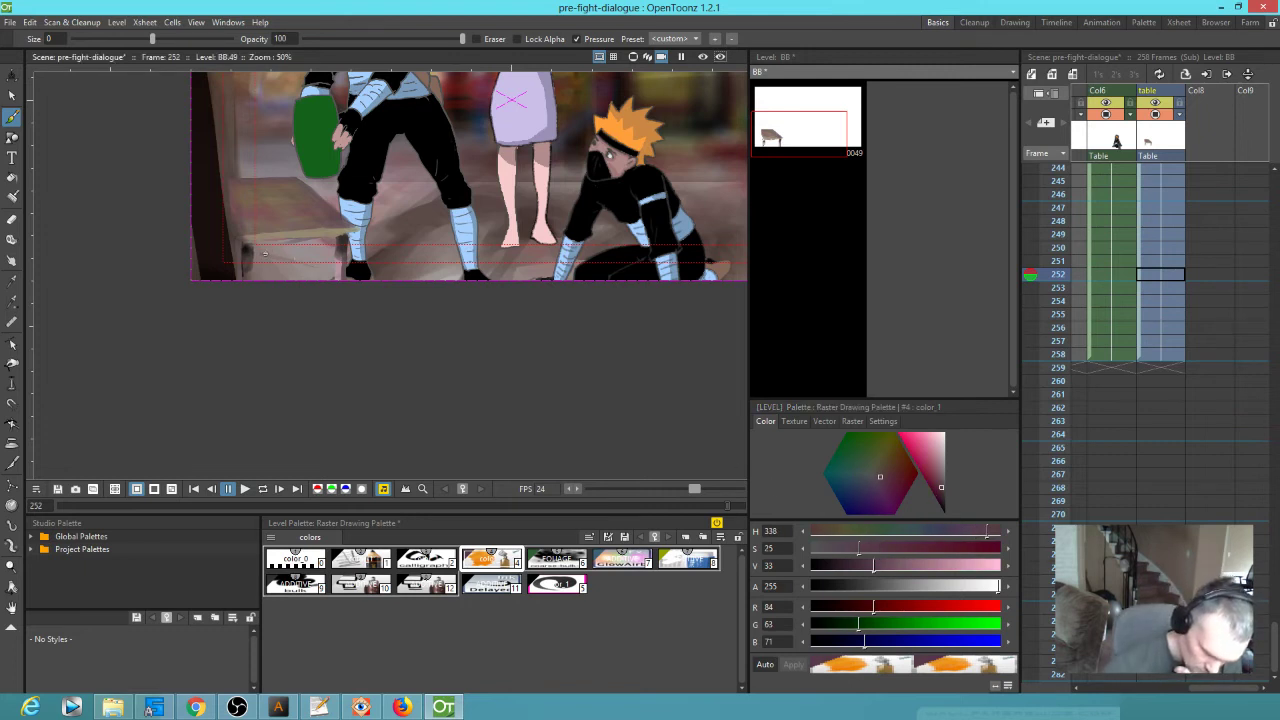
{"action": "left_click_drag", "start_coordinate": [330, 264], "coordinate": [333, 247]}
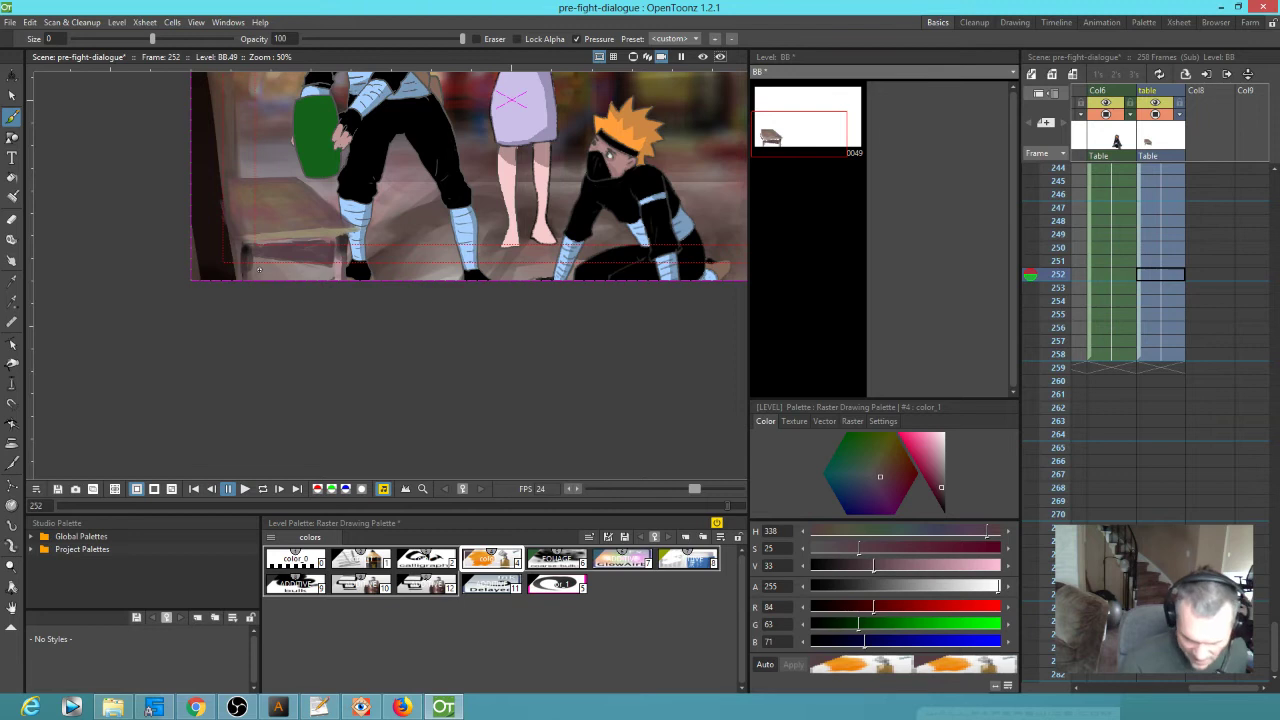
{"action": "left_click", "coordinate": [258, 269]}
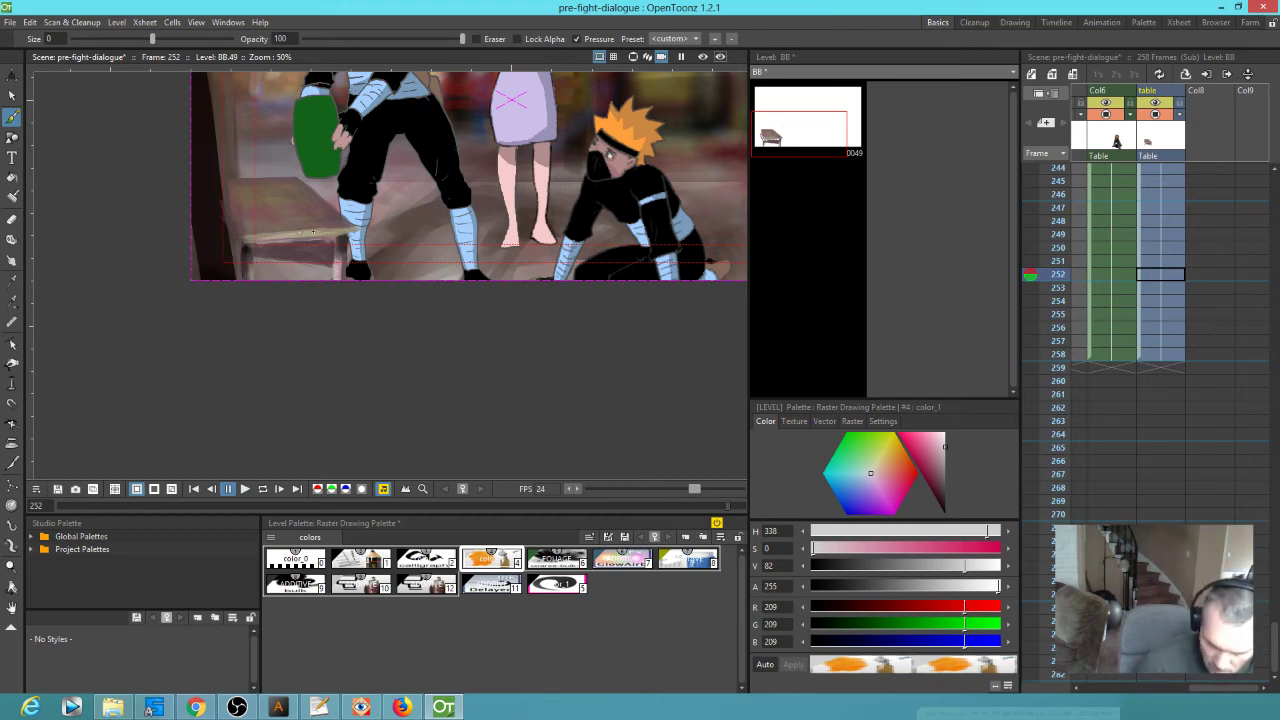
Leave the sub-xsheet and play the main scene from frame 1 to review the table and background
{"action": "scroll", "coordinate": [368, 222], "scroll_direction": "down", "scroll_amount": 3}
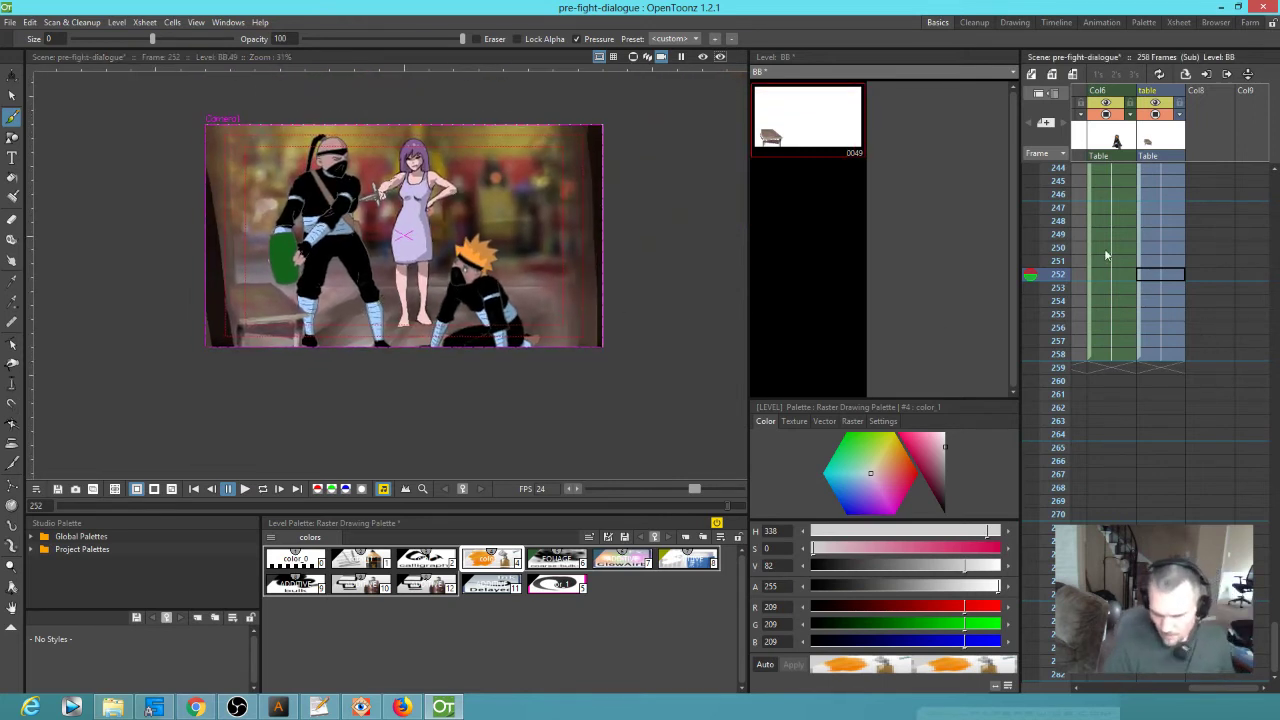
{"action": "scroll", "coordinate": [1126, 255], "scroll_direction": "up", "scroll_amount": 6}
{"action": "scroll", "coordinate": [1124, 258], "scroll_direction": "down", "scroll_amount": 5}
{"action": "scroll", "coordinate": [1118, 258], "scroll_direction": "up", "scroll_amount": 5}
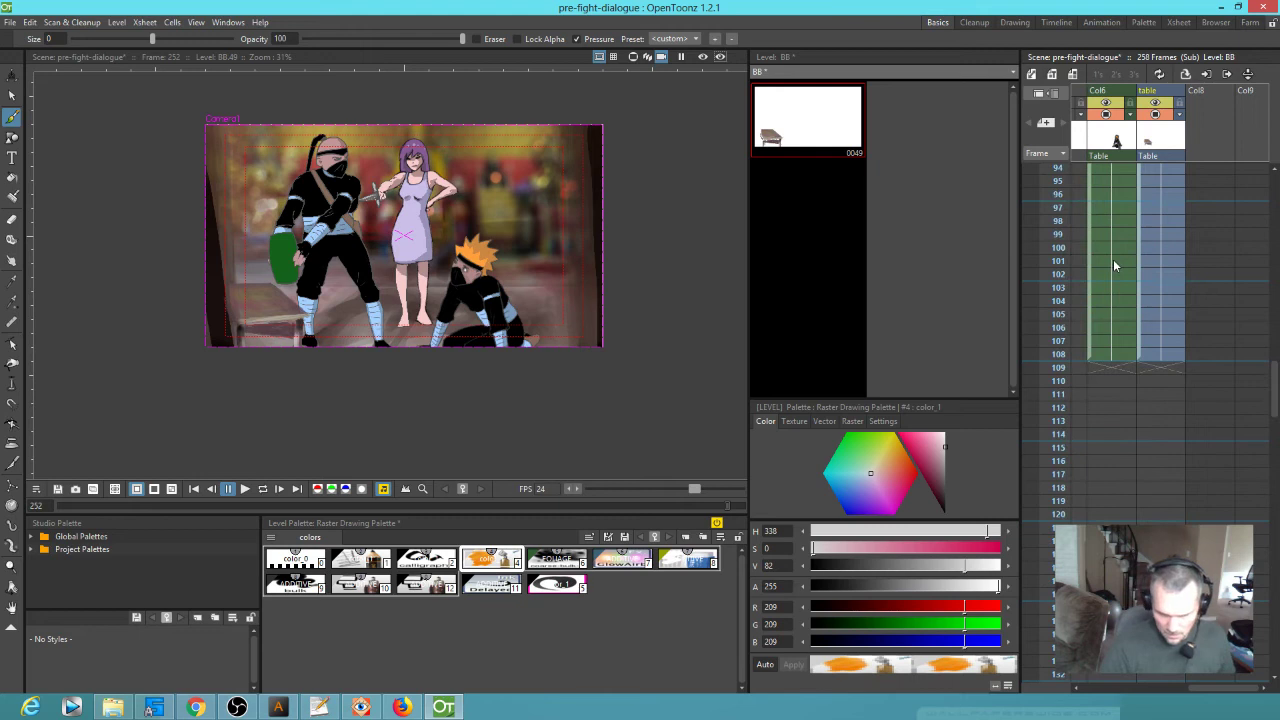
{"action": "key", "text": "ctrl+shift+x"}
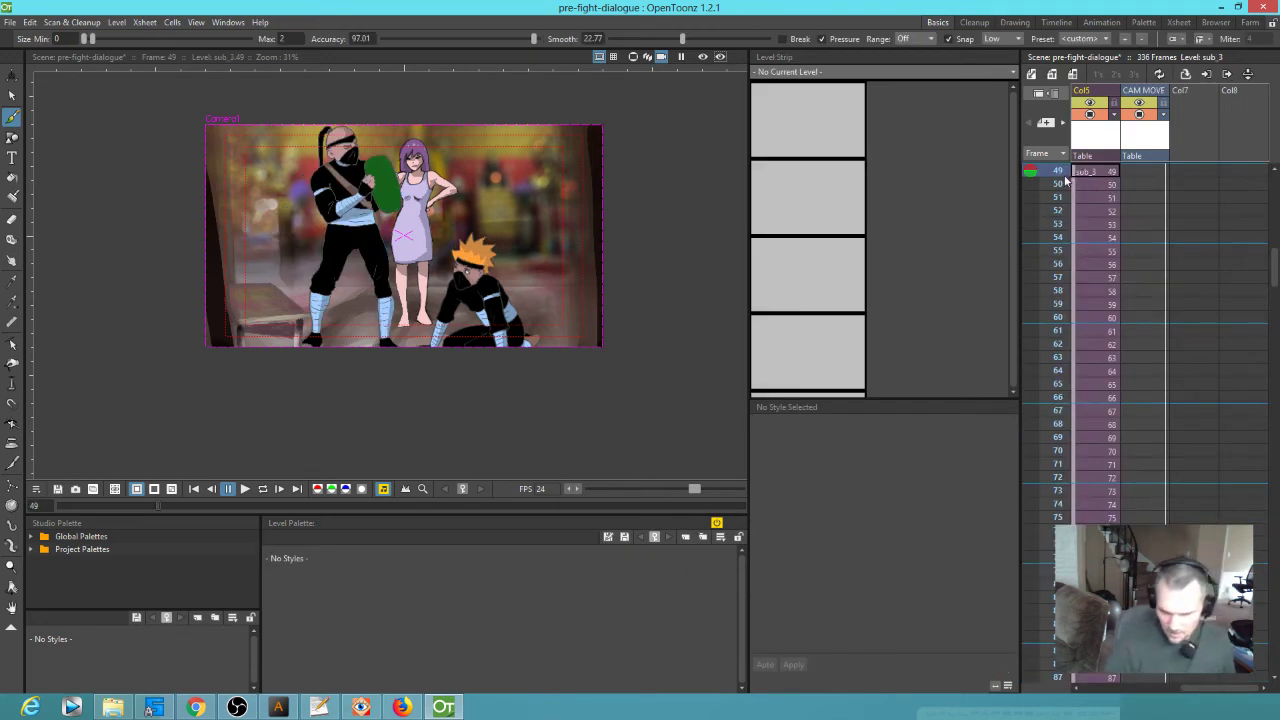
{"action": "scroll", "coordinate": [1052, 173], "scroll_direction": "up", "scroll_amount": 4}
{"action": "scroll", "coordinate": [1048, 175], "scroll_direction": "up", "scroll_amount": 2}
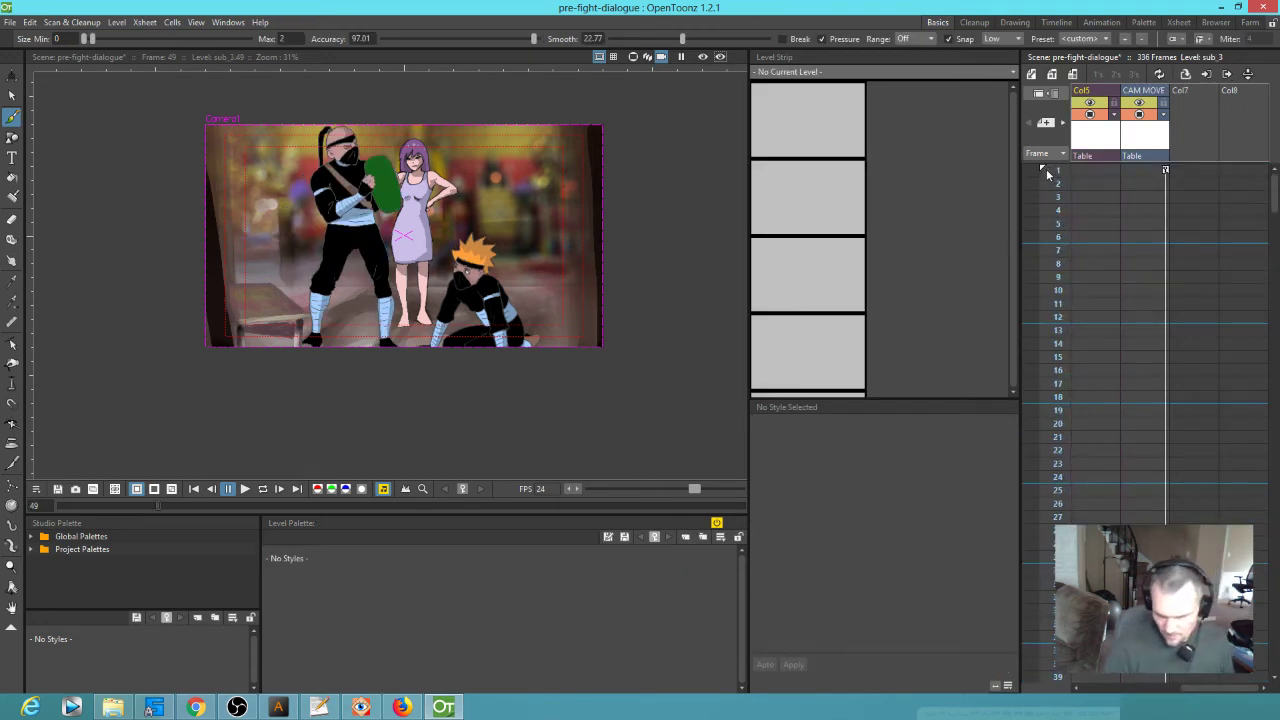
{"action": "left_click", "coordinate": [1046, 173]}
{"action": "key", "text": "l"}
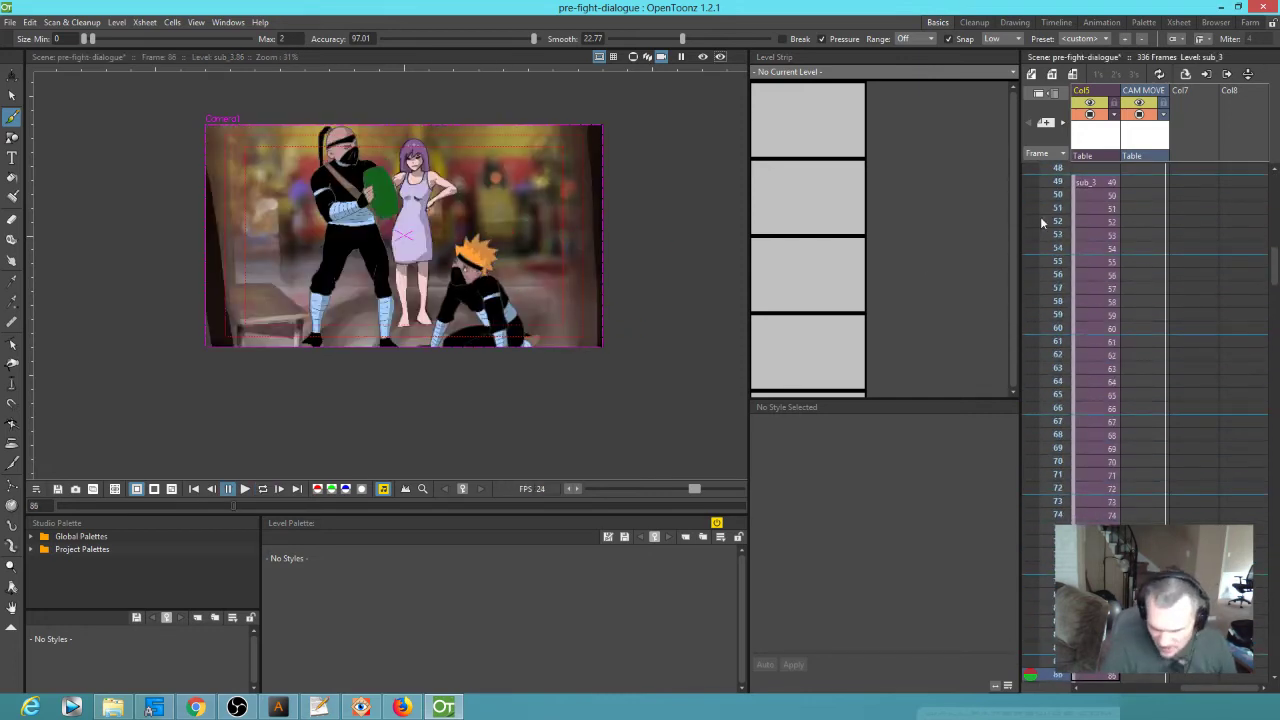
Reopen sub_3 at frame 52 and paint out the AZ background's horizontal floor line with brush style 4 in sampled greyish brown (141, 123, 121)
{"action": "left_click", "coordinate": [1098, 223]}
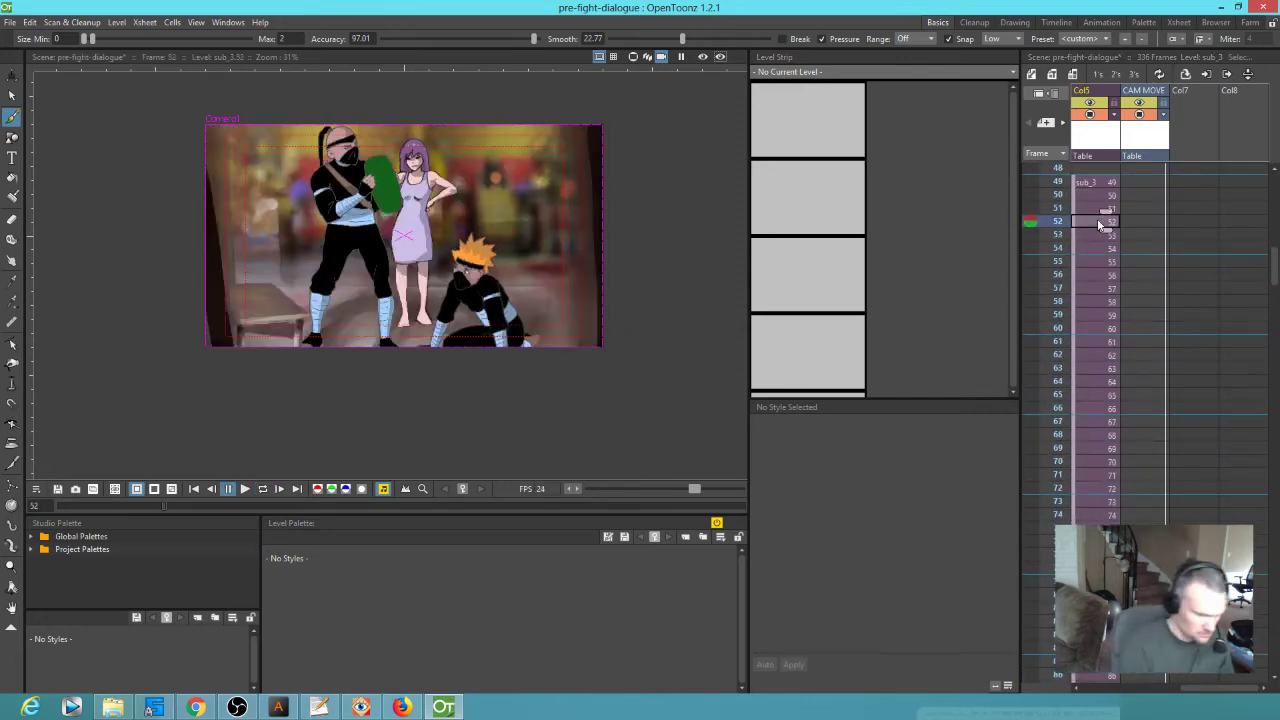
{"action": "key", "text": "ctrl+shift+o"}
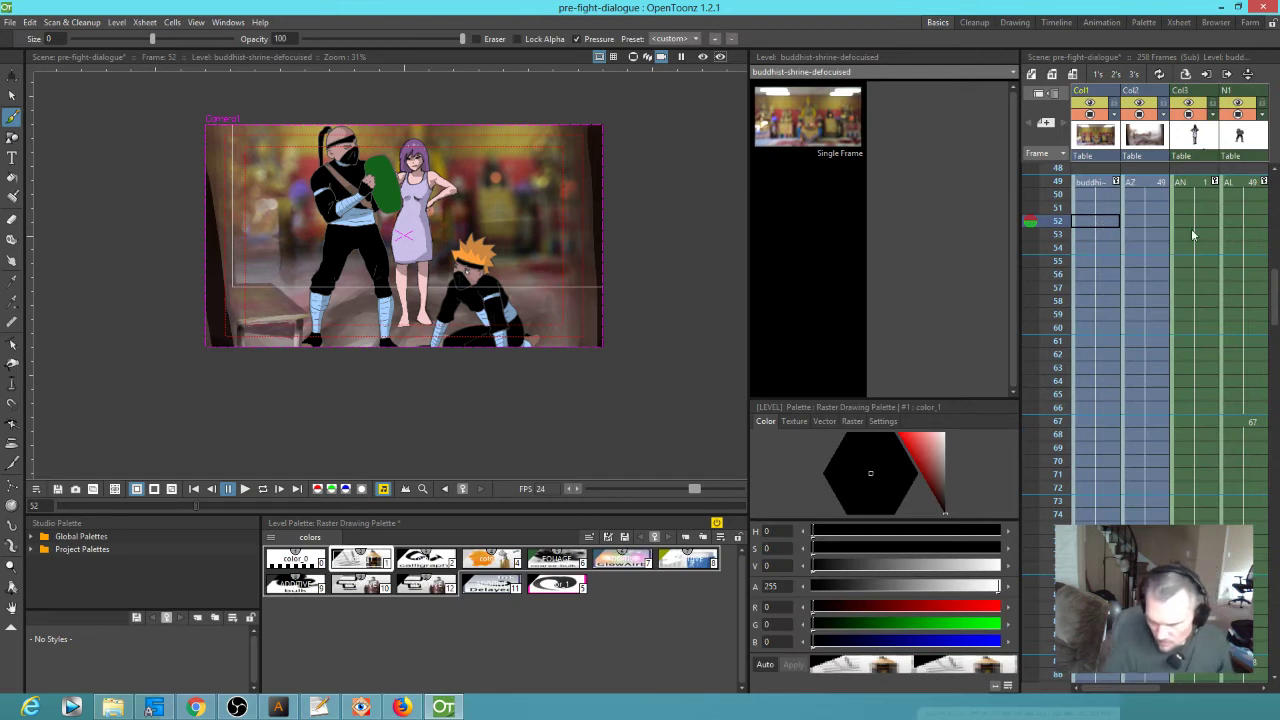
{"action": "left_click", "coordinate": [1140, 220]}
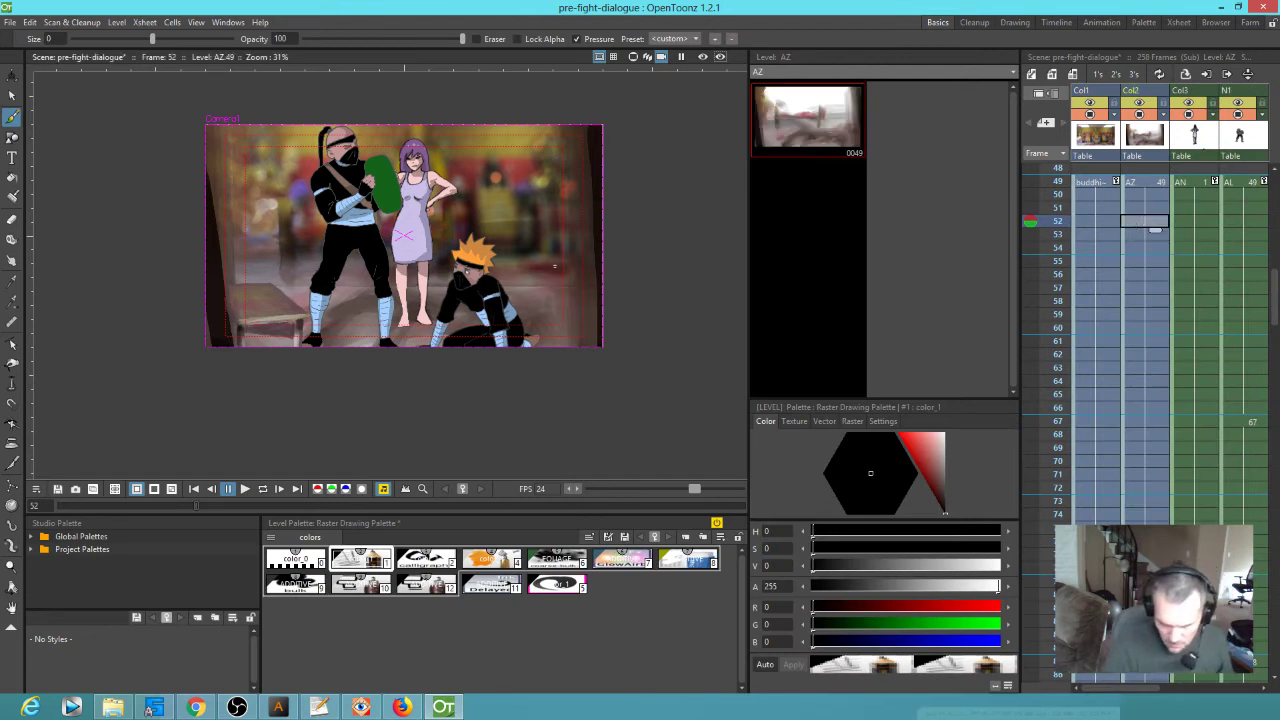
{"action": "scroll", "coordinate": [495, 268], "scroll_direction": "up", "scroll_amount": 3}
{"action": "scroll", "coordinate": [495, 268], "scroll_direction": "down", "scroll_amount": 1}
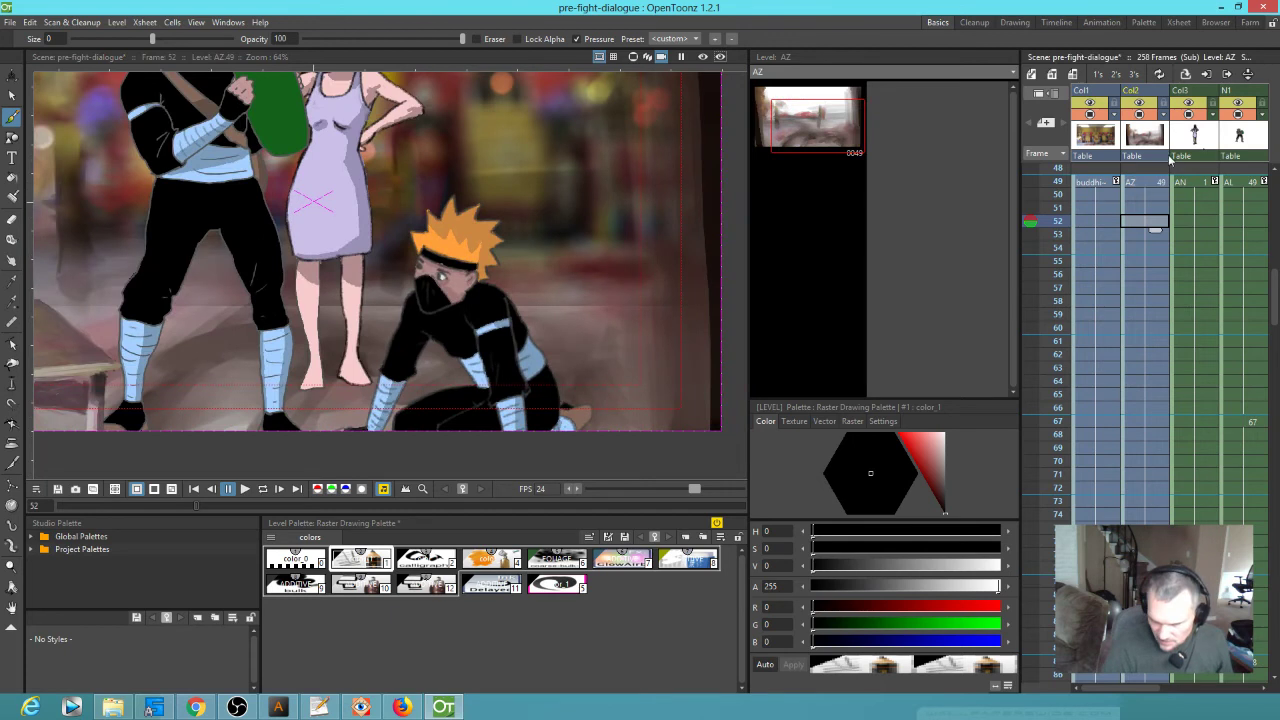
{"action": "left_click", "coordinate": [495, 559]}
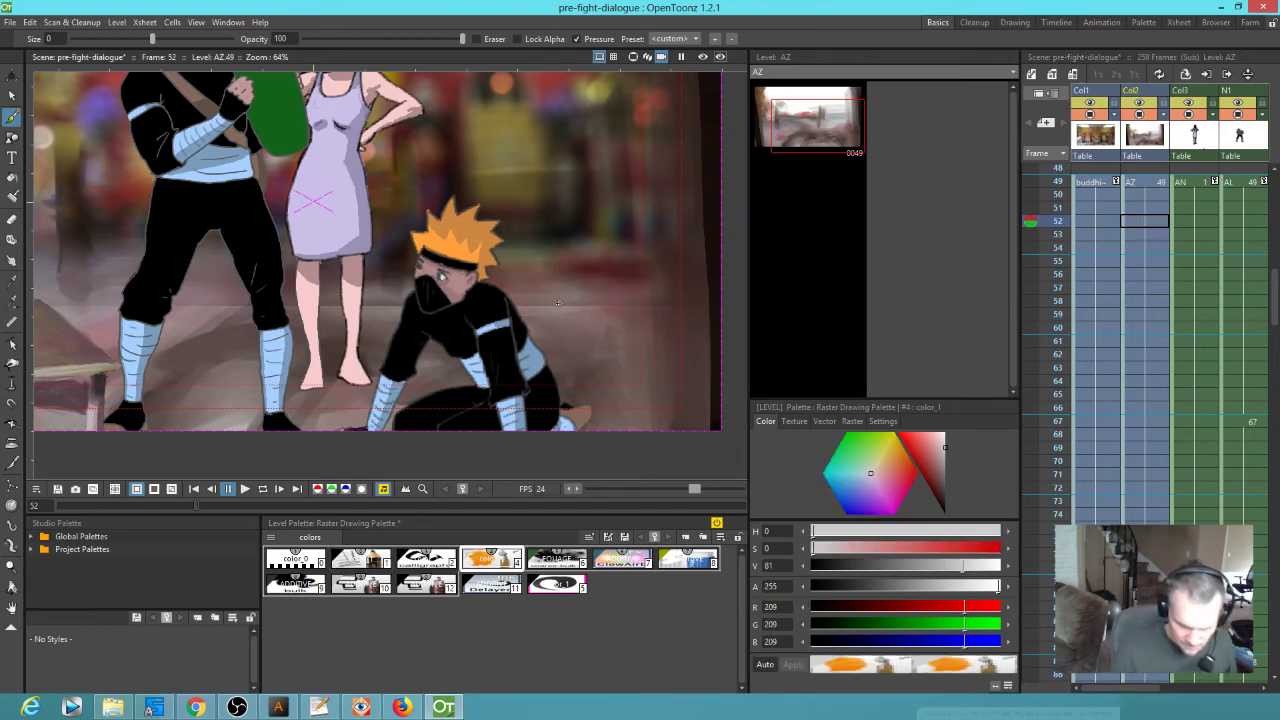
{"action": "key", "text": "r"}
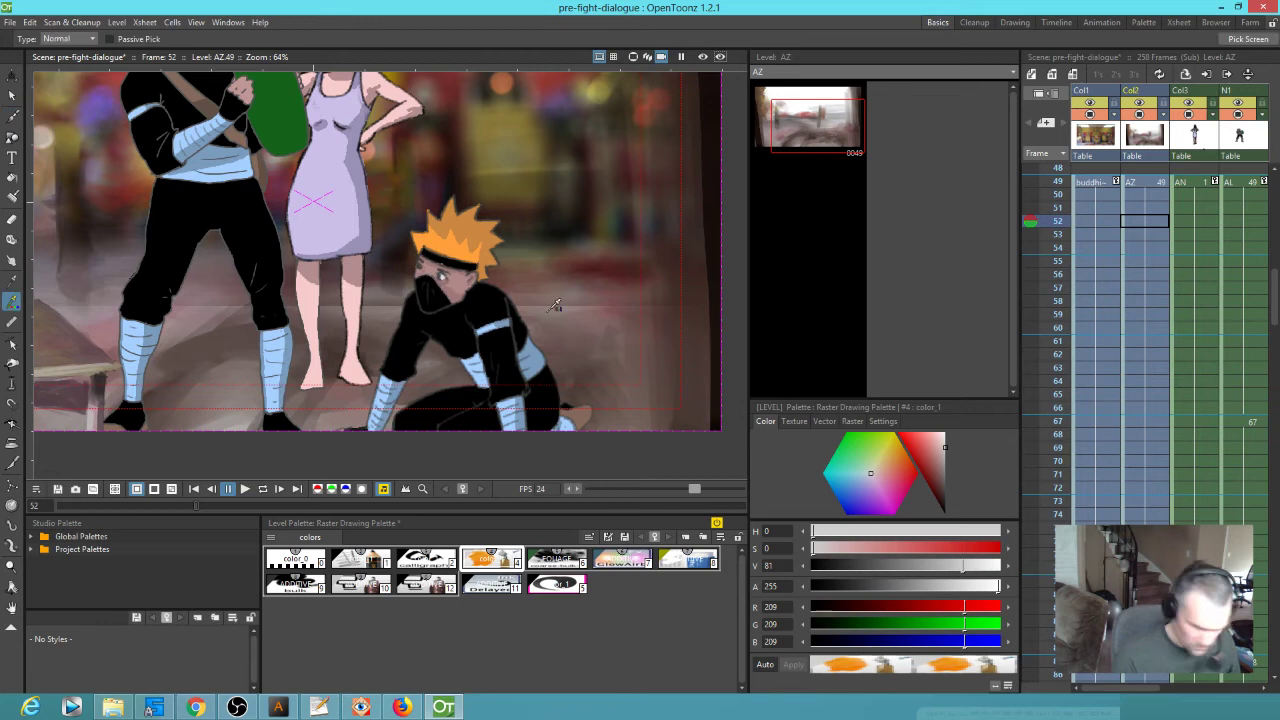
{"action": "left_click", "coordinate": [557, 302]}
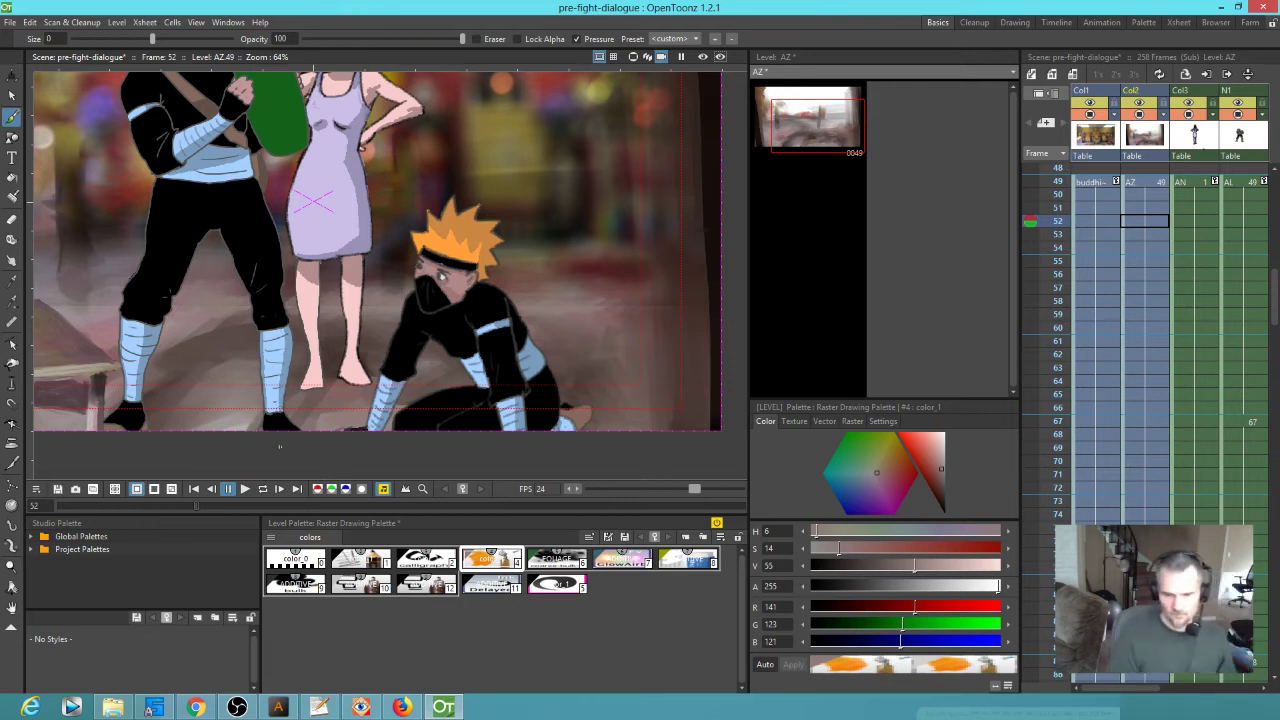
Go to frame 49 in the buddhist-shrine-defocuised column and show the whole camera frame
{"action": "left_click_drag", "start_coordinate": [196, 505], "coordinate": [172, 505]}
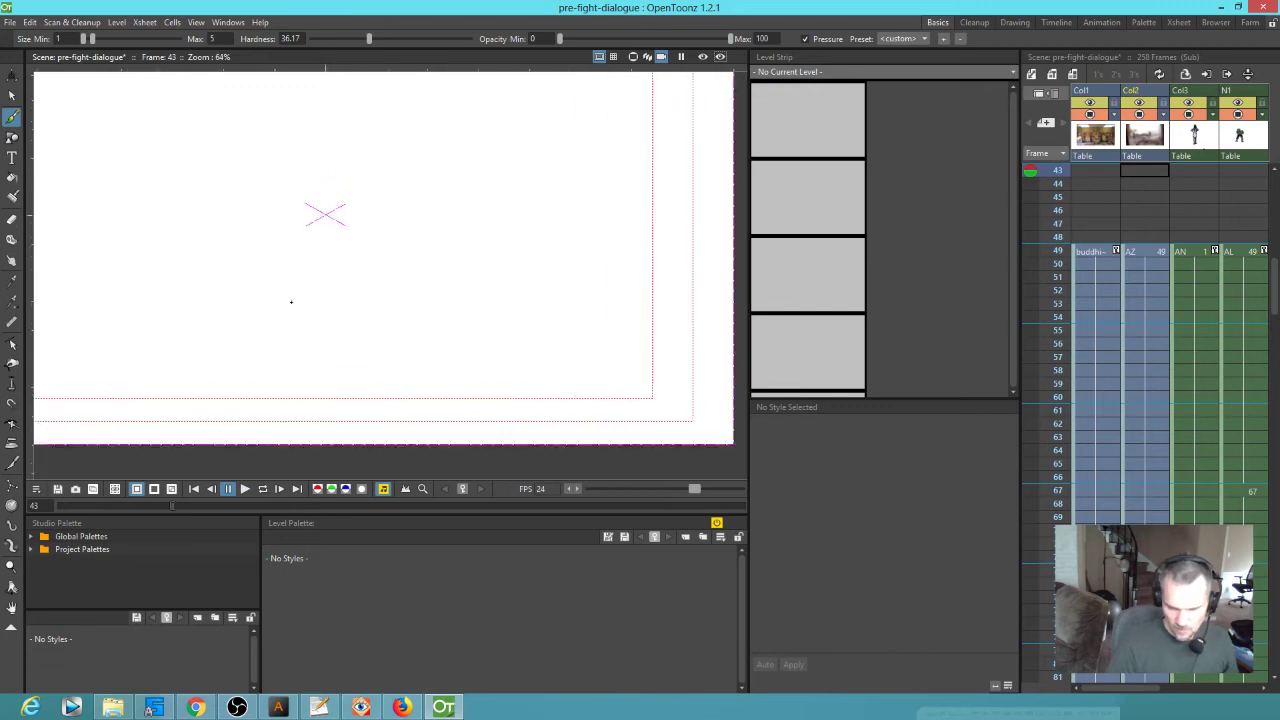
{"action": "scroll", "coordinate": [291, 301], "scroll_direction": "down", "scroll_amount": 3}
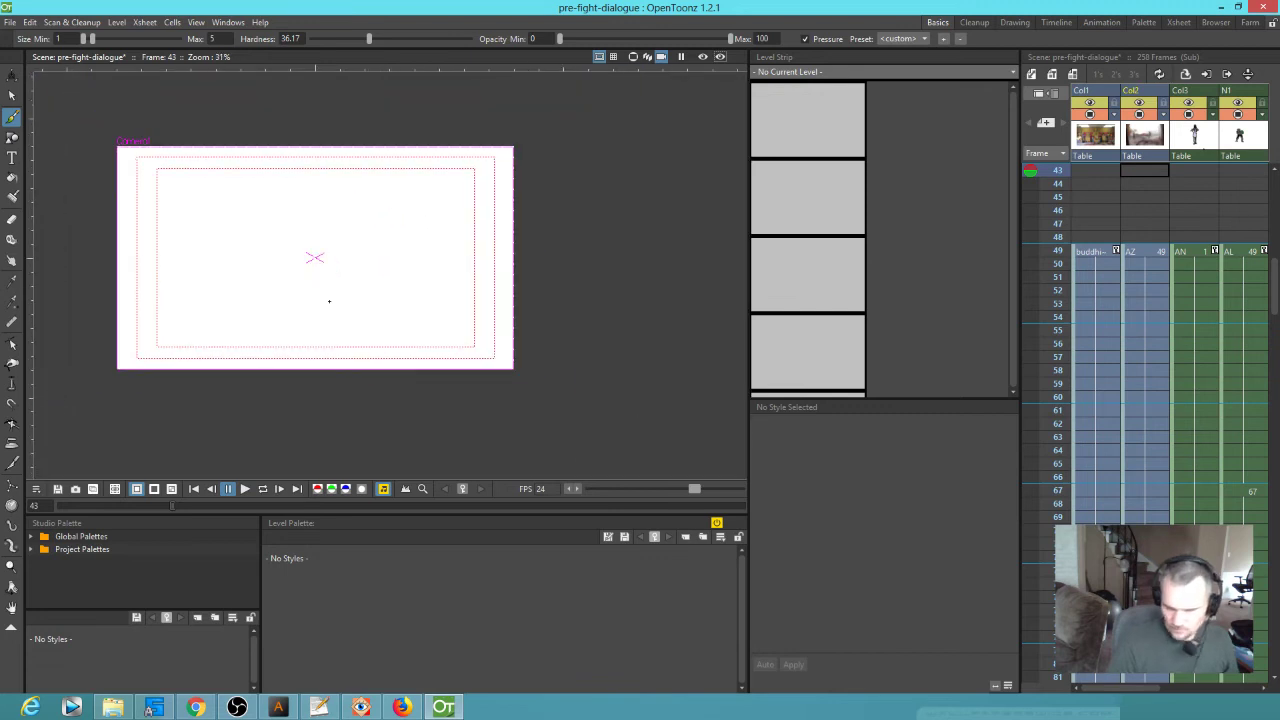
{"action": "left_click", "coordinate": [1104, 254]}
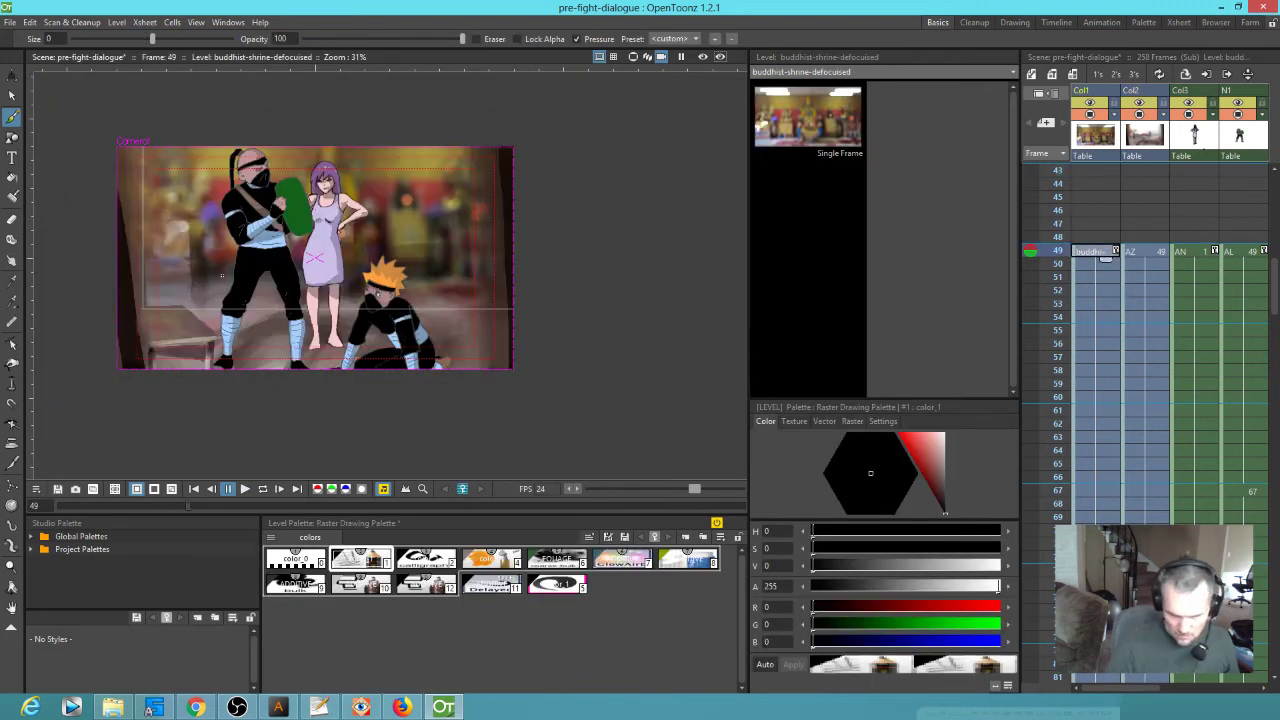
Lighten the tabletop's front edge on frame 49 of the BB table level, using brush style 4 in pale pink (196, 166, 163)
{"action": "scroll", "coordinate": [224, 281], "scroll_direction": "up", "scroll_amount": 2}
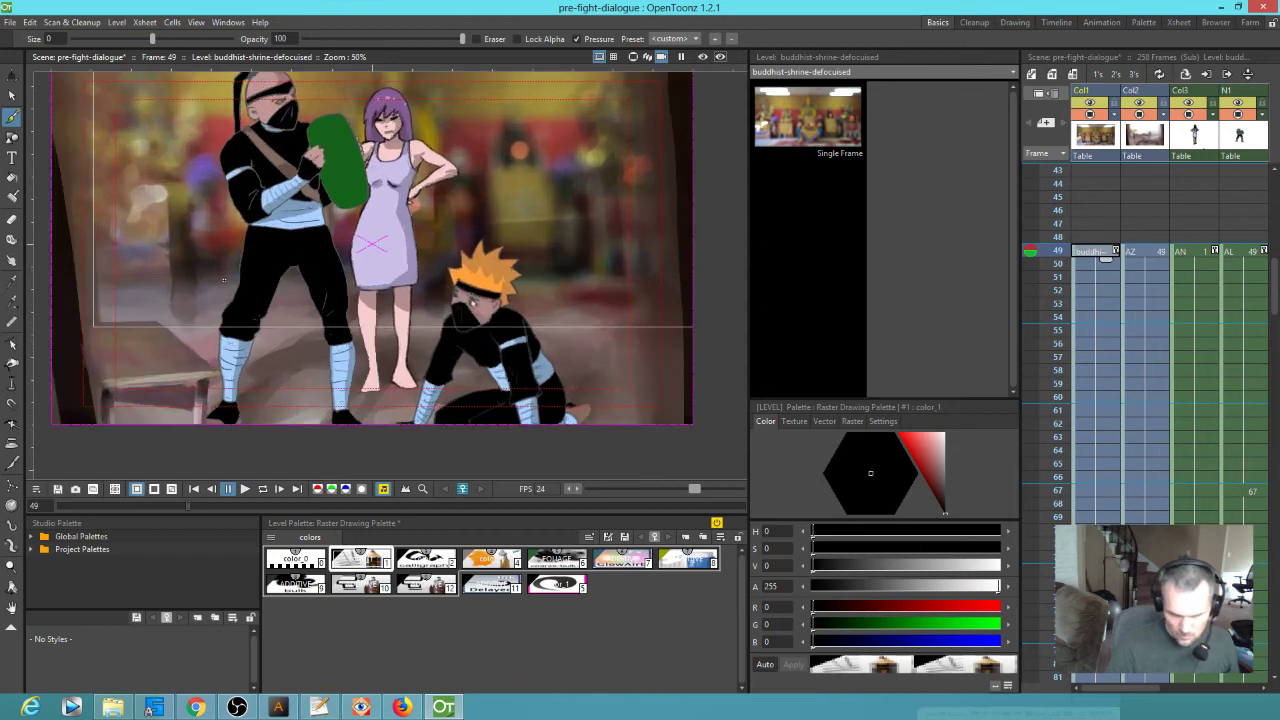
{"action": "scroll", "coordinate": [231, 283], "scroll_direction": "down", "scroll_amount": 1}
{"action": "scroll", "coordinate": [259, 290], "scroll_direction": "up", "scroll_amount": 1}
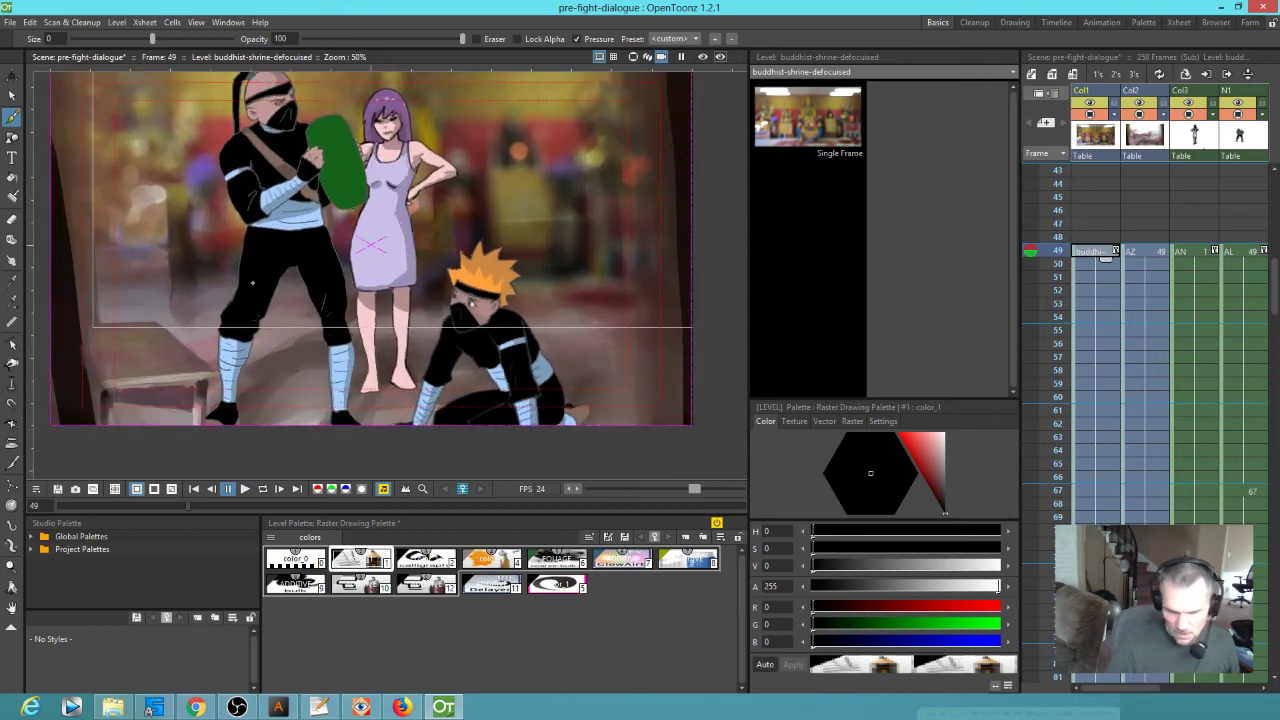
{"action": "scroll", "coordinate": [542, 322], "scroll_direction": "down", "scroll_amount": 1}
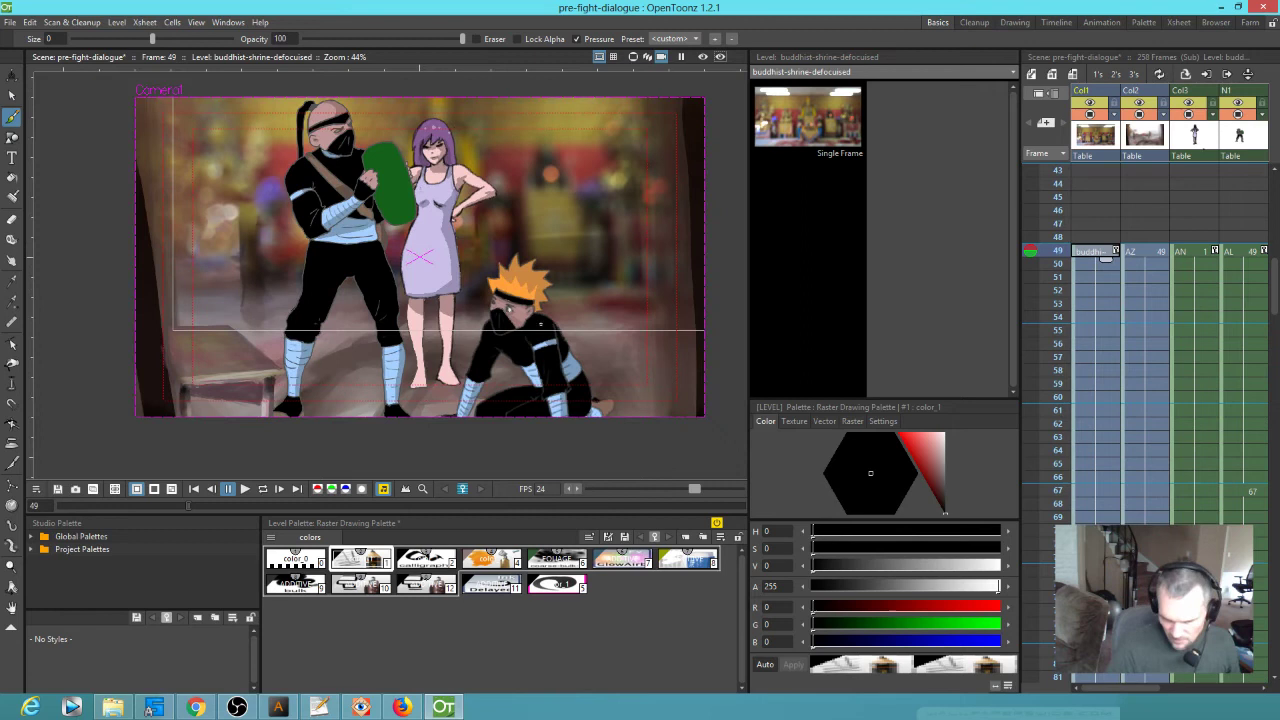
{"action": "scroll", "coordinate": [197, 373], "scroll_direction": "up", "scroll_amount": 6}
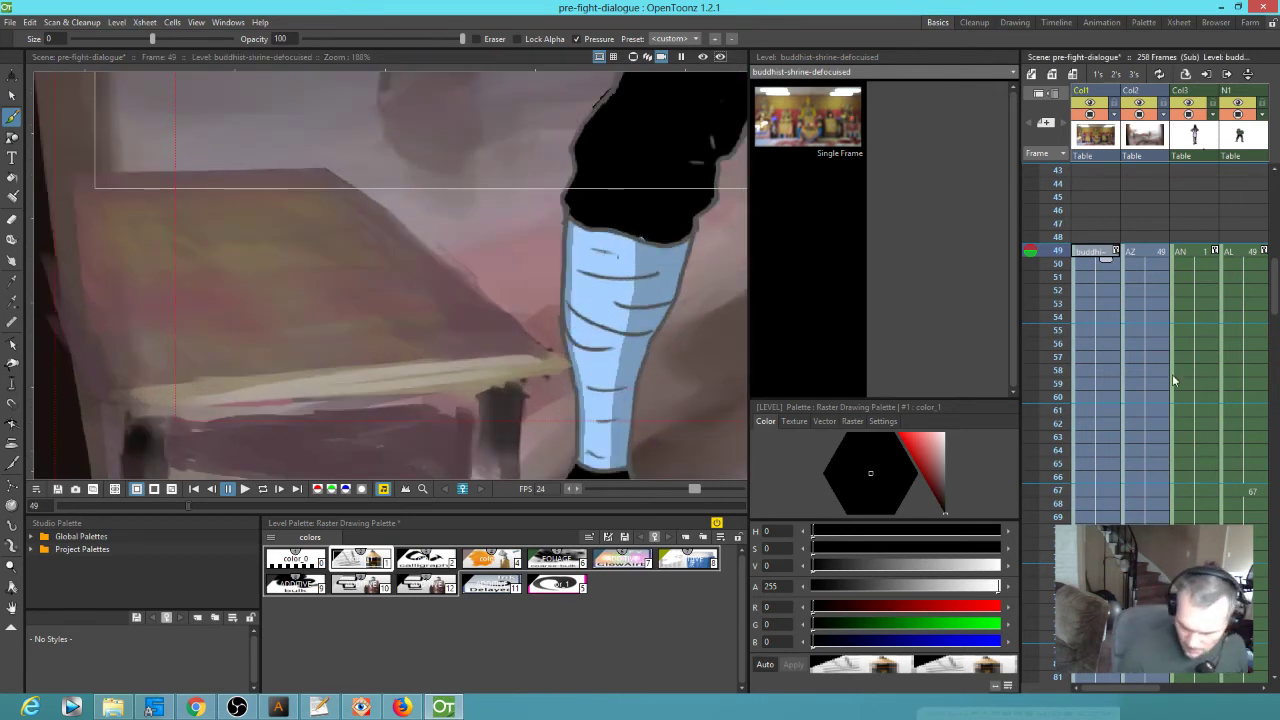
{"action": "scroll", "coordinate": [1135, 337], "scroll_direction": "right", "scroll_amount": 4}
{"action": "scroll", "coordinate": [1223, 316], "scroll_direction": "right", "scroll_amount": 1}
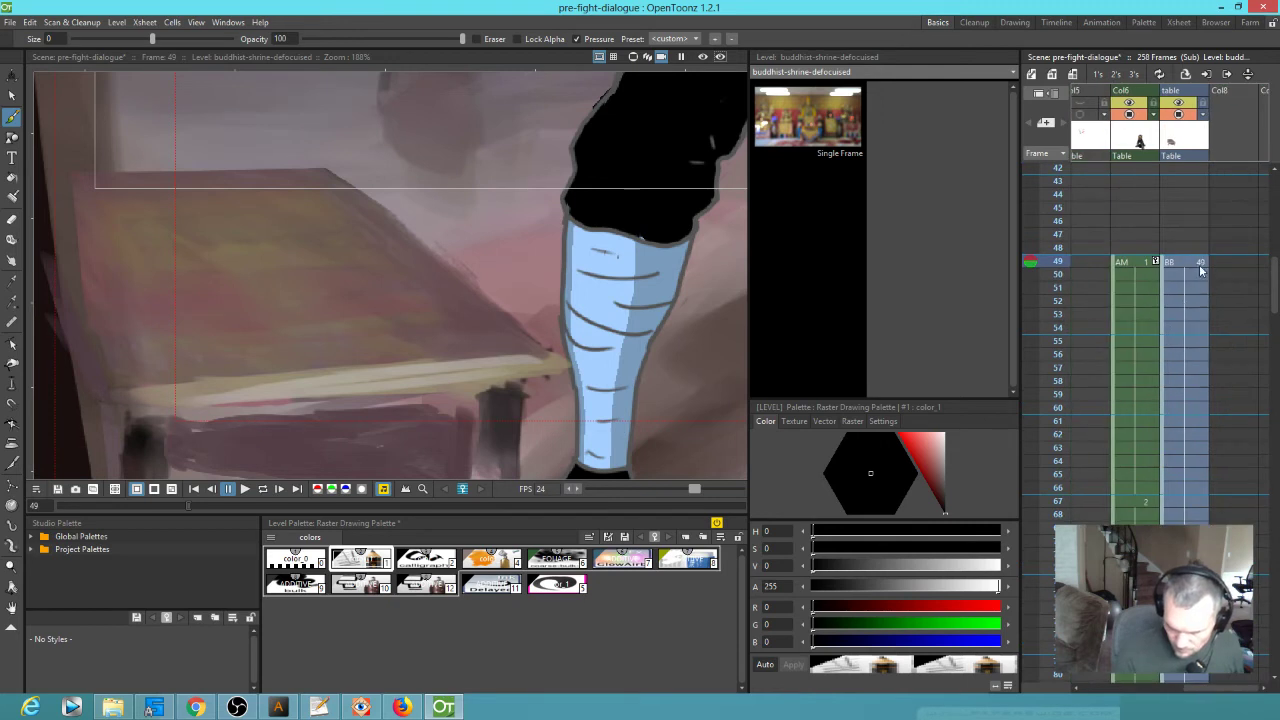
{"action": "left_click", "coordinate": [1185, 262]}
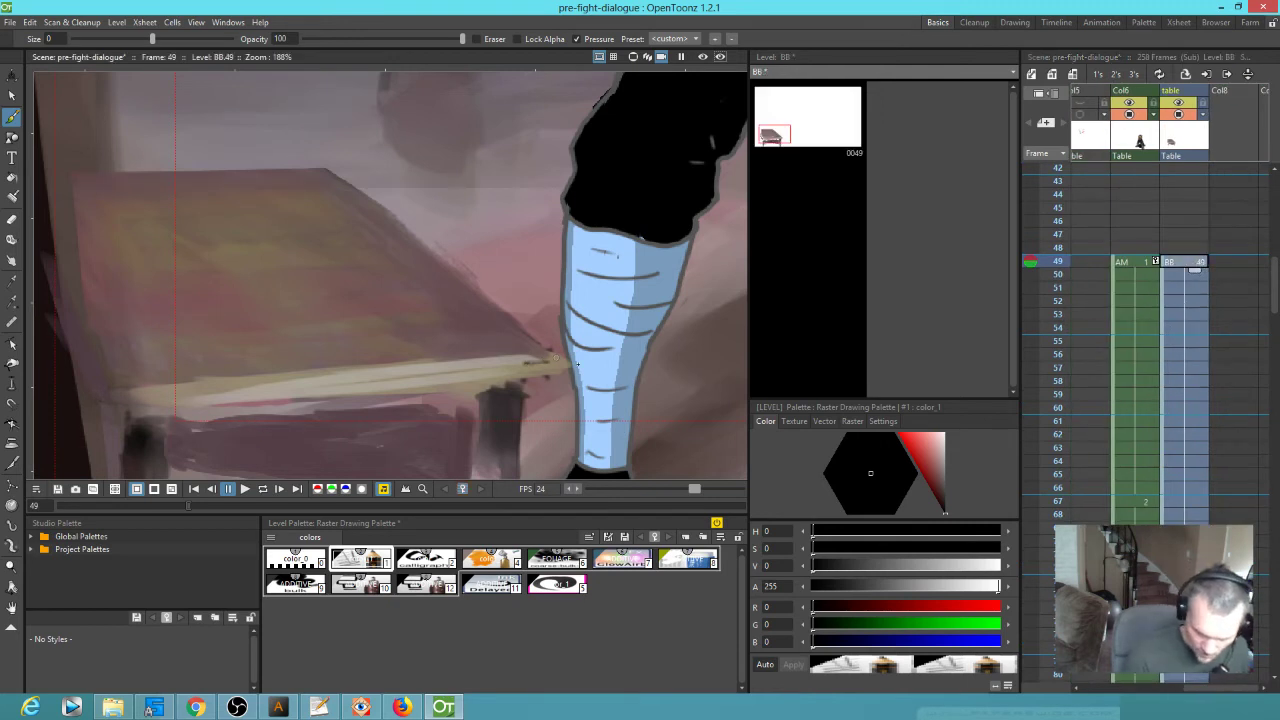
{"action": "left_click", "coordinate": [528, 362], "text": "ctrl"}
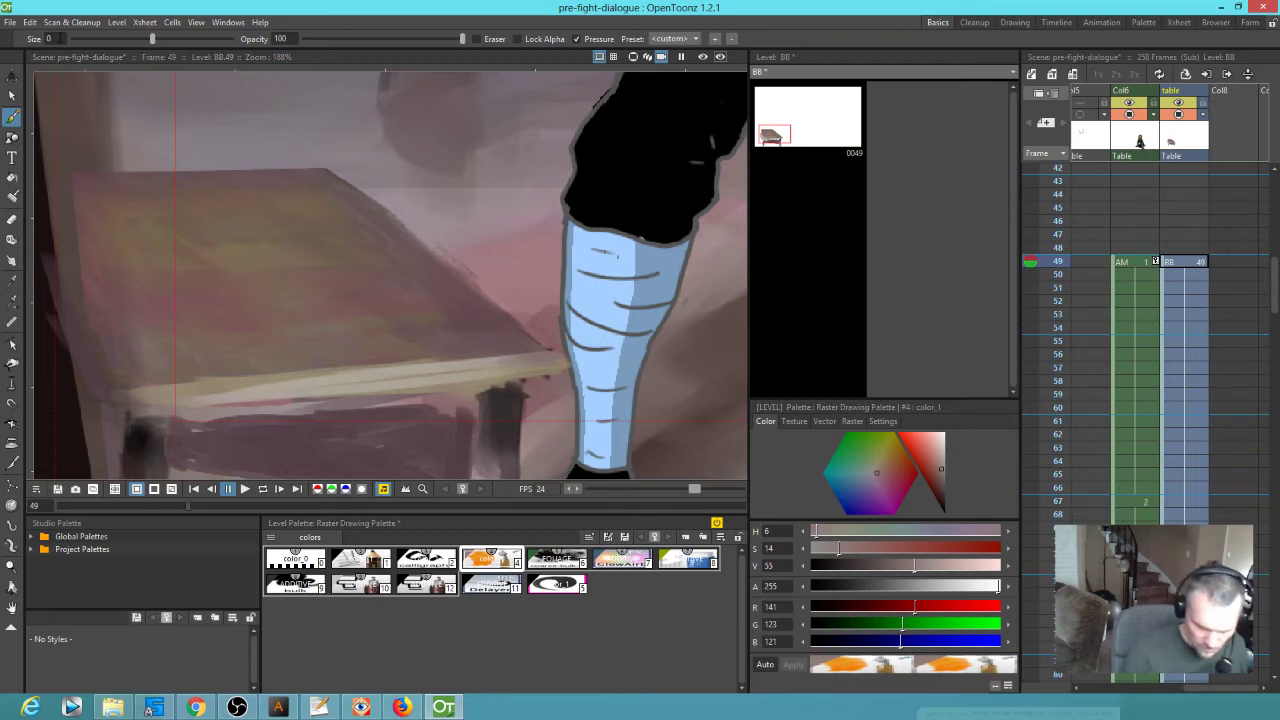
{"action": "left_click", "coordinate": [940, 451]}
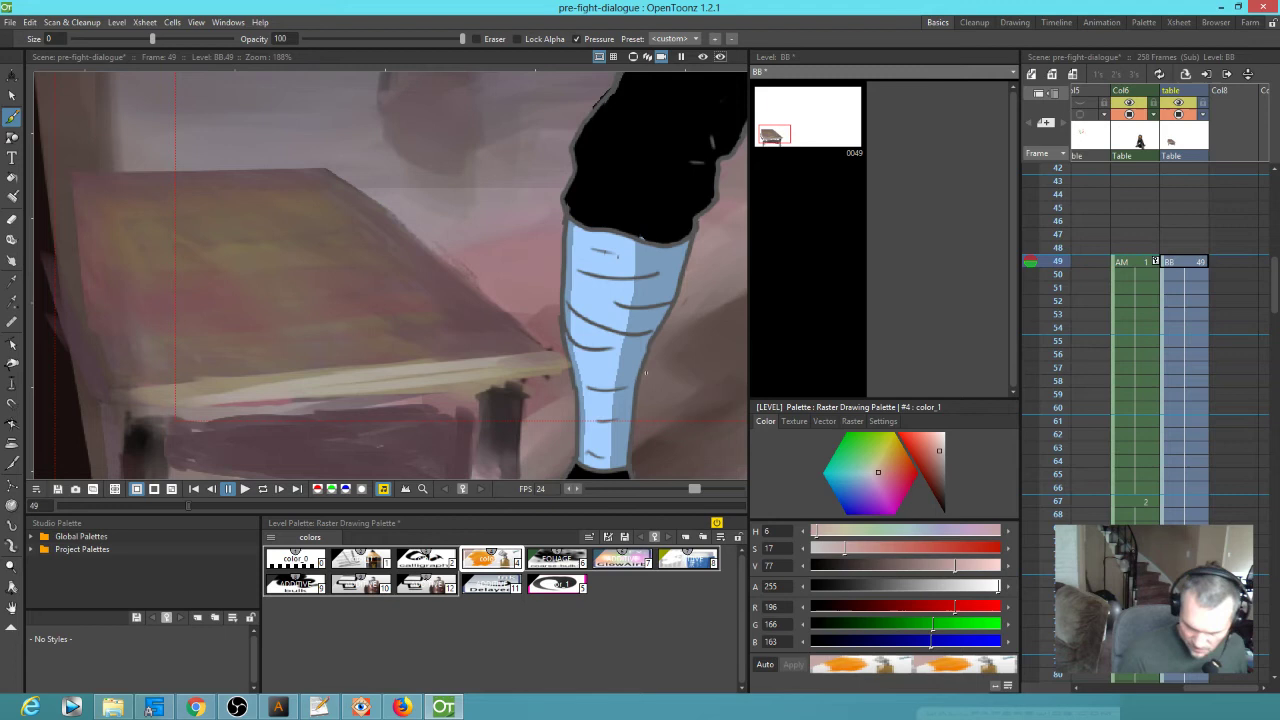
{"action": "mouse_move", "coordinate": [497, 364]}
{"action": "left_mouse_down"}
{"action": "mouse_move", "coordinate": [439, 370]}
{"action": "mouse_move", "coordinate": [565, 357]}
{"action": "mouse_move", "coordinate": [551, 353]}
{"action": "mouse_move", "coordinate": [547, 374]}
{"action": "mouse_move", "coordinate": [552, 351]}
{"action": "mouse_move", "coordinate": [515, 375]}
{"action": "mouse_move", "coordinate": [547, 359]}
{"action": "mouse_move", "coordinate": [176, 394]}
{"action": "left_mouse_up"}
{"action": "left_click_drag", "start_coordinate": [291, 383], "coordinate": [162, 390]}
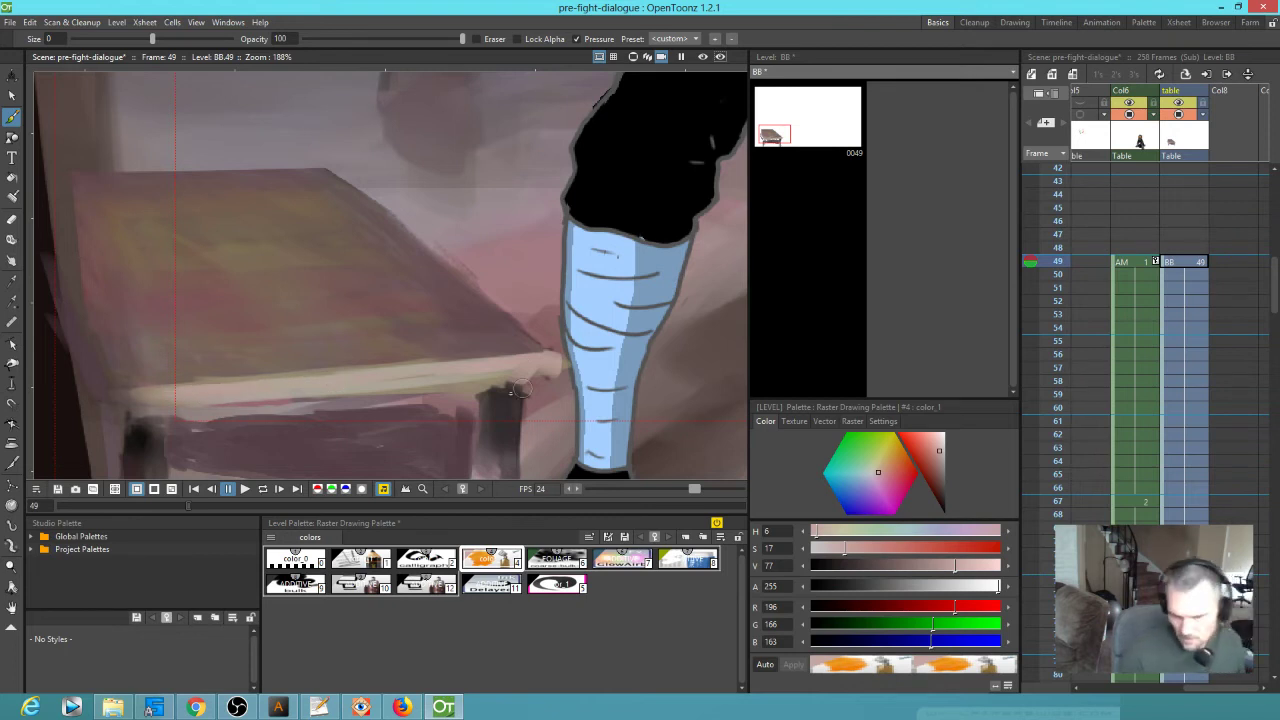
Paint pale pink highlights down the table's front legs and bring the whole camera frame back into view
{"action": "left_click_drag", "start_coordinate": [493, 453], "coordinate": [483, 300]}
{"action": "left_click_drag", "start_coordinate": [465, 253], "coordinate": [476, 370]}
{"action": "left_click_drag", "start_coordinate": [475, 292], "coordinate": [483, 372]}
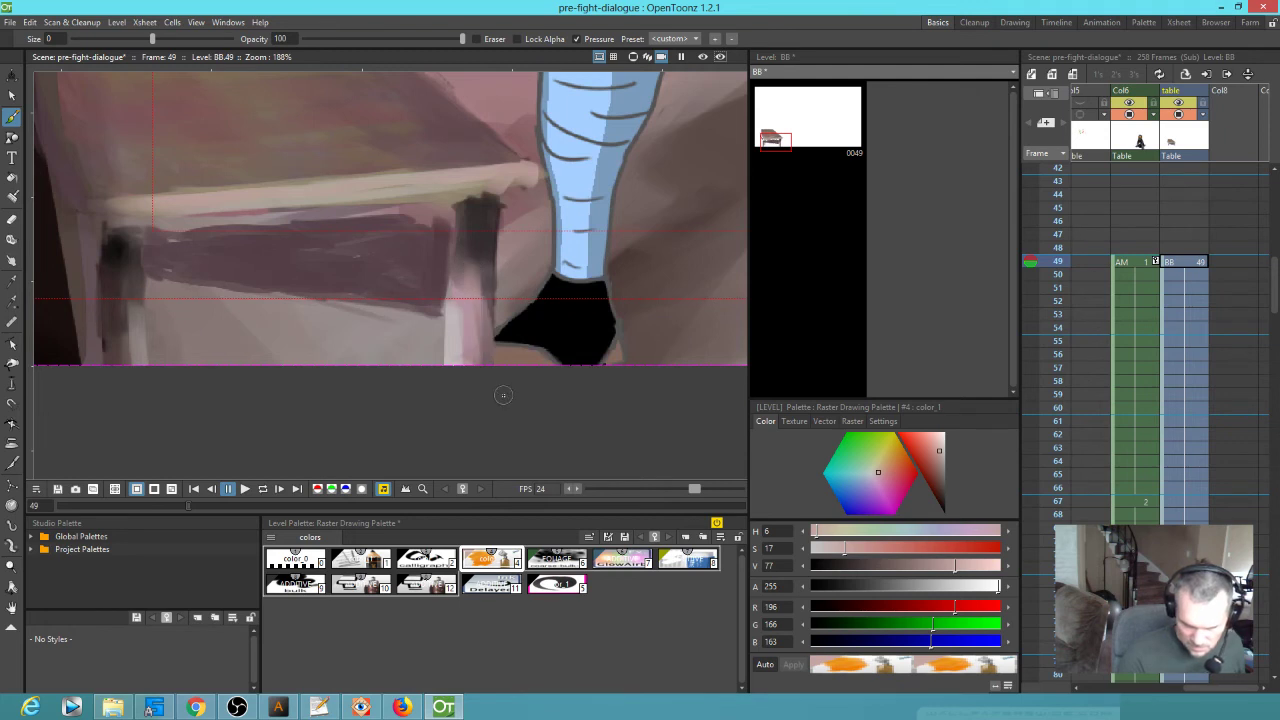
{"action": "left_click_drag", "start_coordinate": [131, 298], "coordinate": [141, 379]}
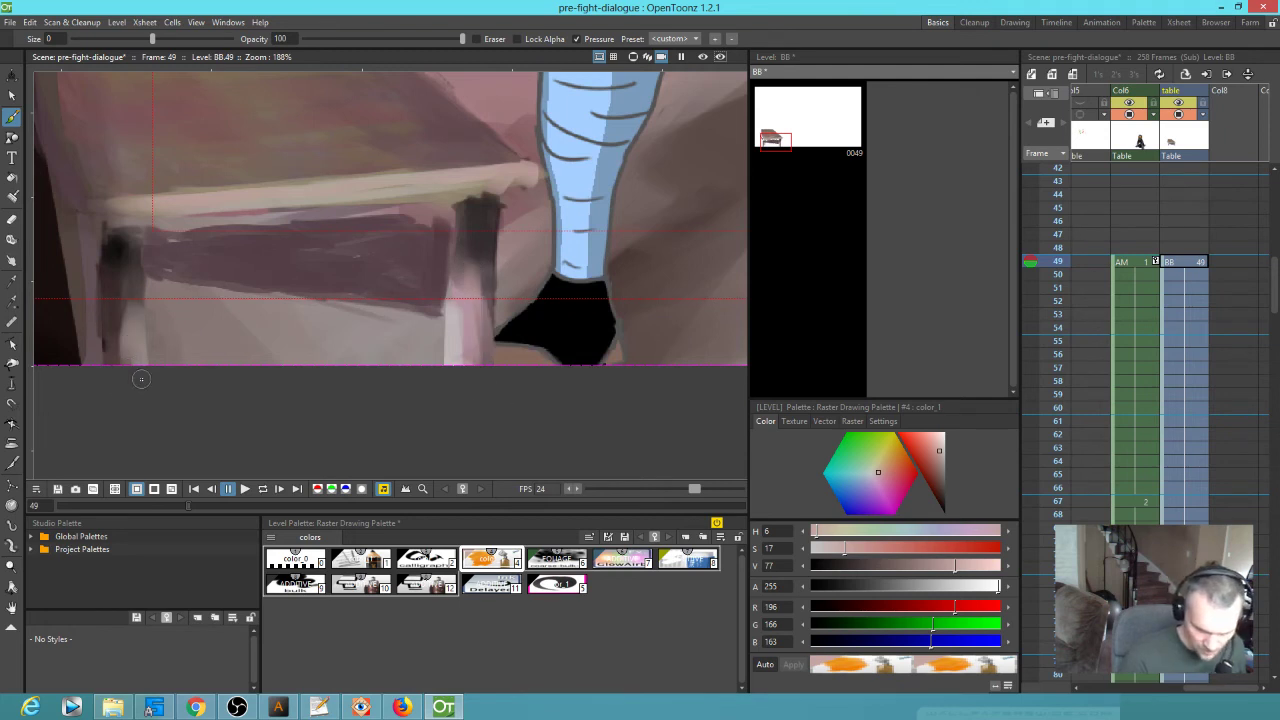
{"action": "scroll", "coordinate": [141, 379], "scroll_direction": "down", "scroll_amount": 9}
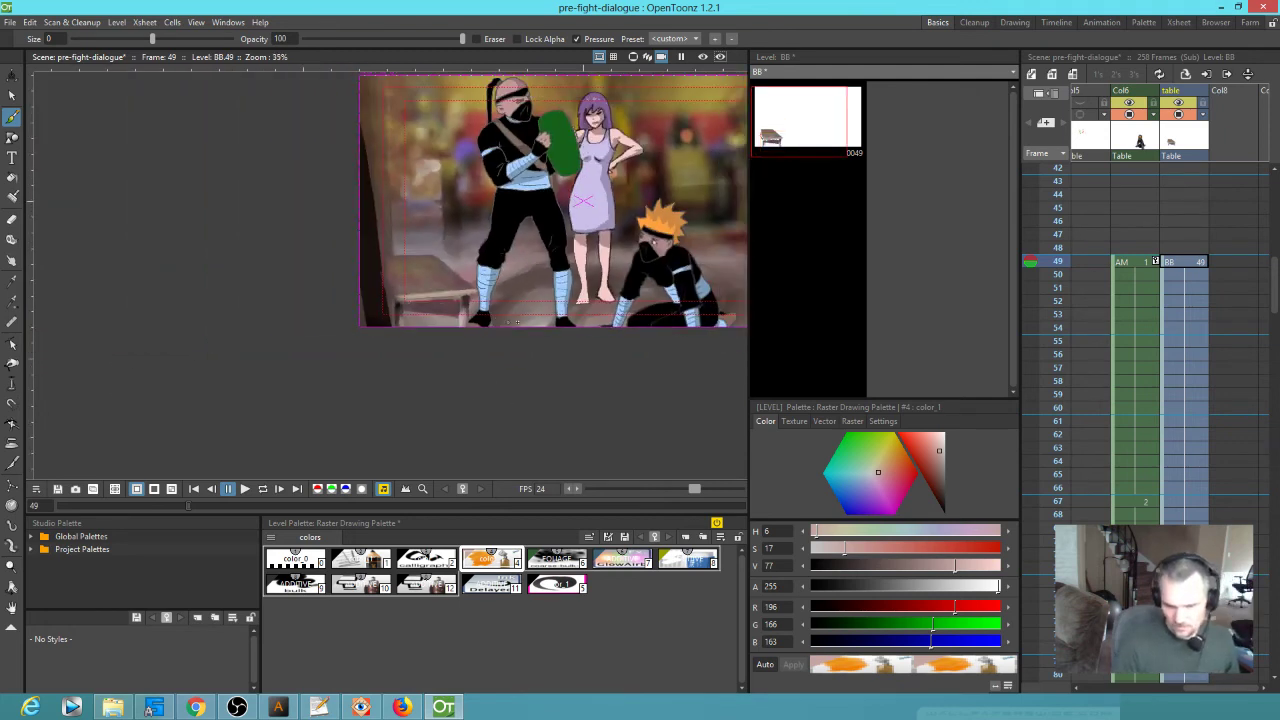
{"action": "left_click_drag", "start_coordinate": [466, 313], "coordinate": [375, 362]}
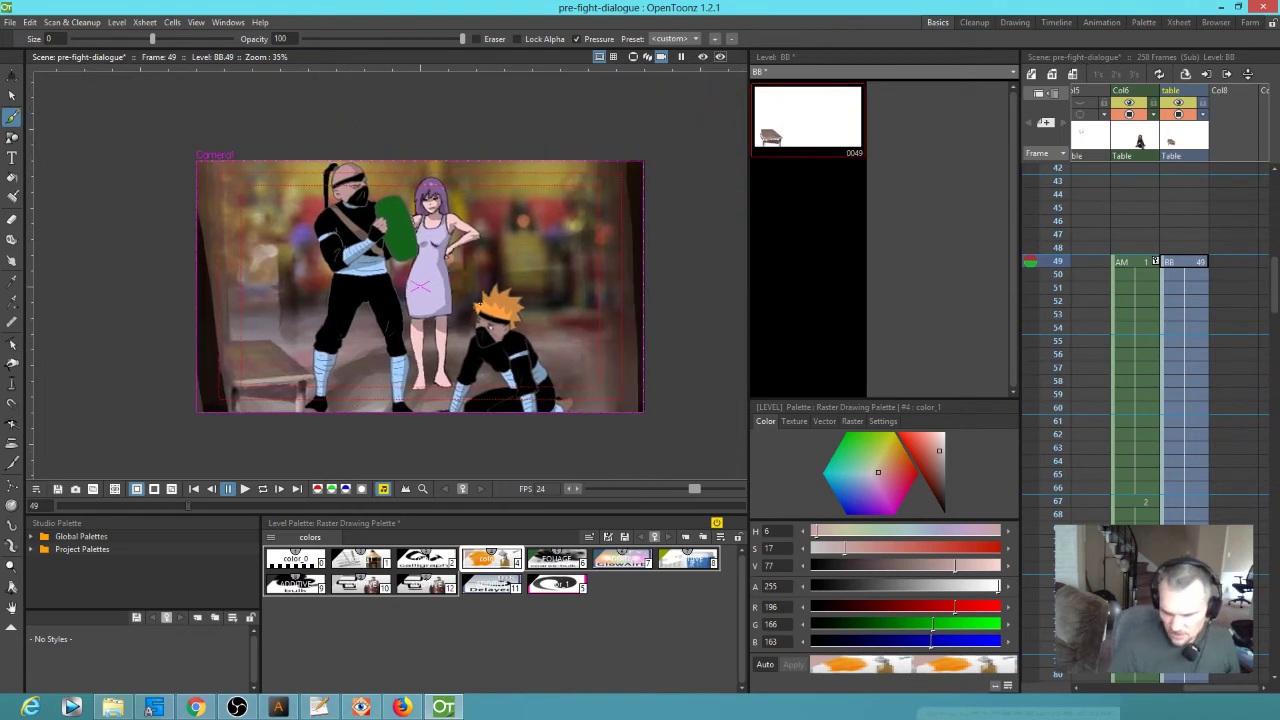
Leave the sub-xsheet and display the main scene's FX schematic
{"action": "key", "text": "alt+x"}
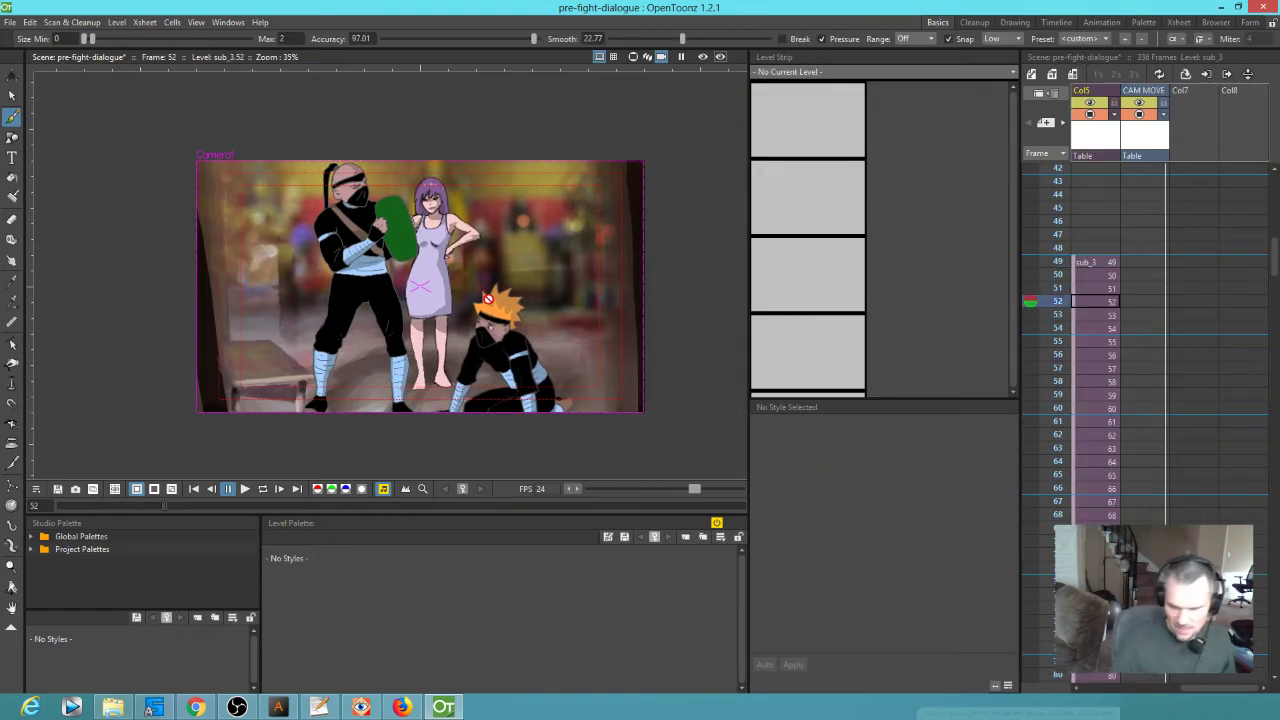
{"action": "key", "text": "ctrl+shift+s"}
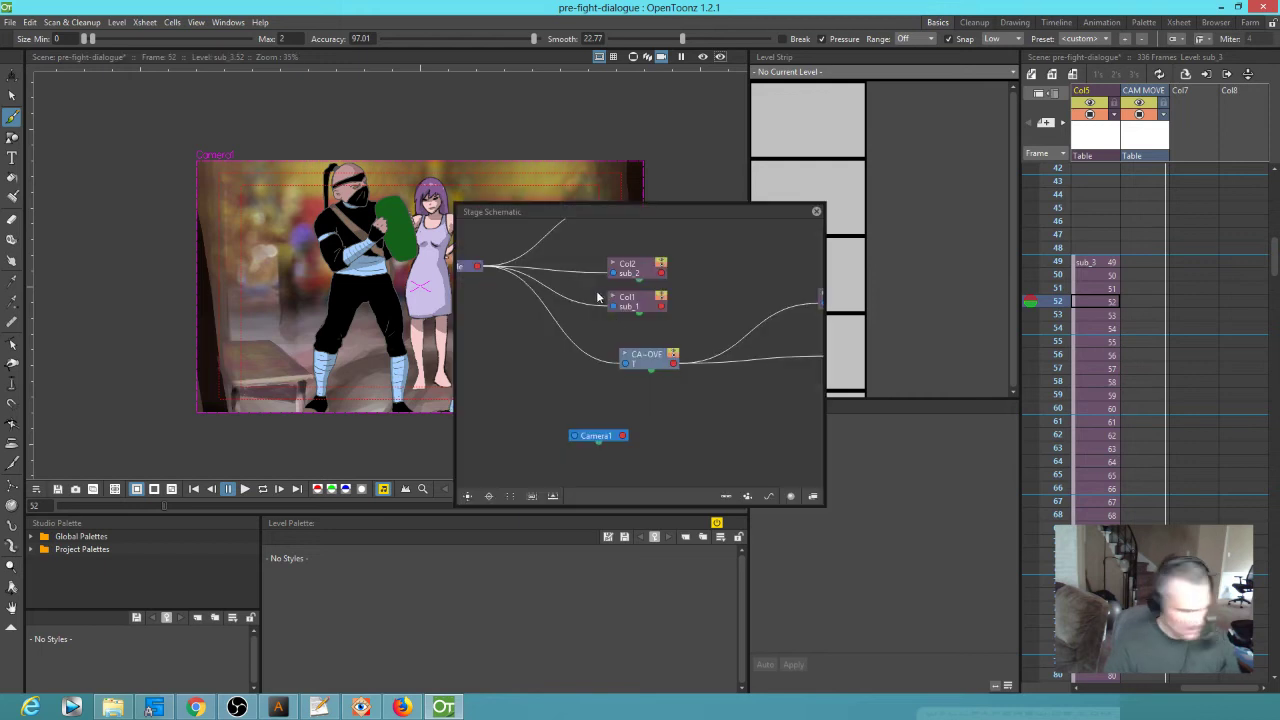
{"action": "left_click_drag", "start_coordinate": [659, 213], "coordinate": [561, 136]}
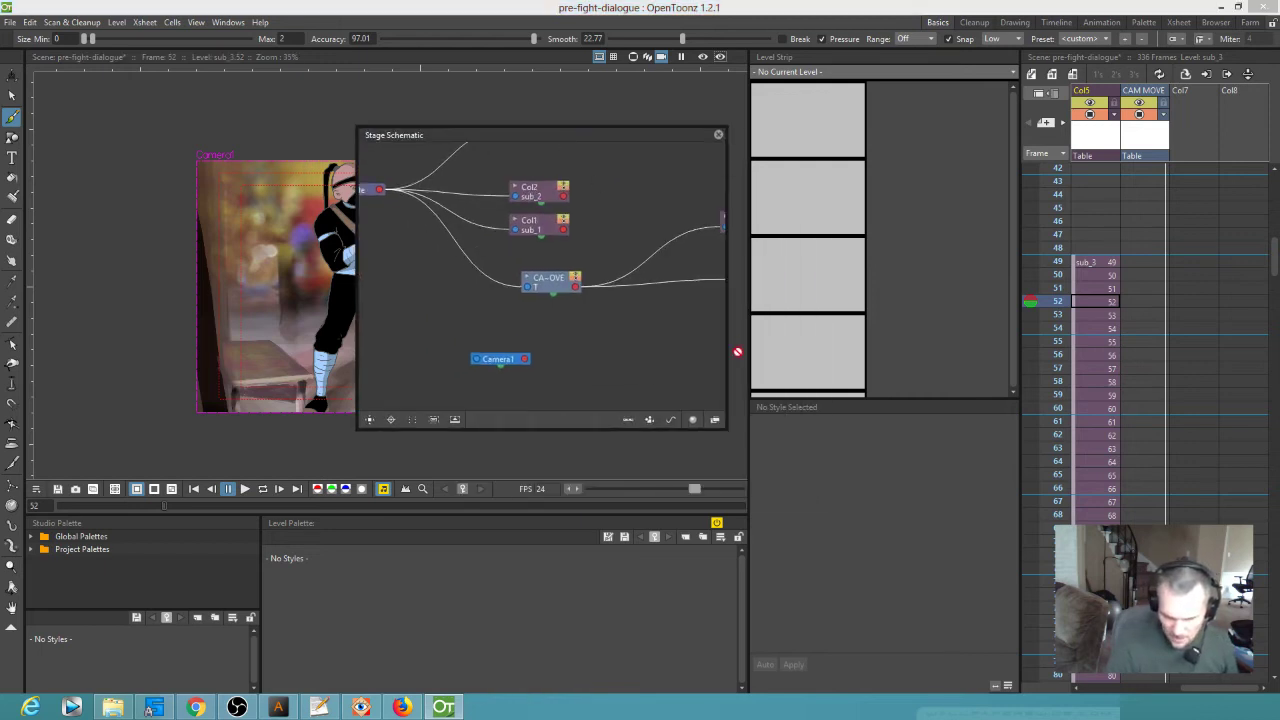
{"action": "left_click", "coordinate": [715, 420]}
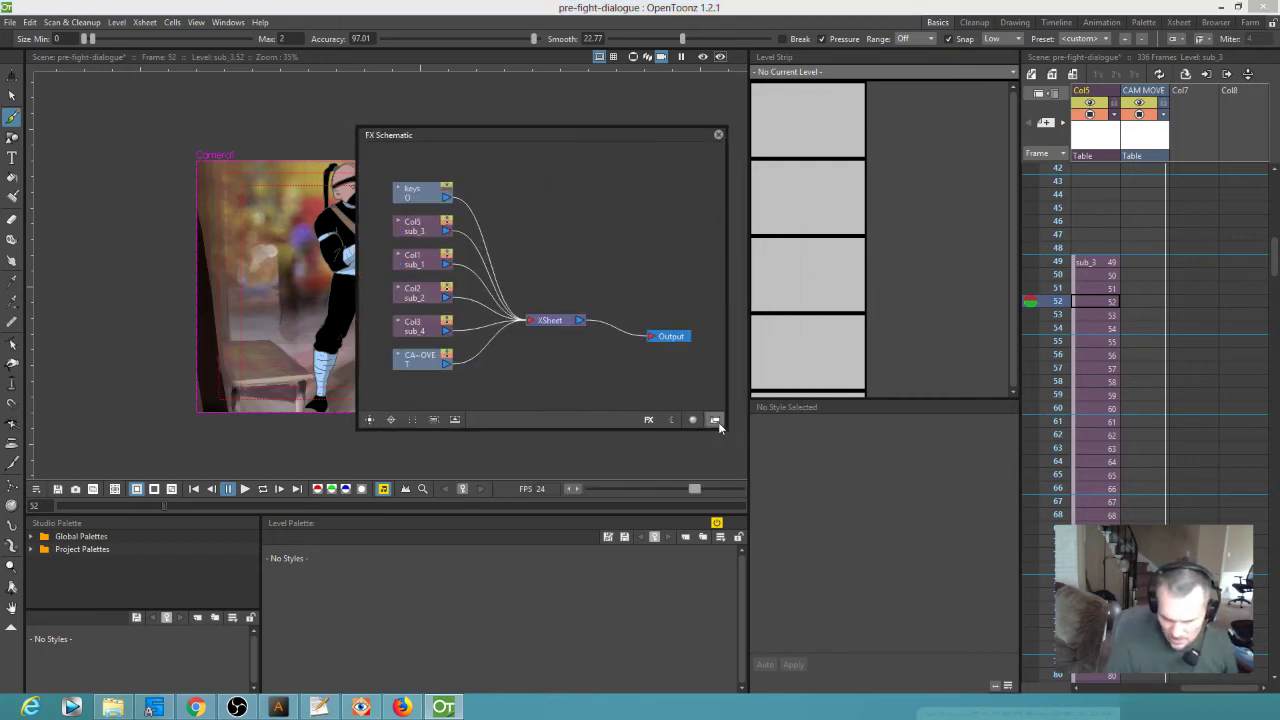
Insert an Adjust Levels effect between the XSheet and Output nodes and open its settings
{"action": "left_click_drag", "start_coordinate": [572, 320], "coordinate": [558, 251]}
{"action": "right_click", "coordinate": [604, 280]}
{"action": "mouse_move", "coordinate": [640, 286]}
{"action": "mouse_move", "coordinate": [741, 305]}
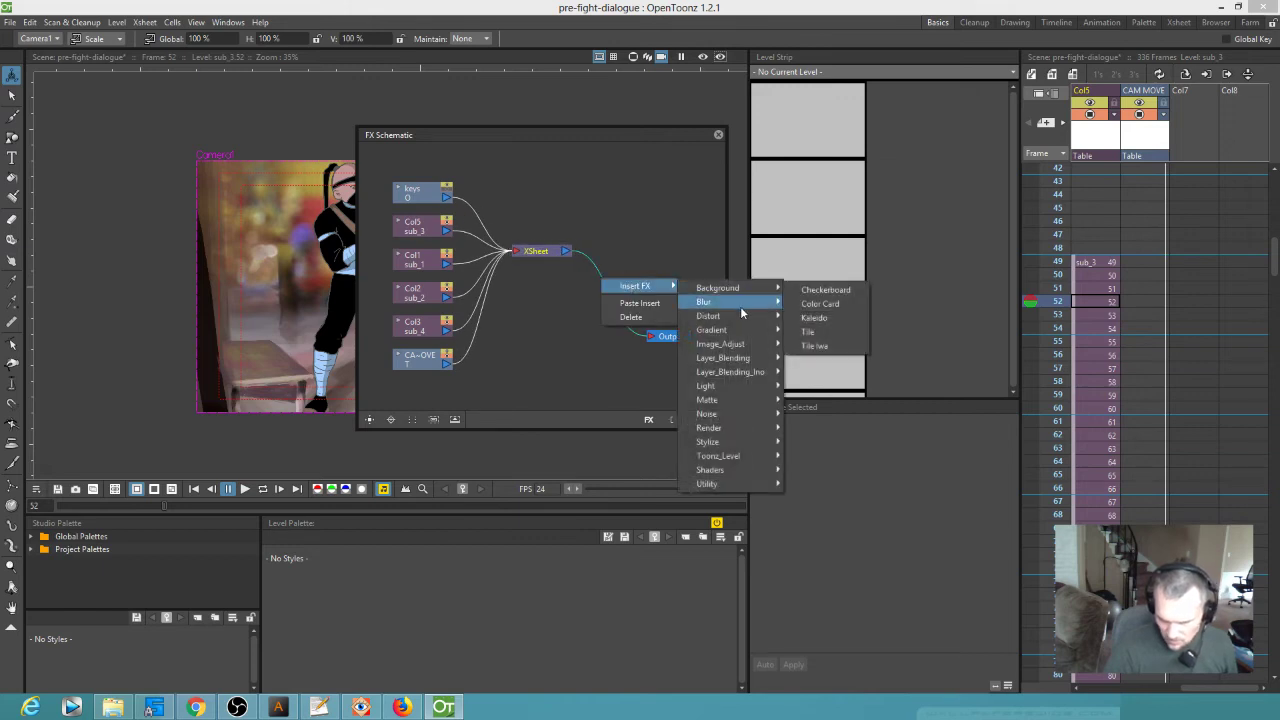
{"action": "mouse_move", "coordinate": [733, 344]}
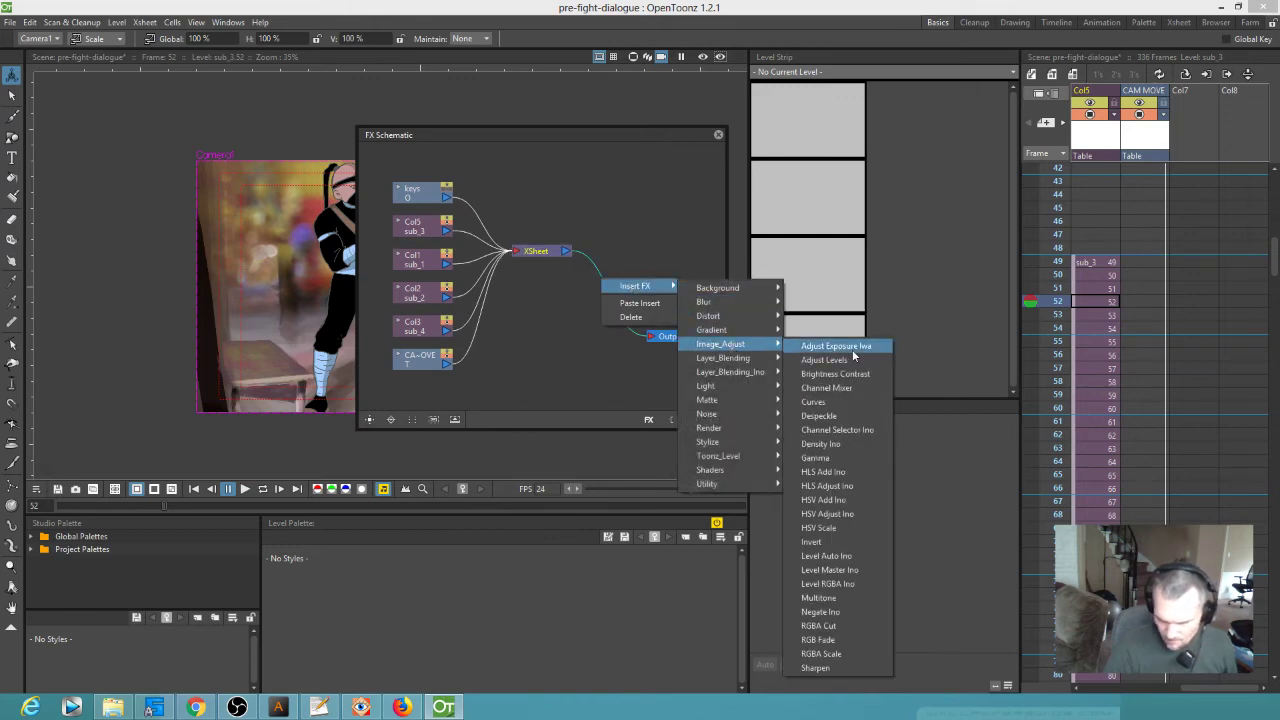
{"action": "left_click", "coordinate": [853, 362]}
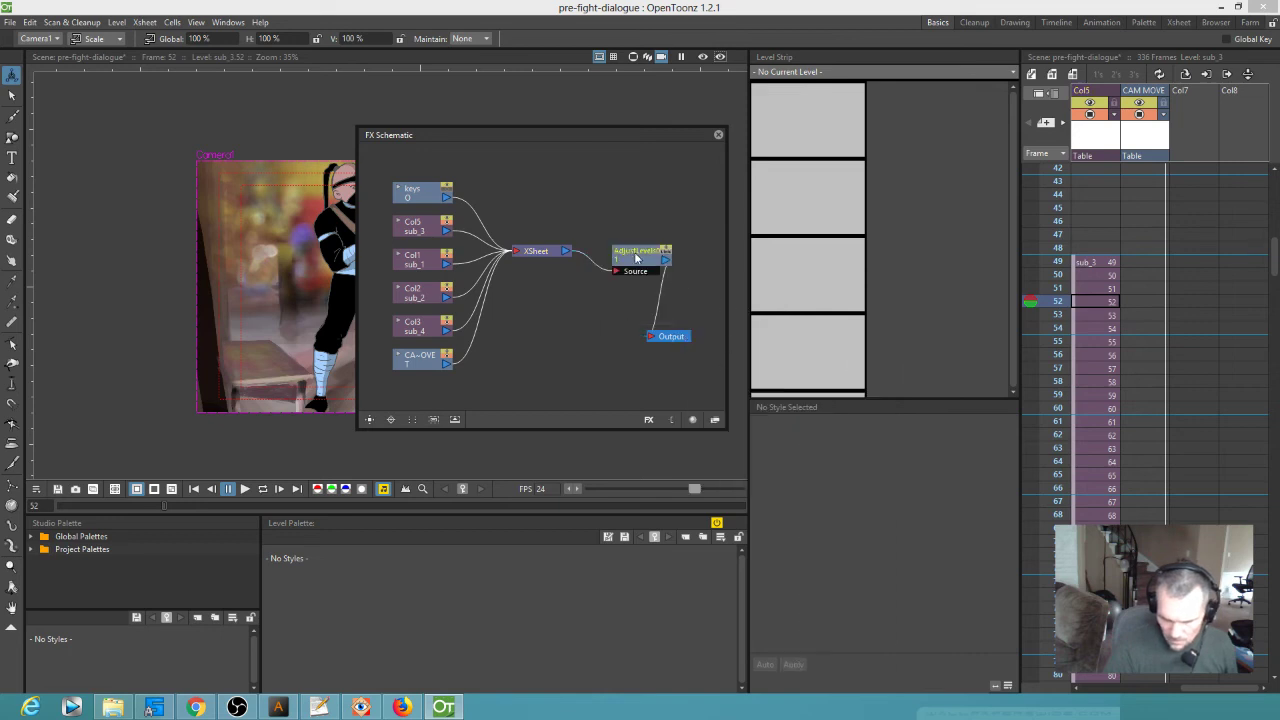
{"action": "double_click", "coordinate": [636, 258]}
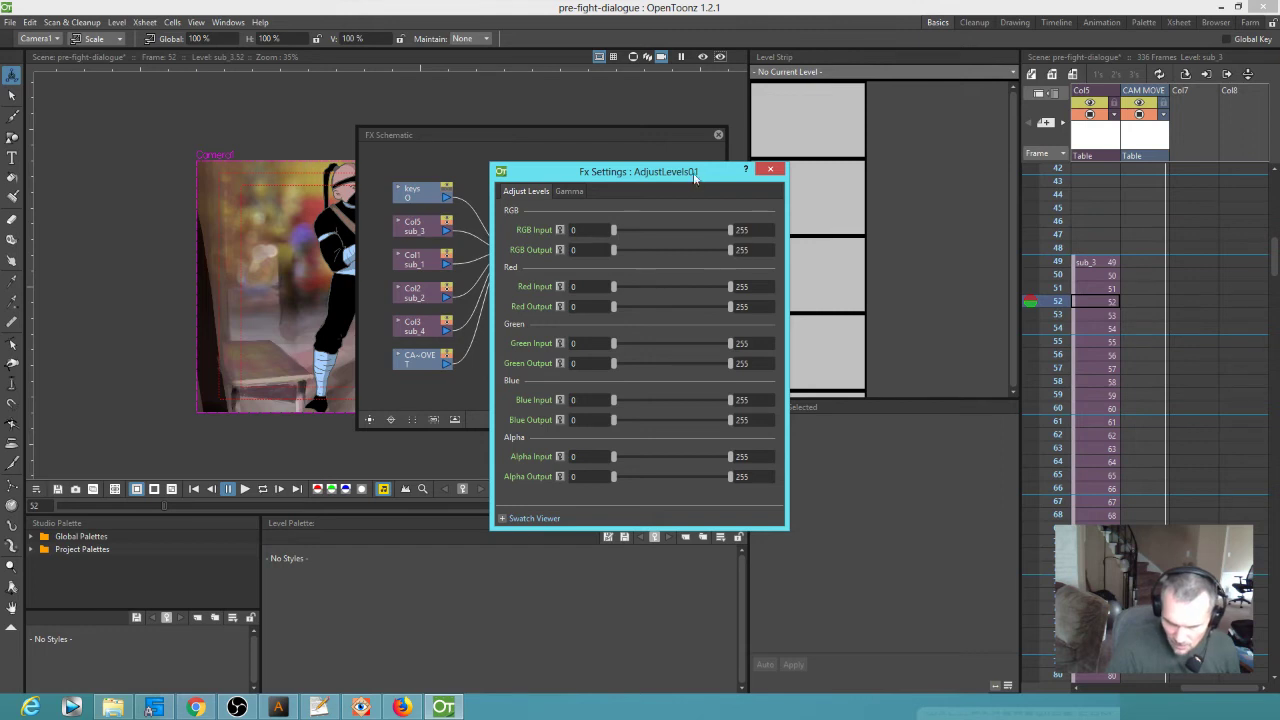
With the preview on, darken and cool the scene by lowering the RGB Output maximum to about 118 and the Blue Input maximum to about 201
{"action": "left_click", "coordinate": [718, 135]}
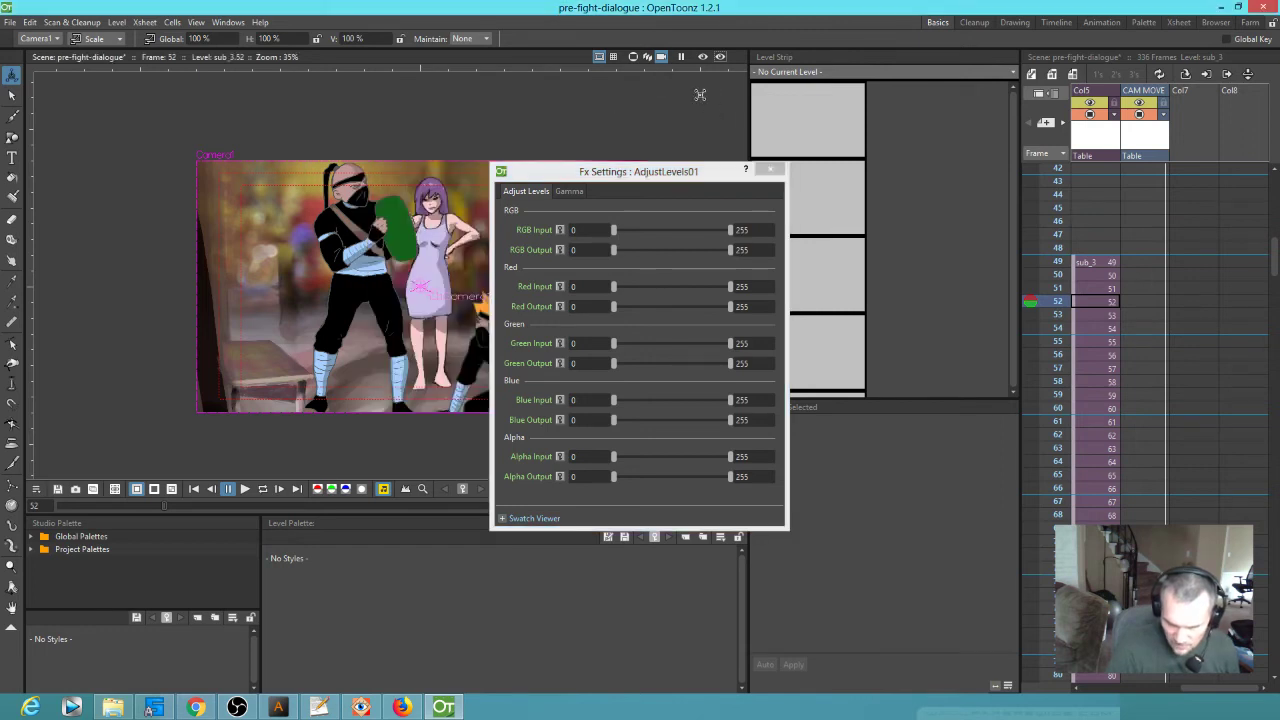
{"action": "left_click_drag", "start_coordinate": [680, 172], "coordinate": [869, 226]}
{"action": "left_click", "coordinate": [703, 56]}
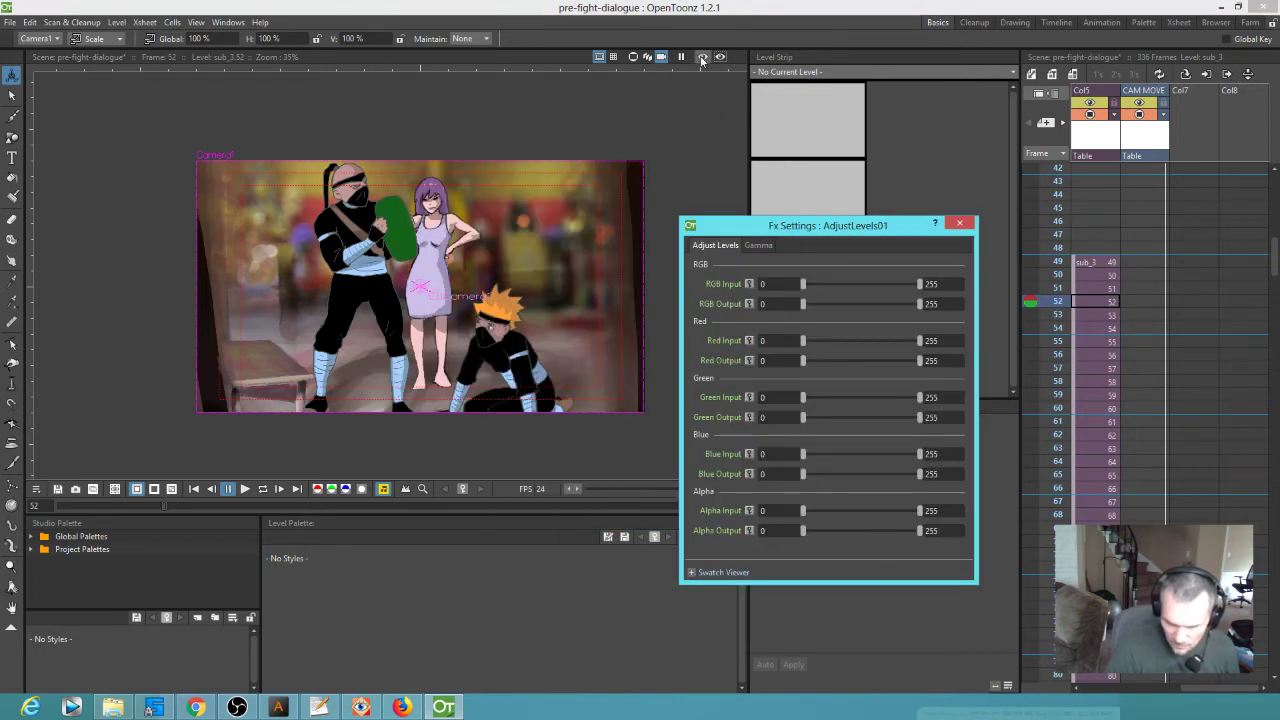
{"action": "left_click_drag", "start_coordinate": [921, 304], "coordinate": [859, 304]}
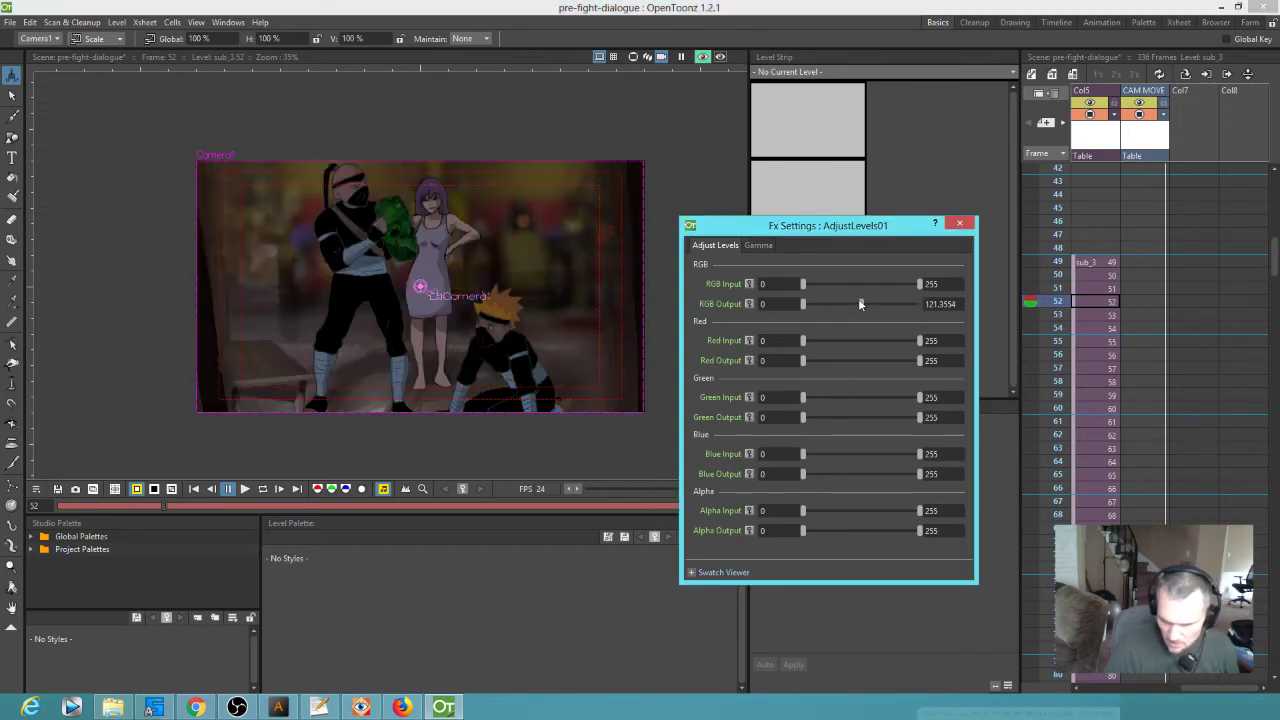
{"action": "mouse_move", "coordinate": [859, 304]}
{"action": "left_mouse_down"}
{"action": "mouse_move", "coordinate": [847, 302]}
{"action": "mouse_move", "coordinate": [867, 302]}
{"action": "left_mouse_up"}
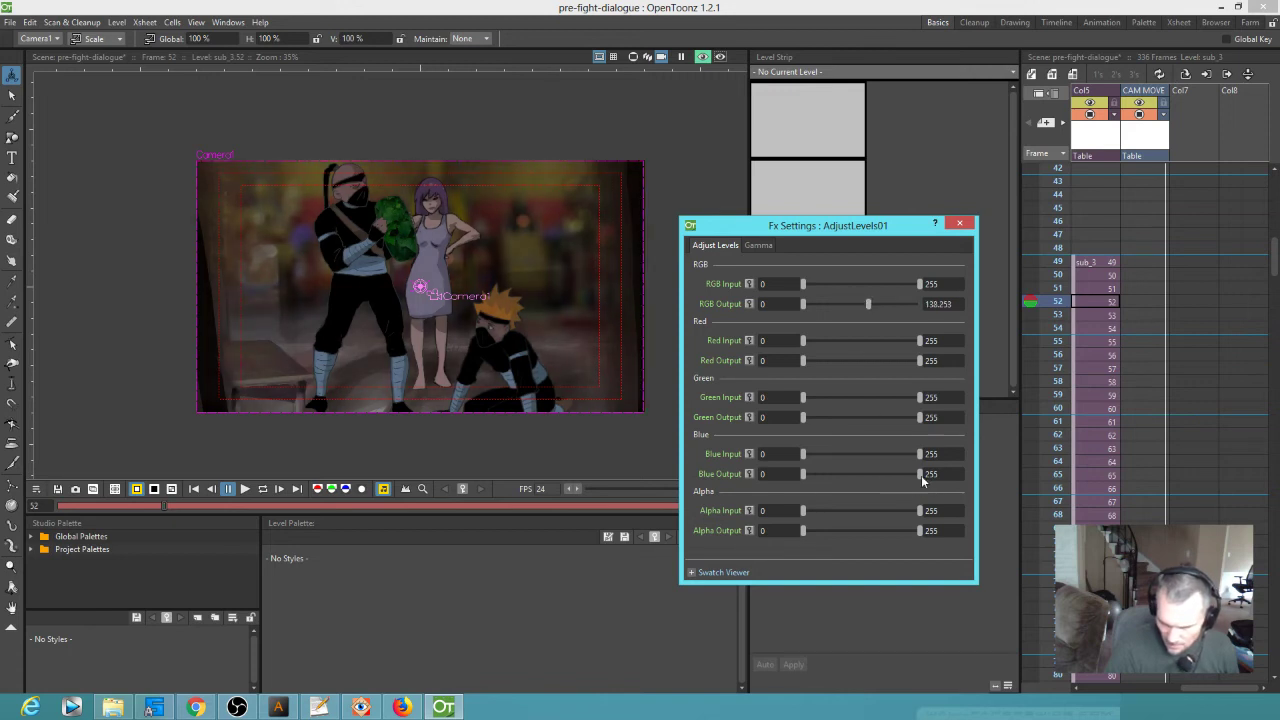
{"action": "mouse_move", "coordinate": [919, 455]}
{"action": "left_mouse_down"}
{"action": "mouse_move", "coordinate": [884, 458]}
{"action": "mouse_move", "coordinate": [894, 452]}
{"action": "left_mouse_up"}
{"action": "left_click_drag", "start_coordinate": [869, 305], "coordinate": [853, 305]}
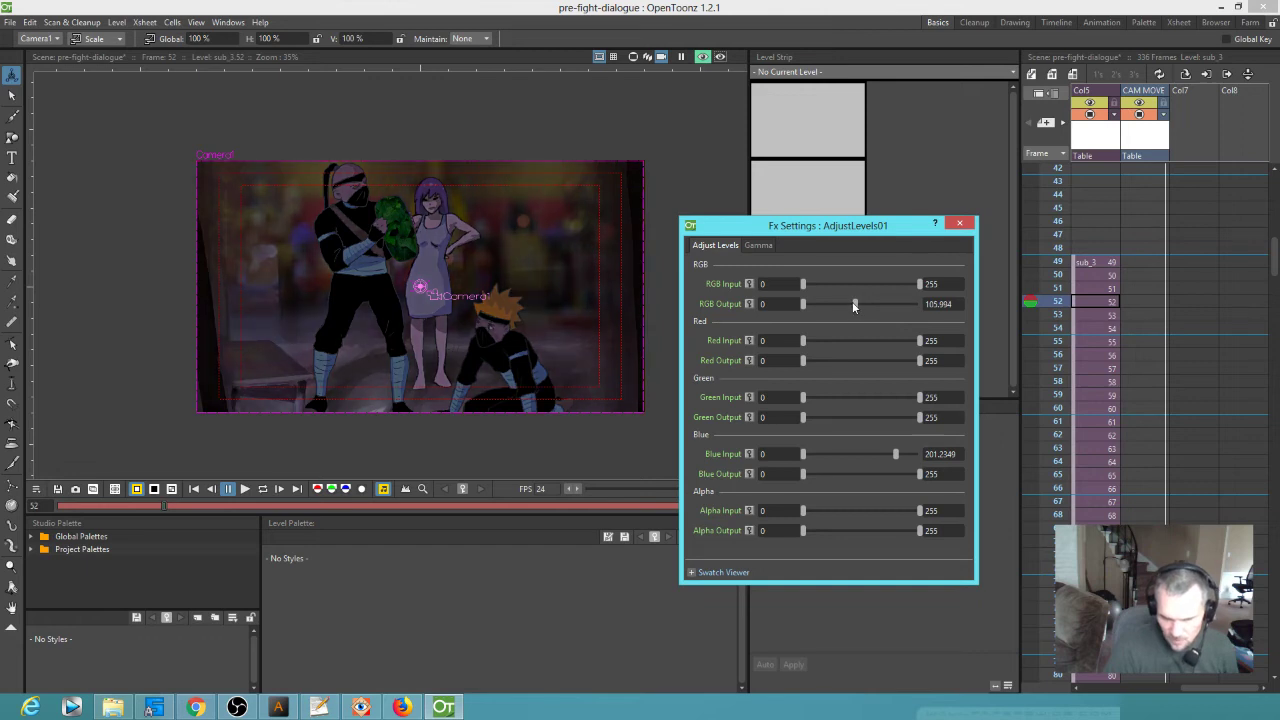
{"action": "left_click_drag", "start_coordinate": [853, 305], "coordinate": [858, 307]}
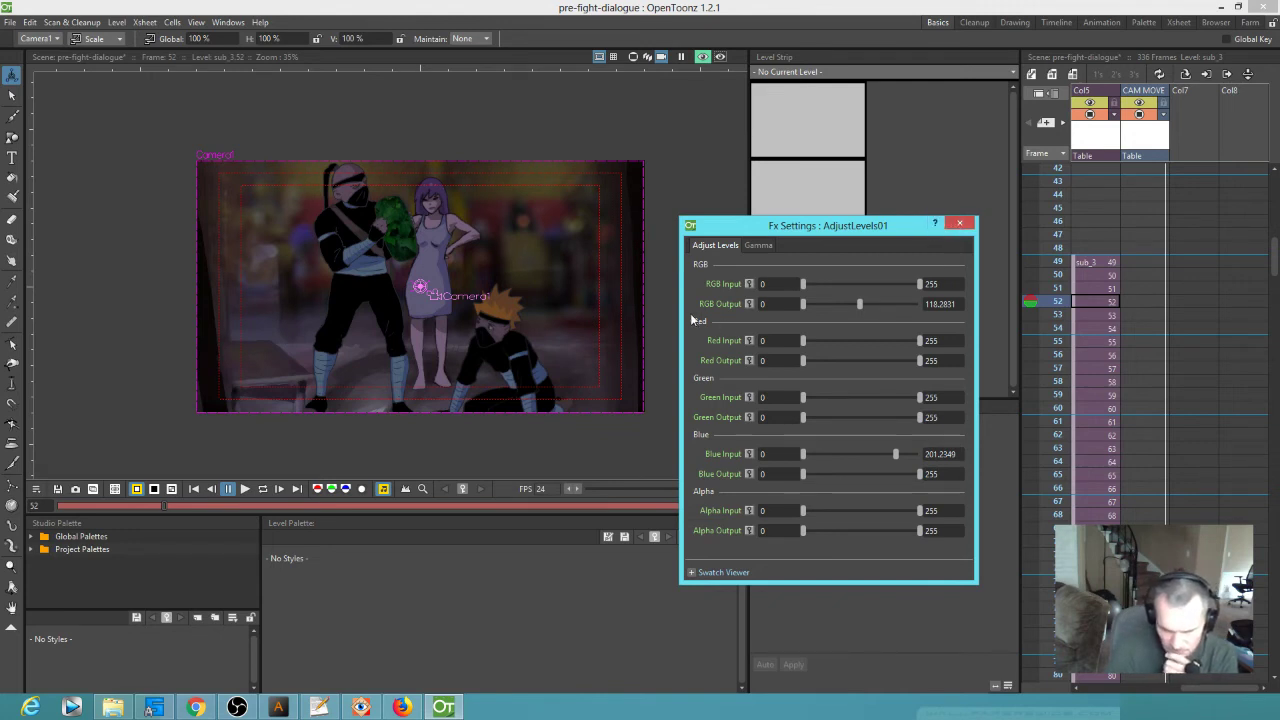
{"action": "left_click", "coordinate": [960, 224]}
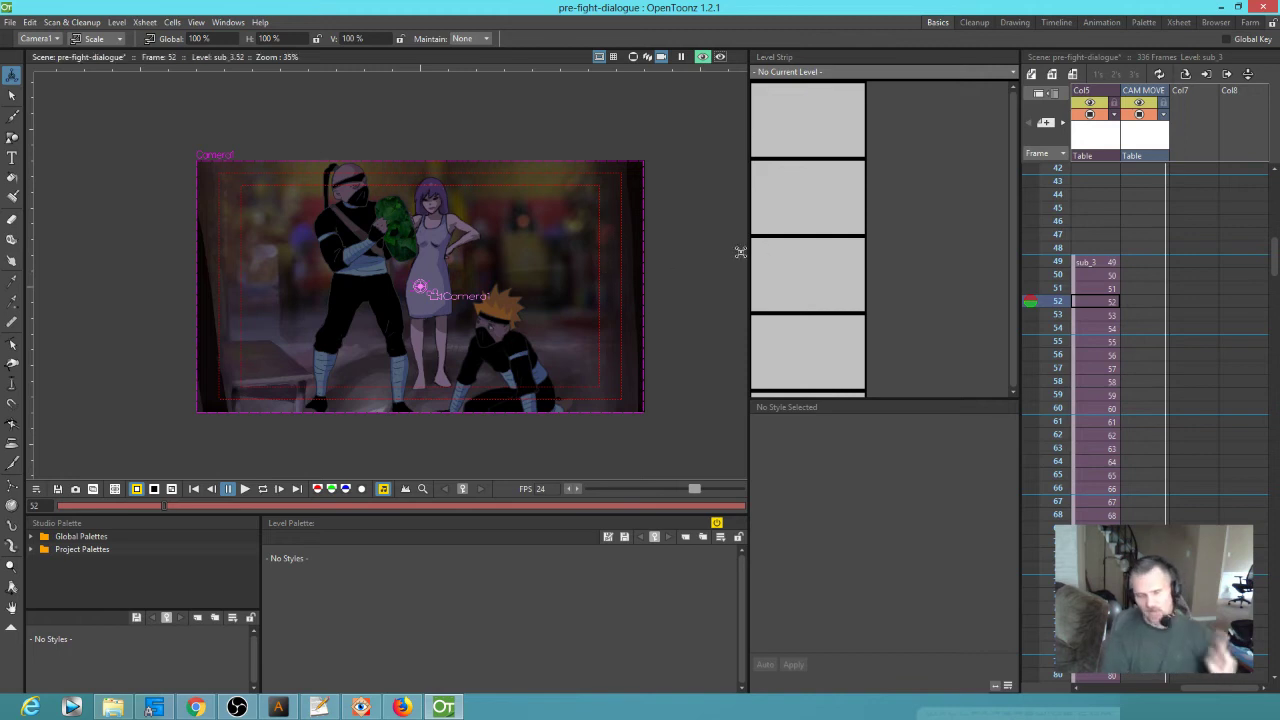
Compare the frame with and without the levels effect, and render a preview of frames 1 to 336 and play it back
{"action": "left_click", "coordinate": [703, 57]}
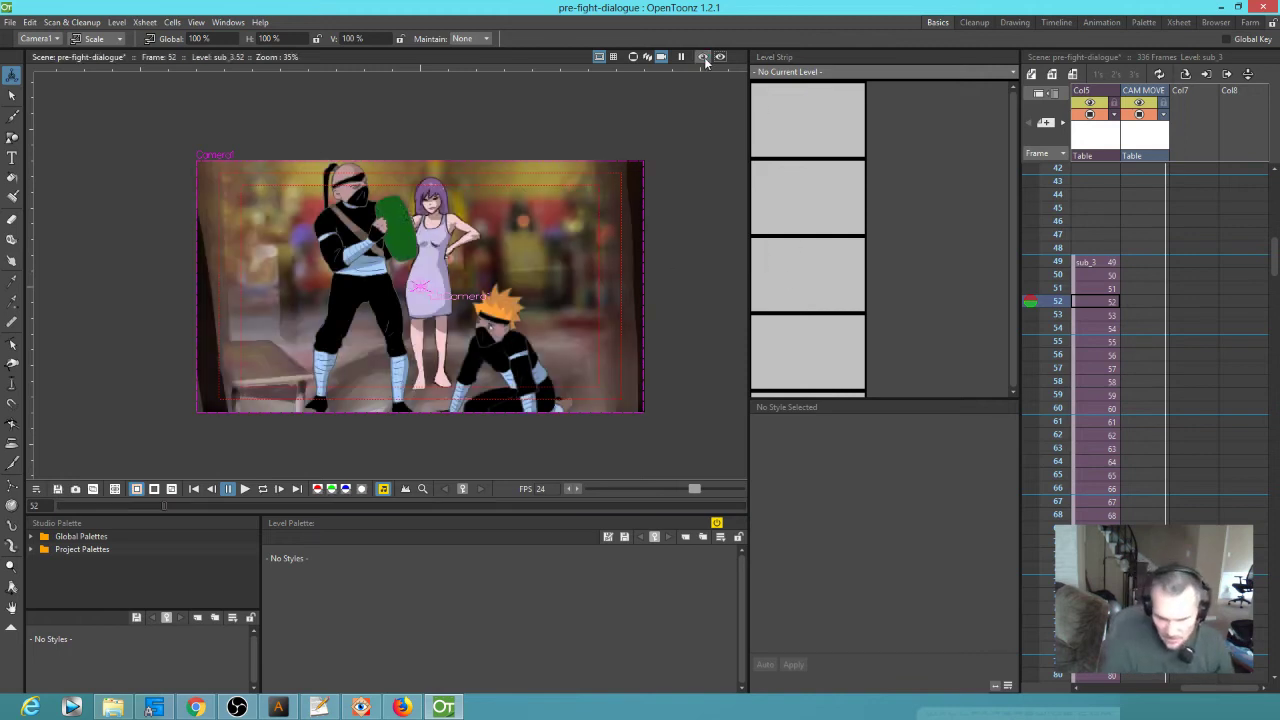
{"action": "left_click", "coordinate": [703, 57]}
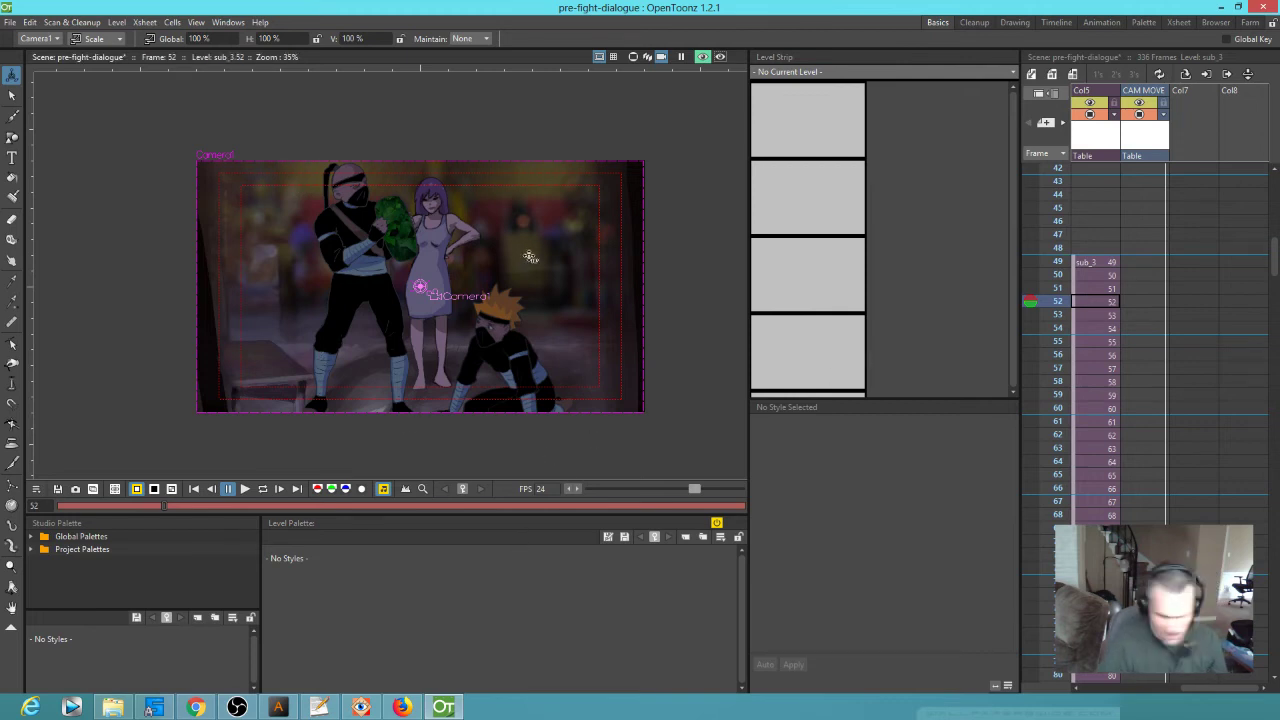
{"action": "key", "text": "ctrl+r"}
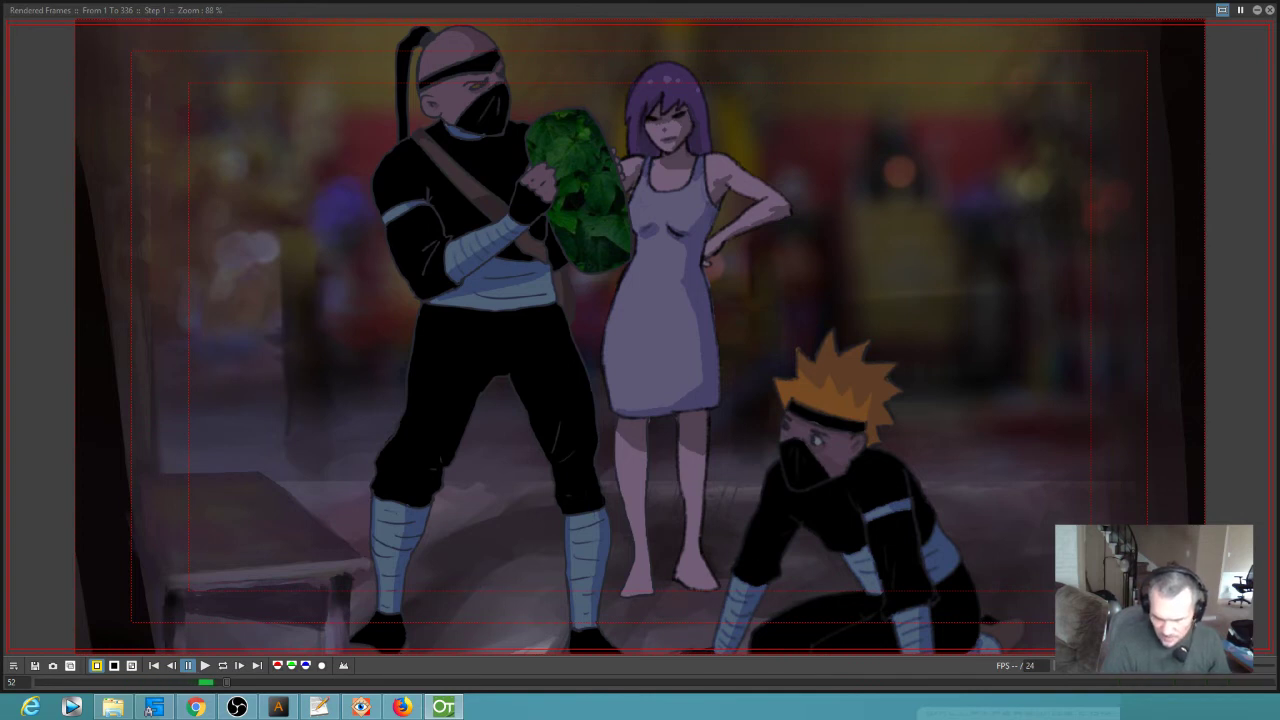
{"action": "left_click", "coordinate": [405, 10]}
{"action": "scroll", "coordinate": [584, 202], "scroll_direction": "down", "scroll_amount": 2}
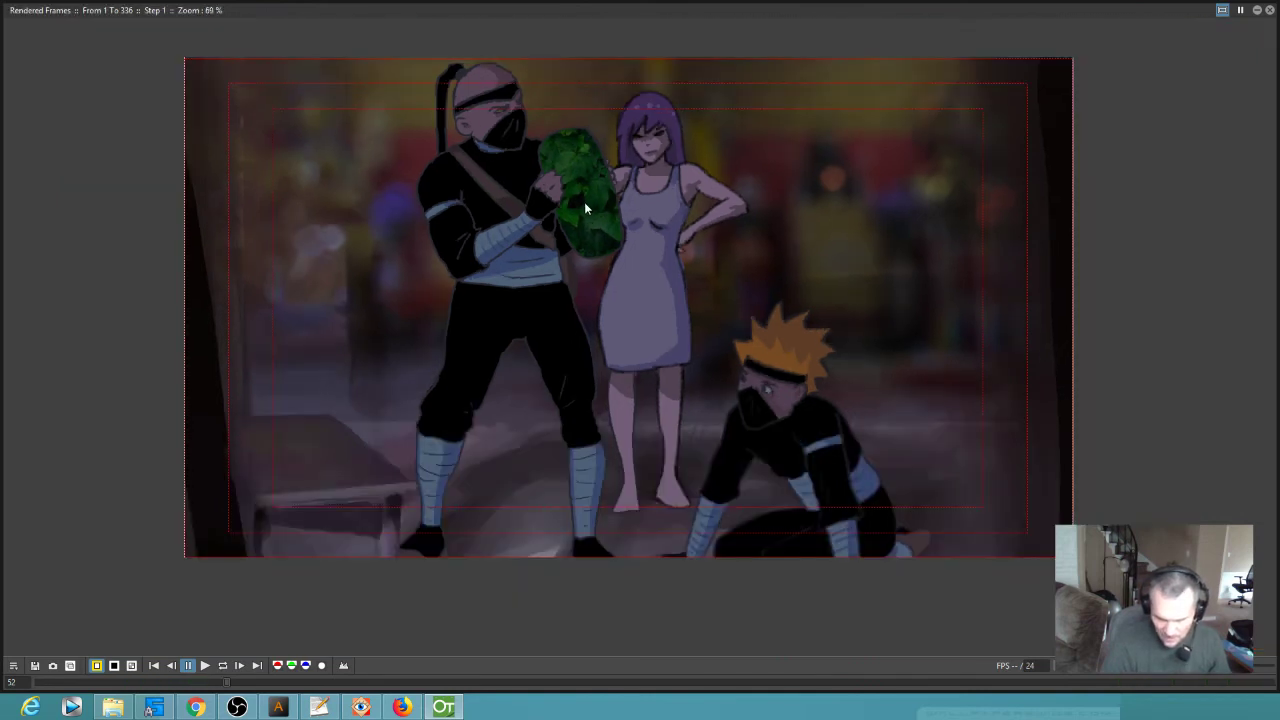
{"action": "left_click_drag", "start_coordinate": [635, 203], "coordinate": [621, 258]}
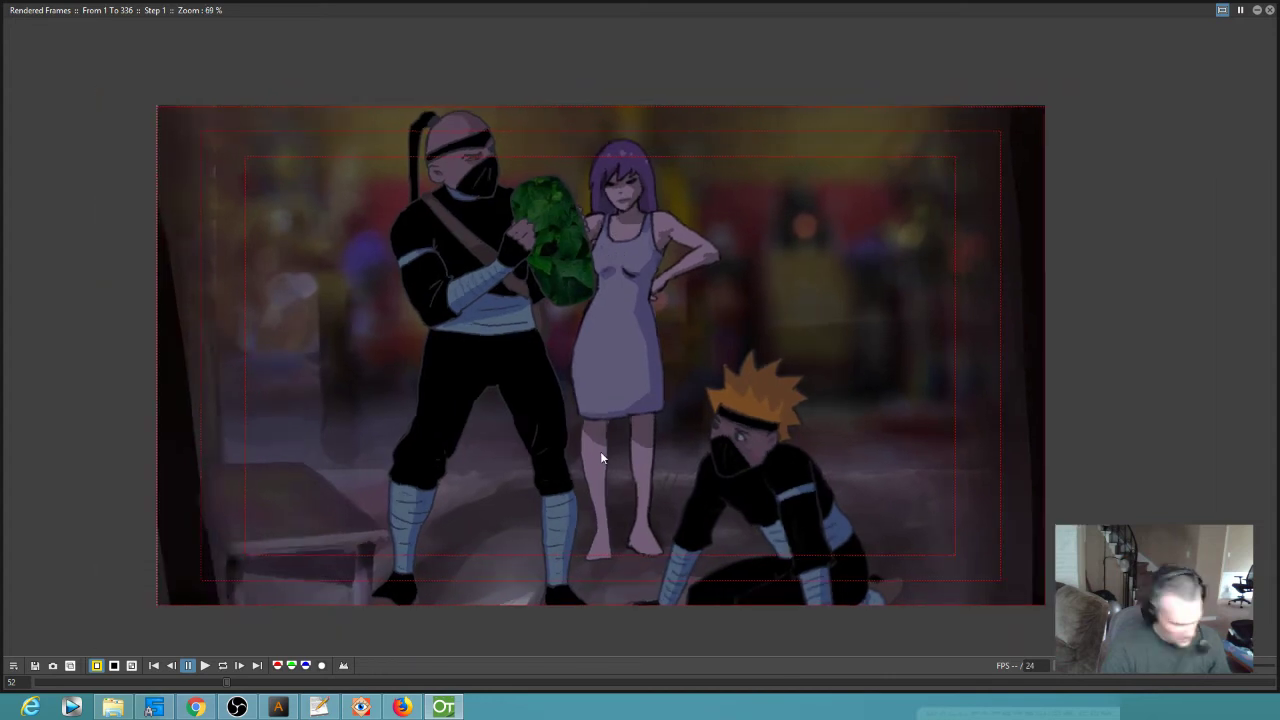
{"action": "key", "text": "p"}
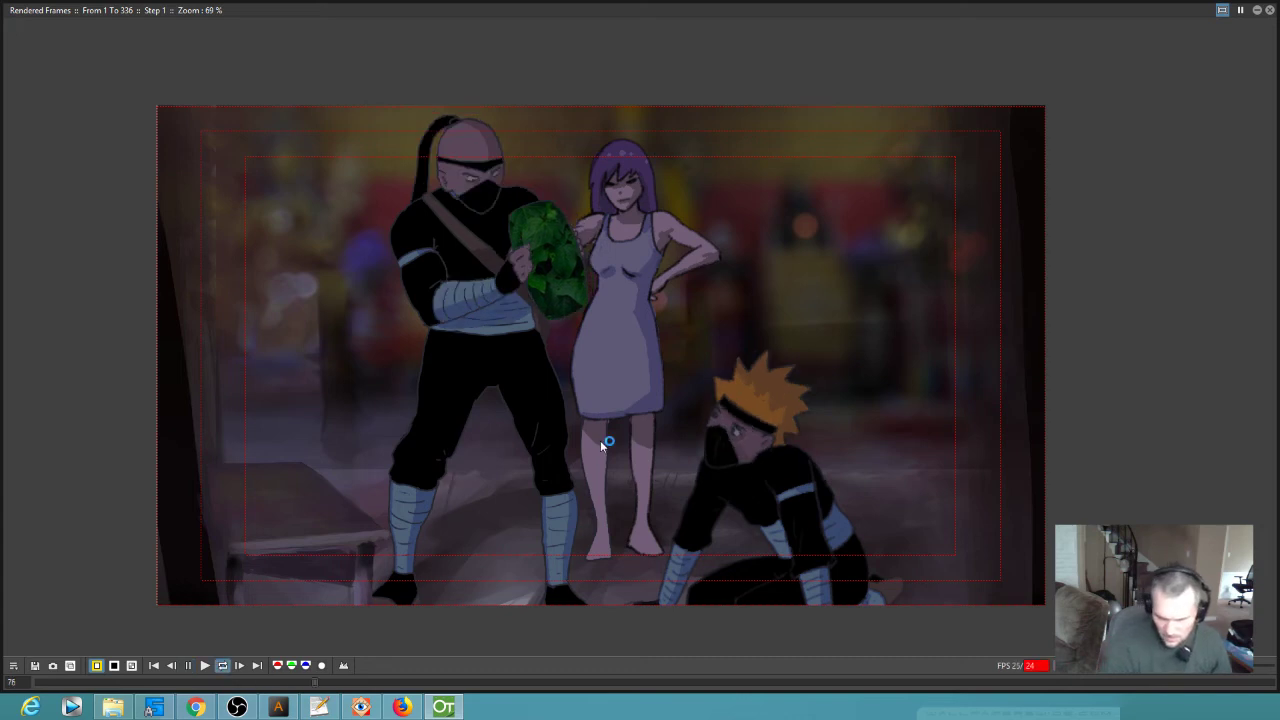
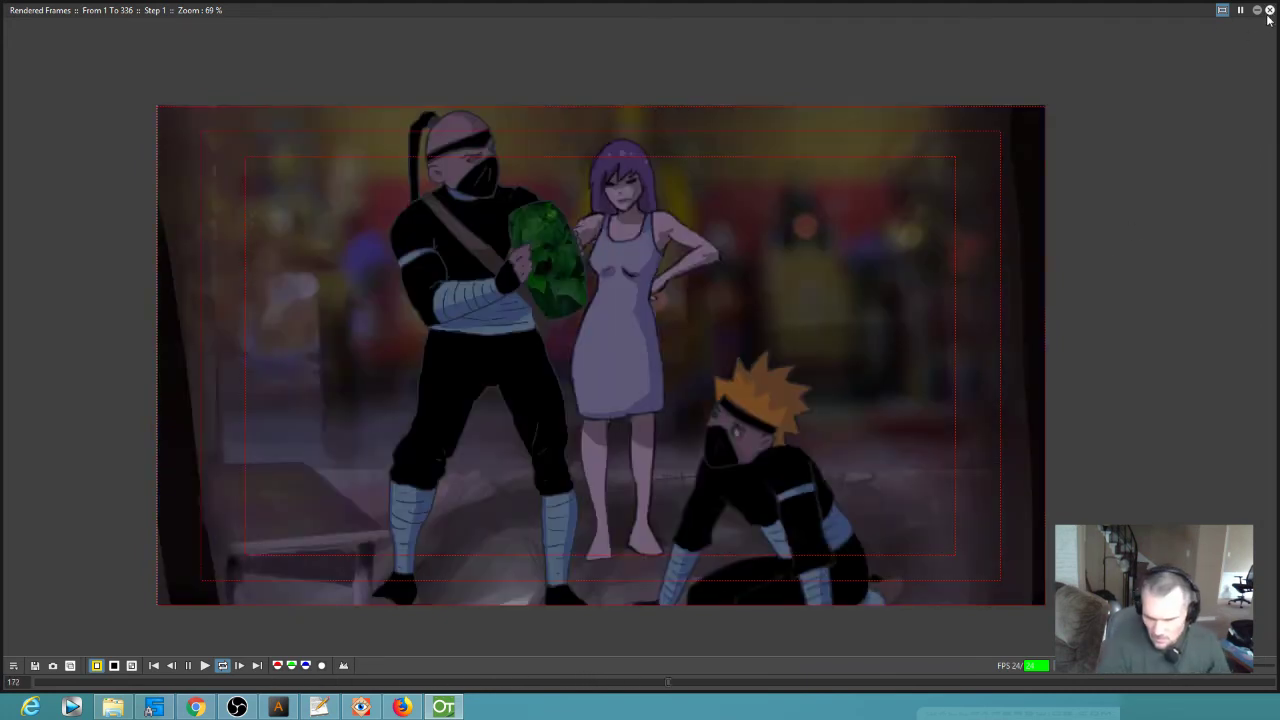
Close the rendered preview and turn off the viewer's preview mode at frame 50
{"action": "left_click", "coordinate": [1271, 11]}
{"action": "left_click", "coordinate": [1050, 262]}
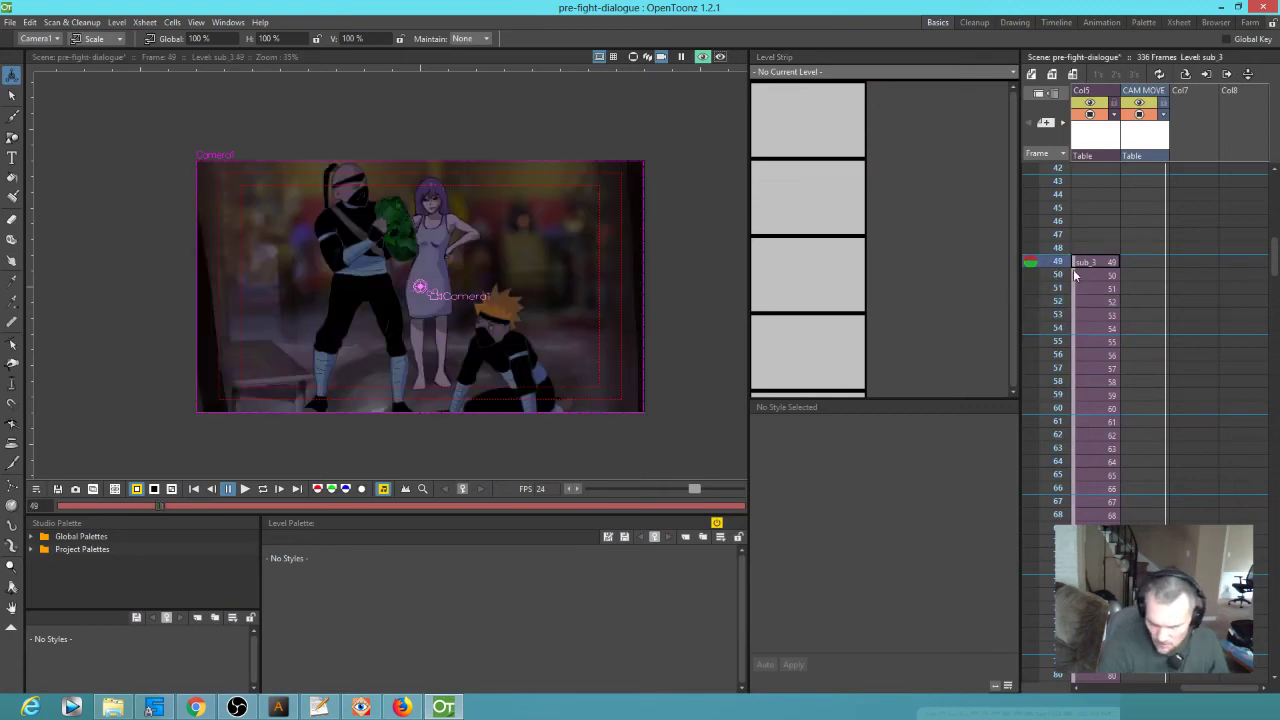
{"action": "scroll", "coordinate": [1058, 290], "scroll_direction": "up", "scroll_amount": 2}
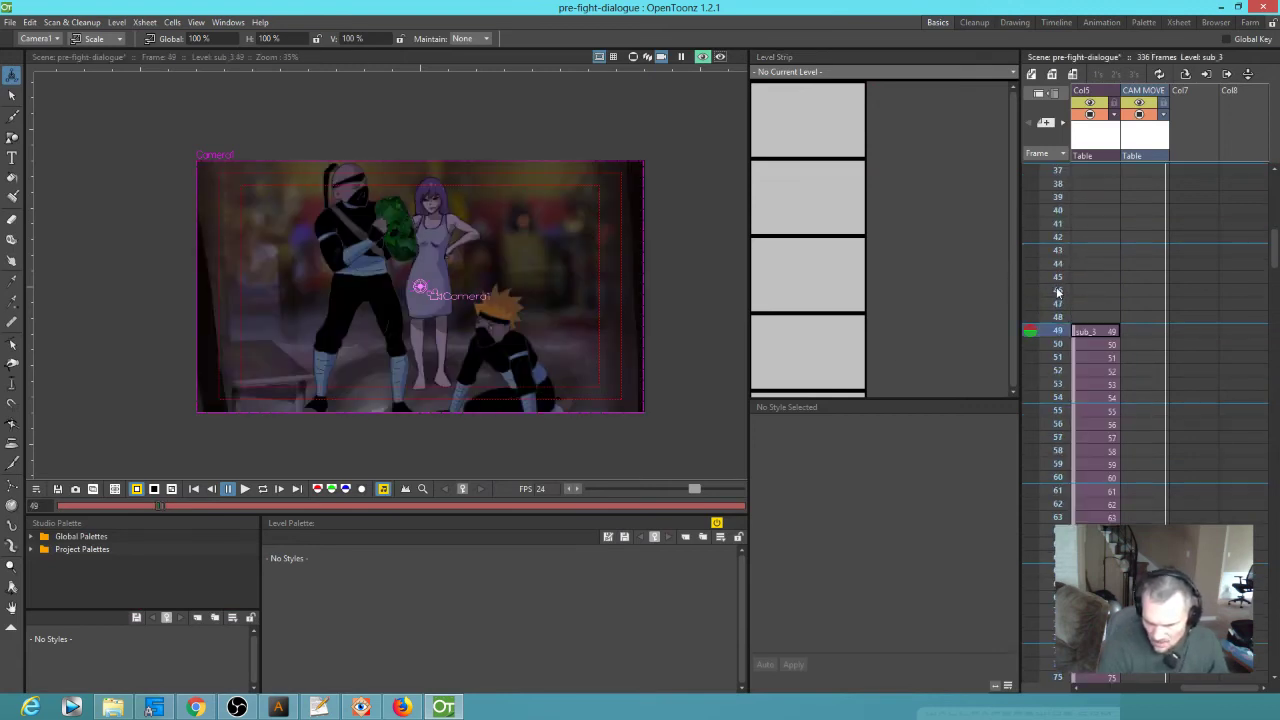
{"action": "mouse_move", "coordinate": [1052, 344]}
{"action": "left_mouse_down"}
{"action": "mouse_move", "coordinate": [1053, 358]}
{"action": "mouse_move", "coordinate": [1052, 345]}
{"action": "left_mouse_up"}
{"action": "left_click", "coordinate": [702, 56]}
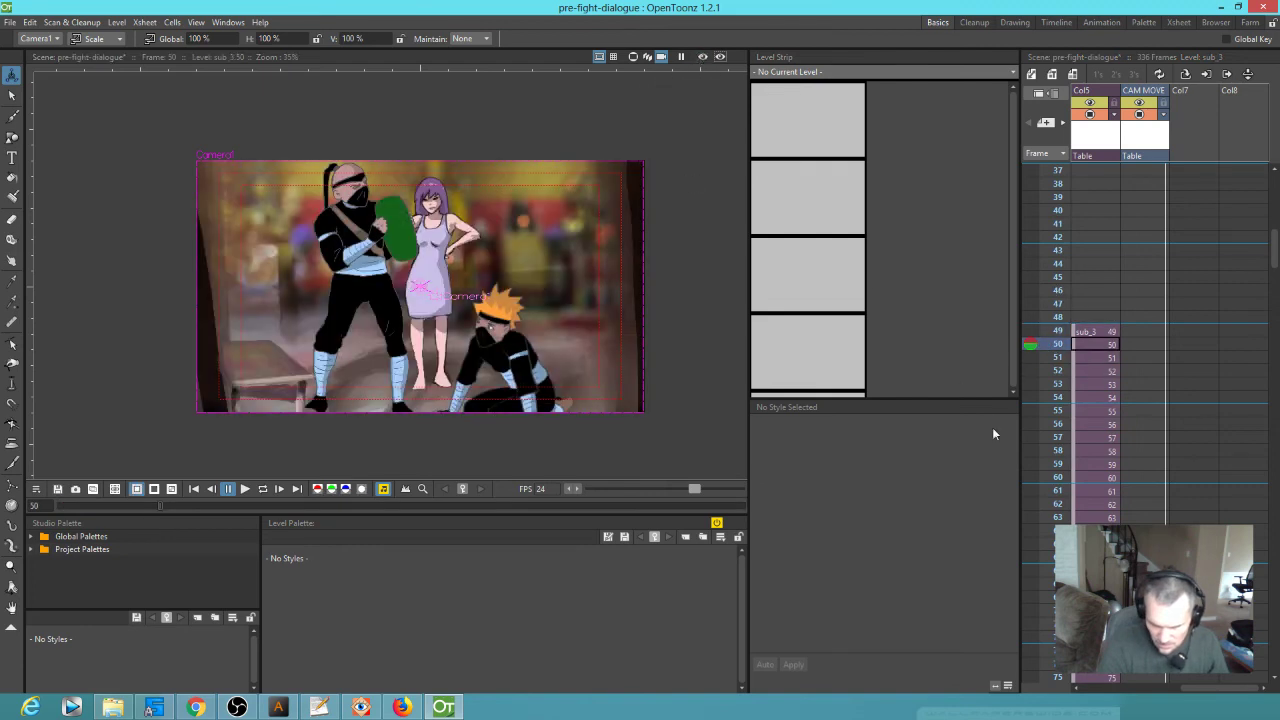
Scrub forward from frame 49 and play the scene back without the levels effect, stopping at frame 153
{"action": "left_click_drag", "start_coordinate": [1057, 332], "coordinate": [1052, 612]}
{"action": "key", "text": "l"}
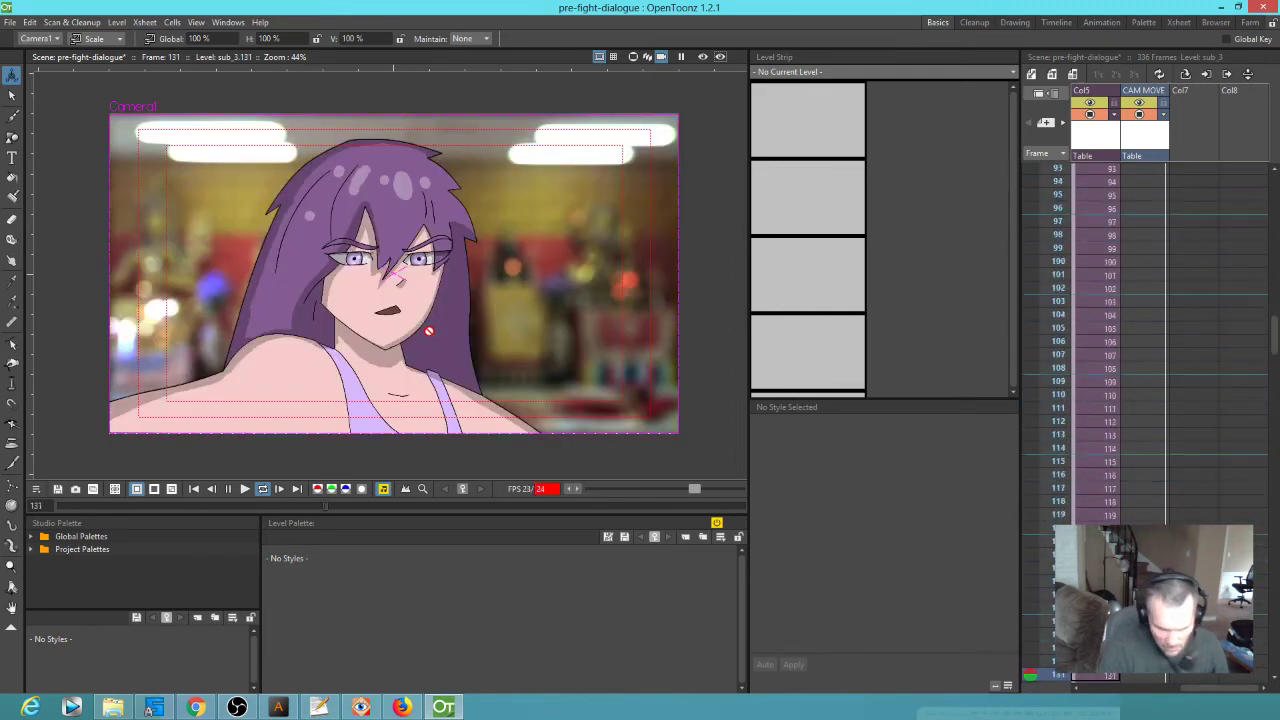
{"action": "key", "text": "p"}
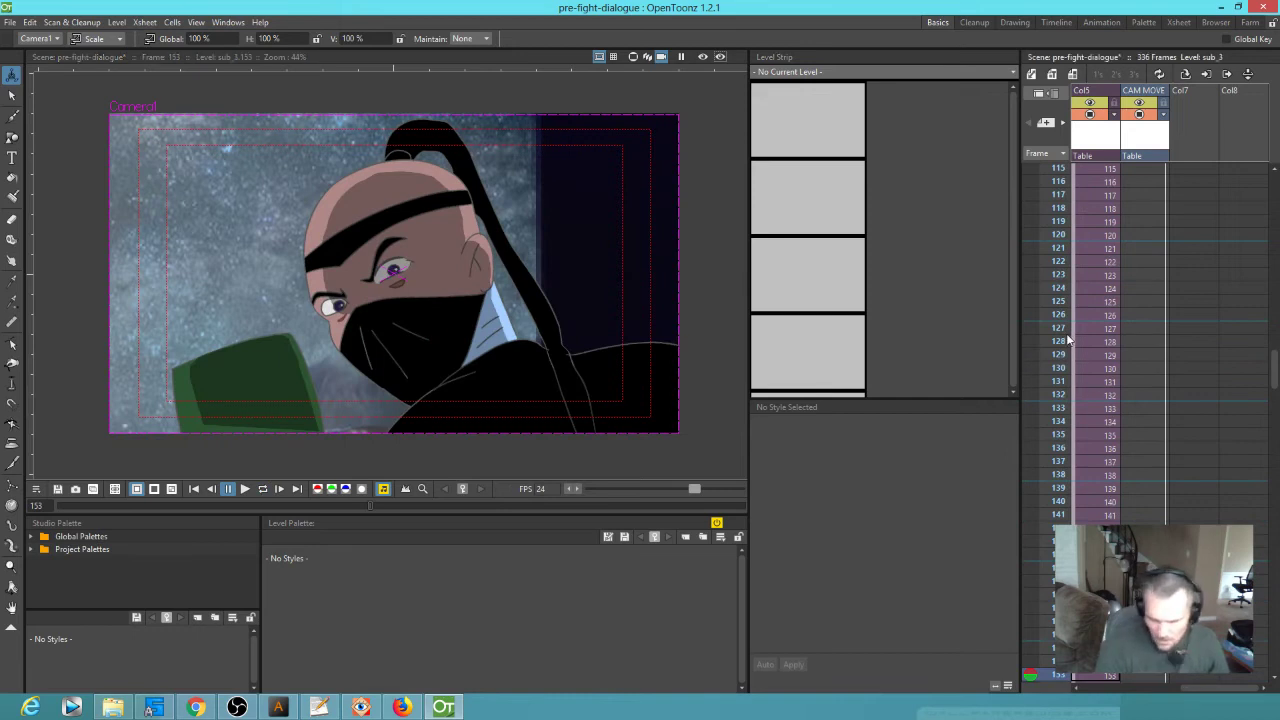
Return to frame 1 and scrub through the opening close-up to frame 22
{"action": "scroll", "coordinate": [1107, 270], "scroll_direction": "up", "scroll_amount": 2}
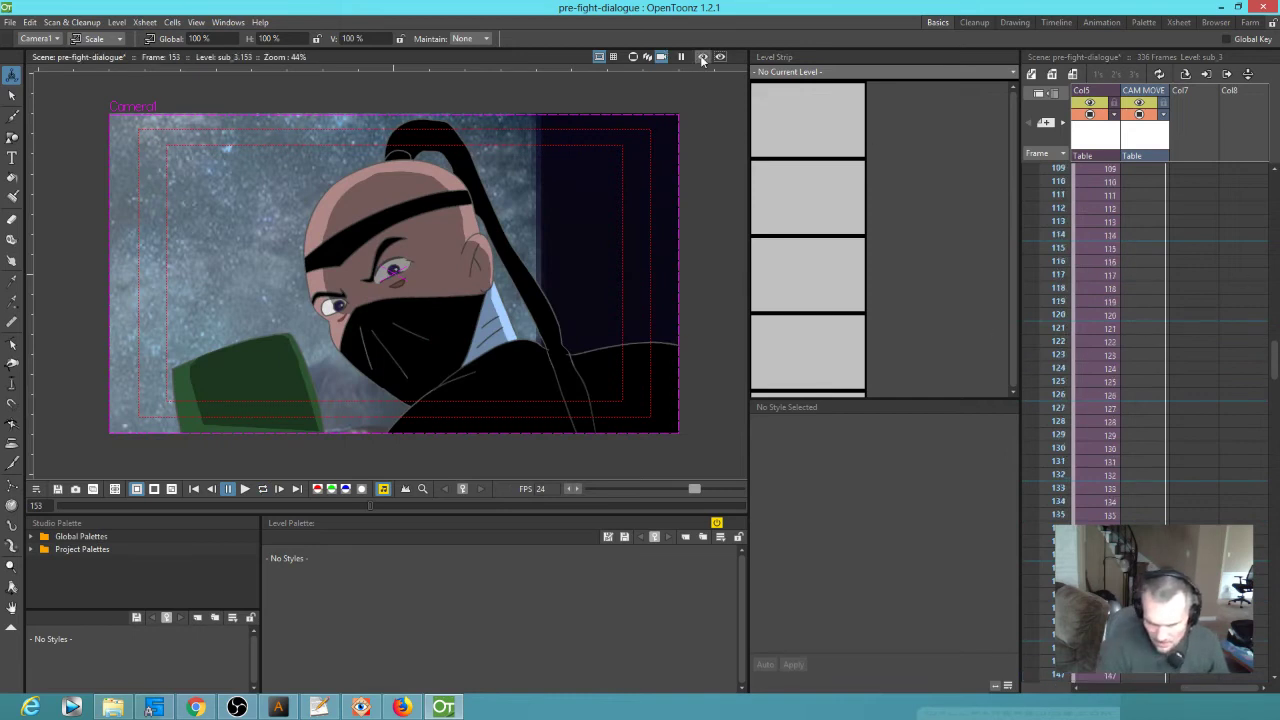
{"action": "scroll", "coordinate": [1100, 290], "scroll_direction": "up", "scroll_amount": 20}
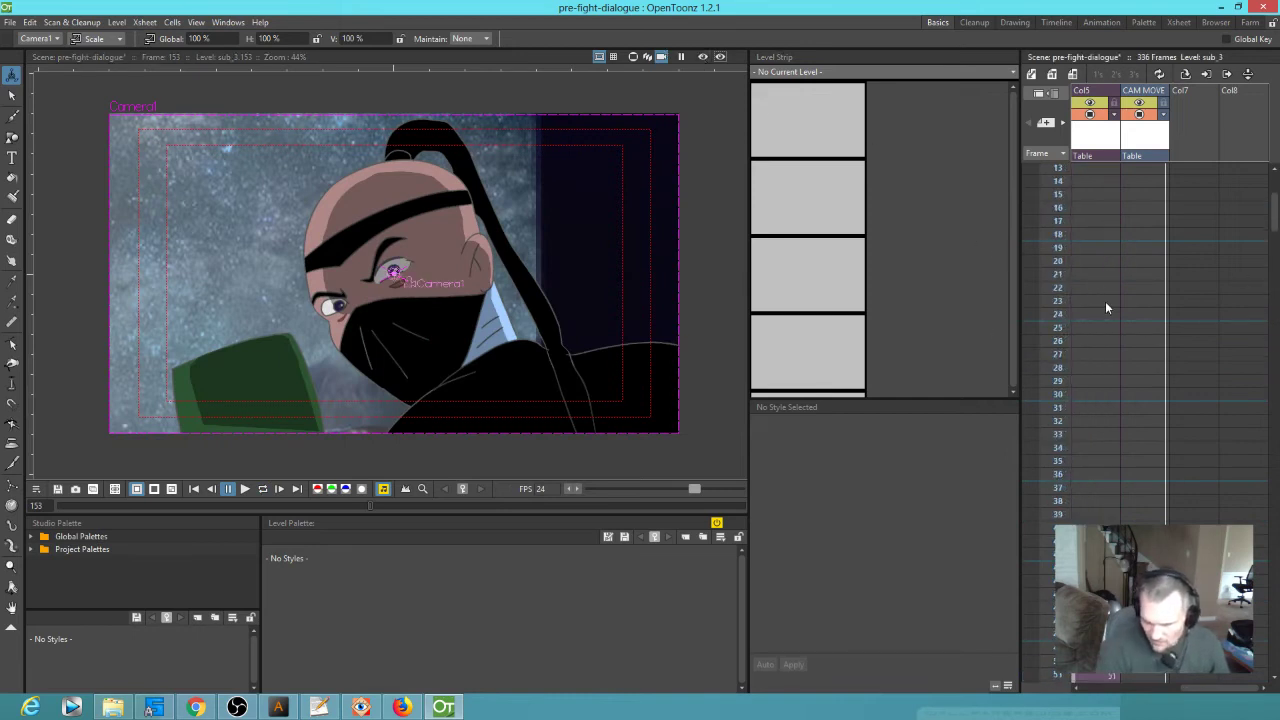
{"action": "scroll", "coordinate": [1177, 341], "scroll_direction": "left", "scroll_amount": 4}
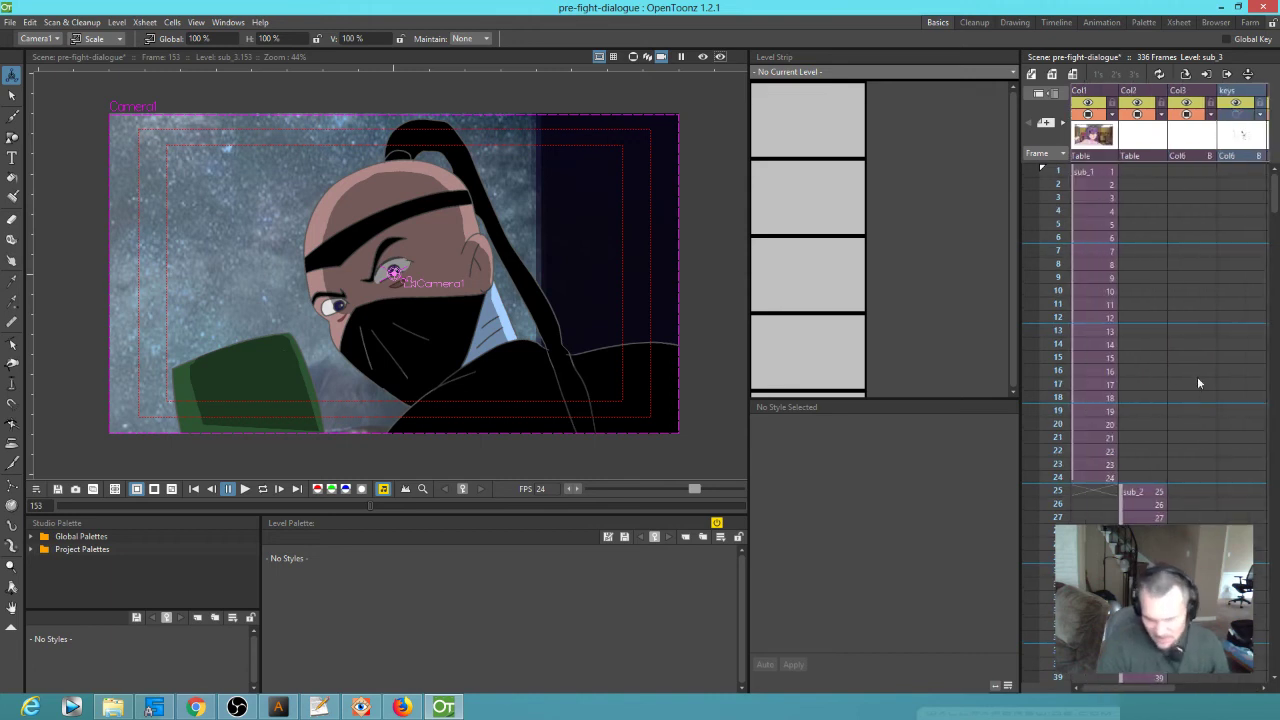
{"action": "left_click", "coordinate": [1059, 172]}
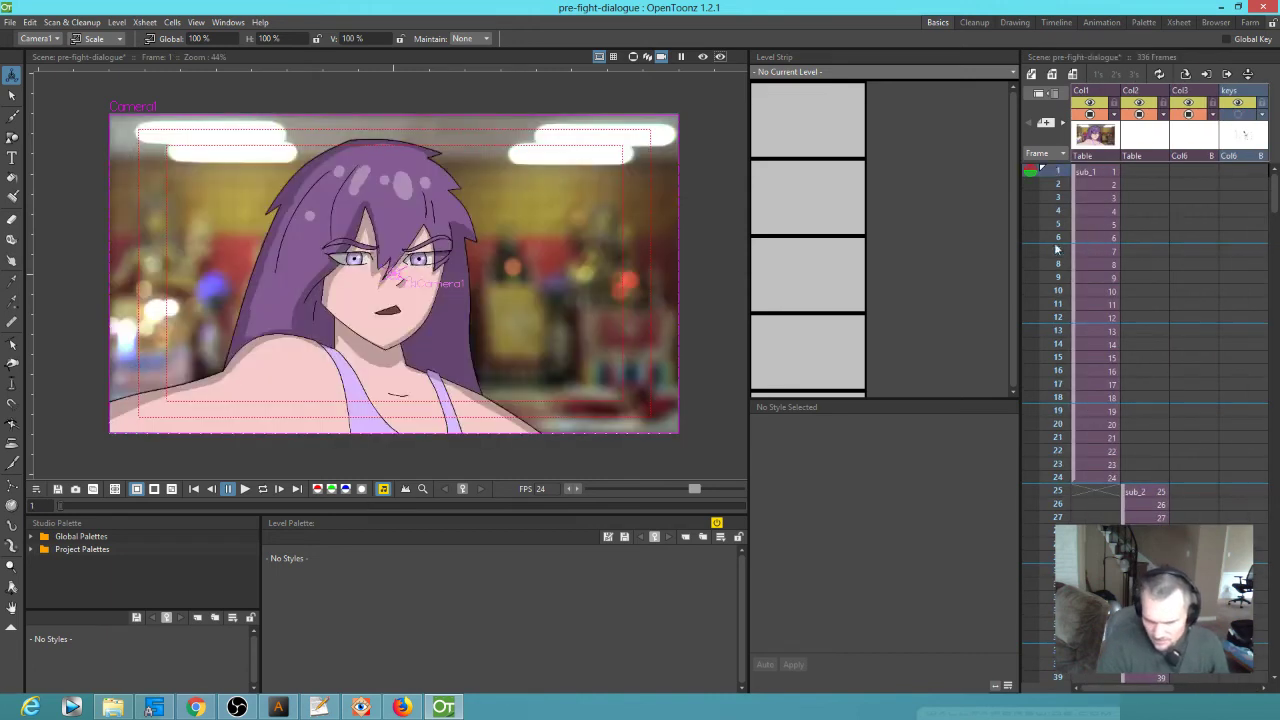
{"action": "left_click_drag", "start_coordinate": [1055, 188], "coordinate": [1057, 450]}
Show the keys column's sketches in the viewer and go to its first drawing at frame 49
{"action": "scroll", "coordinate": [1140, 303], "scroll_direction": "right", "scroll_amount": 1}
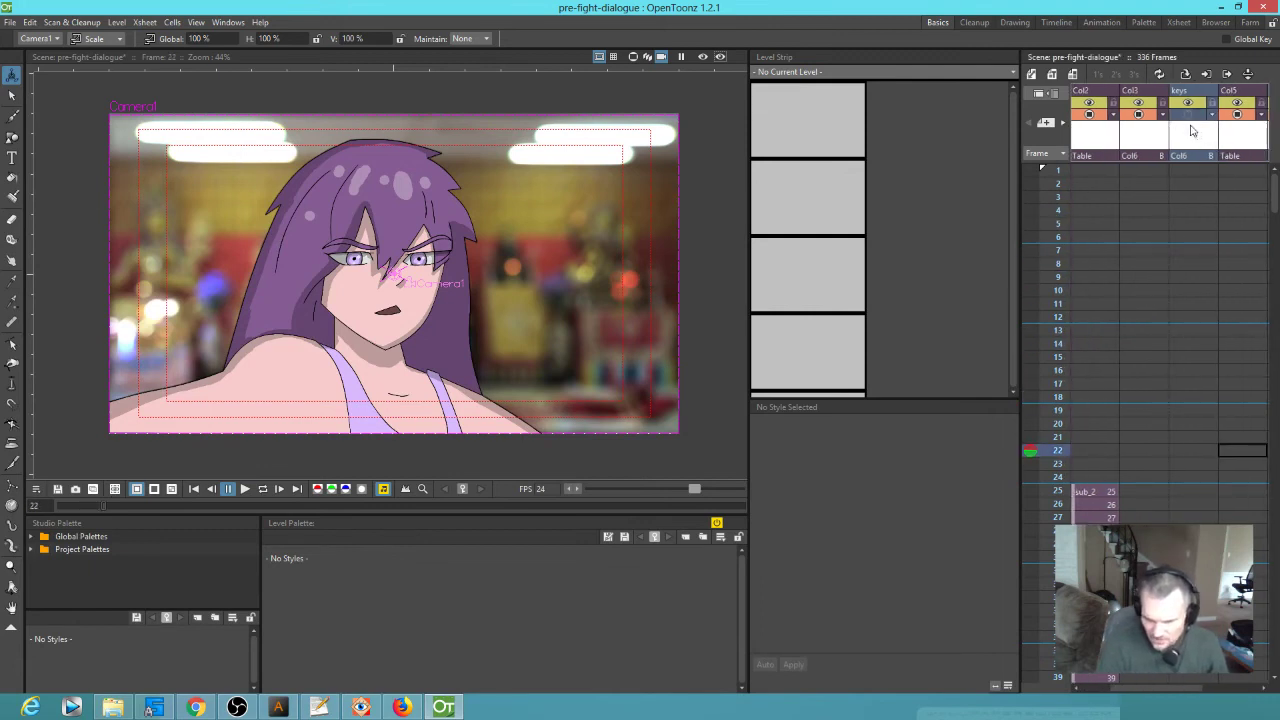
{"action": "left_click", "coordinate": [1190, 119]}
{"action": "scroll", "coordinate": [1210, 455], "scroll_direction": "down", "scroll_amount": 6}
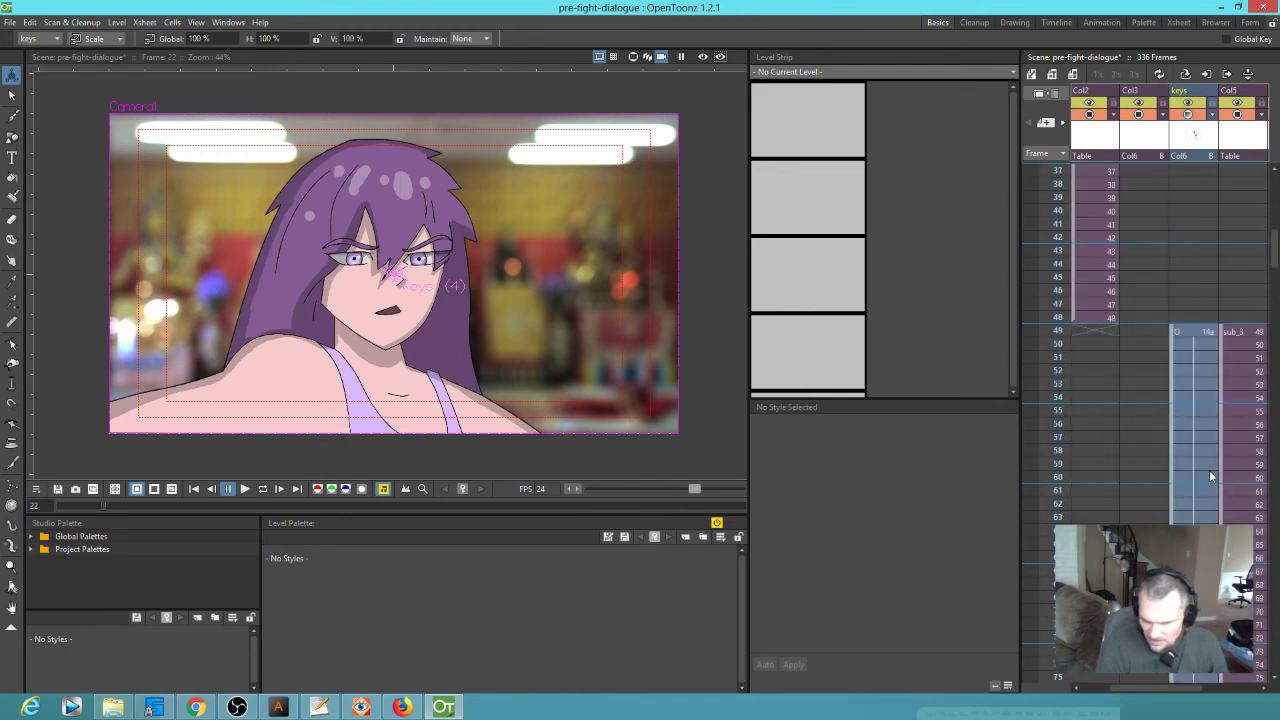
{"action": "left_click", "coordinate": [1188, 335]}
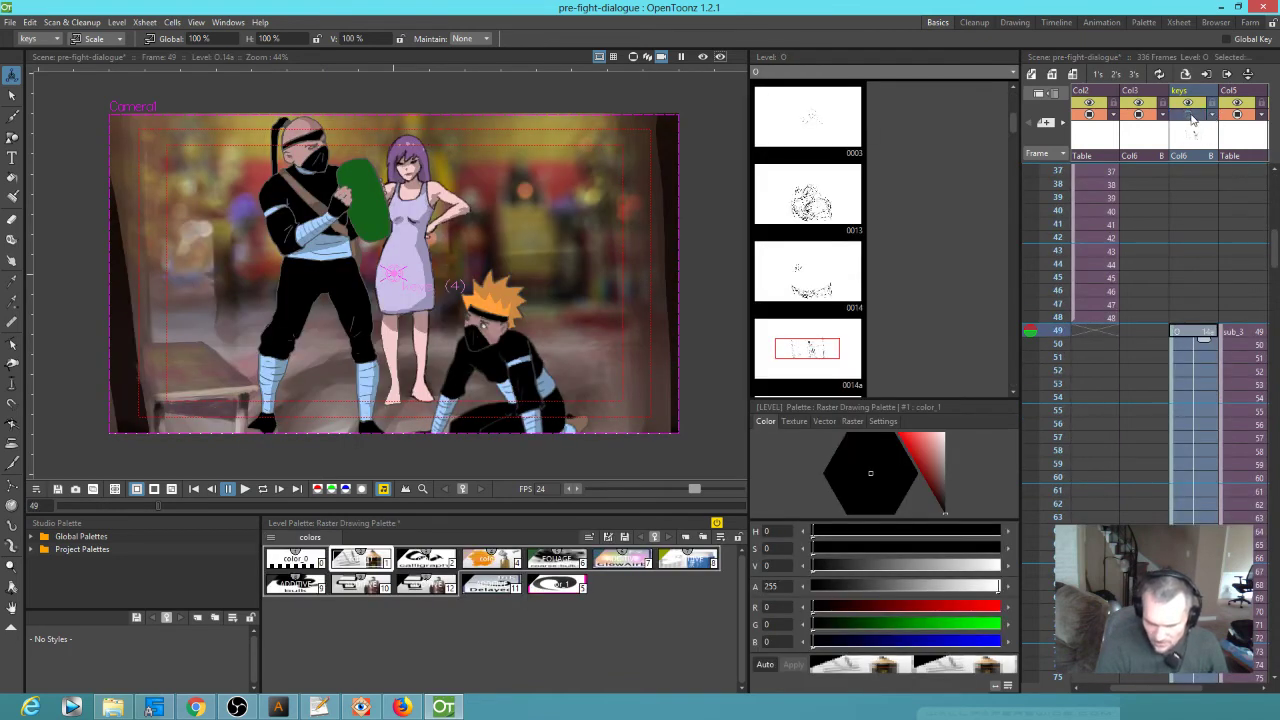
{"action": "left_click", "coordinate": [1196, 119]}
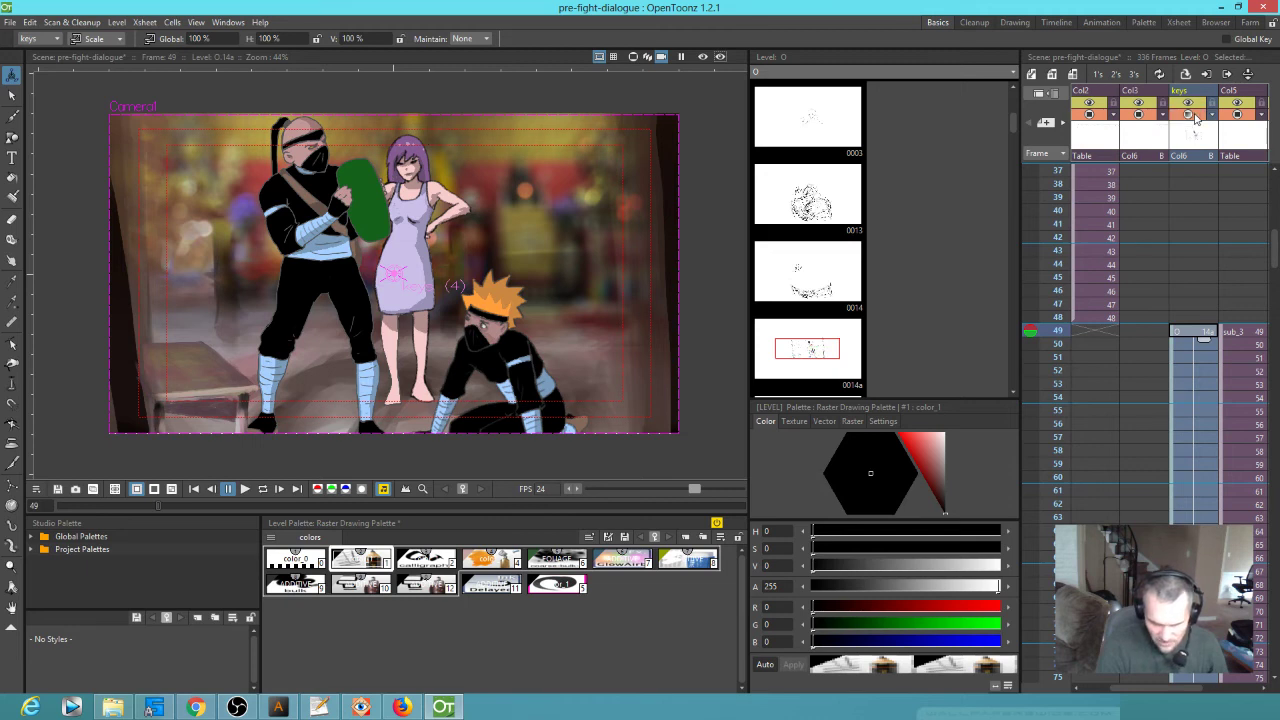
Set the playback start marker at frame 49 and the stop marker at frame 144
{"action": "right_click", "coordinate": [1055, 336]}
{"action": "left_click", "coordinate": [1064, 343]}
{"action": "scroll", "coordinate": [1058, 398], "scroll_direction": "down", "scroll_amount": 6}
{"action": "scroll", "coordinate": [1058, 400], "scroll_direction": "down", "scroll_amount": 7}
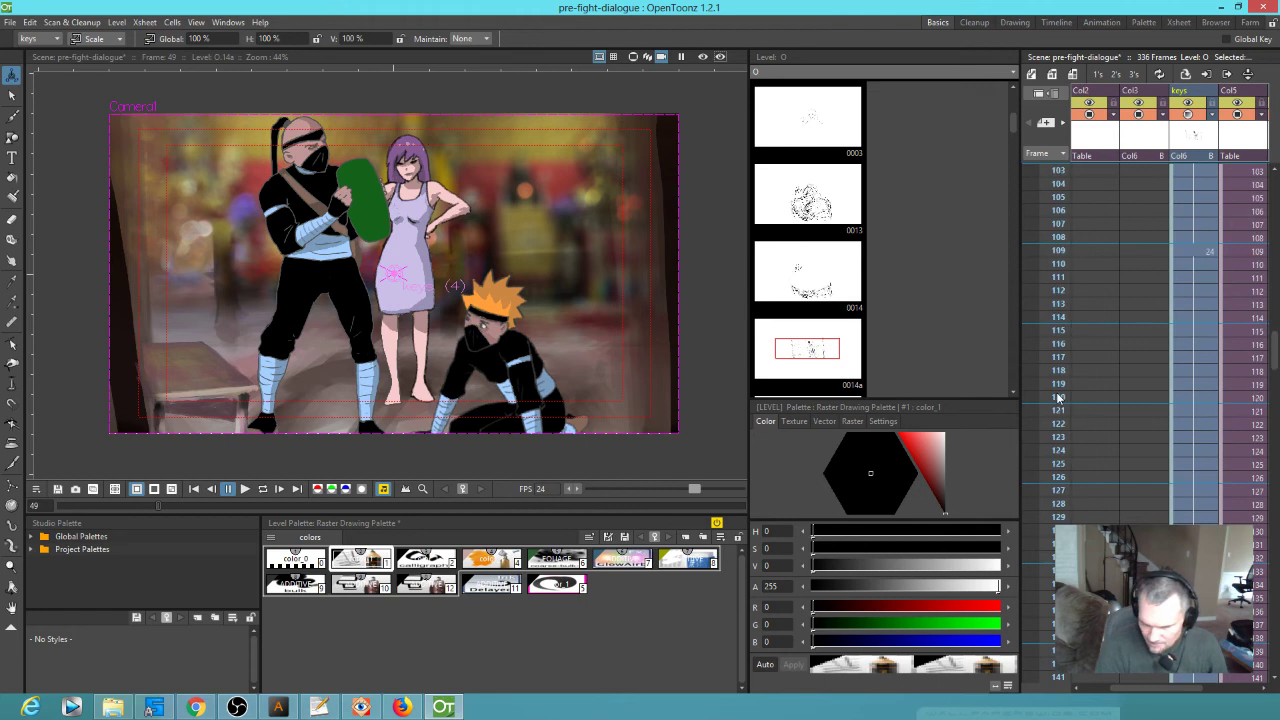
{"action": "scroll", "coordinate": [1048, 512], "scroll_direction": "down", "scroll_amount": 1}
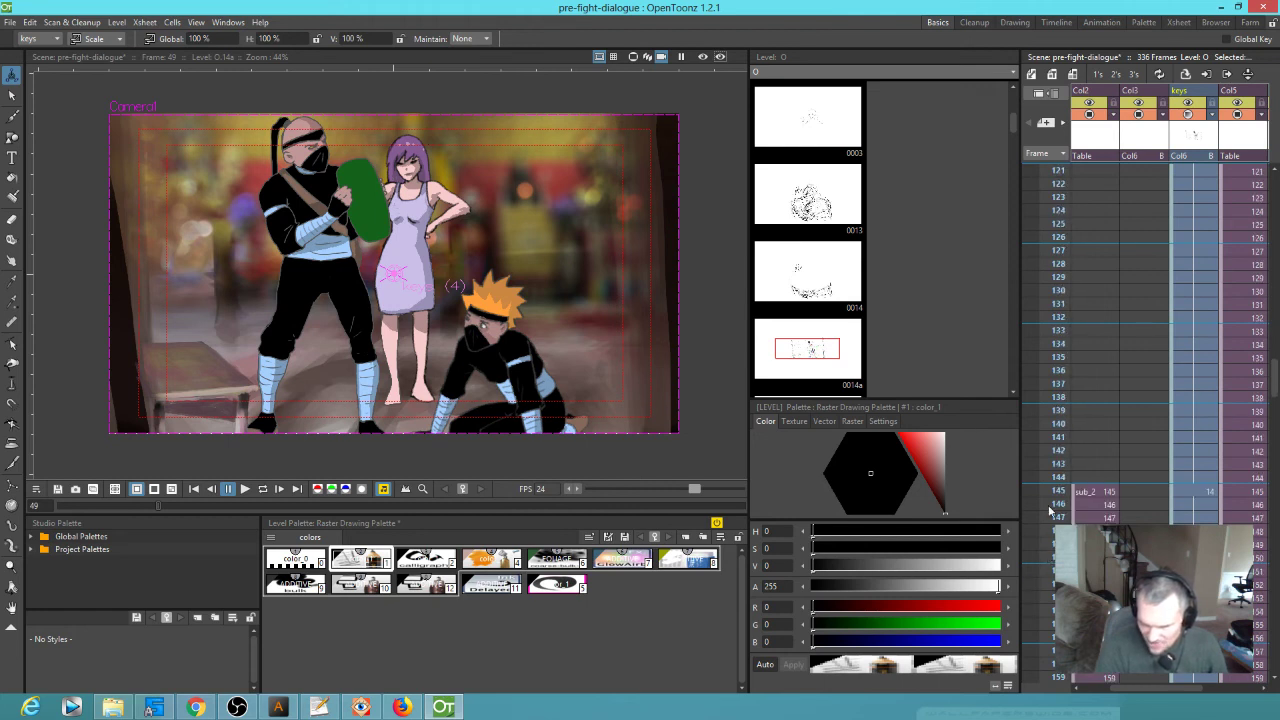
{"action": "left_click", "coordinate": [1057, 478]}
{"action": "right_click", "coordinate": [1057, 478]}
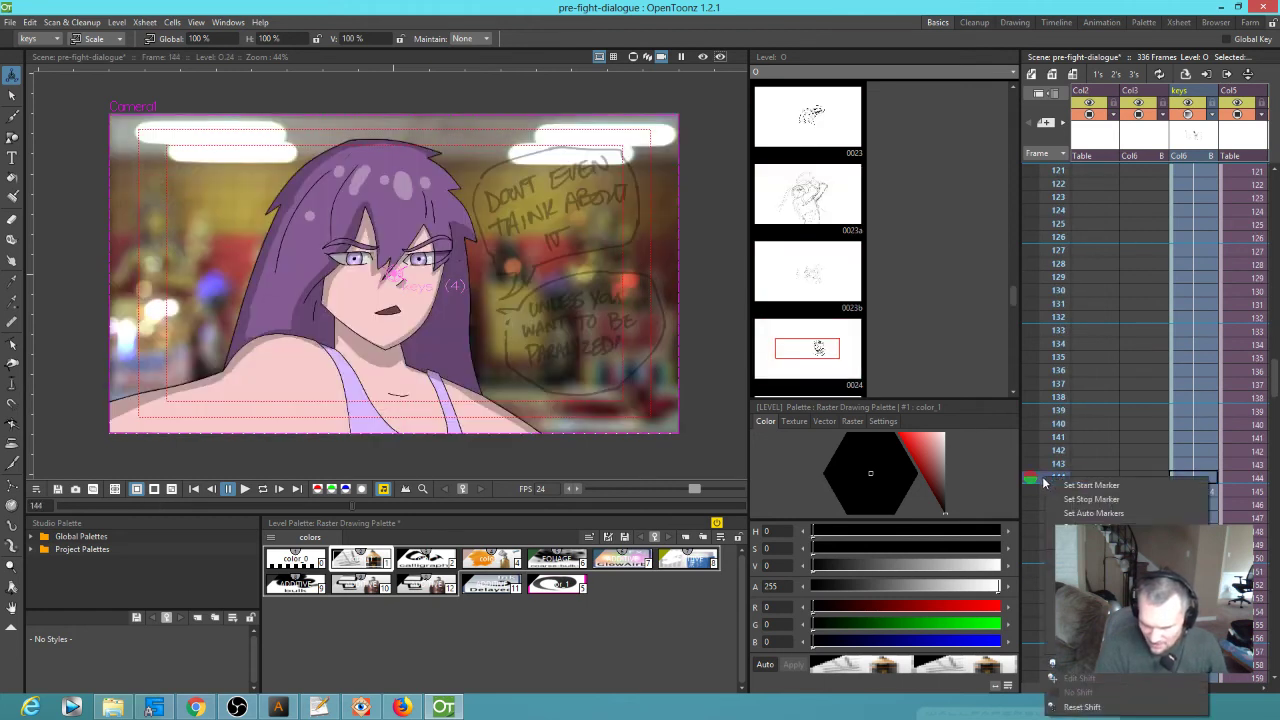
{"action": "left_click", "coordinate": [1085, 494]}
Play back the marked frame range from frame 49 with the keys sketches shown, and stop it
{"action": "scroll", "coordinate": [1162, 338], "scroll_direction": "up", "scroll_amount": 15}
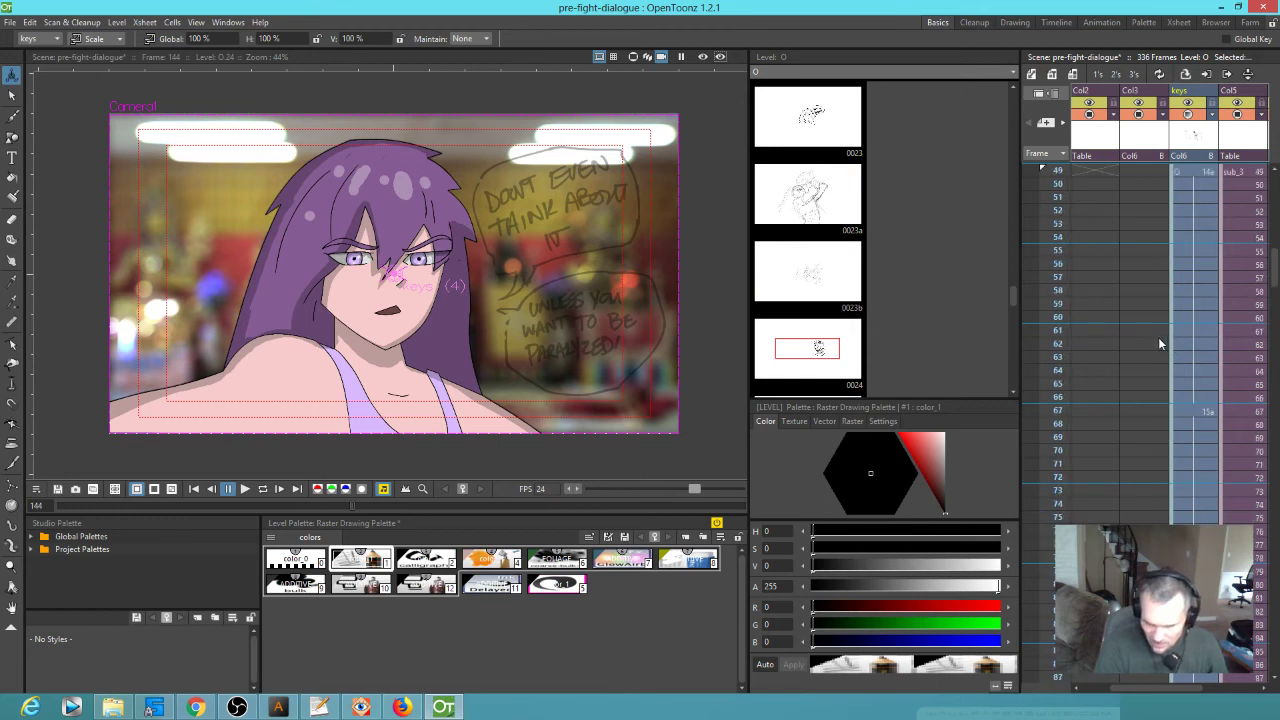
{"action": "left_click", "coordinate": [1198, 416]}
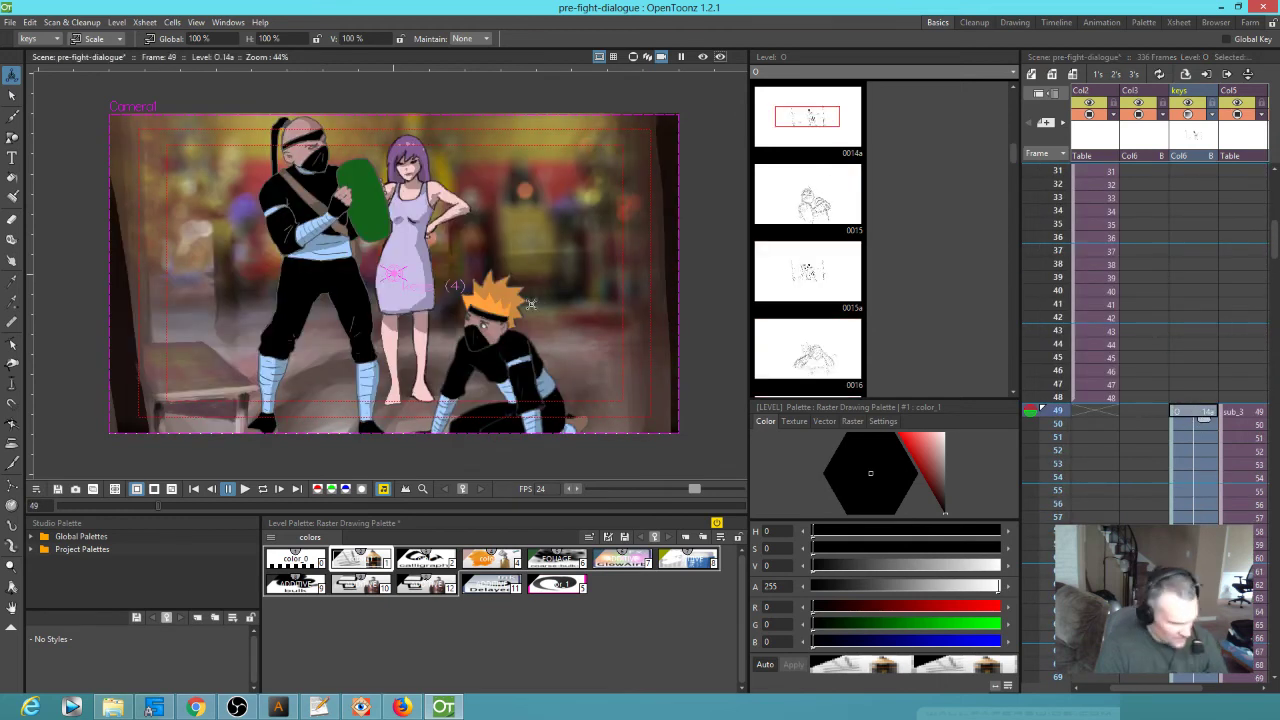
{"action": "key", "text": "l"}
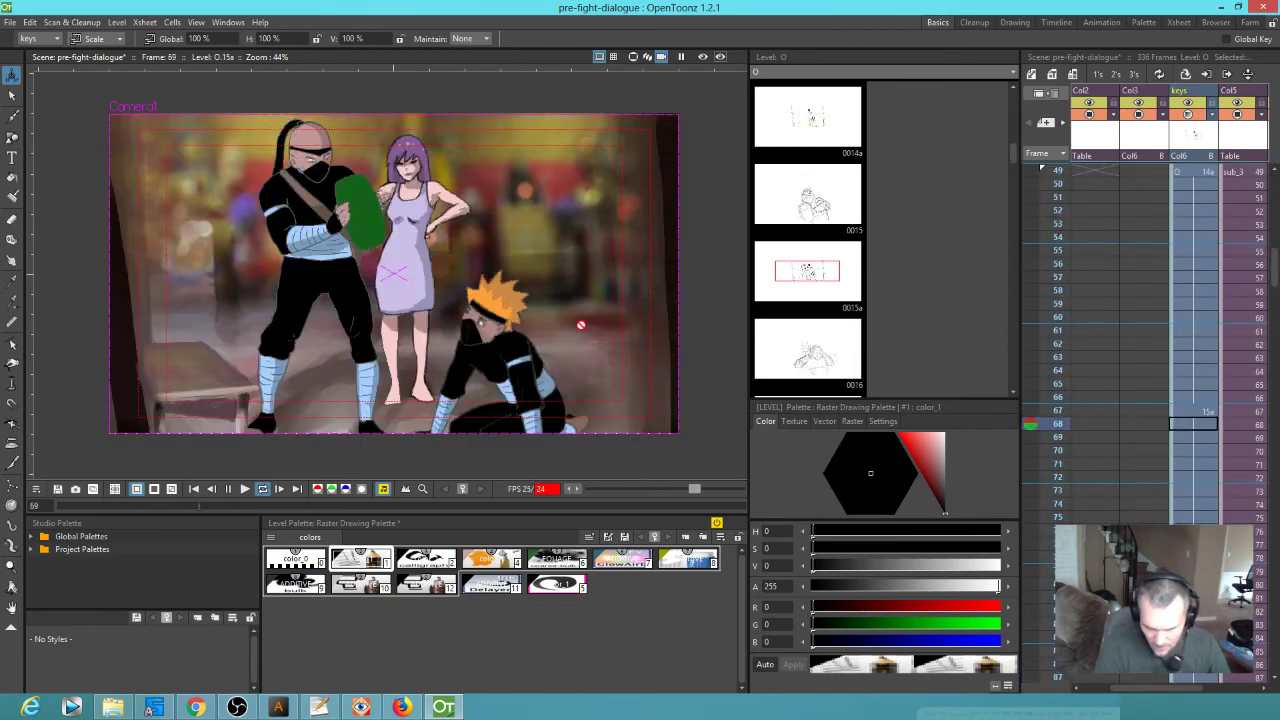
{"action": "key", "text": "p"}
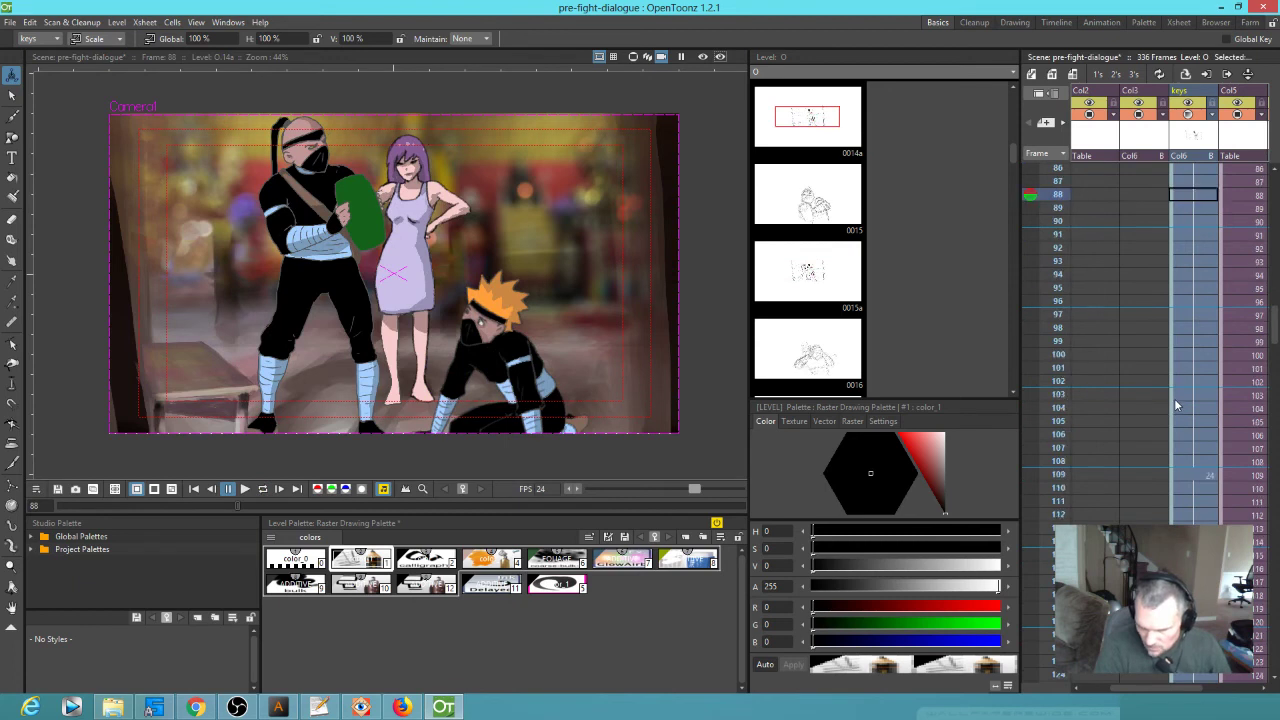
Scrub the later part of the shrine shot up to frame 223 to examine the ninja's poses
{"action": "scroll", "coordinate": [1201, 388], "scroll_direction": "down", "scroll_amount": 10}
{"action": "scroll", "coordinate": [1203, 395], "scroll_direction": "down", "scroll_amount": 3}
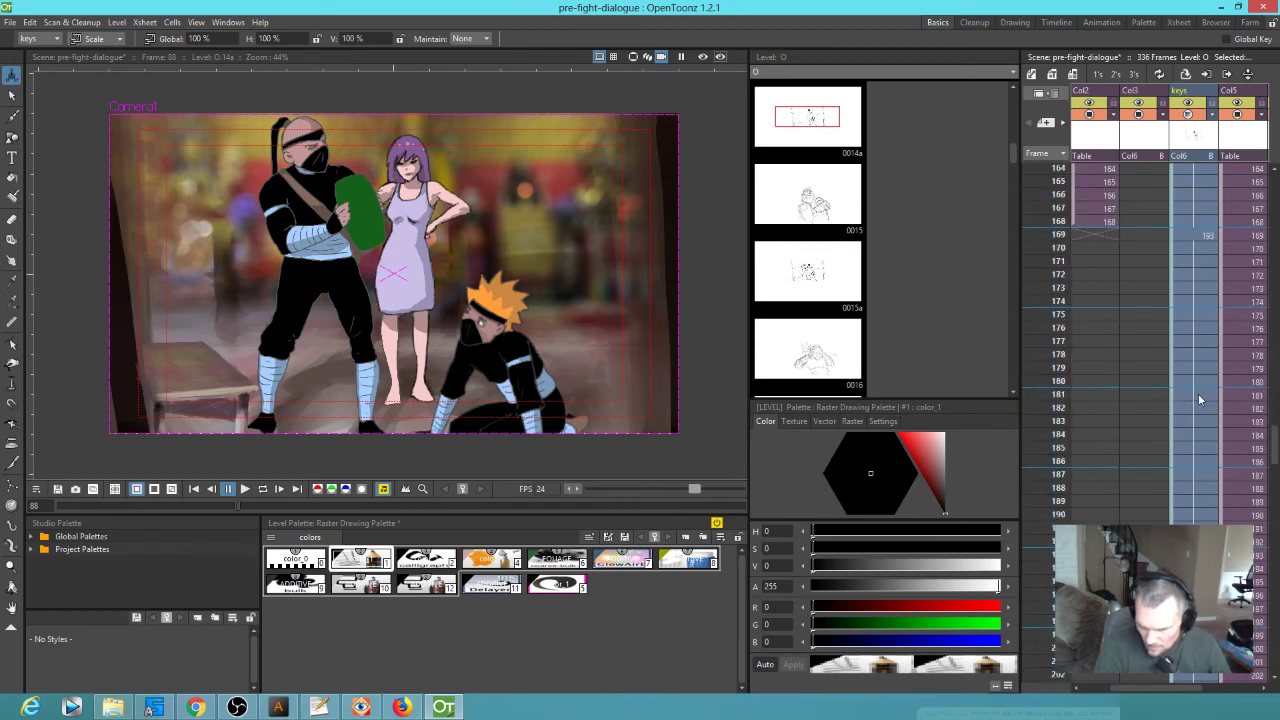
{"action": "scroll", "coordinate": [1150, 394], "scroll_direction": "down", "scroll_amount": 3}
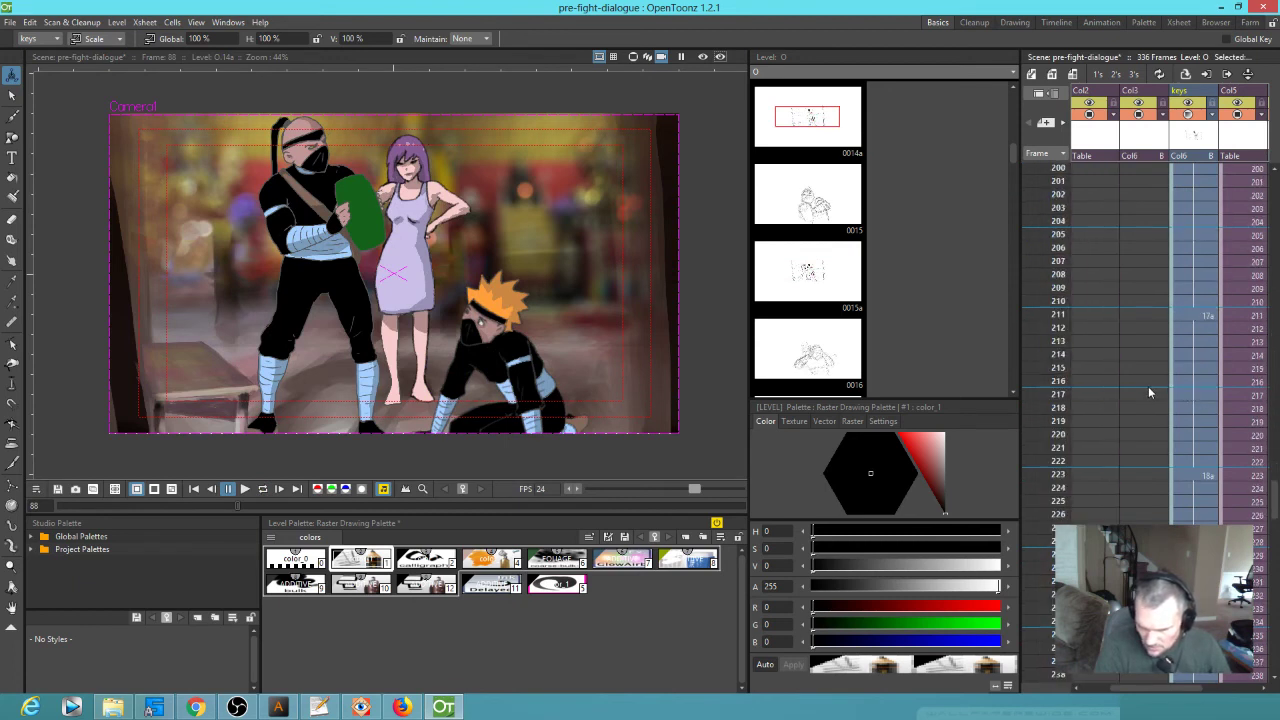
{"action": "left_click_drag", "start_coordinate": [1058, 196], "coordinate": [1046, 314]}
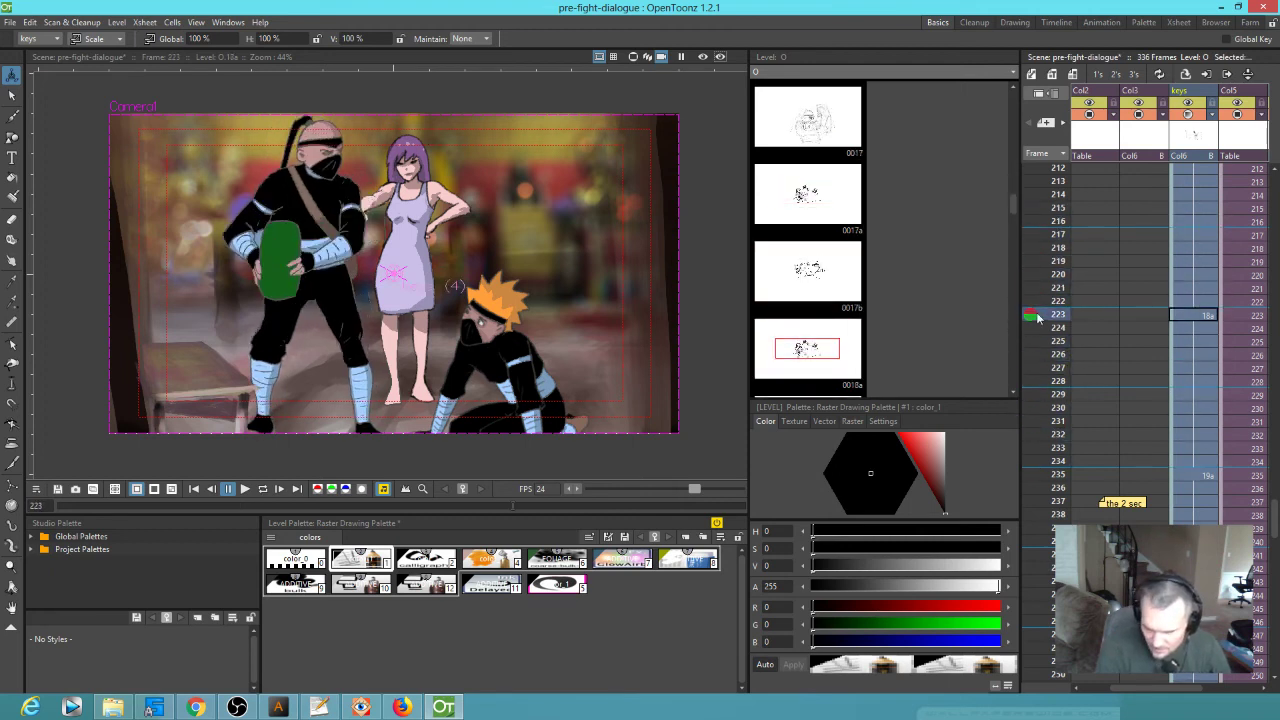
Compare the poses at frames 222 and 223, and hide the keys column's sketches
{"action": "left_click", "coordinate": [1189, 115]}
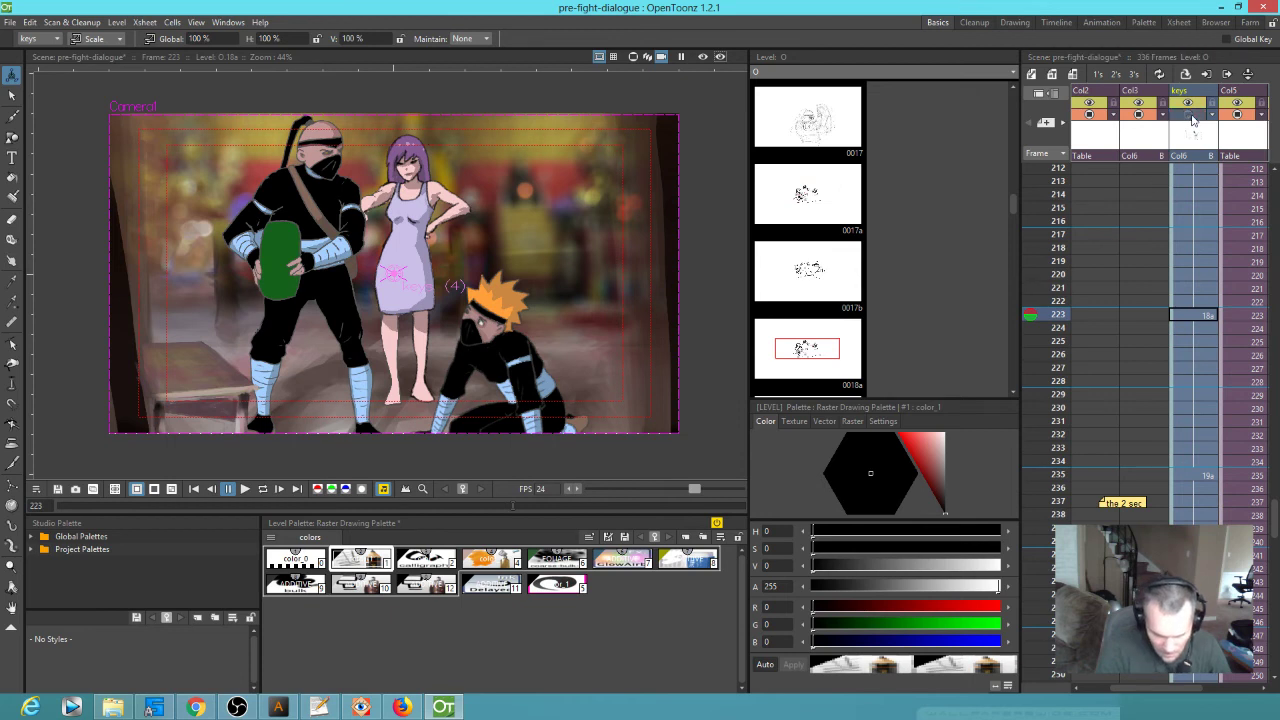
{"action": "mouse_move", "coordinate": [1060, 314]}
{"action": "left_mouse_down"}
{"action": "mouse_move", "coordinate": [1050, 274]}
{"action": "mouse_move", "coordinate": [1046, 421]}
{"action": "mouse_move", "coordinate": [1040, 207]}
{"action": "mouse_move", "coordinate": [1042, 301]}
{"action": "left_mouse_up"}
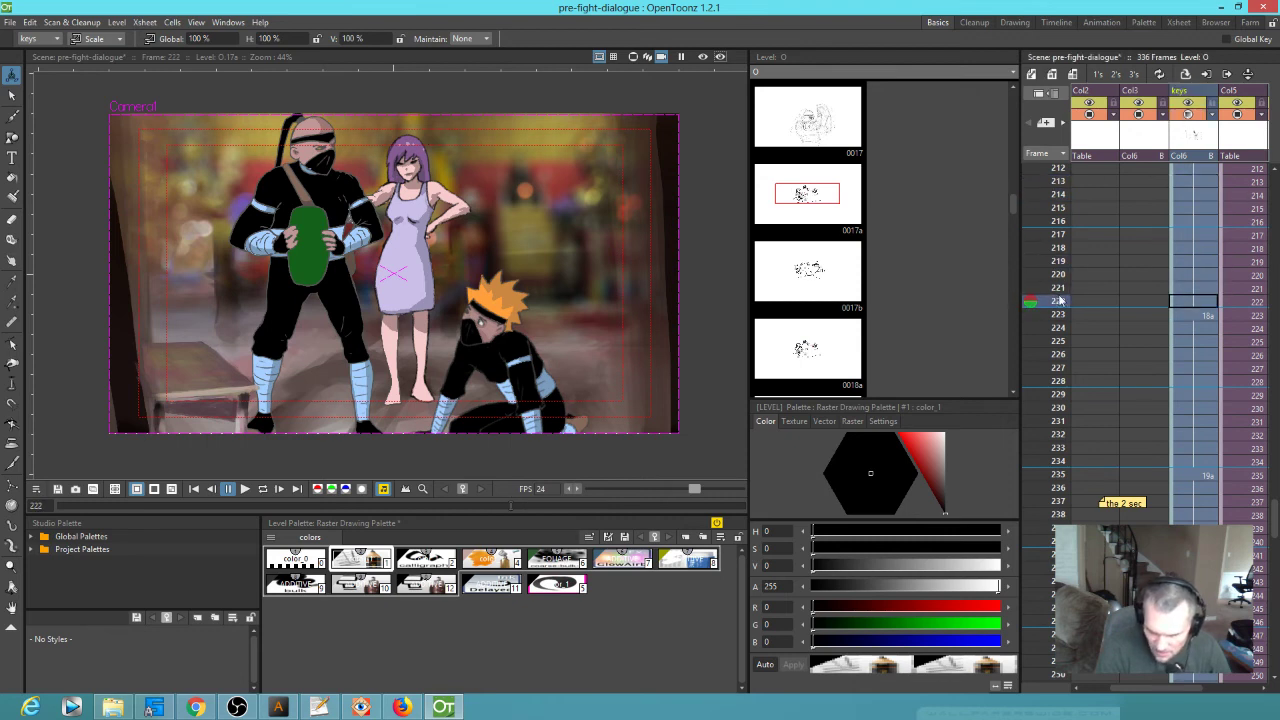
{"action": "mouse_move", "coordinate": [1047, 304]}
{"action": "left_mouse_down"}
{"action": "mouse_move", "coordinate": [1050, 221]}
{"action": "mouse_move", "coordinate": [1048, 361]}
{"action": "mouse_move", "coordinate": [1048, 263]}
{"action": "mouse_move", "coordinate": [1050, 301]}
{"action": "left_mouse_up"}
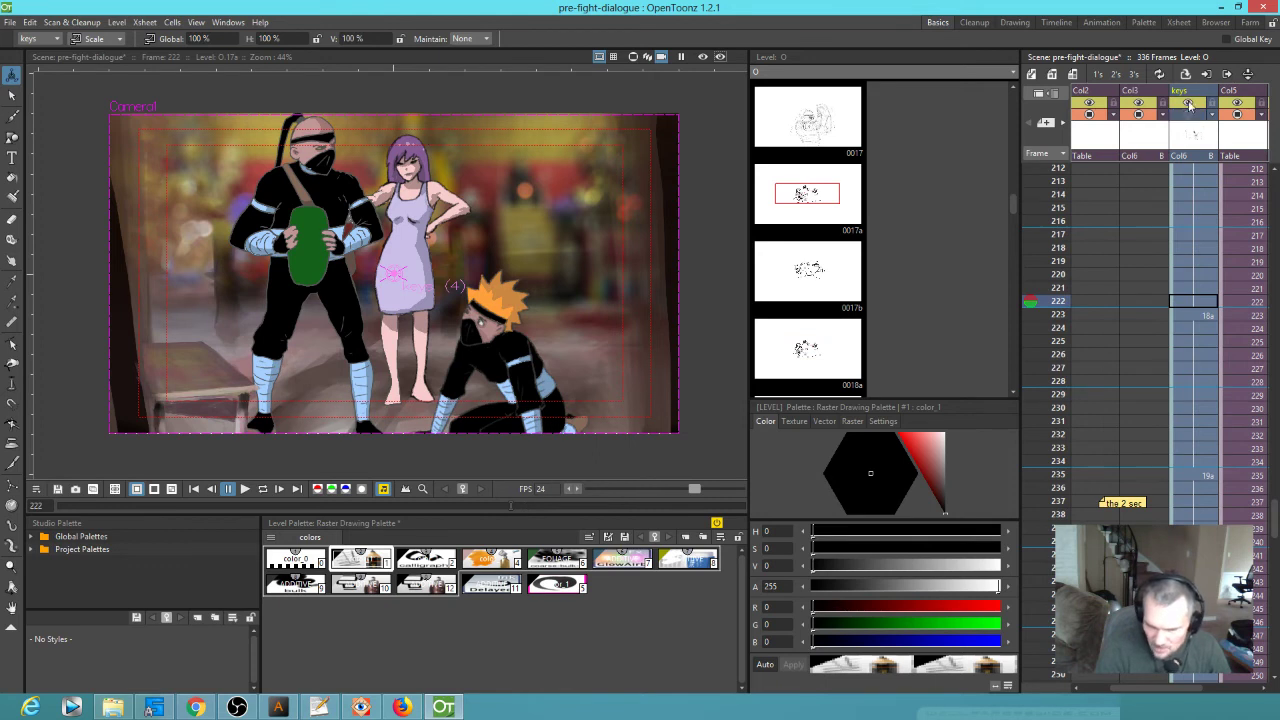
{"action": "left_click", "coordinate": [1187, 115]}
Render a preview of frames 49 to 144, play it in a loop, and close it
{"action": "key", "text": "ctrl+r"}
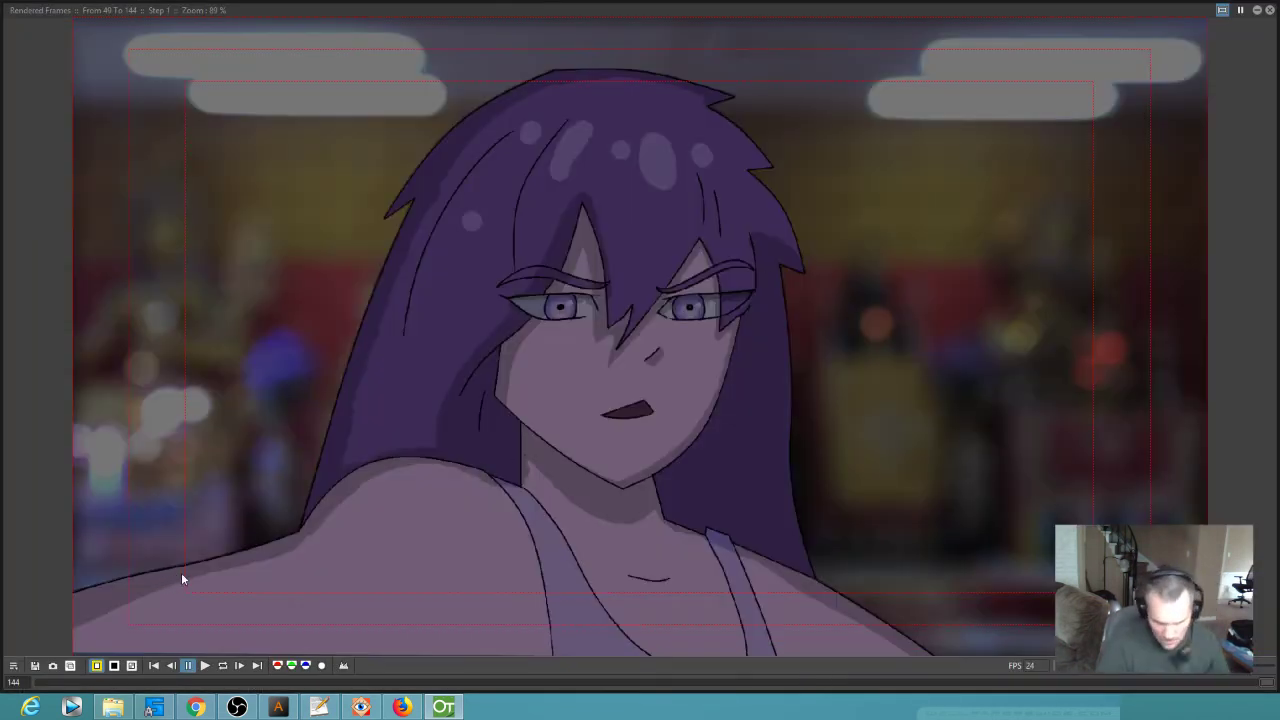
{"action": "left_click", "coordinate": [222, 665]}
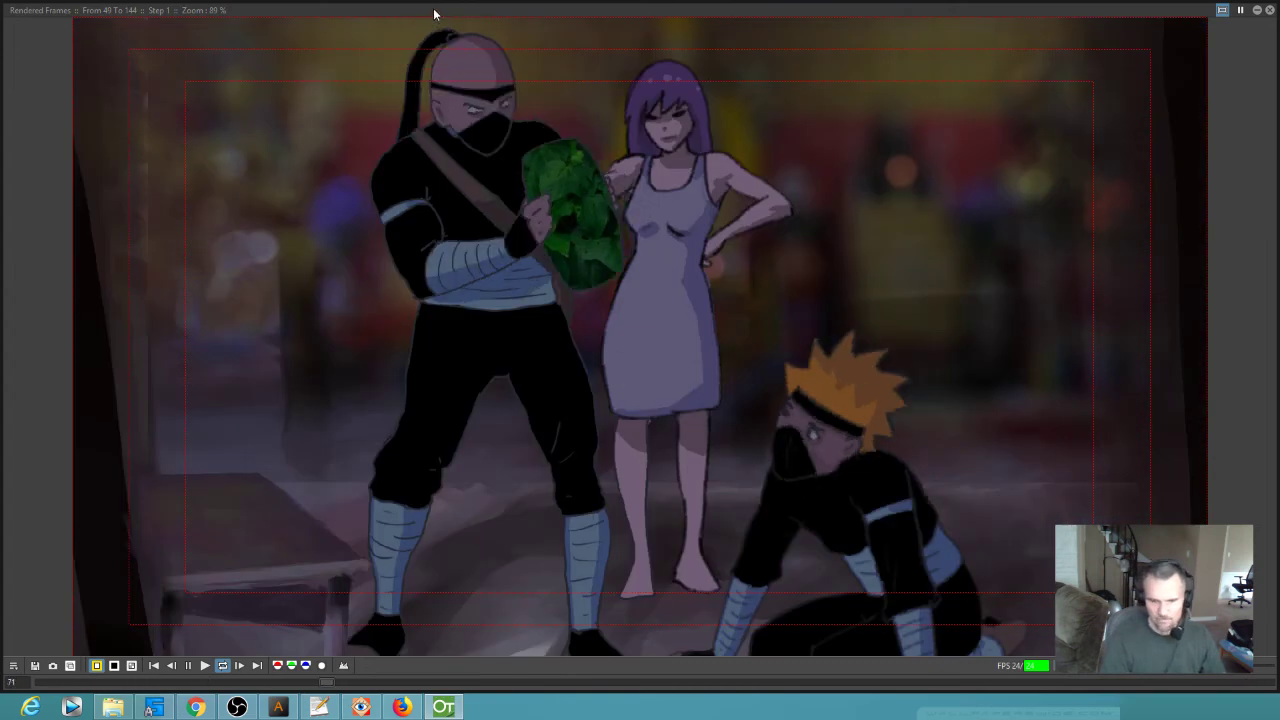
{"action": "scroll", "coordinate": [536, 276], "scroll_direction": "down", "scroll_amount": 3}
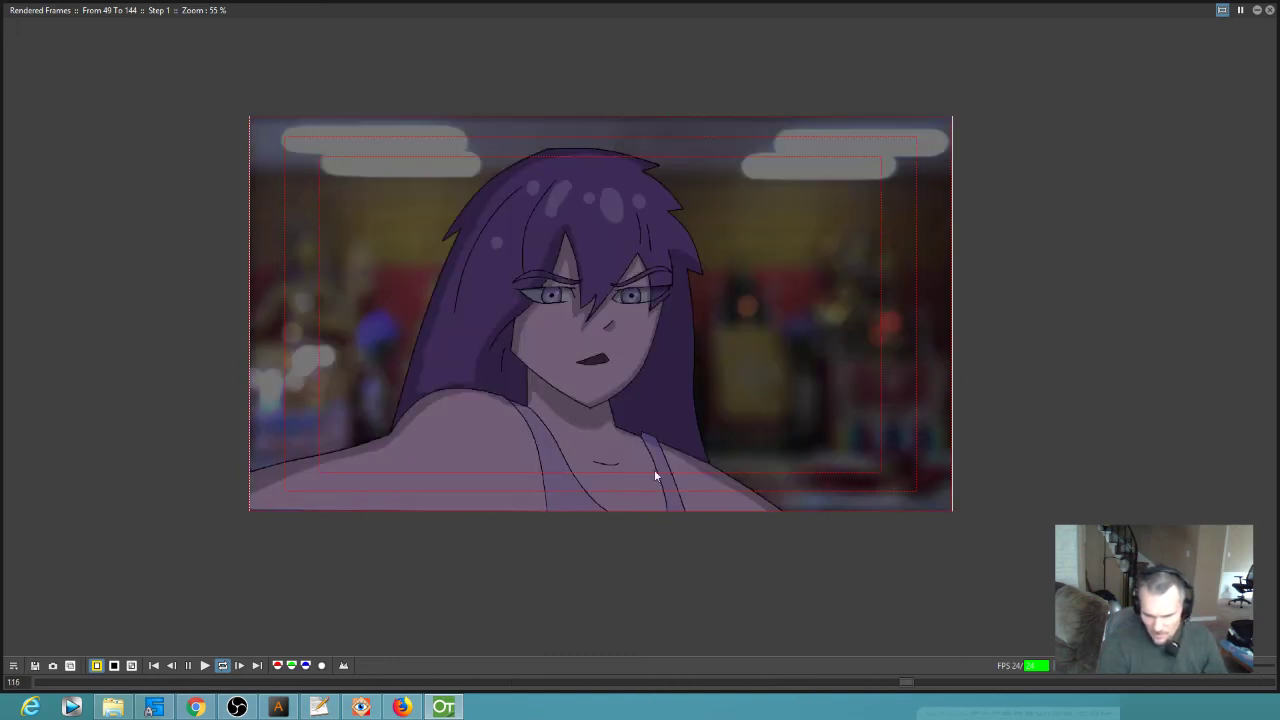
{"action": "key", "text": "p"}
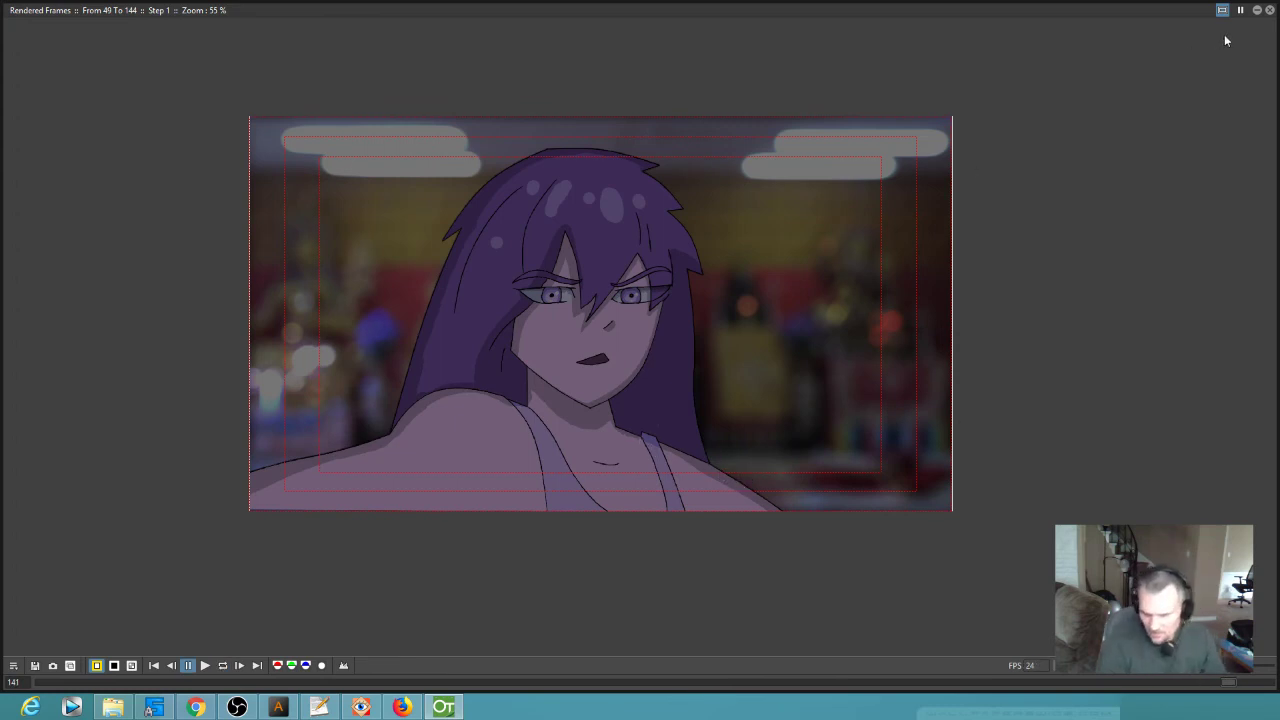
{"action": "left_click", "coordinate": [1270, 10]}
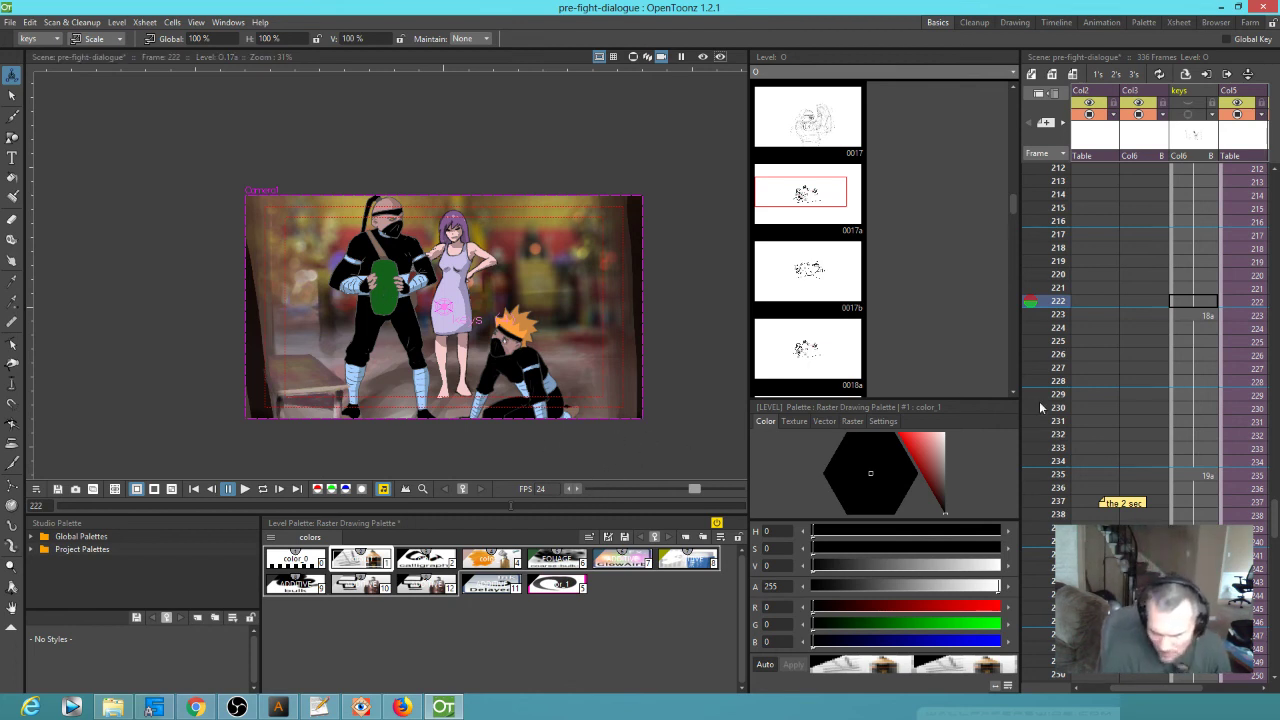
Open the sub_3 sub-xsheet from its first cell at frame 49 in Col5
{"action": "scroll", "coordinate": [1184, 277], "scroll_direction": "up", "scroll_amount": 15}
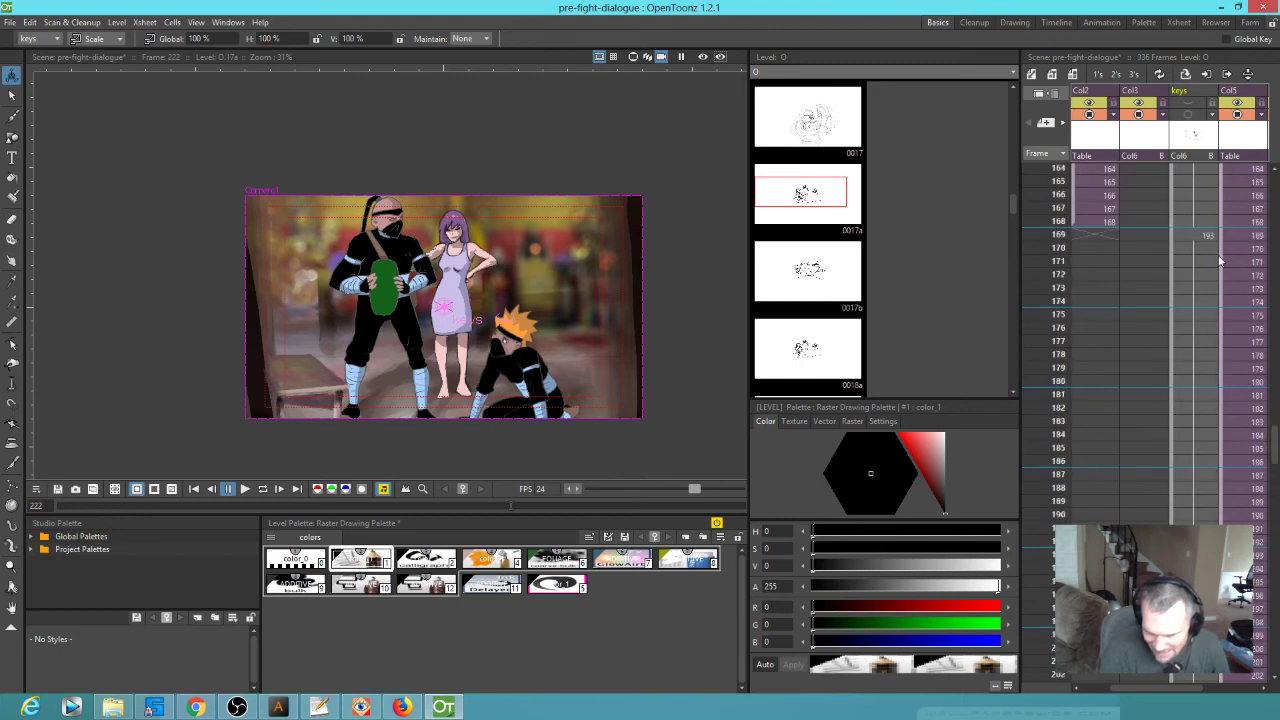
{"action": "scroll", "coordinate": [1217, 254], "scroll_direction": "up", "scroll_amount": 5}
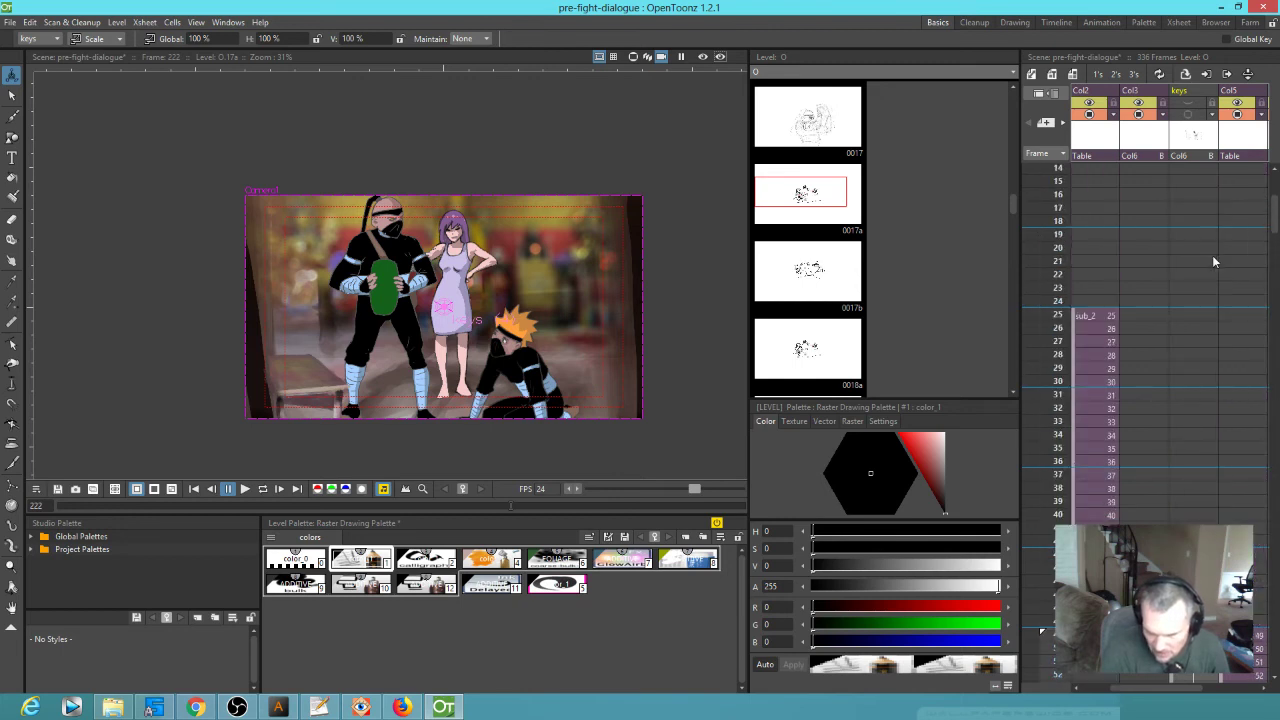
{"action": "scroll", "coordinate": [1196, 356], "scroll_direction": "down", "scroll_amount": 2}
{"action": "left_click", "coordinate": [1248, 236]}
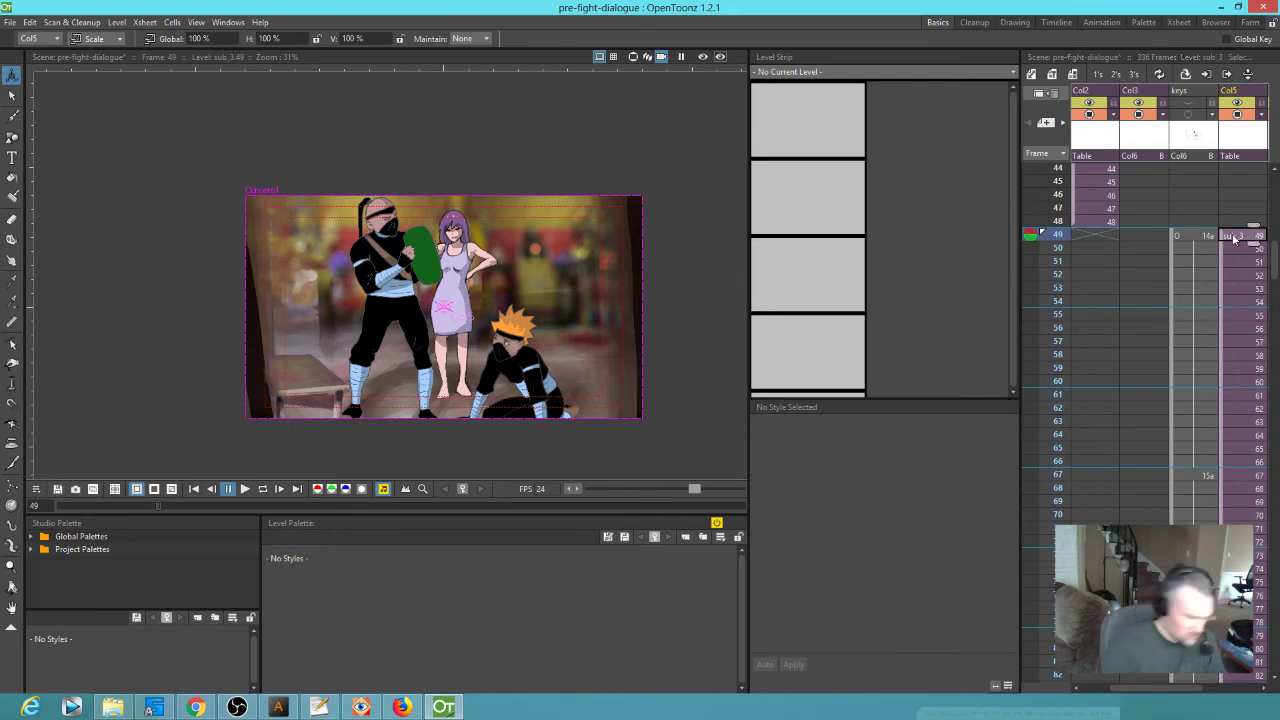
{"action": "double_click", "coordinate": [1233, 237]}
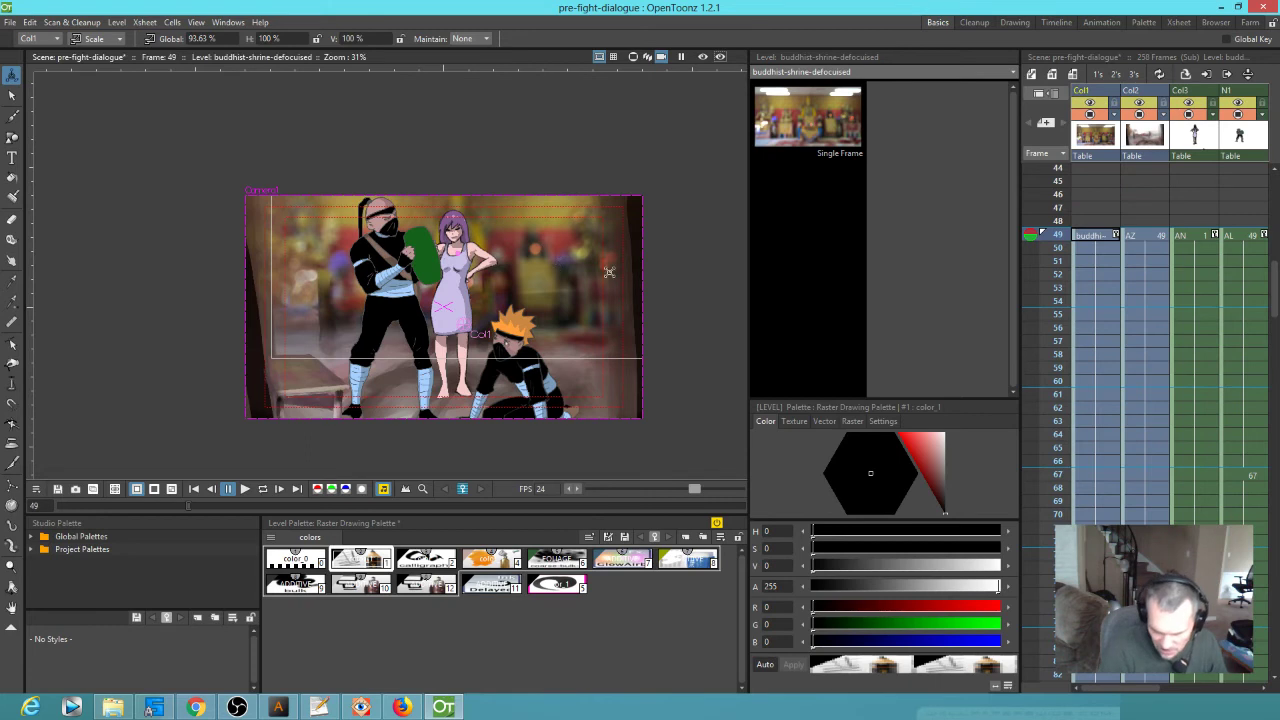
Step through frames 49 to 70 of the sub-xsheet to examine the standing ninja's movement
{"action": "key", "text": "Down"}
{"action": "key", "text": "Down"}
{"action": "key", "text": "Down"}
{"action": "key", "text": "Down"}
{"action": "key", "text": "Down"}
{"action": "key", "text": "Down"}
{"action": "key", "text": "Down"}
{"action": "key", "text": "Down"}
{"action": "key", "text": "Down"}
{"action": "key", "text": "Down"}
{"action": "key", "text": "Down"}
{"action": "key", "text": "Down"}
{"action": "key", "text": "Down"}
{"action": "key", "text": "Down"}
{"action": "key", "text": "Down"}
{"action": "key", "text": "Down"}
{"action": "key", "text": "Down"}
{"action": "key", "text": "Down"}
{"action": "key", "text": "Down"}
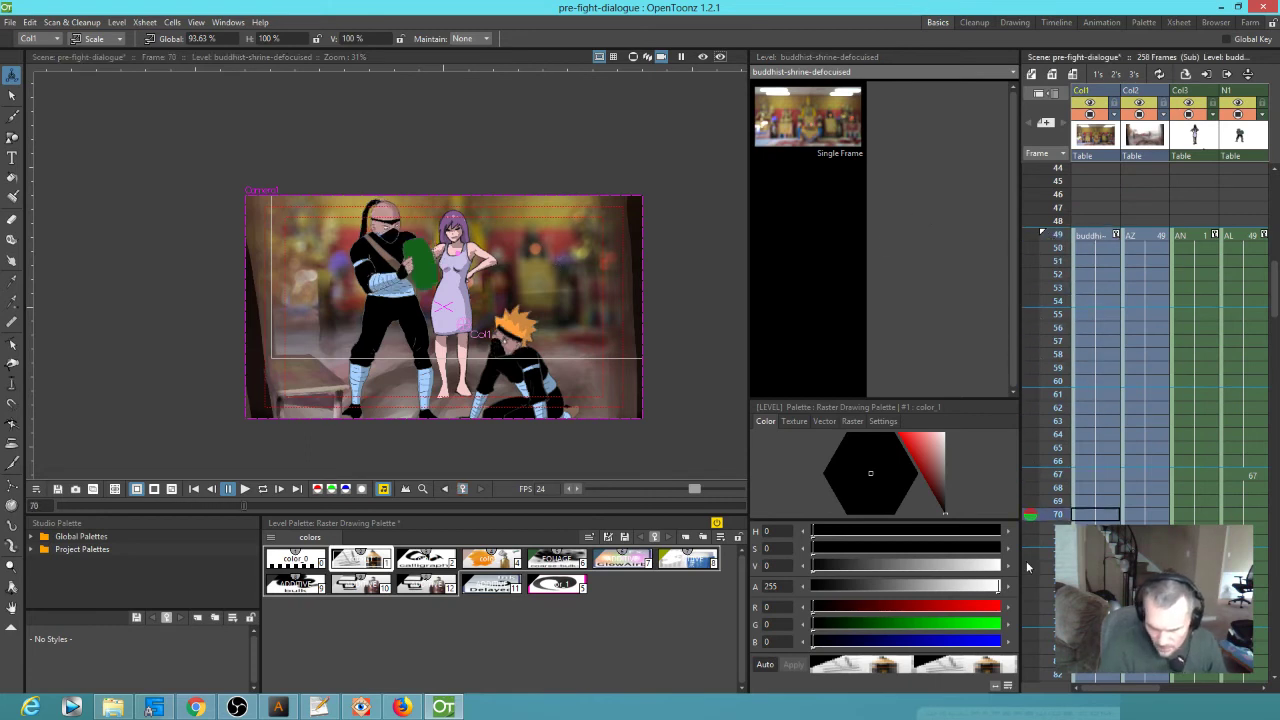
{"action": "key", "text": "Up"}
{"action": "key", "text": "Up"}
{"action": "key", "text": "Up"}
Identify the standing ninja's column by toggling N1's visibility at frame 49, and select color_7 in its AL palette
{"action": "scroll", "coordinate": [1120, 200], "scroll_direction": "right", "scroll_amount": 3}
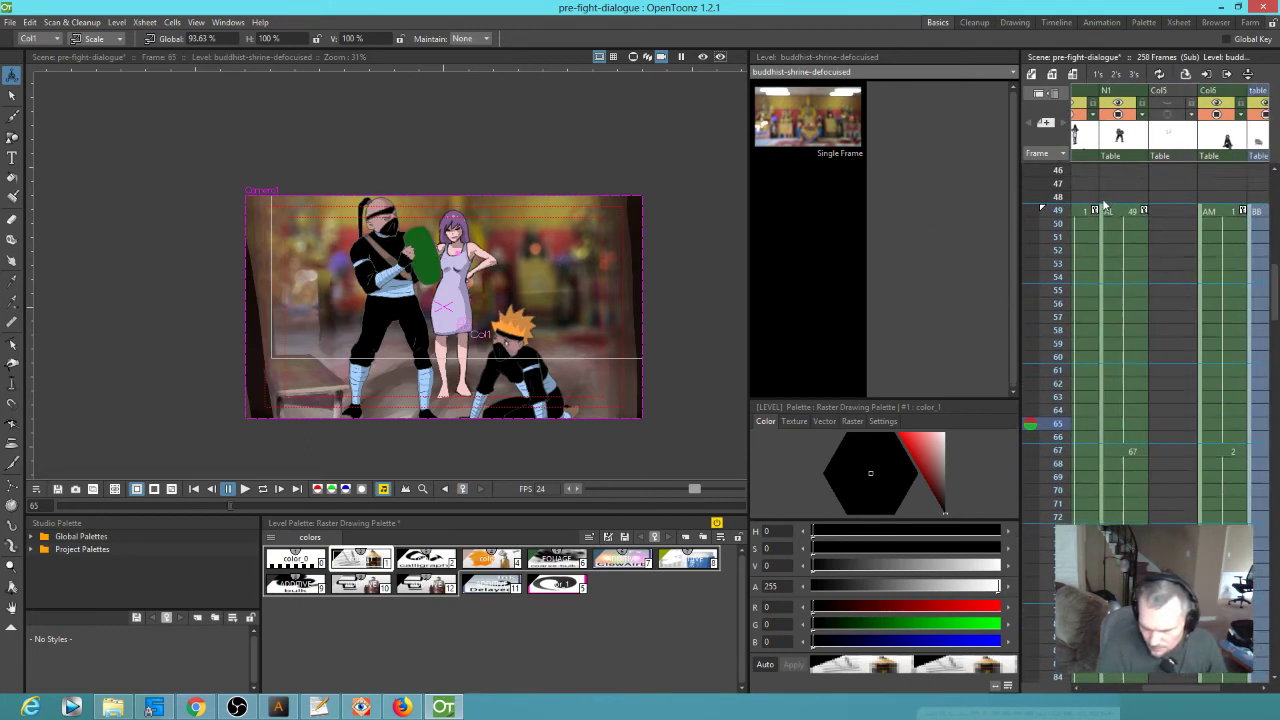
{"action": "left_click", "coordinate": [1108, 204]}
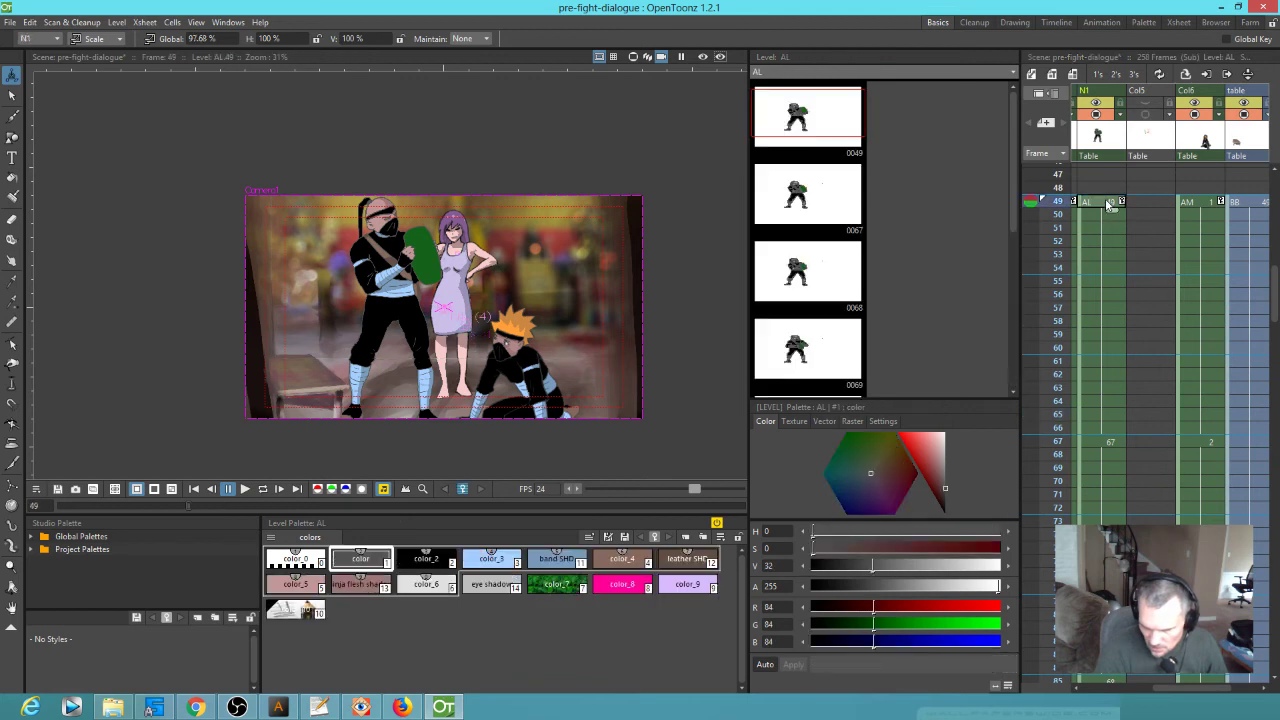
{"action": "left_click", "coordinate": [1096, 114]}
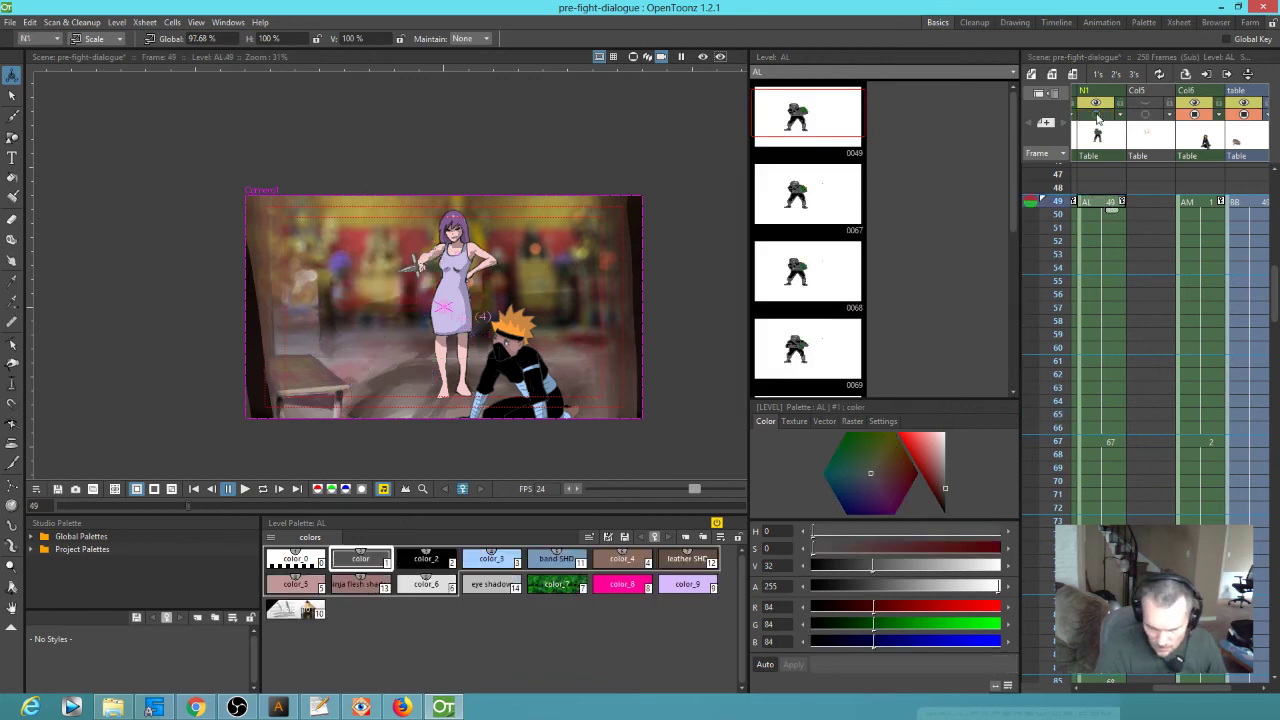
{"action": "left_click", "coordinate": [1096, 114]}
{"action": "left_click", "coordinate": [553, 585]}
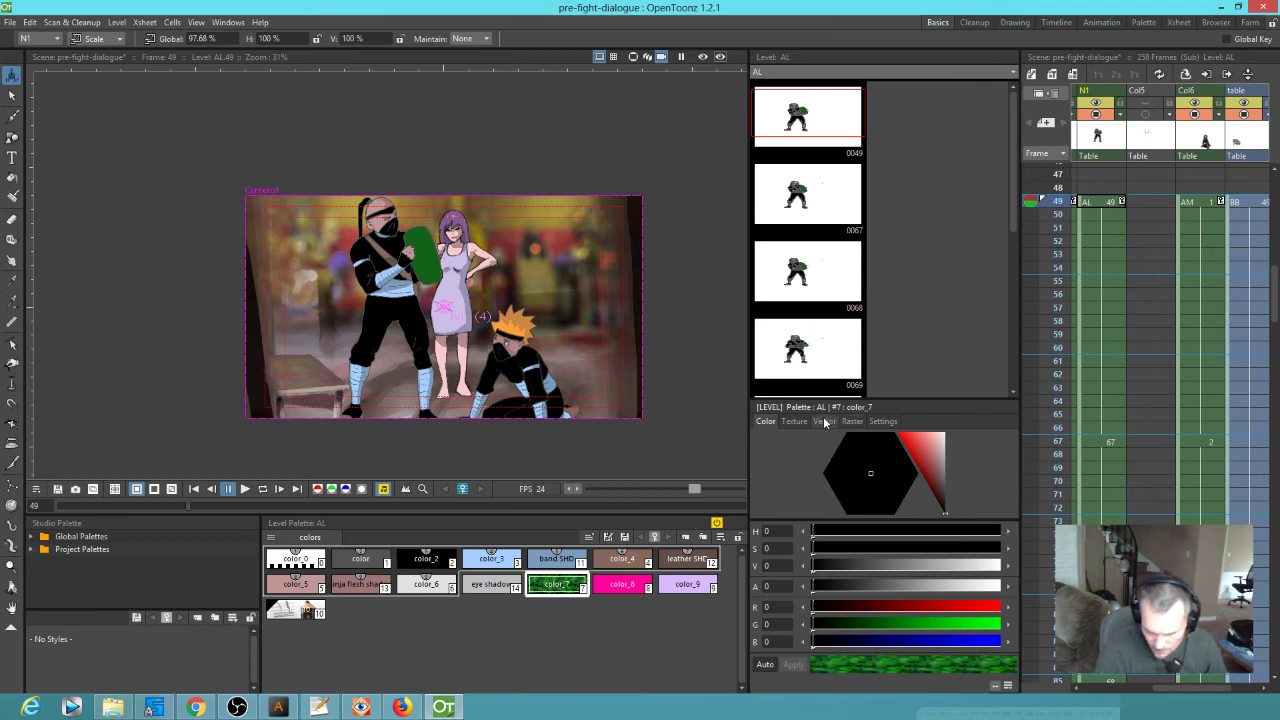
Switch to Vegas Pro, open the AKARIS DREAM.veg project, and return to OpenToonz
{"action": "left_click", "coordinate": [72, 707]}
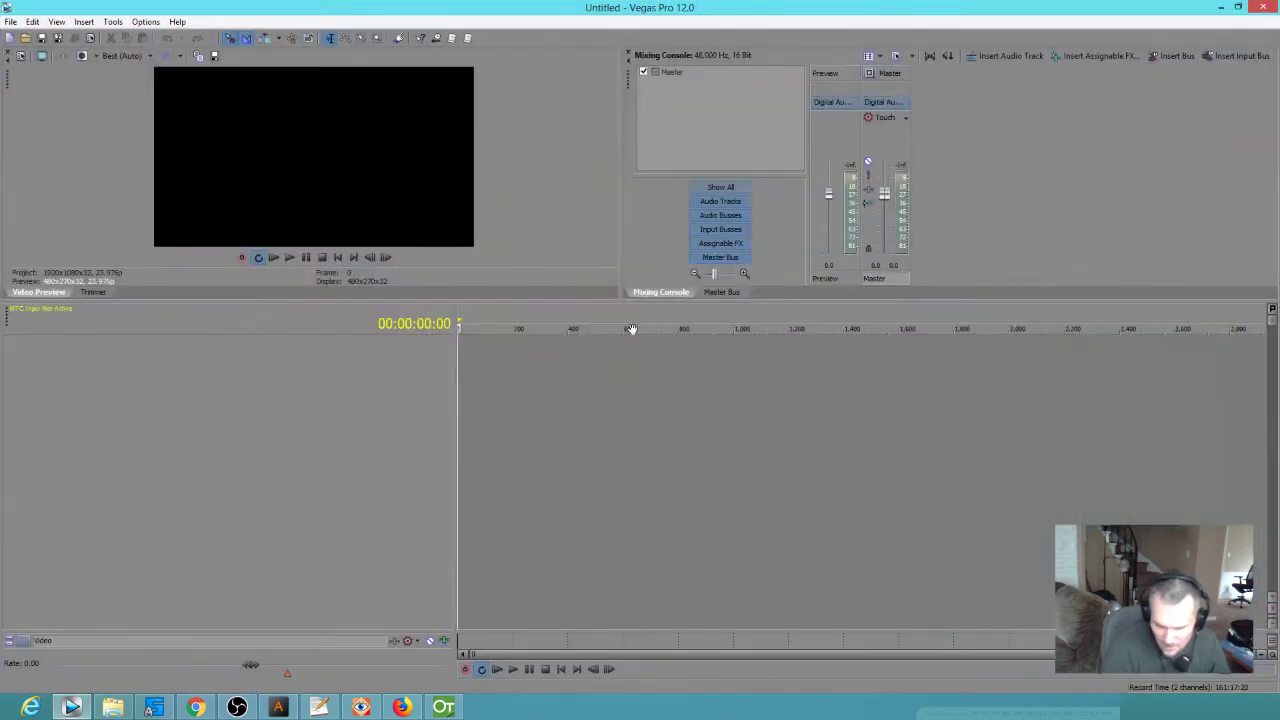
{"action": "left_click", "coordinate": [10, 21]}
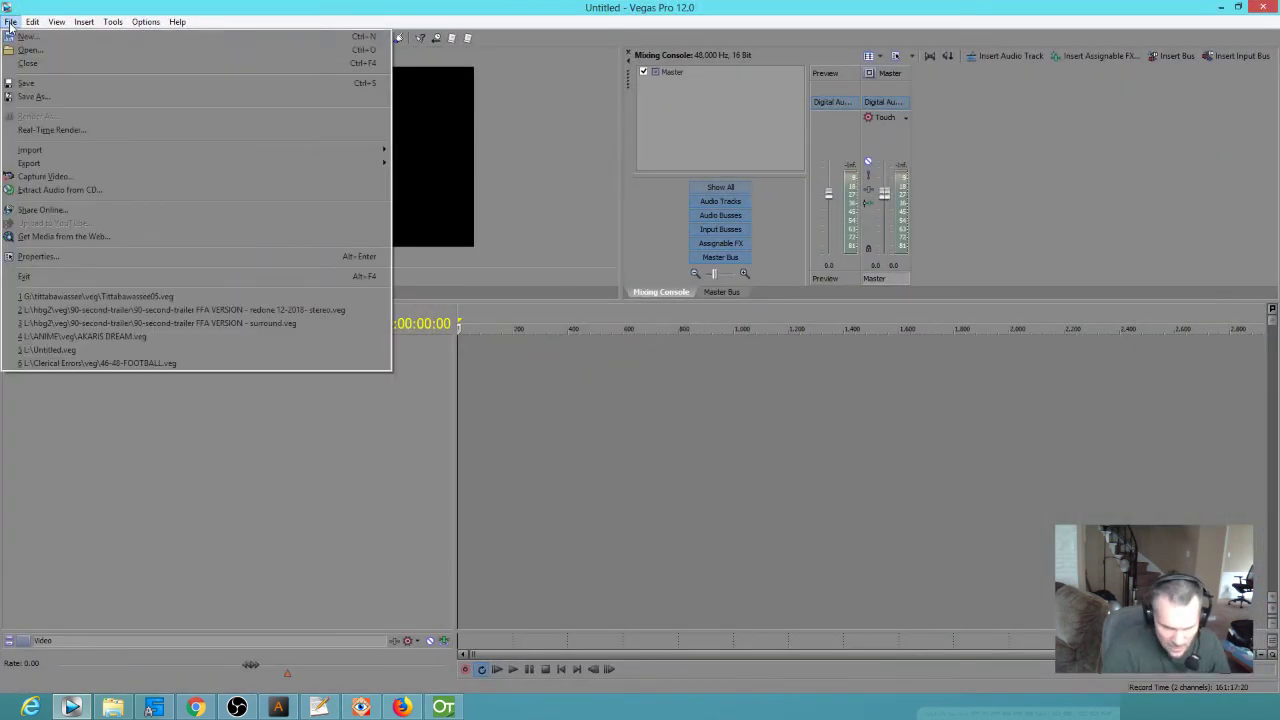
{"action": "left_click", "coordinate": [129, 336]}
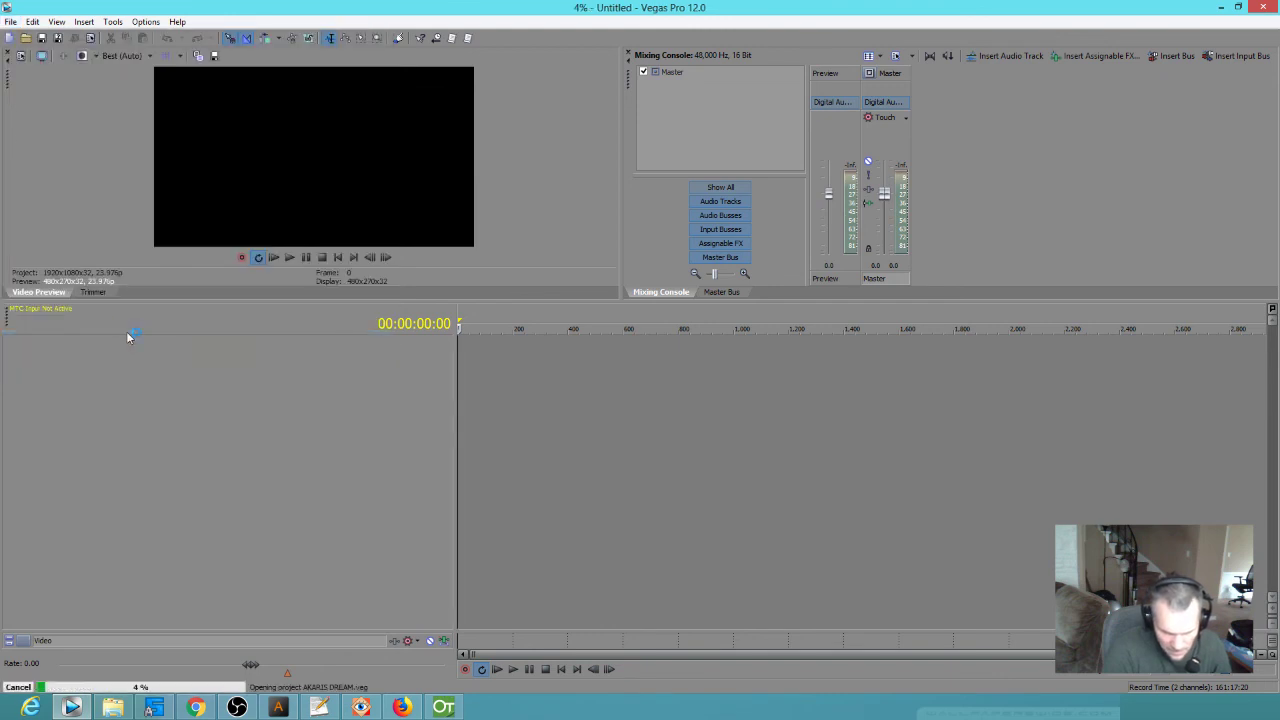
{"action": "left_click", "coordinate": [455, 708]}
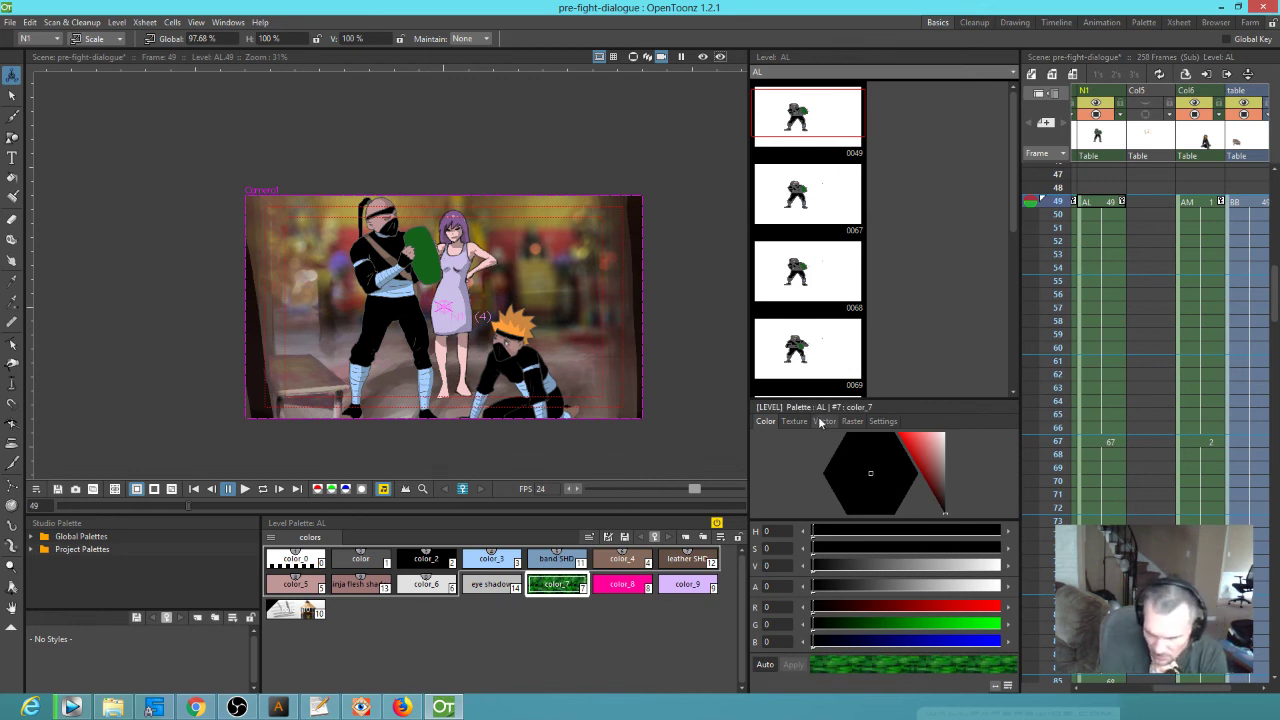
Try the Custom Texture on color_7 twice, restoring the leaves.bmp texture each time
{"action": "left_click", "coordinate": [793, 421]}
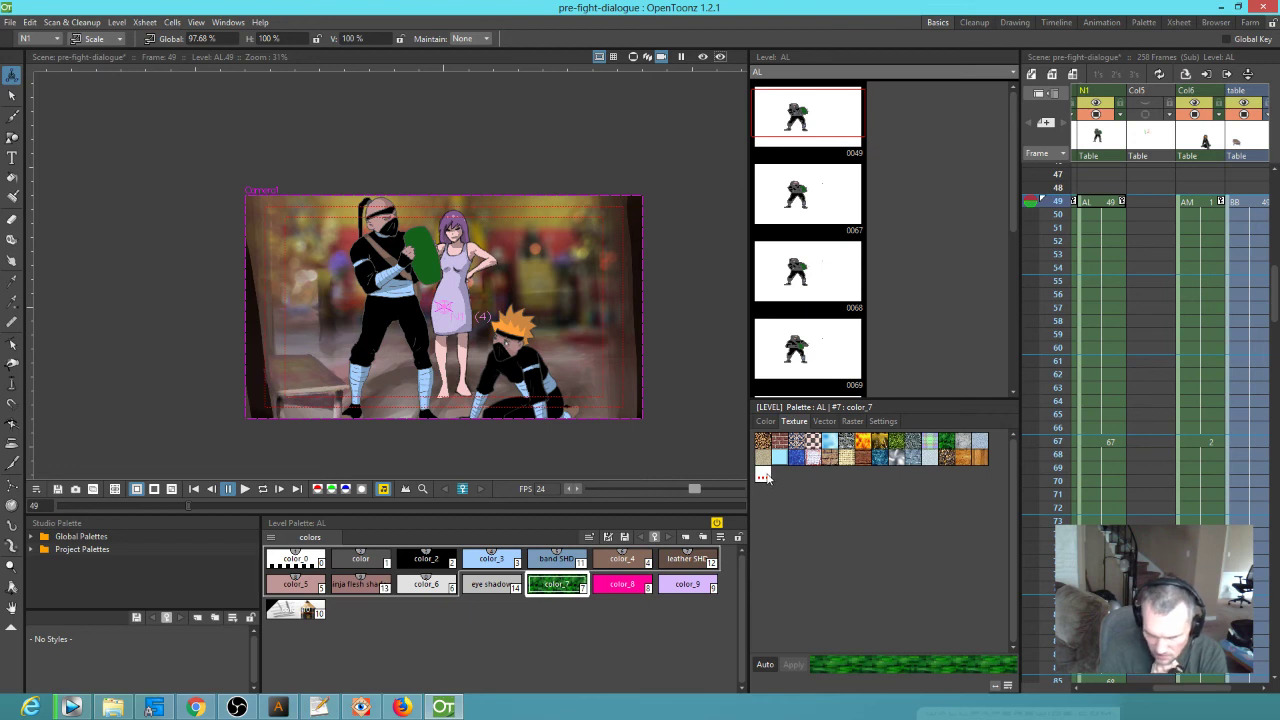
{"action": "left_click", "coordinate": [763, 475]}
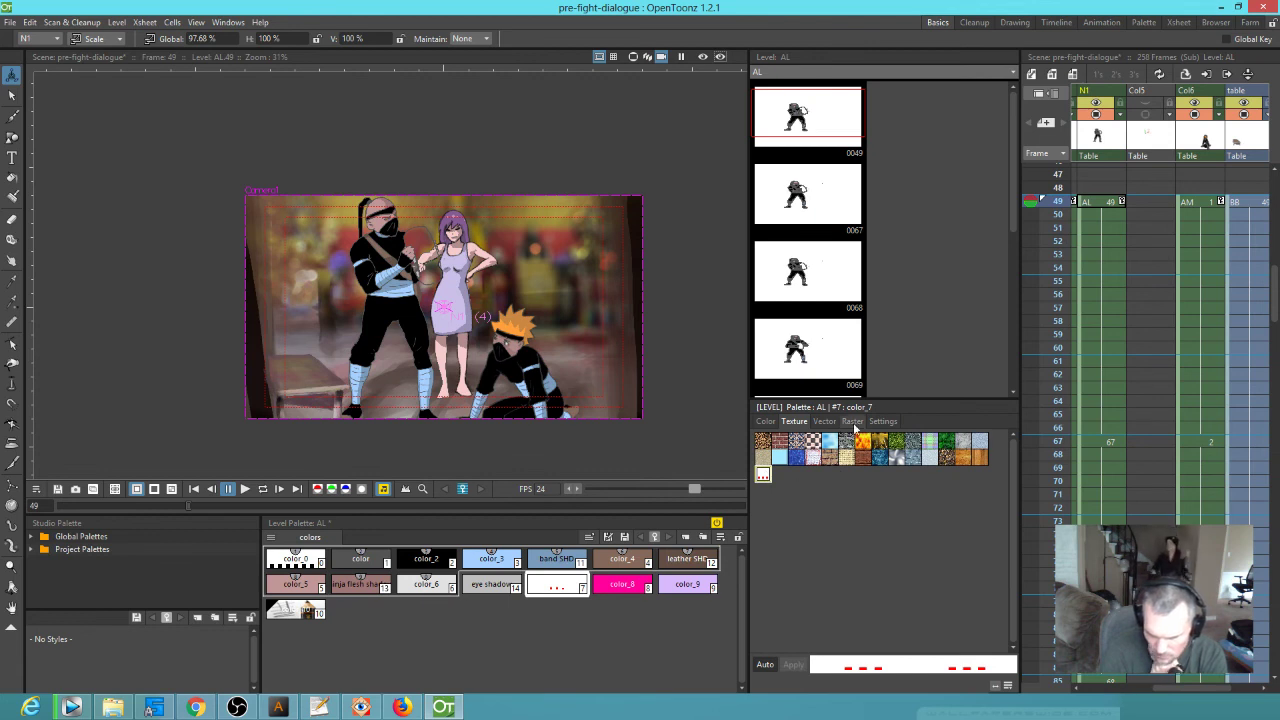
{"action": "left_click", "coordinate": [765, 421]}
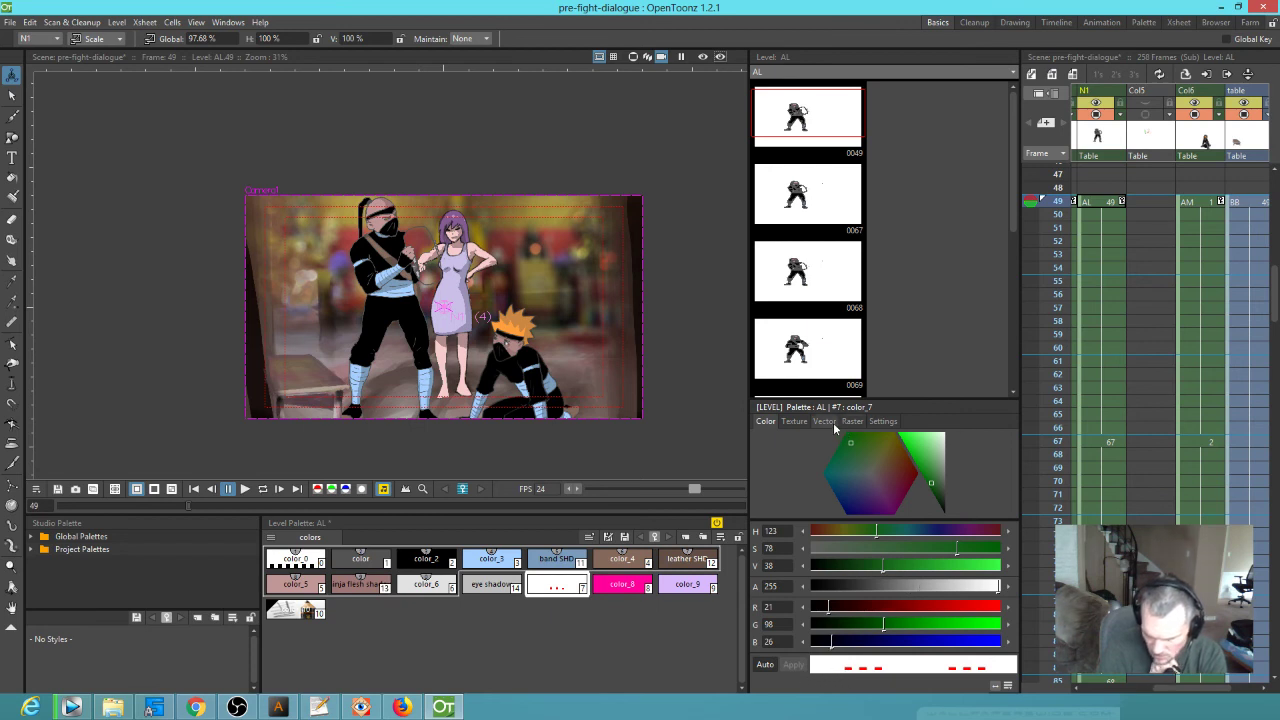
{"action": "left_click", "coordinate": [800, 421]}
{"action": "left_click", "coordinate": [946, 442]}
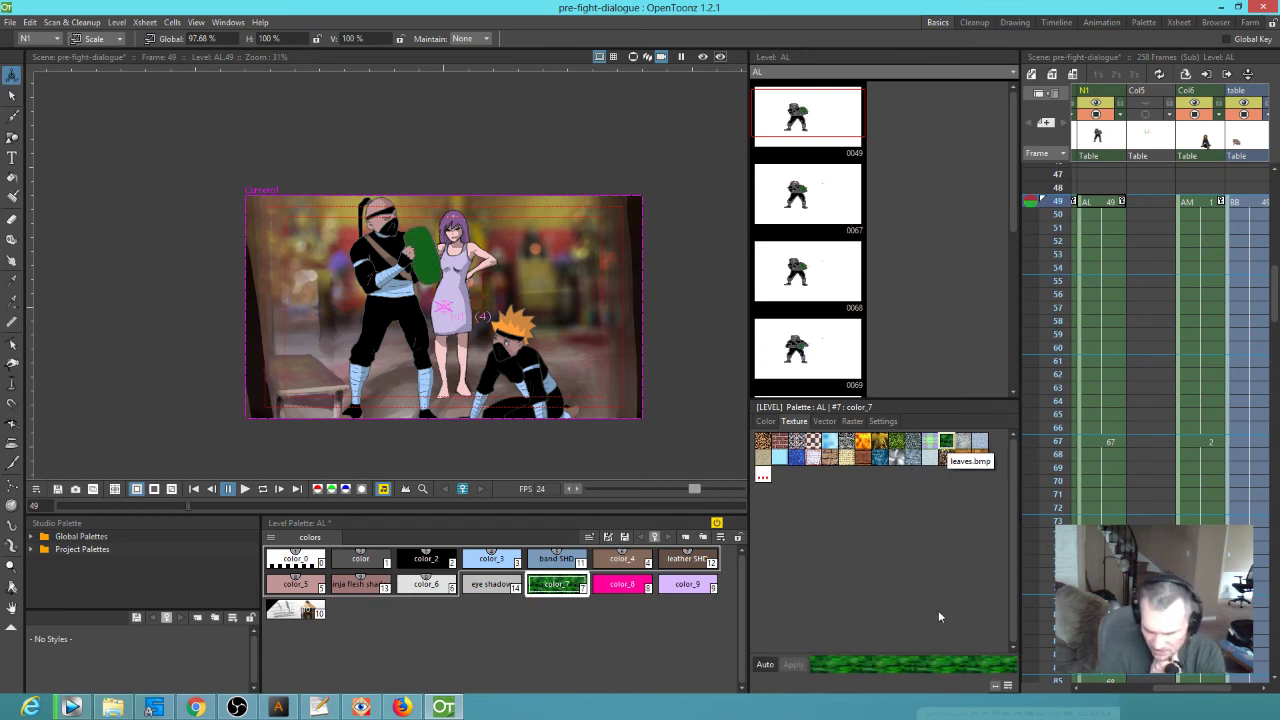
{"action": "left_click", "coordinate": [1008, 686]}
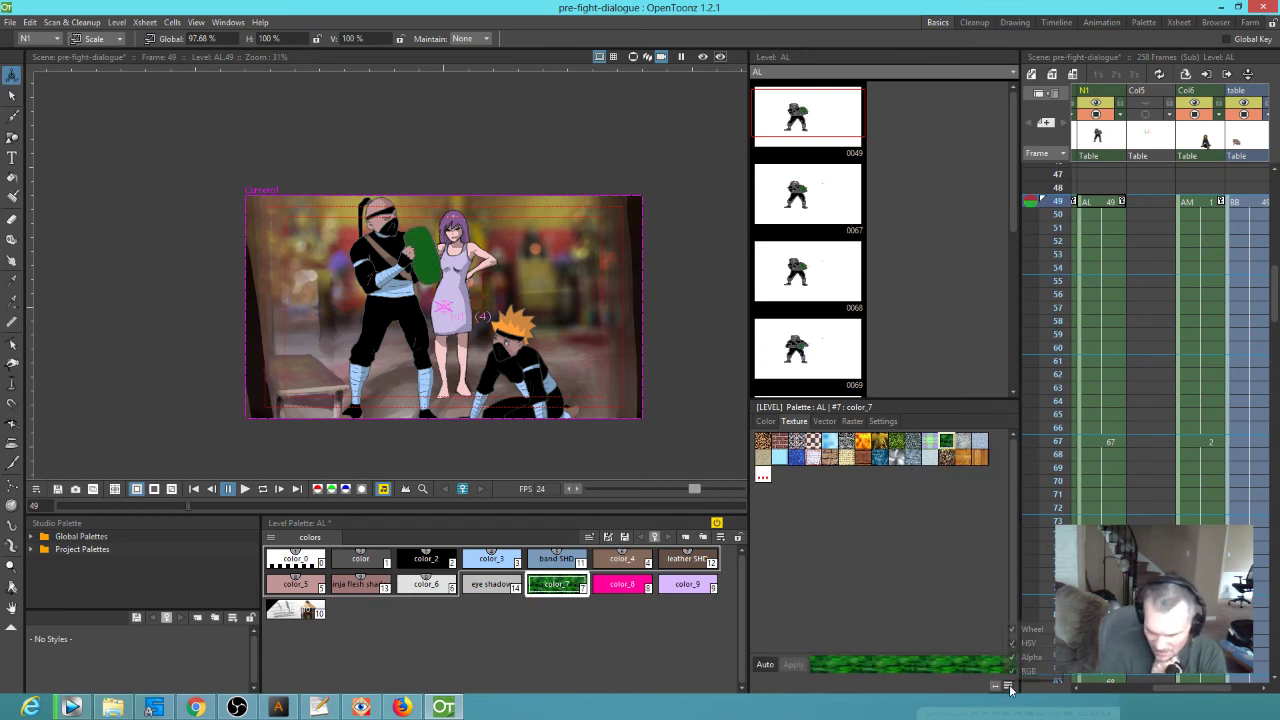
{"action": "left_click", "coordinate": [999, 688]}
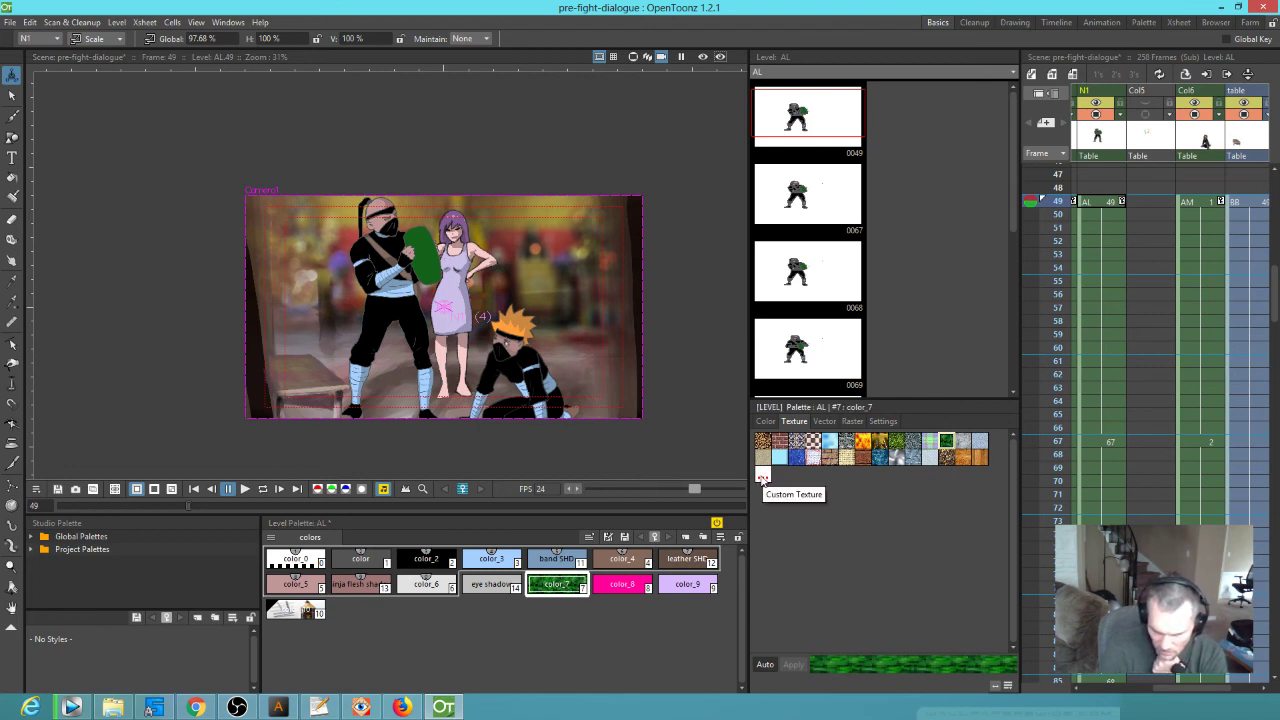
{"action": "left_click", "coordinate": [762, 476]}
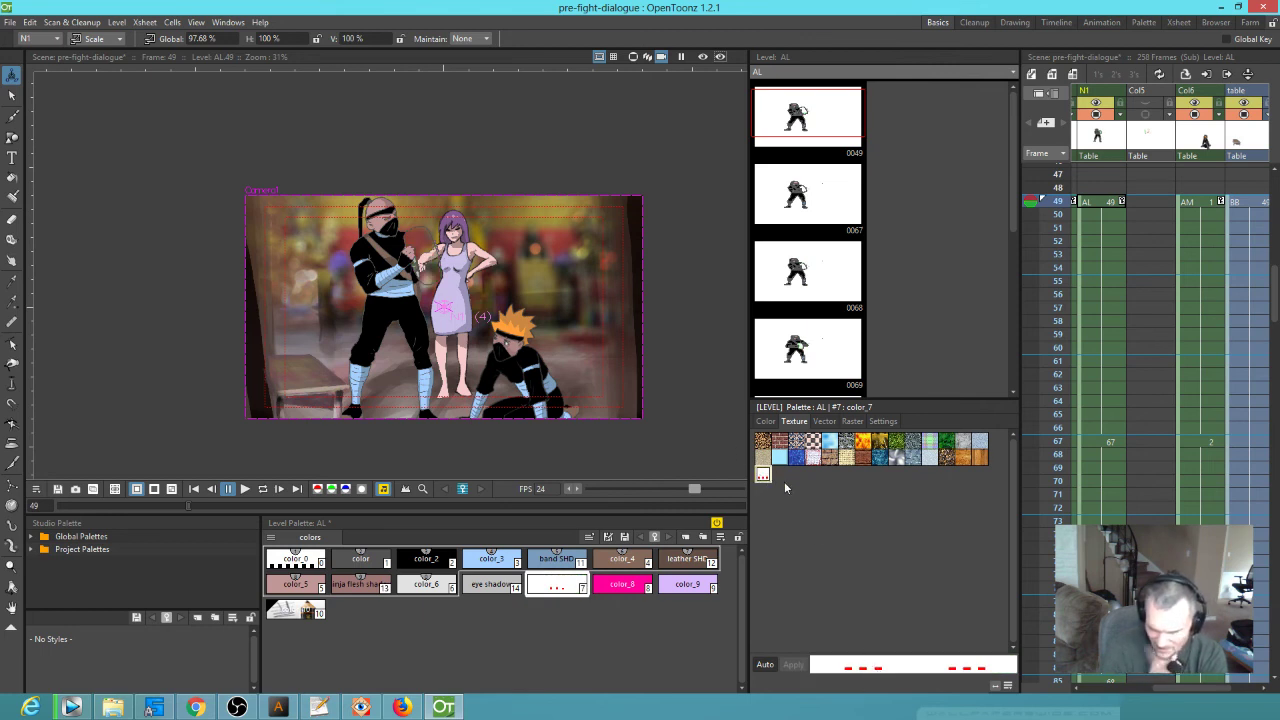
{"action": "left_click", "coordinate": [945, 442]}
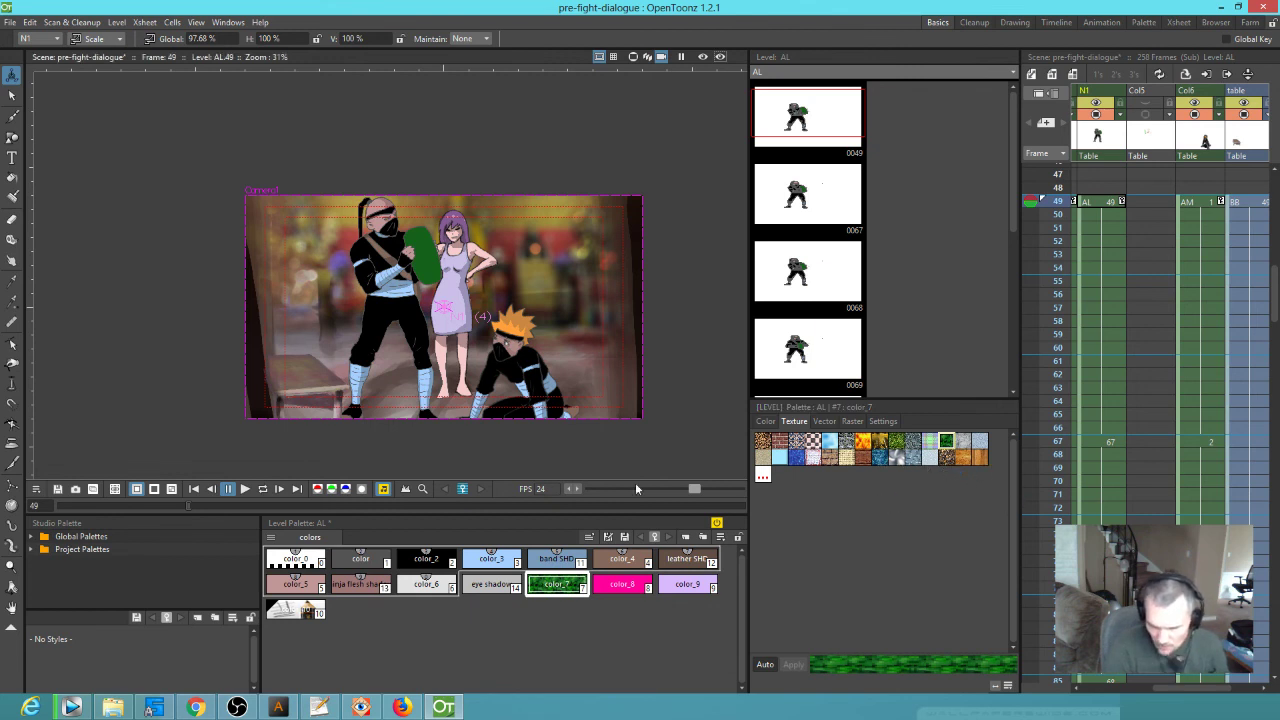
Inspect the green shape in the ninja's hands and preview its leaves texture at frame 62
{"action": "scroll", "coordinate": [428, 273], "scroll_direction": "up", "scroll_amount": 8}
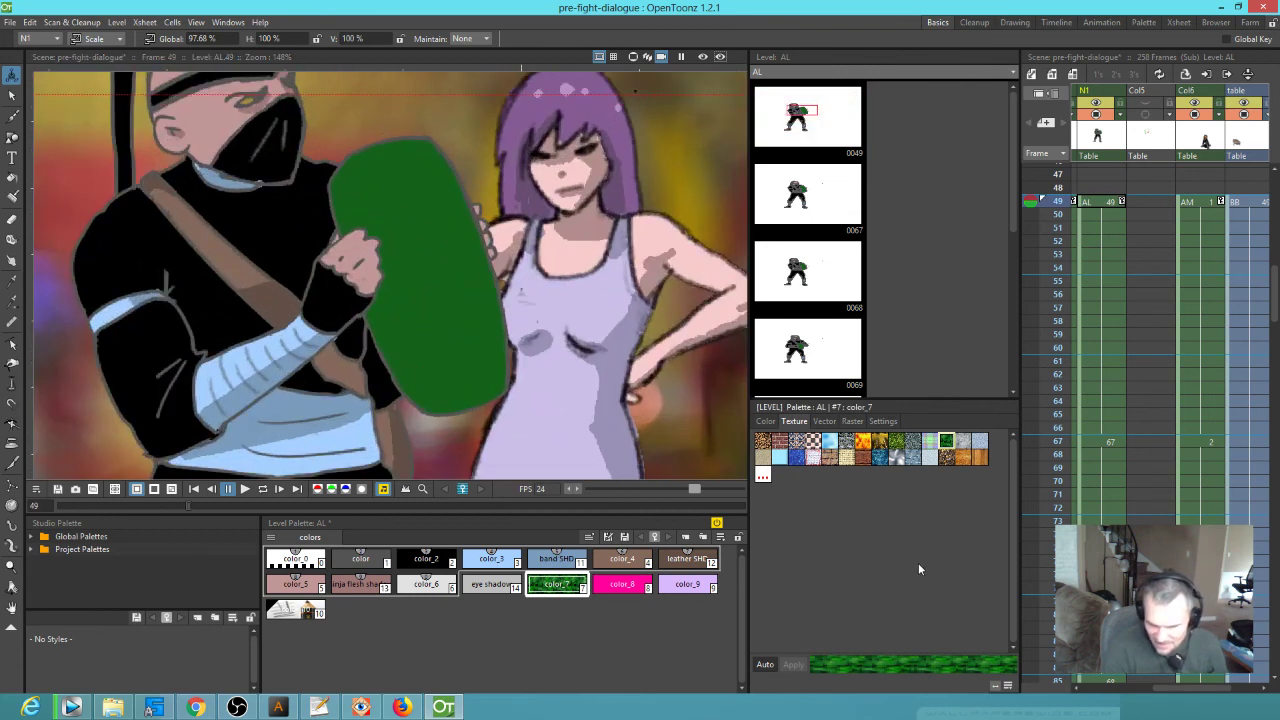
{"action": "scroll", "coordinate": [428, 318], "scroll_direction": "down", "scroll_amount": 8}
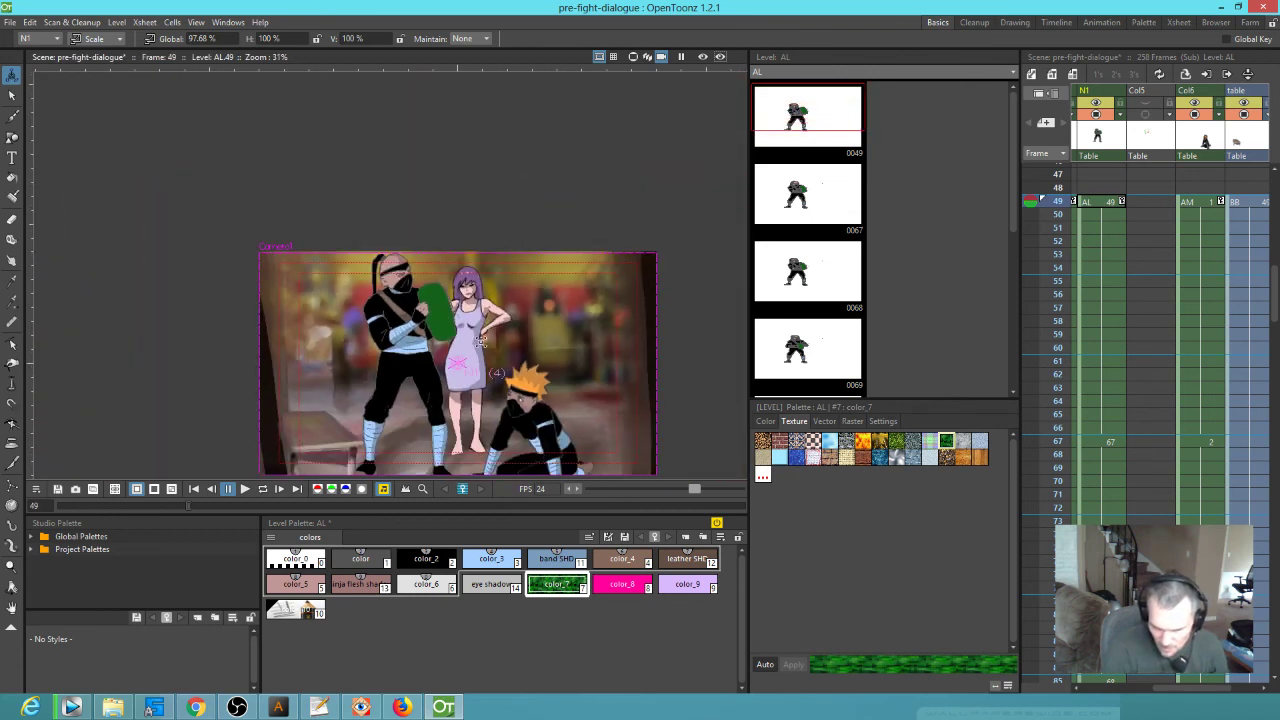
{"action": "scroll", "coordinate": [439, 318], "scroll_direction": "up", "scroll_amount": 2}
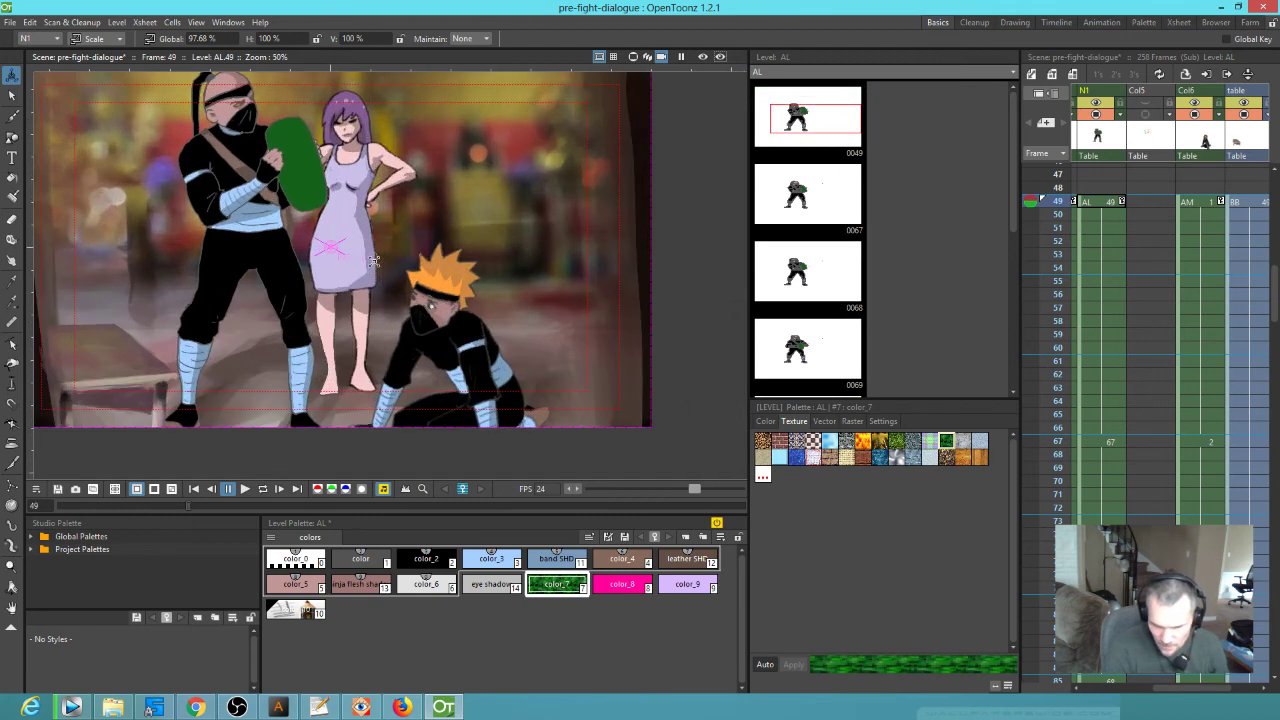
{"action": "scroll", "coordinate": [439, 318], "scroll_direction": "down", "scroll_amount": 1}
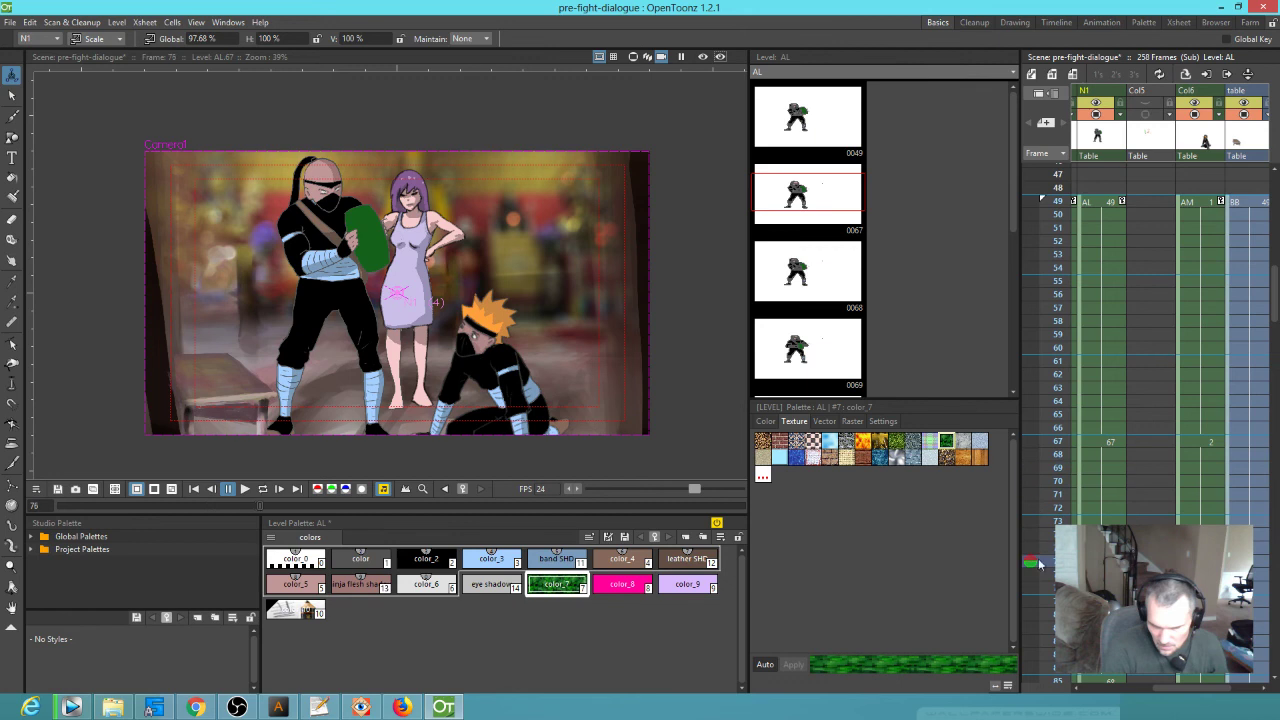
{"action": "left_click", "coordinate": [703, 57]}
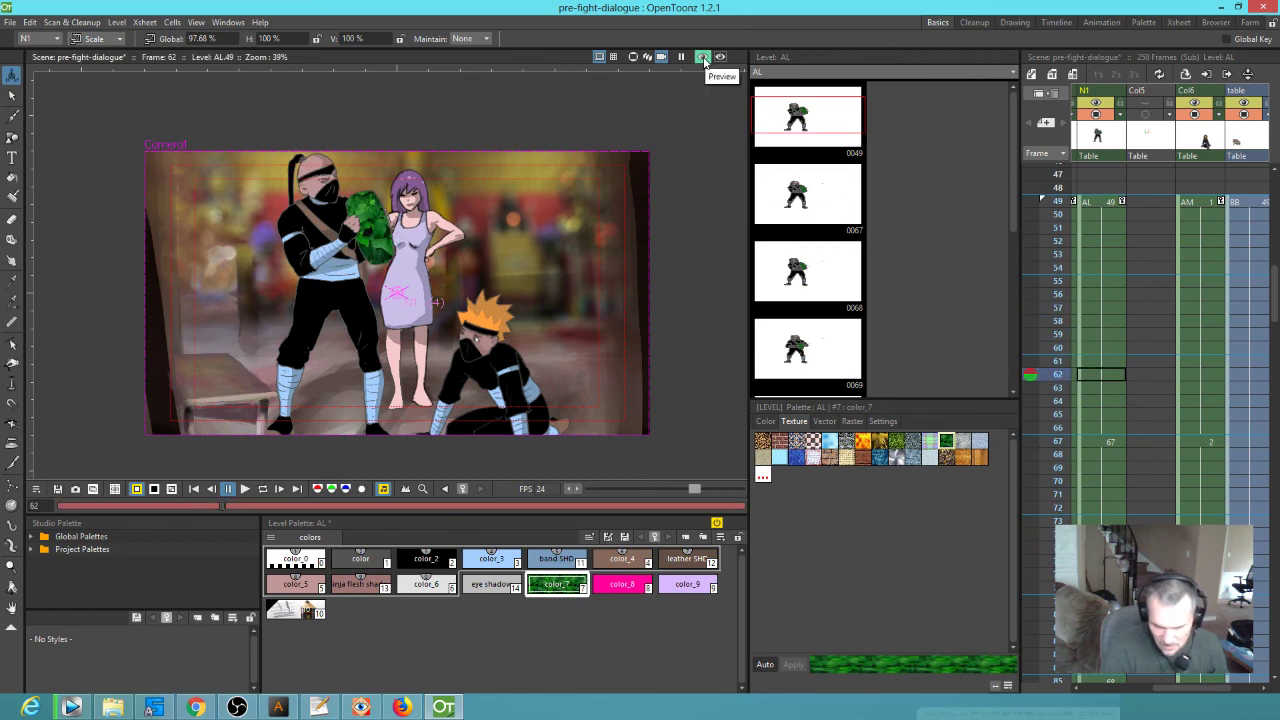
{"action": "left_click", "coordinate": [703, 57]}
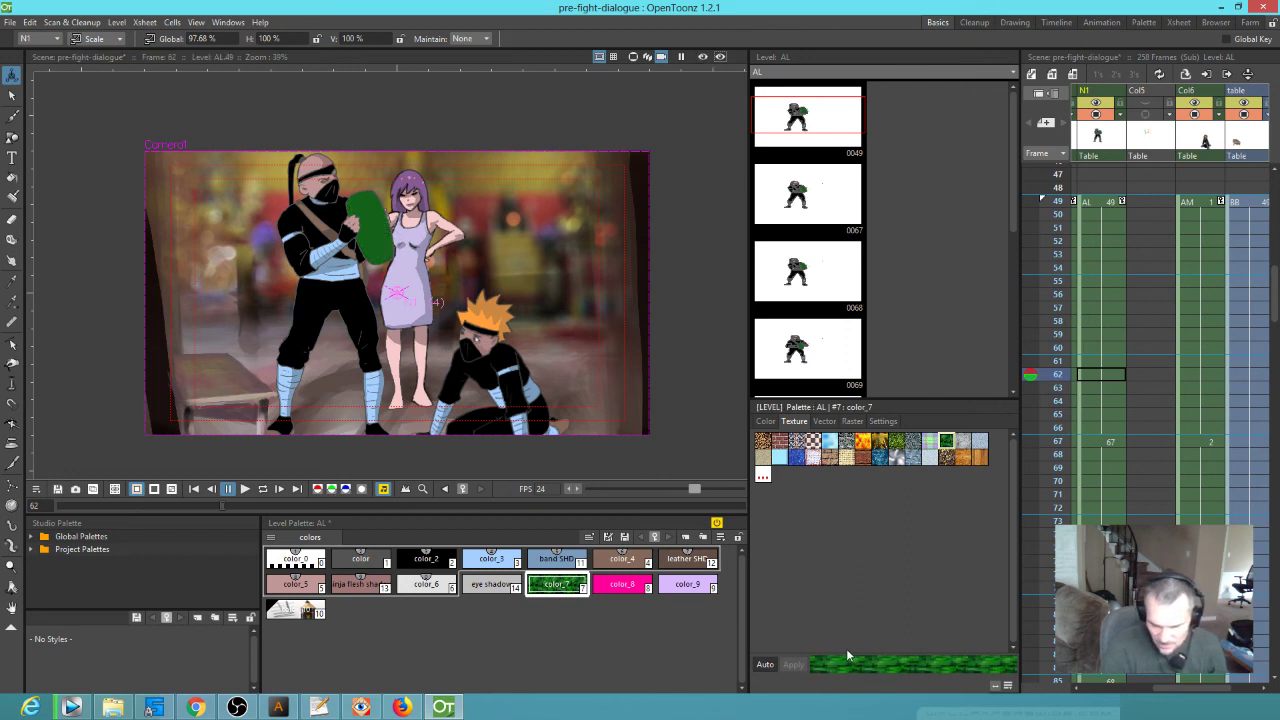
Try the grass-like texture on color_7 and preview it at frame 62
{"action": "left_click", "coordinate": [897, 443]}
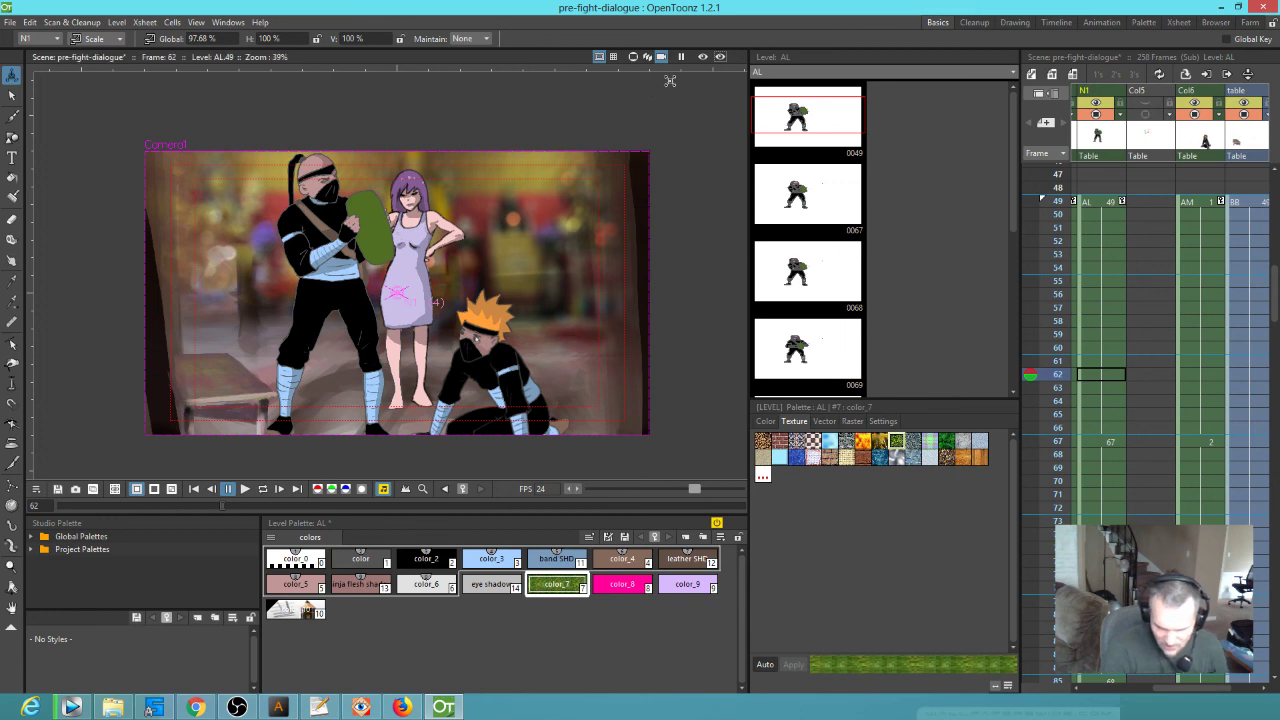
{"action": "left_click", "coordinate": [704, 58]}
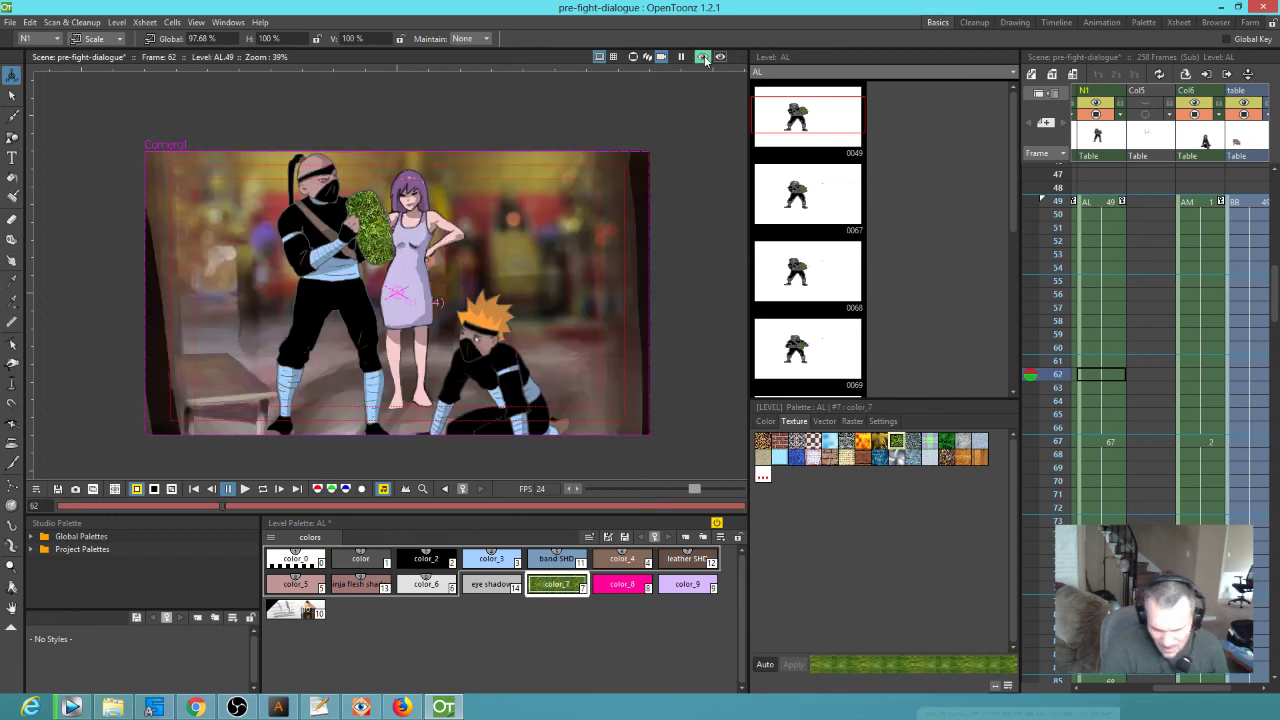
{"action": "left_click", "coordinate": [704, 58]}
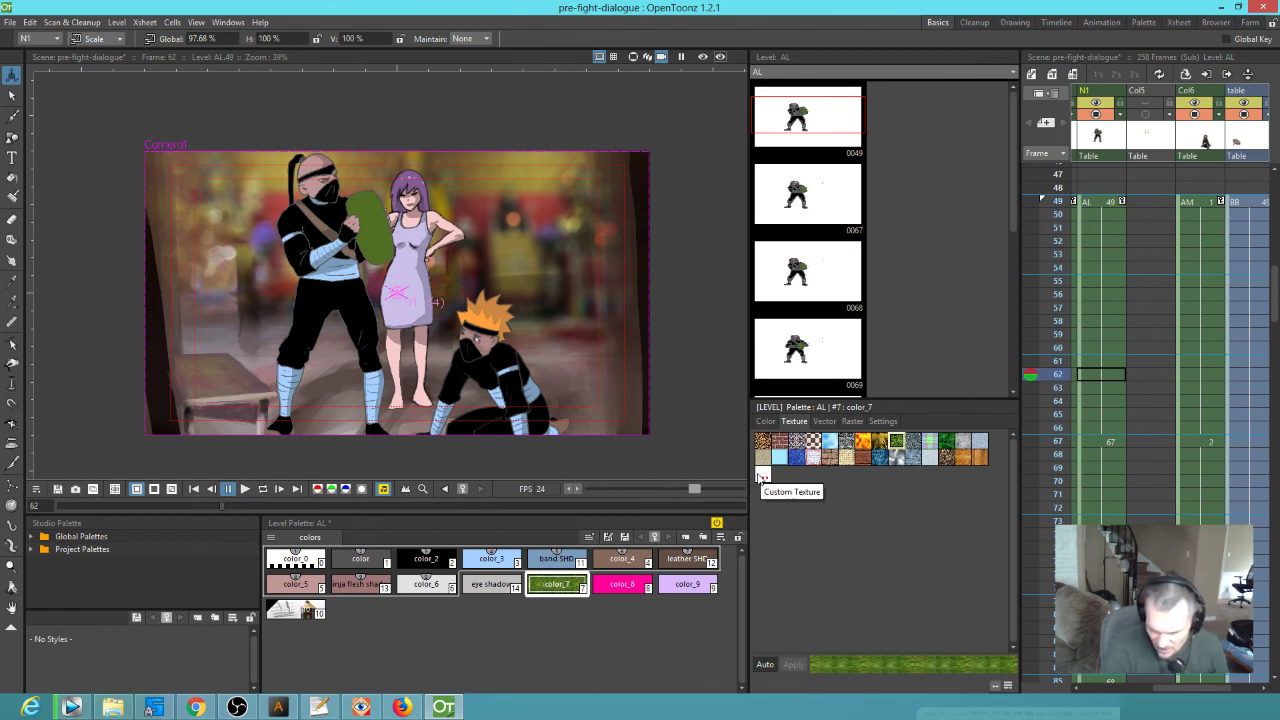
Try the custom, brick, tan woven, brown wood and silver metallic textures on color_7
{"action": "left_click", "coordinate": [762, 474]}
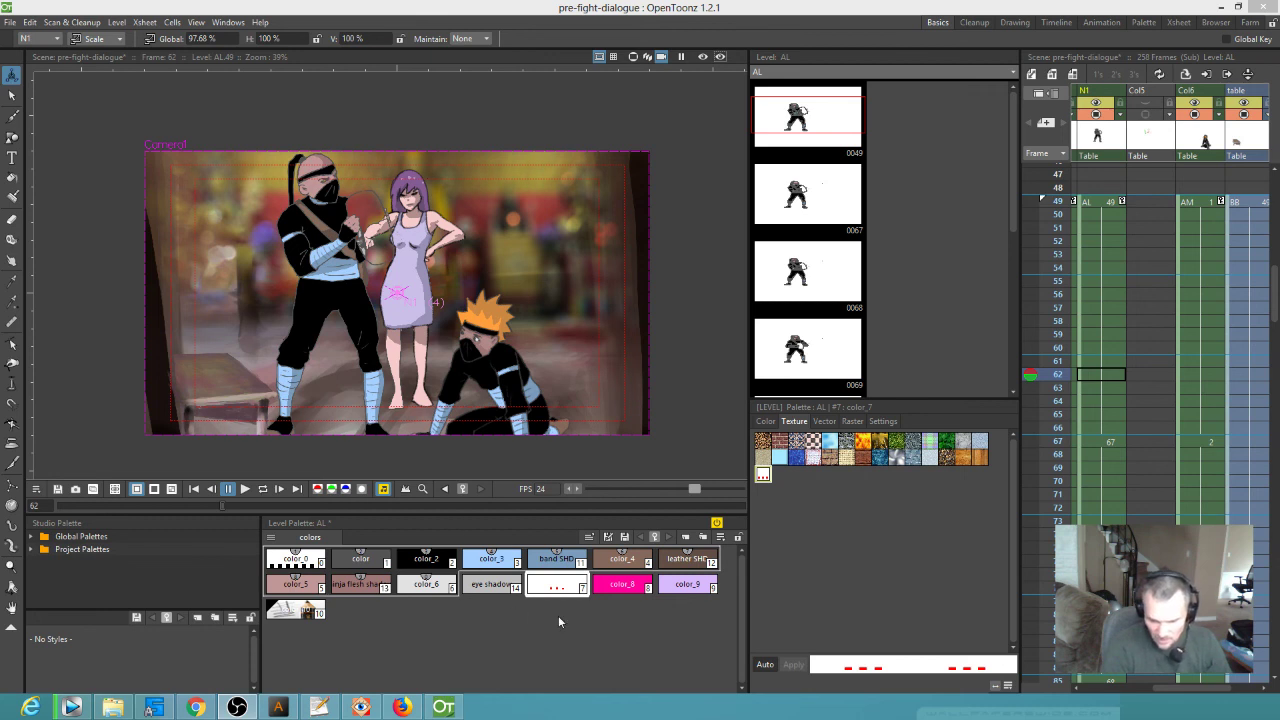
{"action": "left_click", "coordinate": [829, 458]}
{"action": "left_click", "coordinate": [846, 458]}
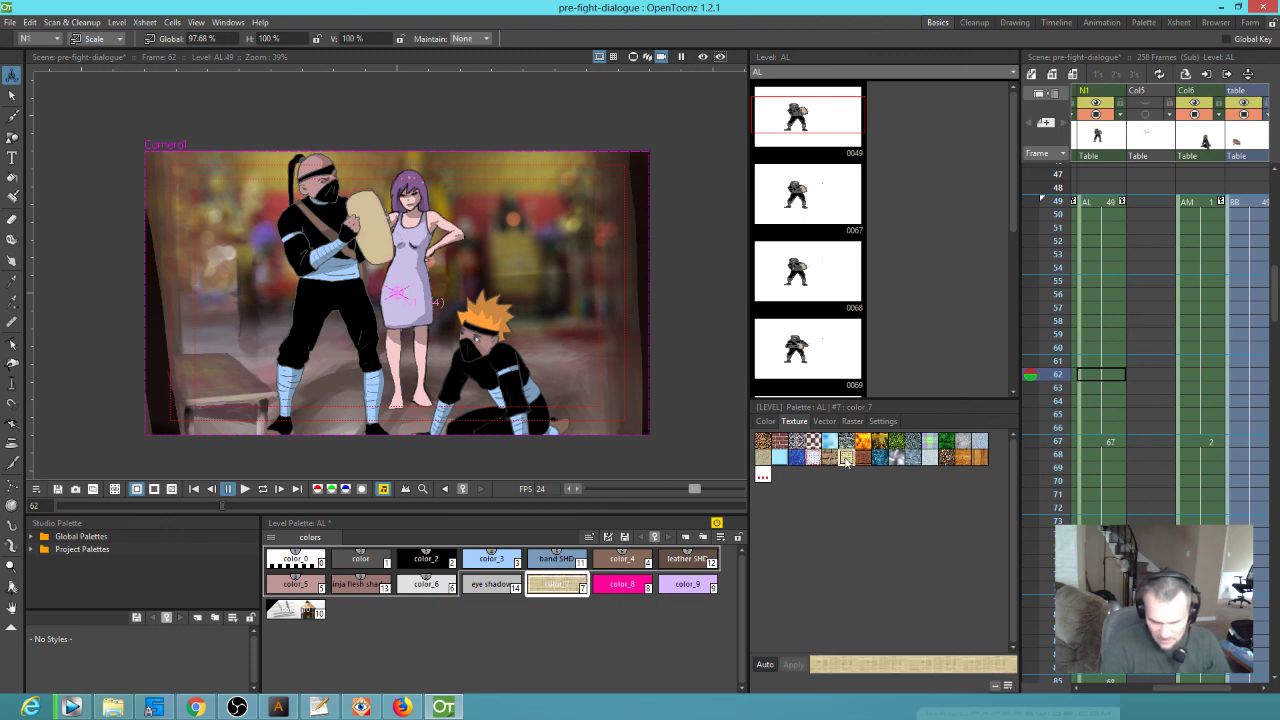
{"action": "left_click", "coordinate": [863, 457]}
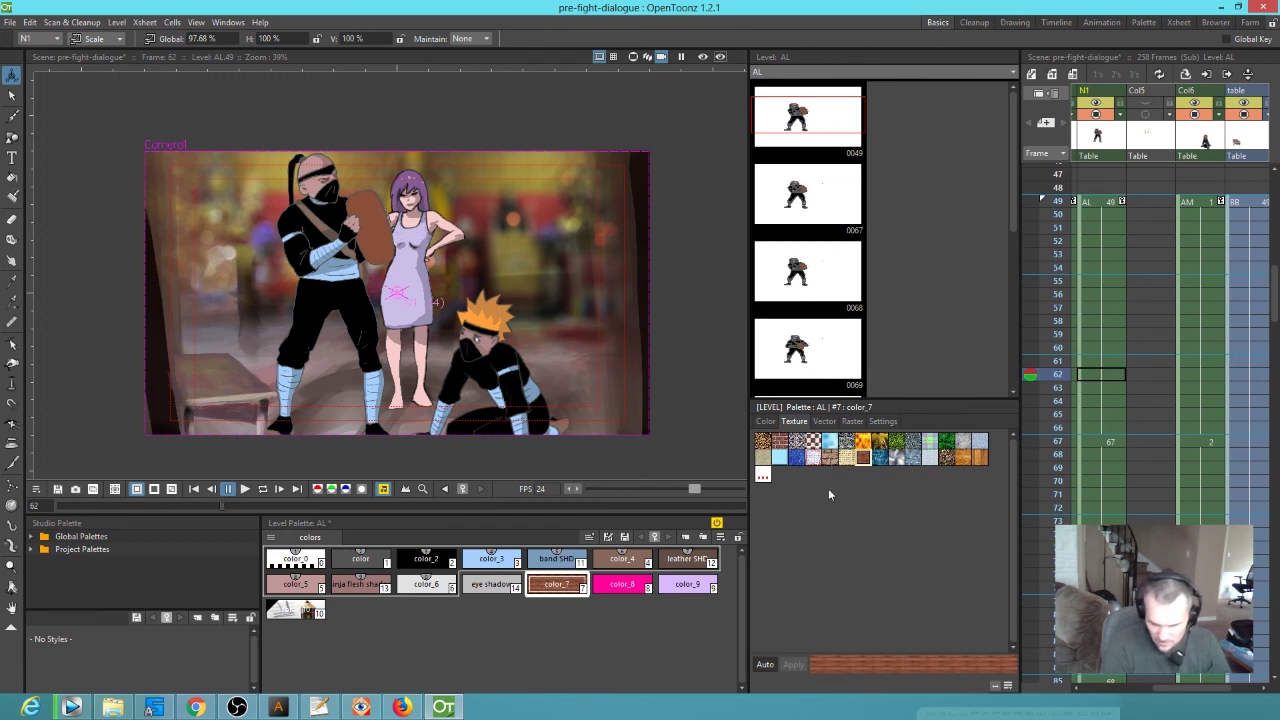
{"action": "left_click", "coordinate": [897, 457]}
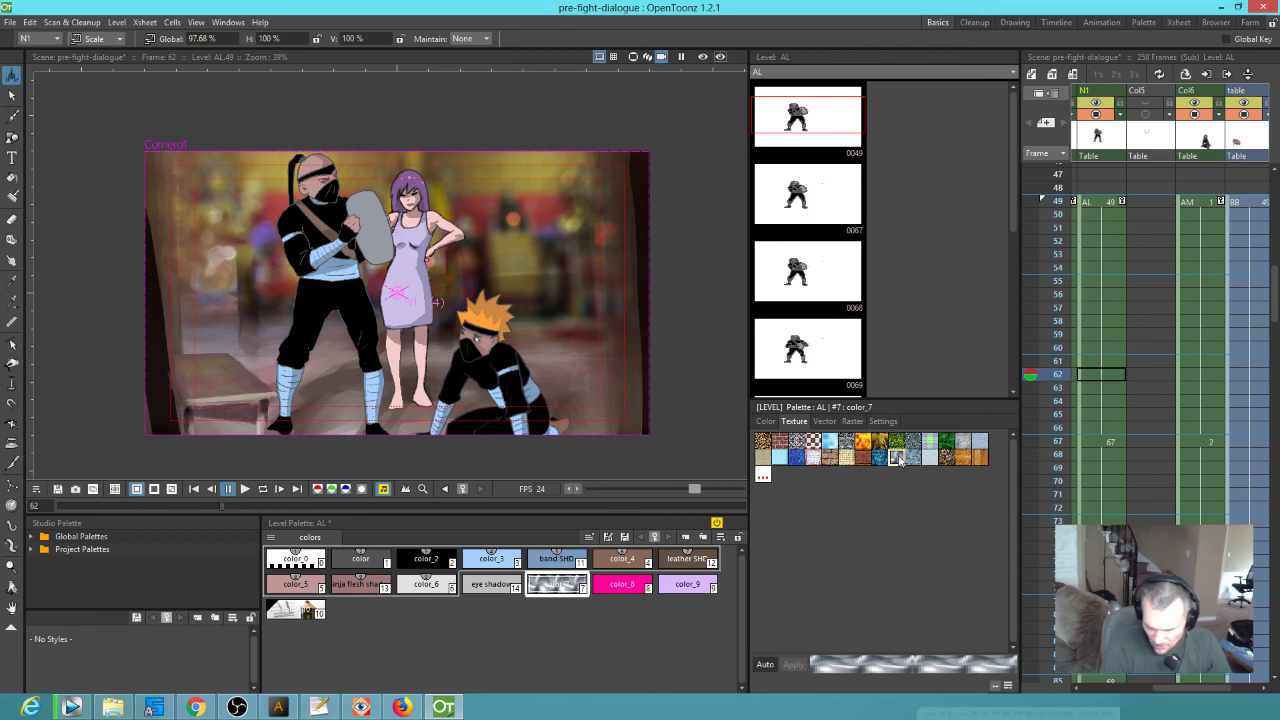
Turn on the preview, compare the silver, wood and woven textures on color_7, and apply the brick texture
{"action": "left_click", "coordinate": [703, 56]}
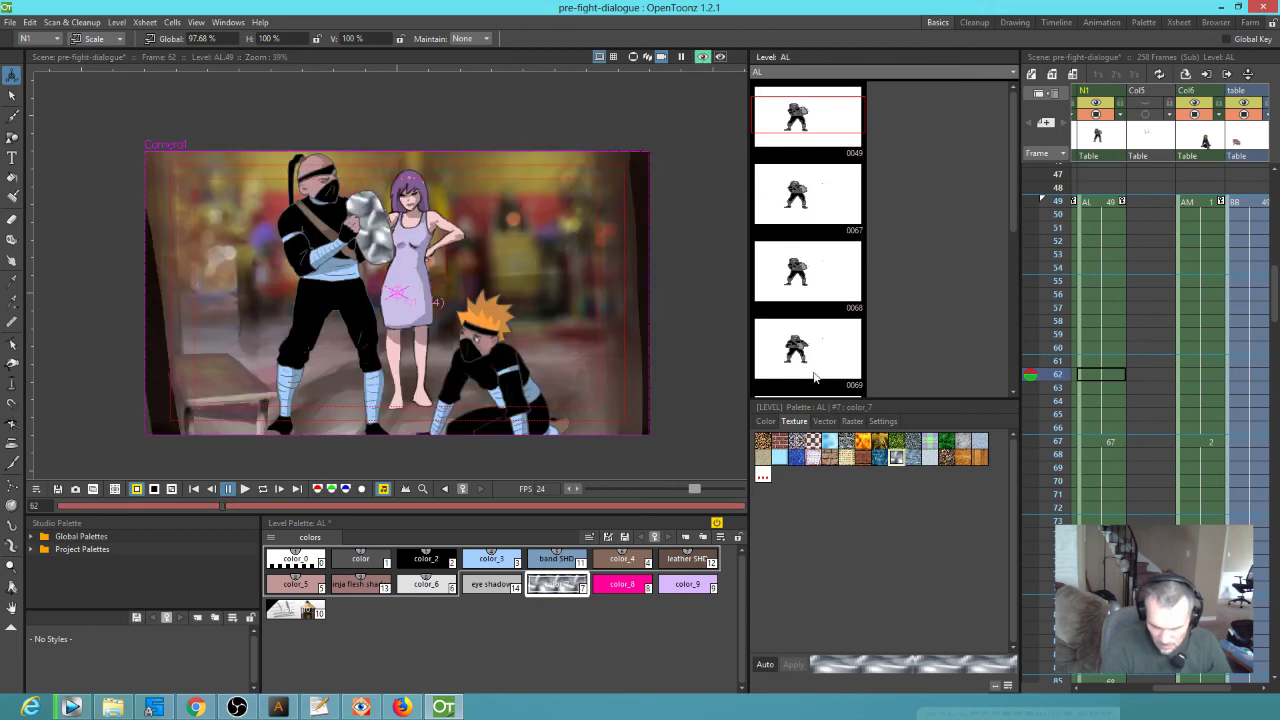
{"action": "left_click", "coordinate": [858, 458]}
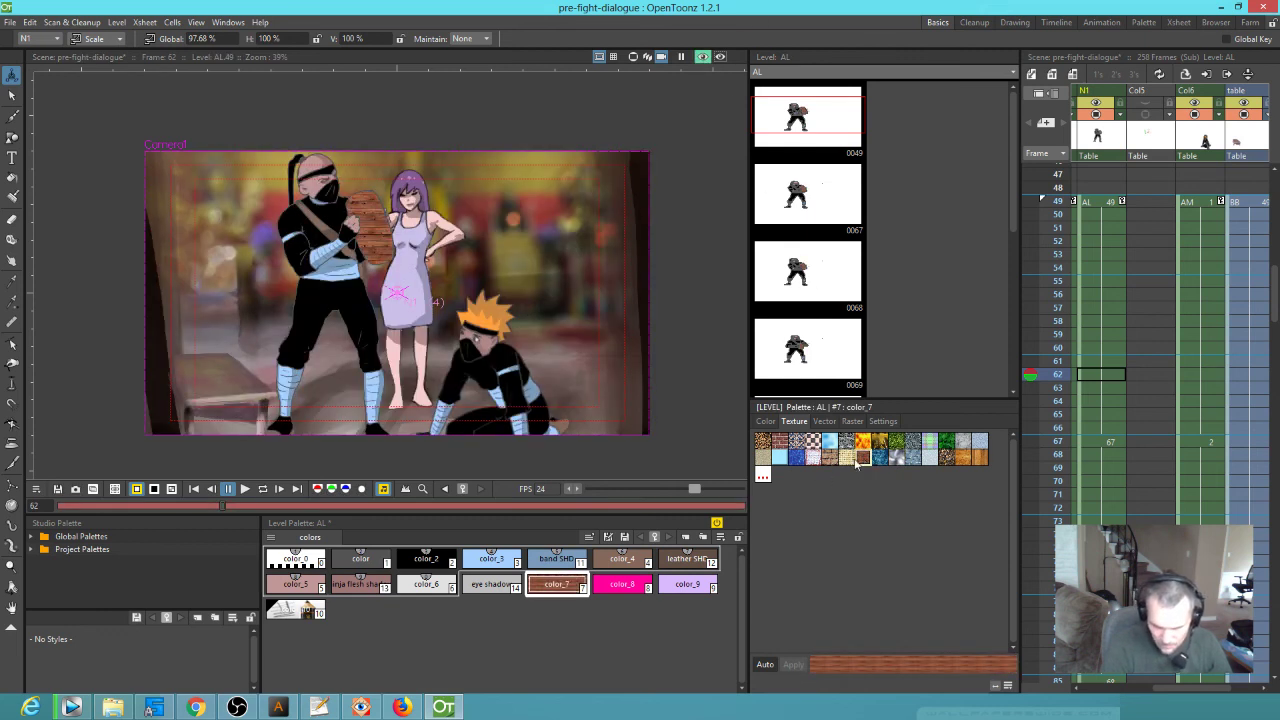
{"action": "left_click", "coordinate": [846, 458]}
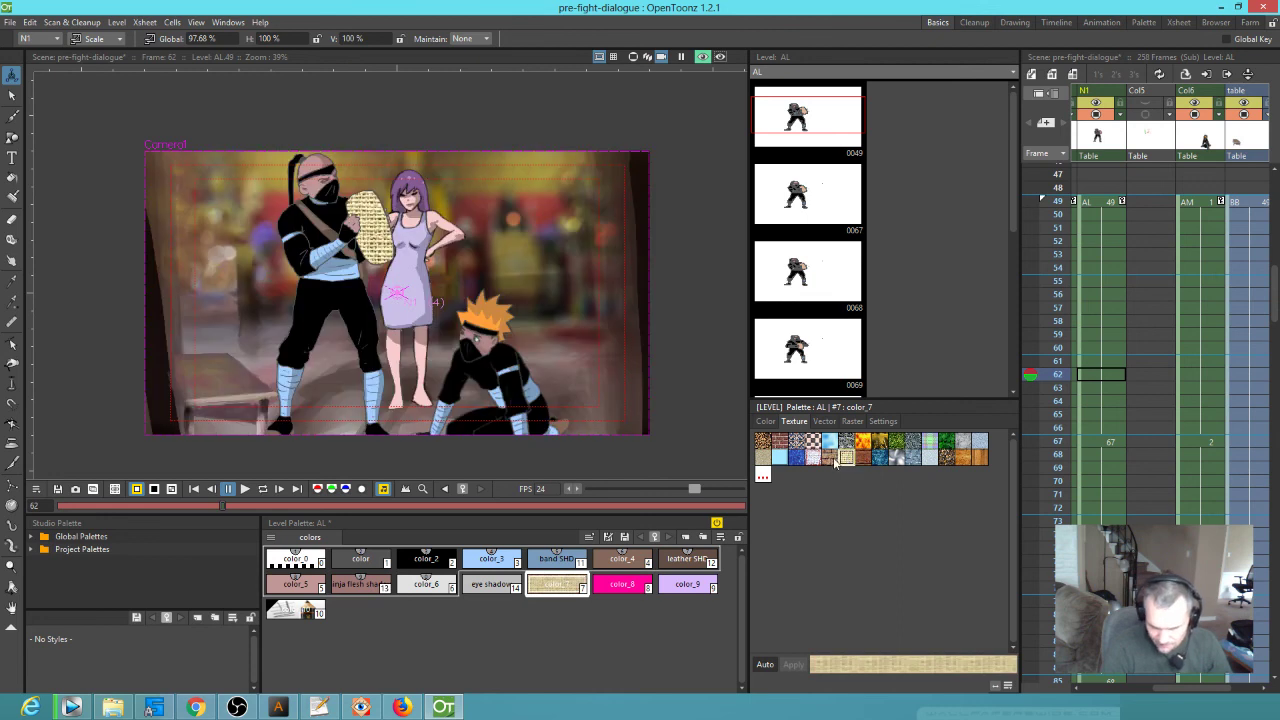
{"action": "left_click", "coordinate": [832, 458]}
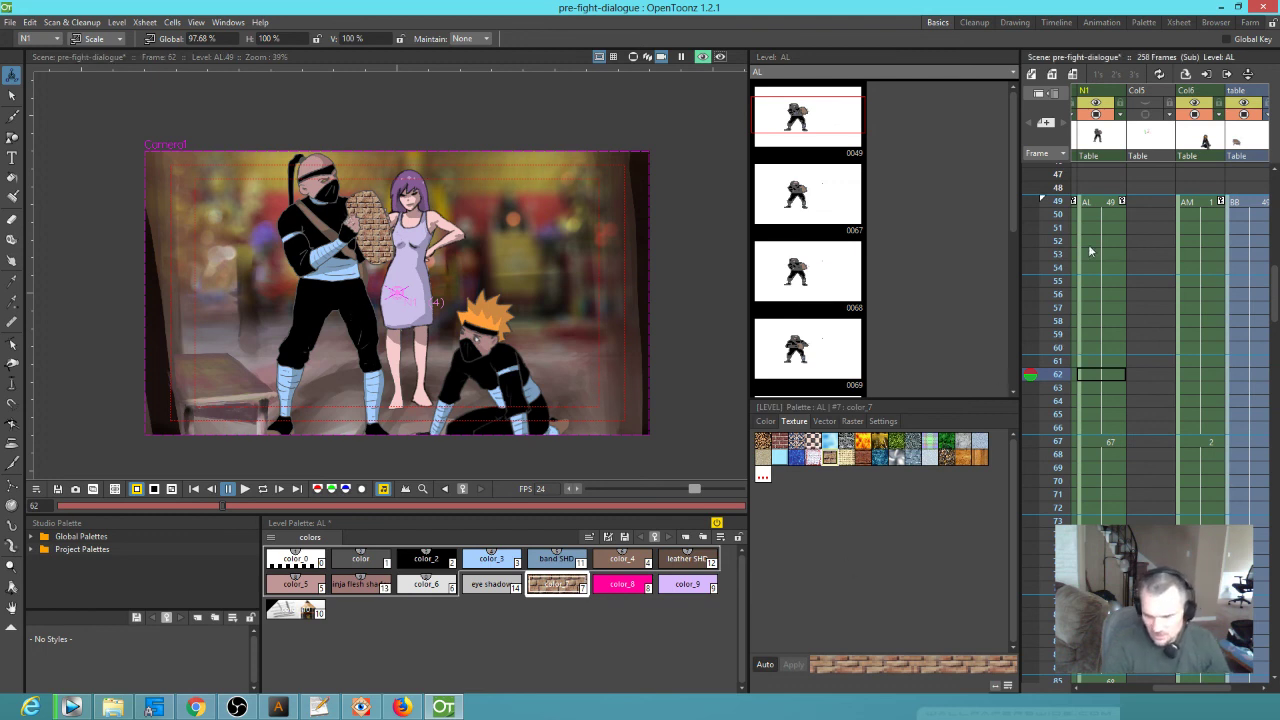
{"action": "scroll", "coordinate": [1044, 300], "scroll_direction": "down", "scroll_amount": 10}
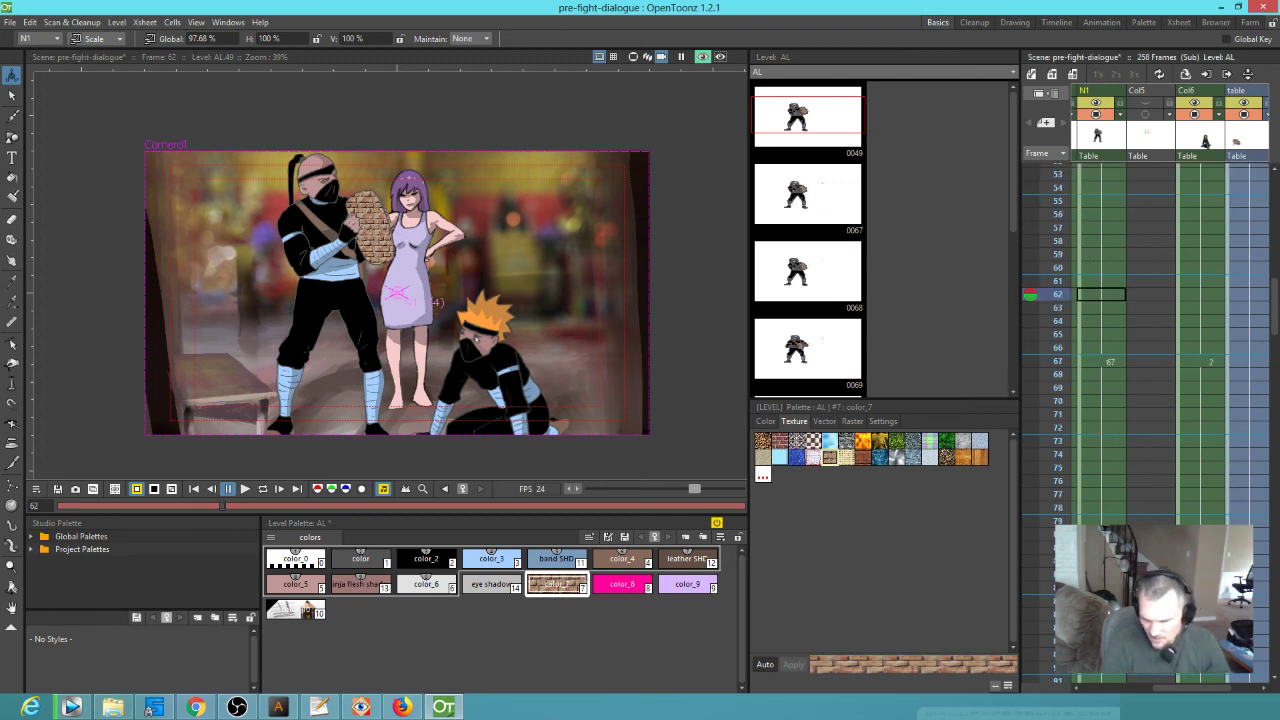
Set the playback range from frame 169 to frame 258 and loop it to review the brick texture on the ninja's held shape
{"action": "left_click", "coordinate": [1050, 428]}
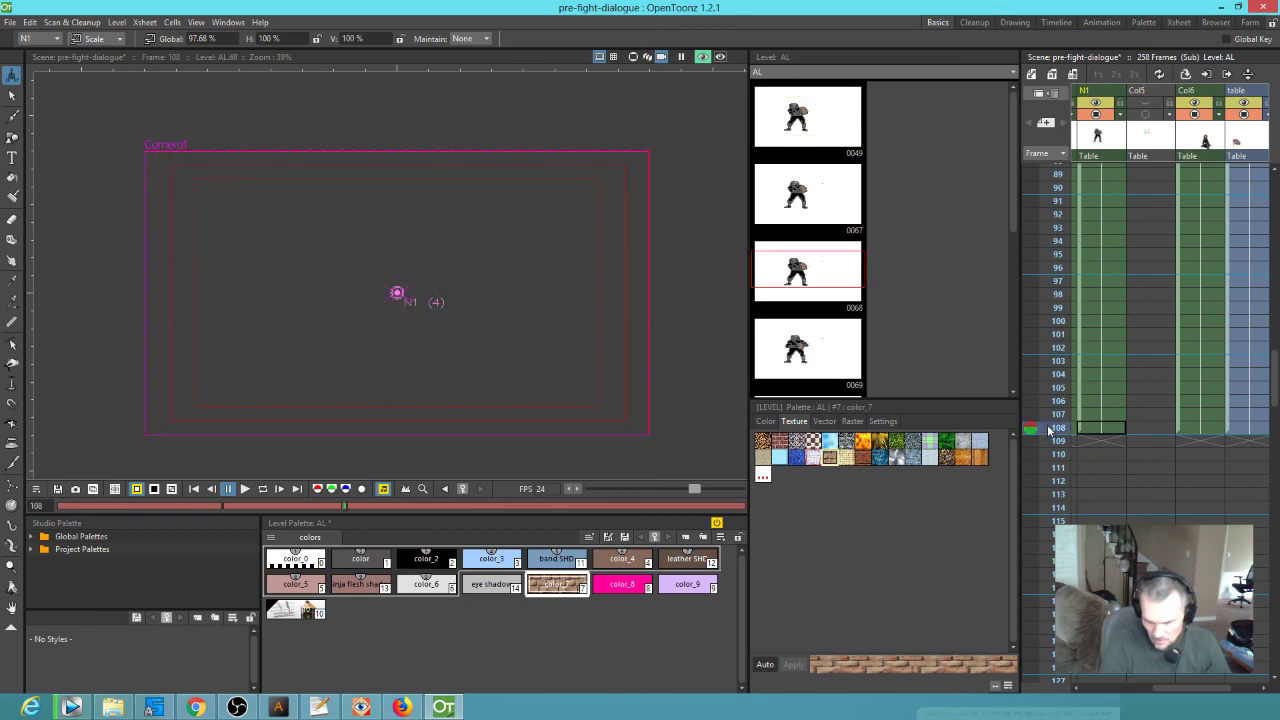
{"action": "scroll", "coordinate": [1050, 420], "scroll_direction": "down", "scroll_amount": 14}
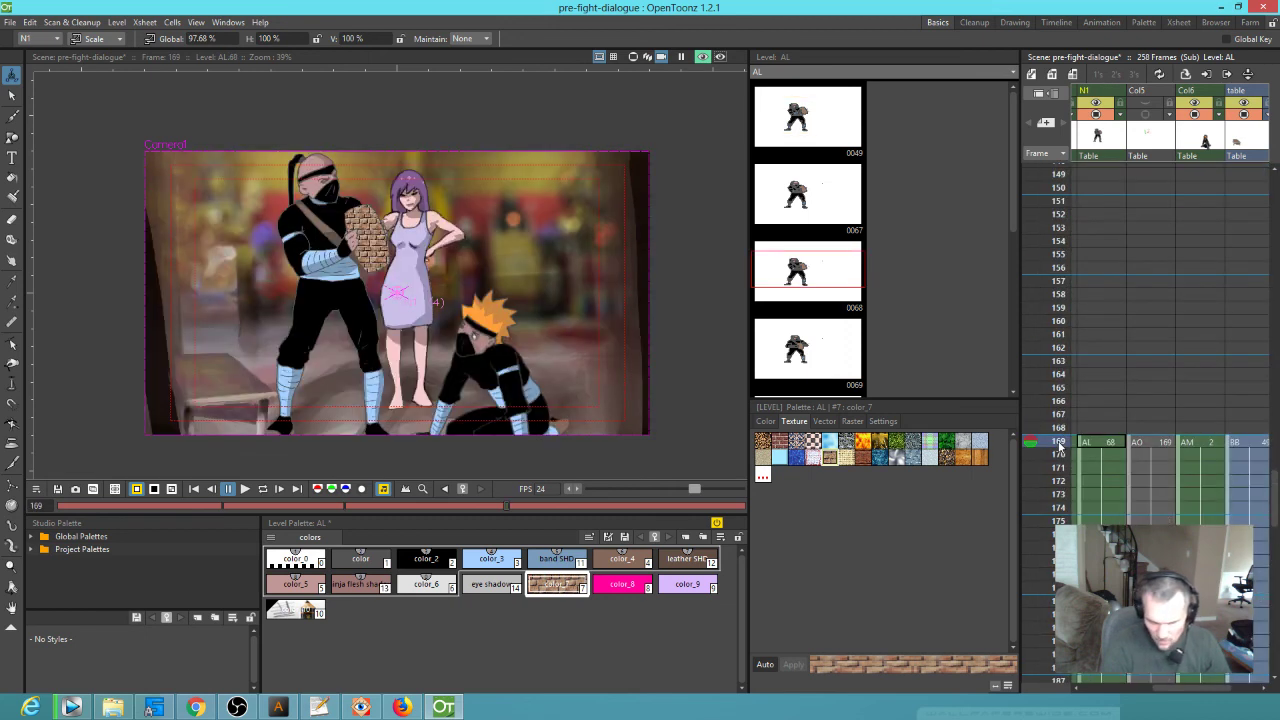
{"action": "left_click", "coordinate": [1056, 509]}
{"action": "left_click", "coordinate": [1060, 442]}
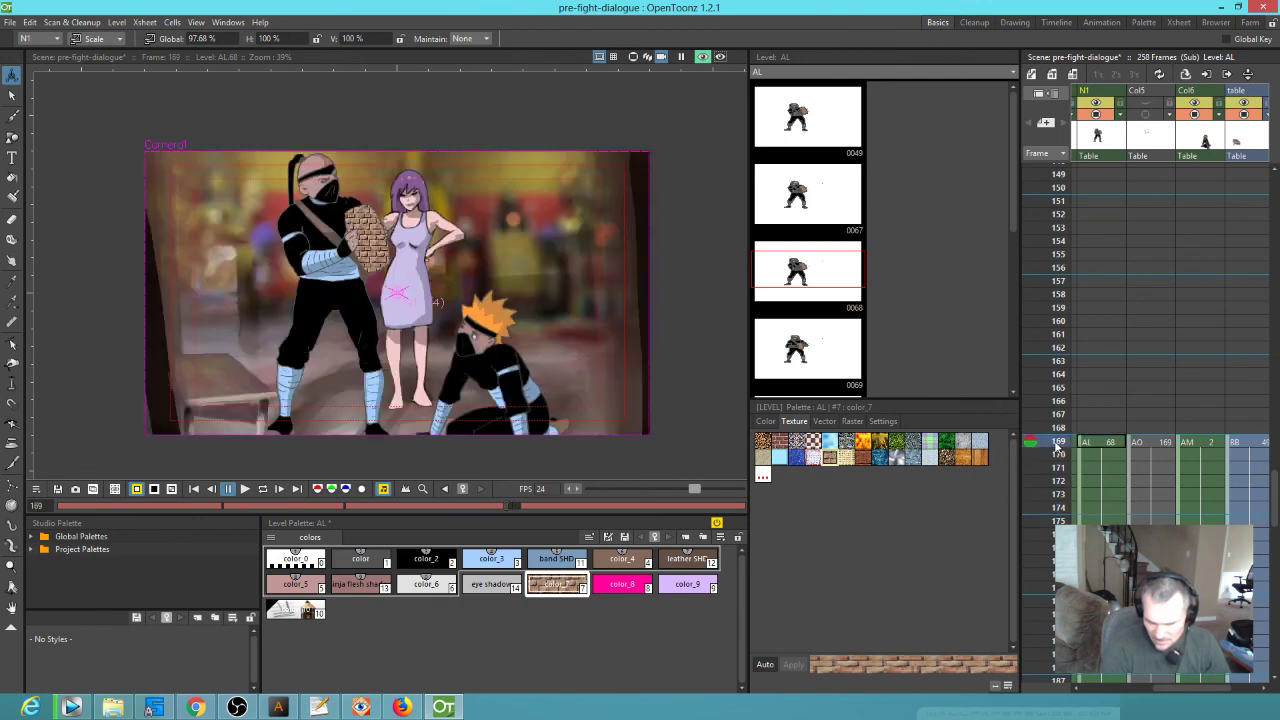
{"action": "scroll", "coordinate": [1068, 457], "scroll_direction": "down", "scroll_amount": 20}
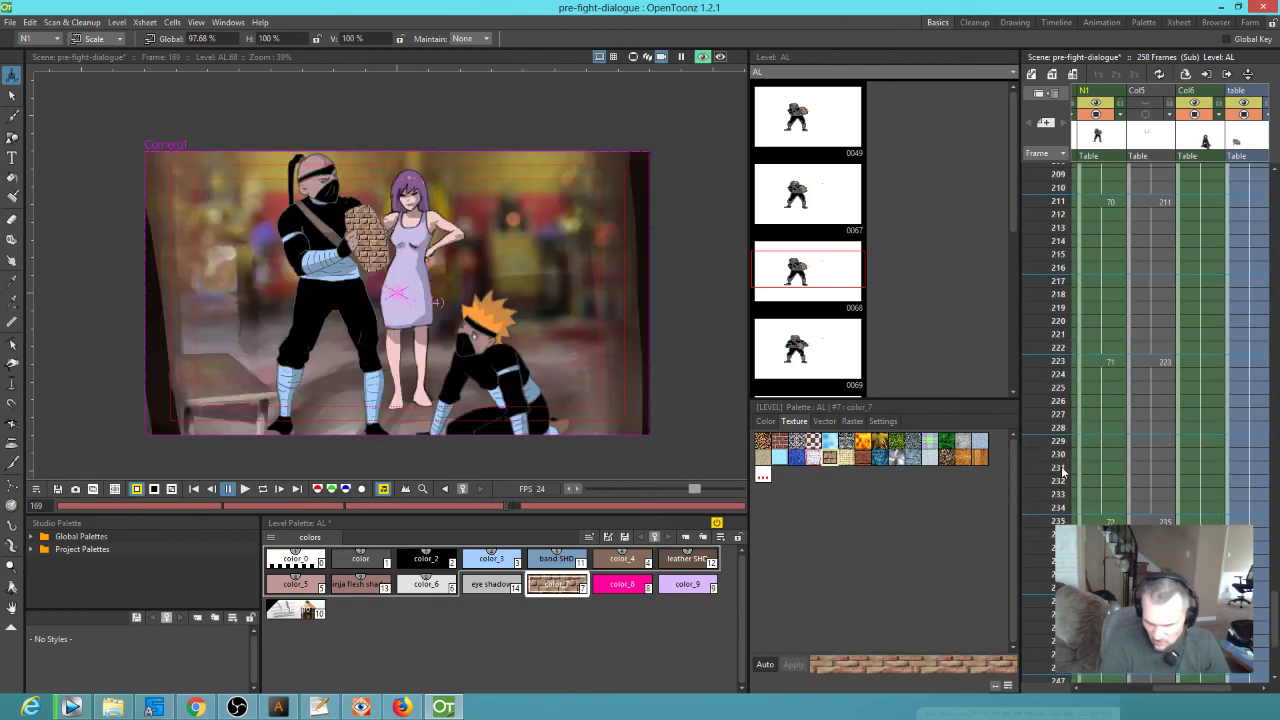
{"action": "left_click", "coordinate": [1045, 429]}
{"action": "right_click", "coordinate": [1043, 432]}
{"action": "left_click", "coordinate": [1088, 448]}
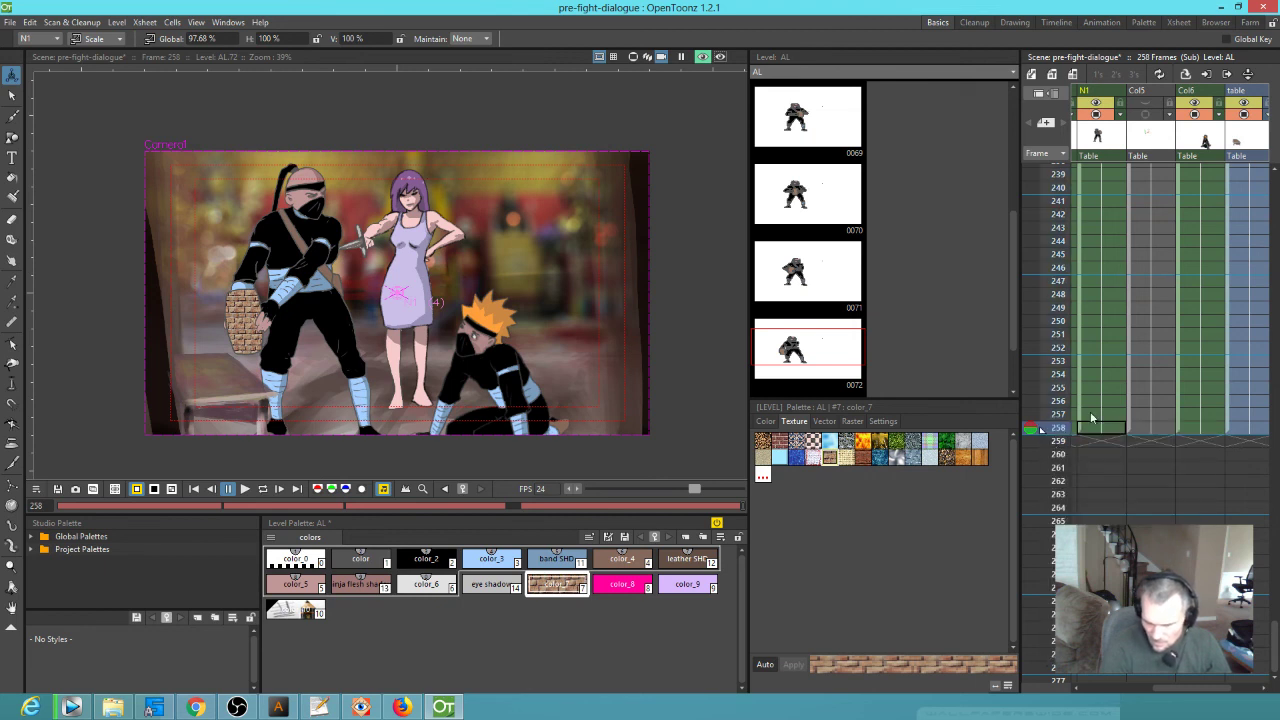
{"action": "key", "text": "l"}
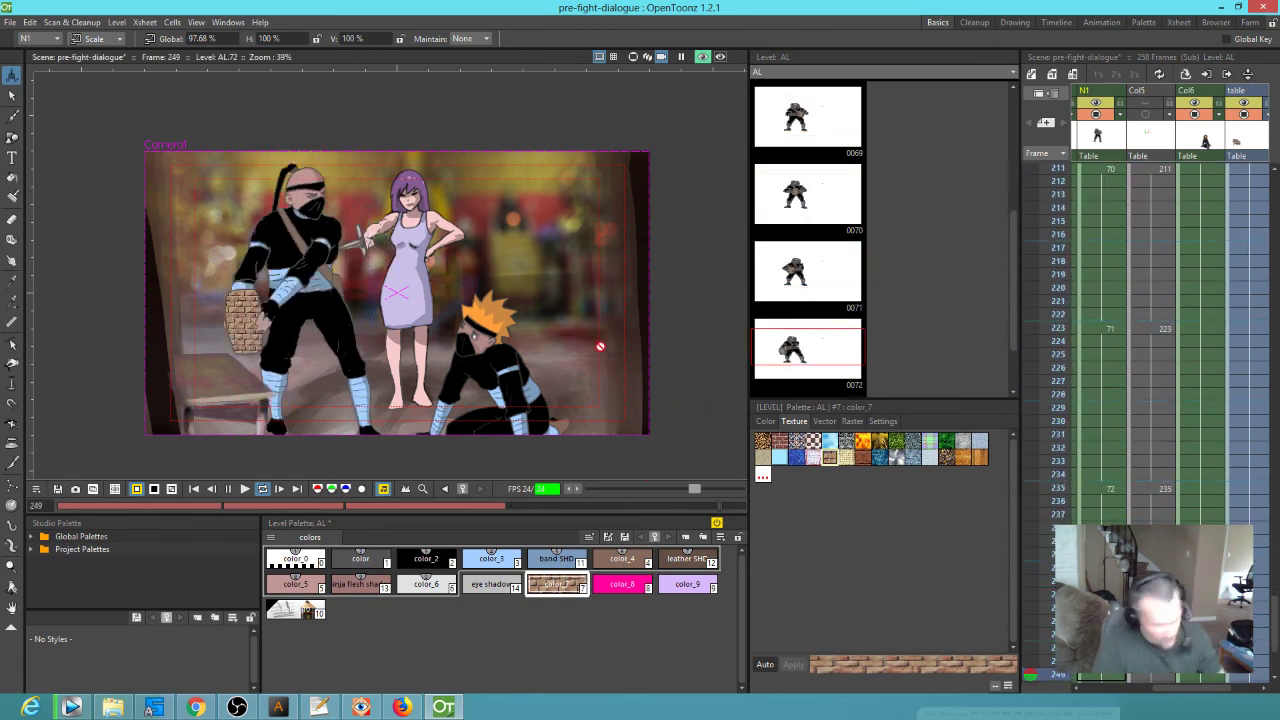
{"action": "key", "text": "p"}
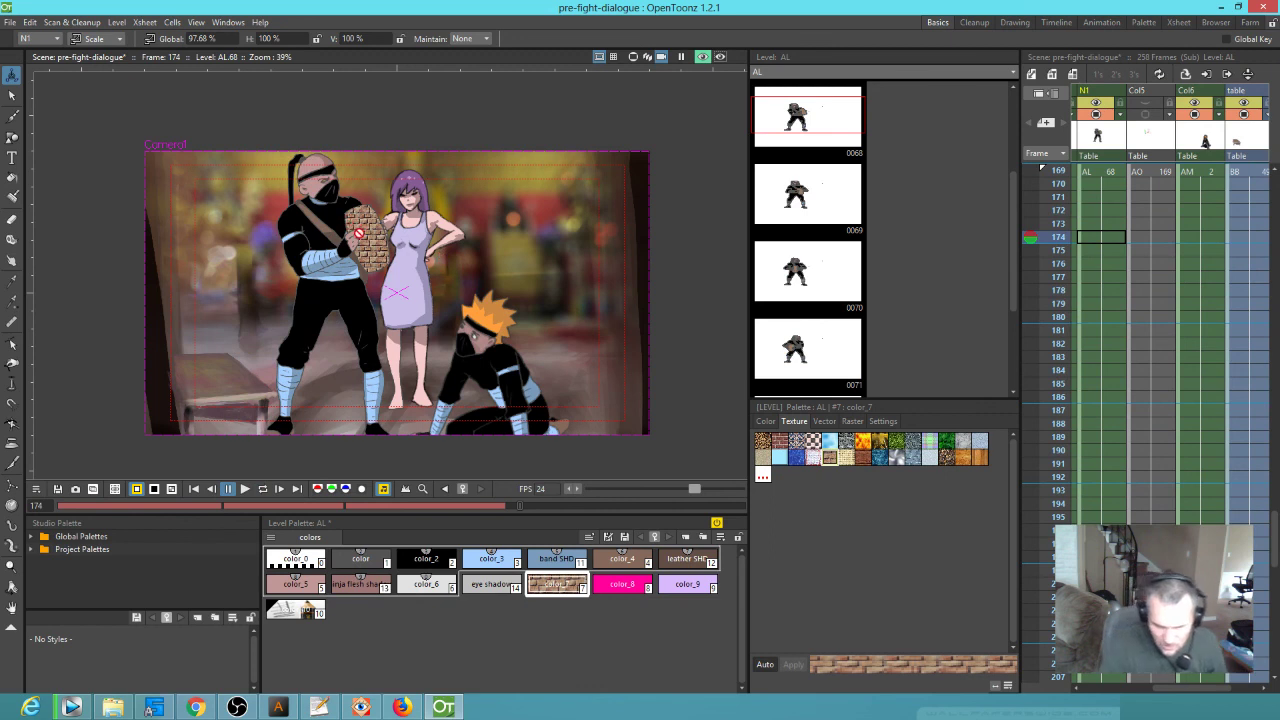